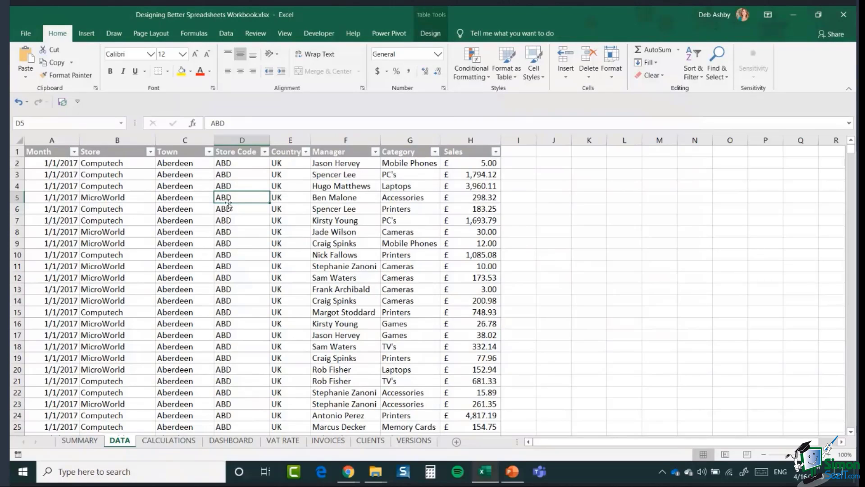
Step: Browse the SalesData Store, Town and Store Code columns, jumping to the last row and back
left_click(96, 186)
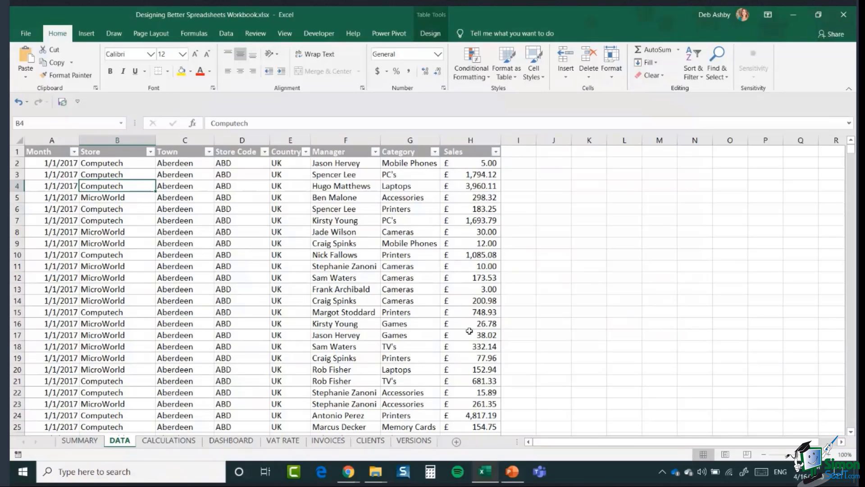
left_click(181, 268)
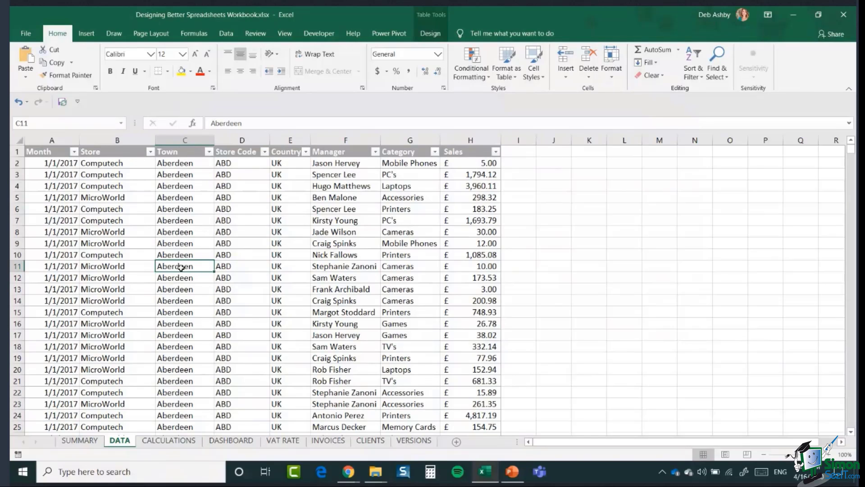
key("ctrl+Down")
scroll(153, 325, "down", 2)
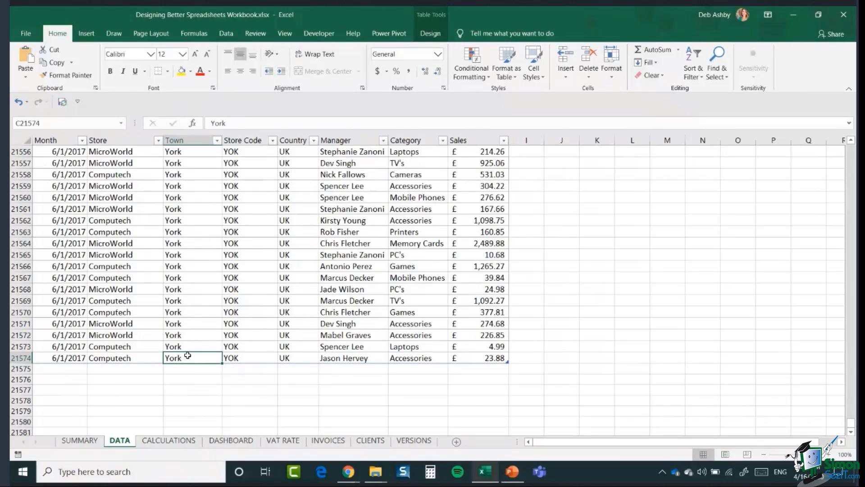
key("ctrl+Up")
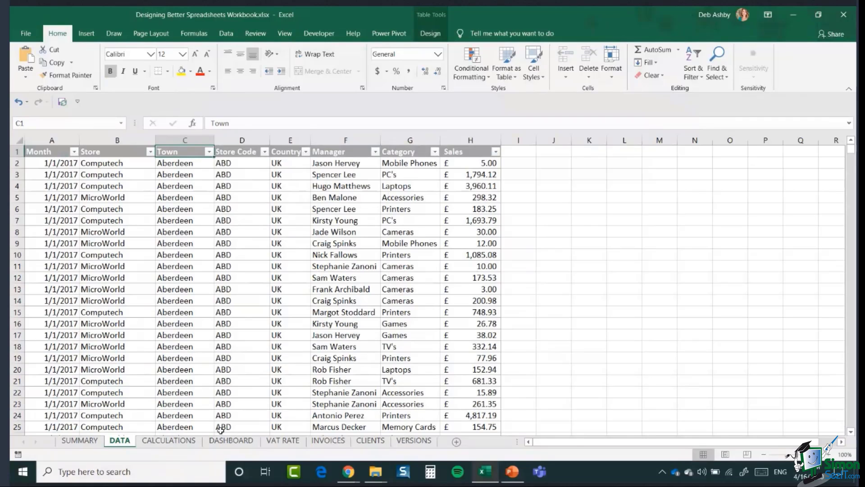
left_click(232, 269)
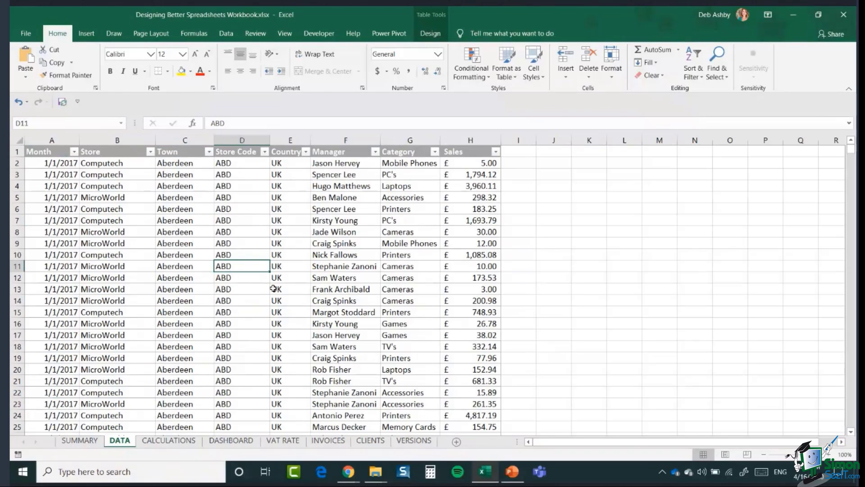
Step: Open the table style gallery, close it without applying a style, and show the table Design options
key("ctrl+a")
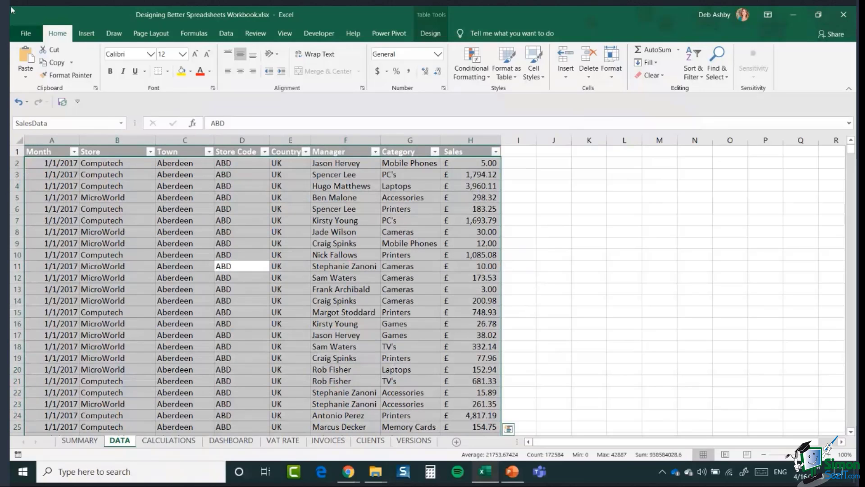
left_click(520, 75)
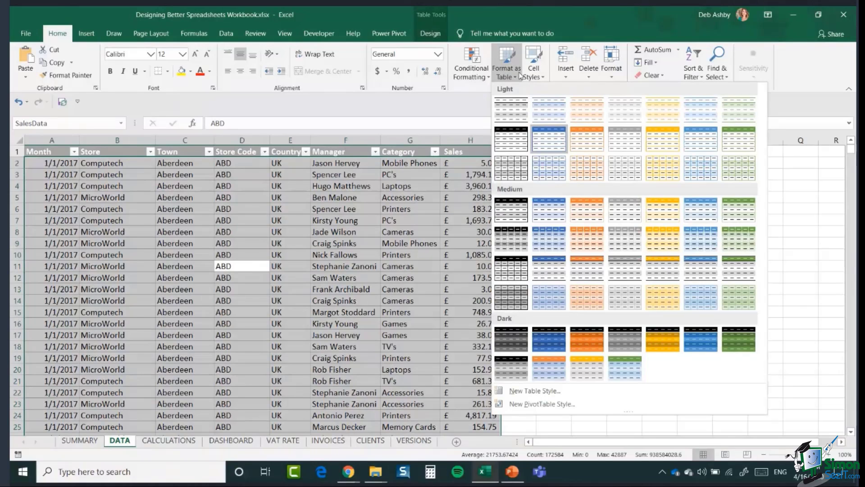
left_click(242, 245)
left_click(242, 245)
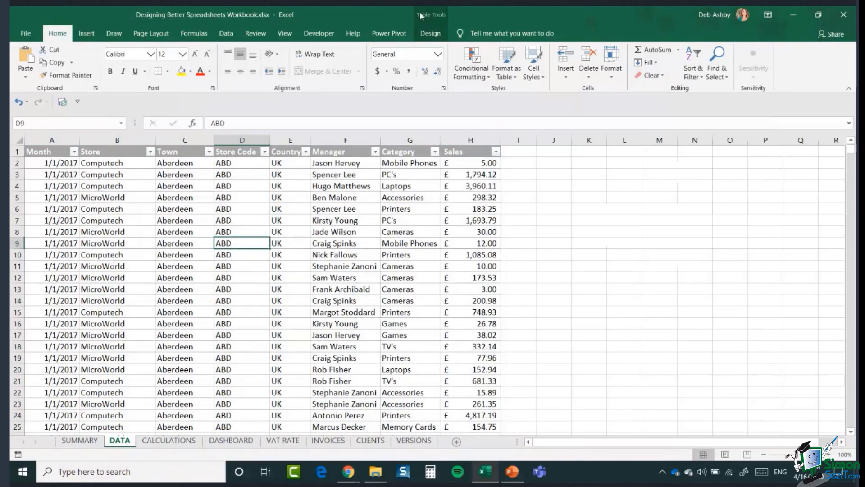
left_click(430, 34)
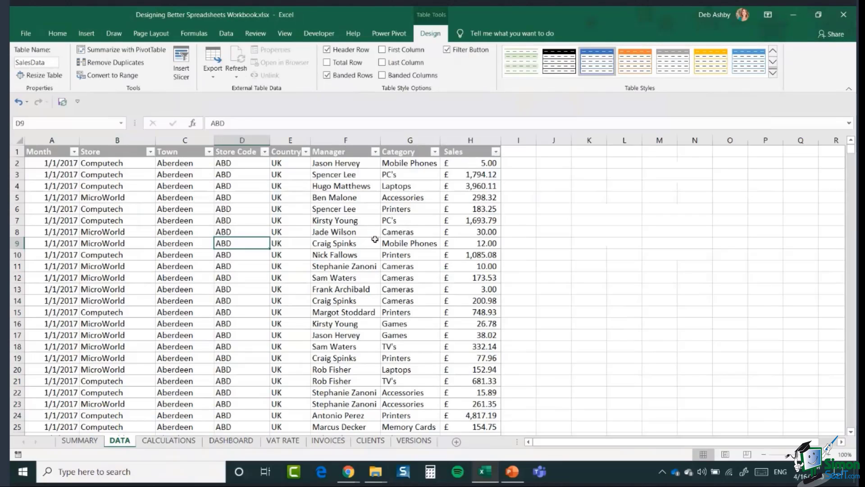
left_click(279, 212)
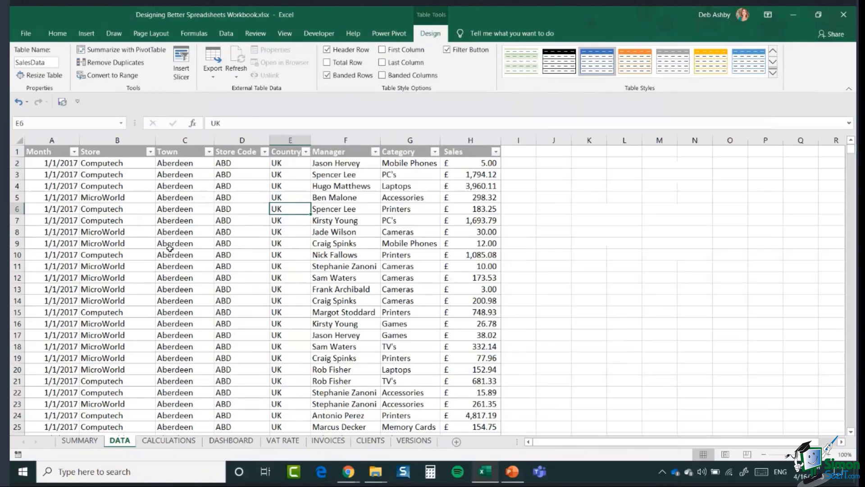
Step: Look over the CALCULATIONS pivot tables, flip to DATA and back, then go to DASHBOARD
left_click(166, 443)
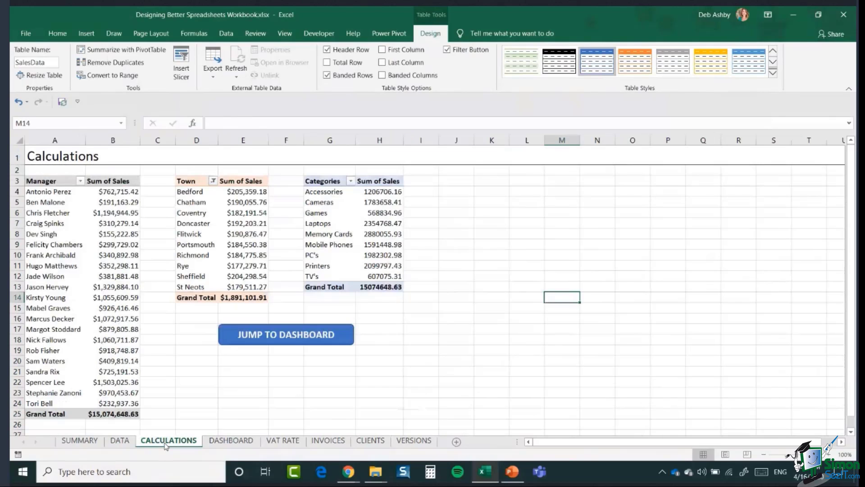
left_click(71, 255)
left_click(332, 221)
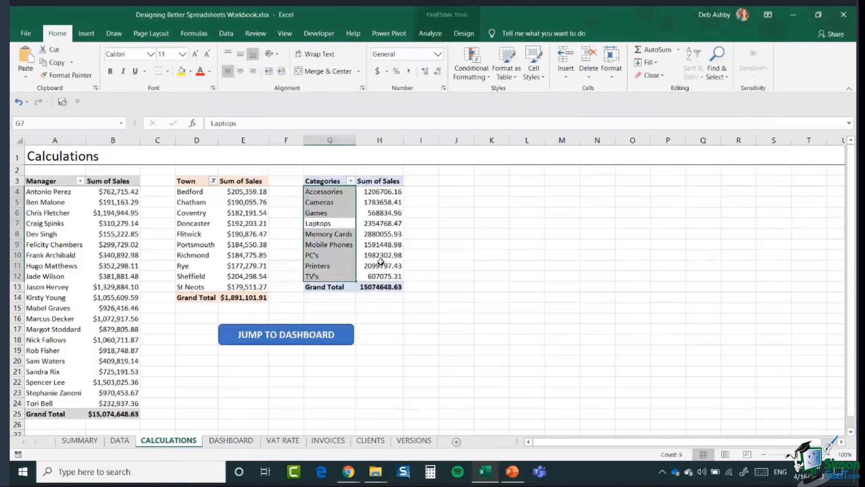
key("ctrl+Page_Up")
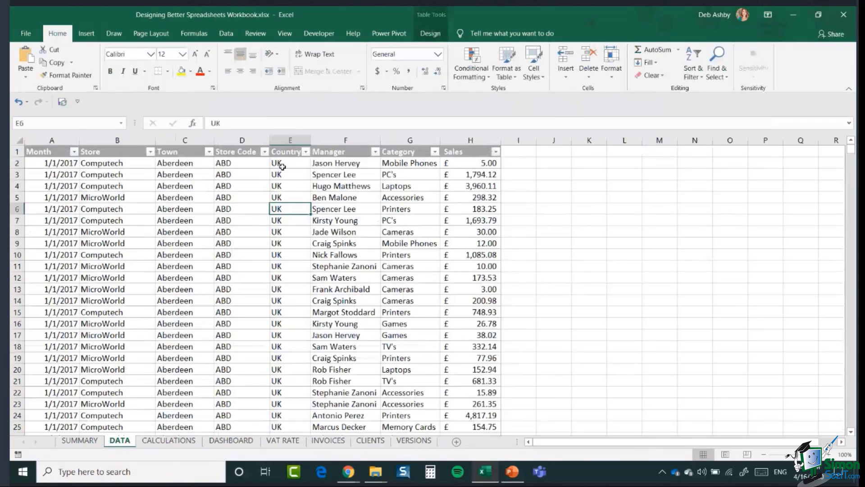
key("ctrl+Page_Down")
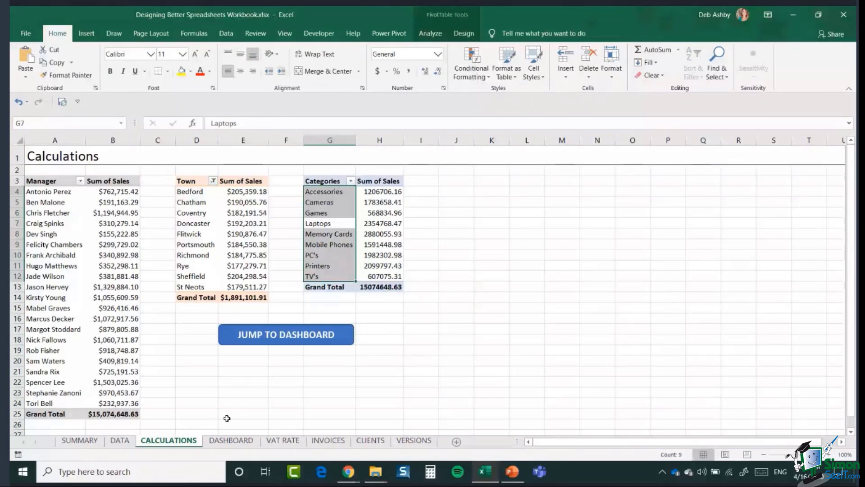
left_click(230, 441)
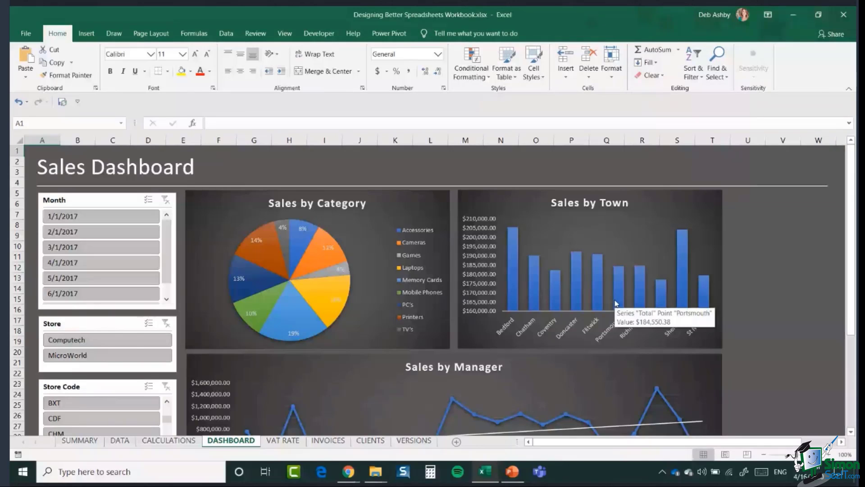
left_click(175, 444)
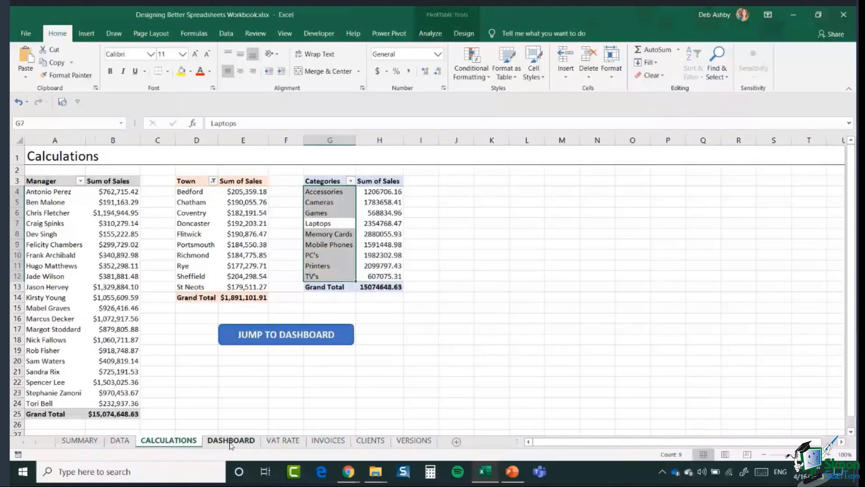
left_click(231, 441)
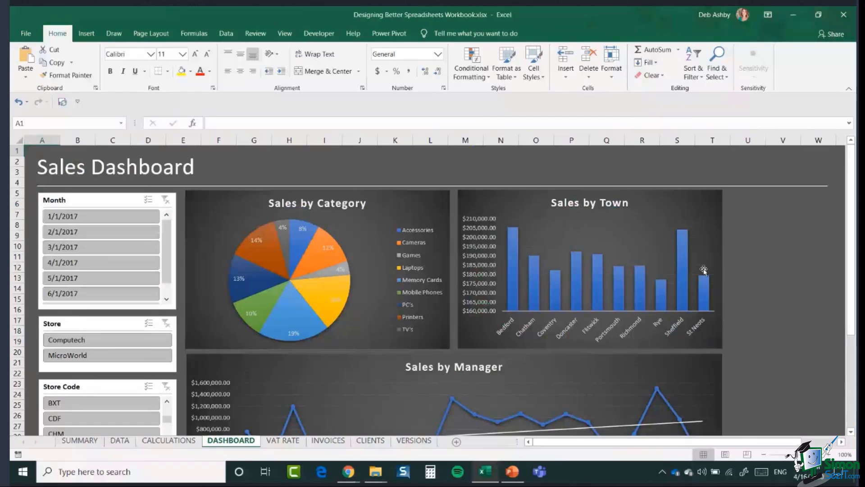
scroll(703, 271, "down", 2)
scroll(280, 328, "up", 3)
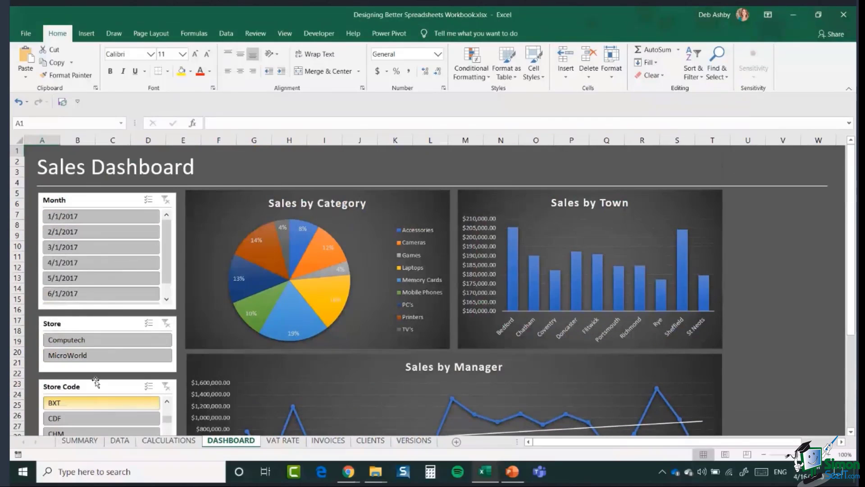
scroll(110, 293, "down", 2)
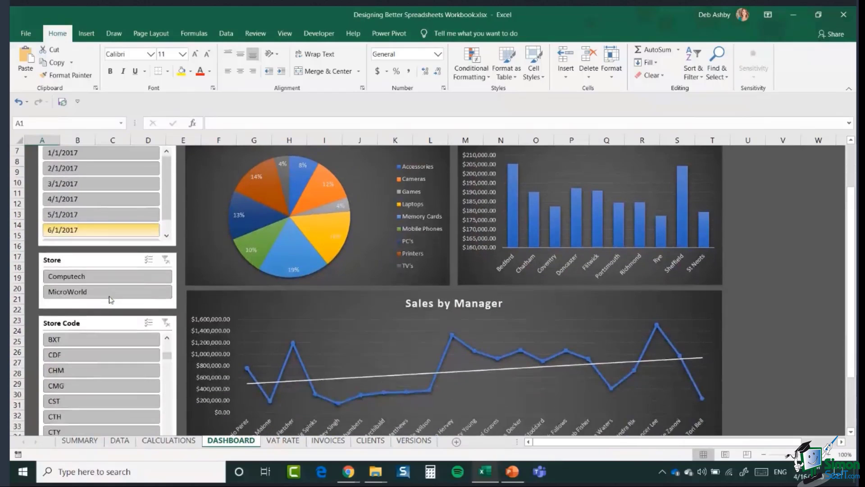
scroll(188, 235, "up", 1)
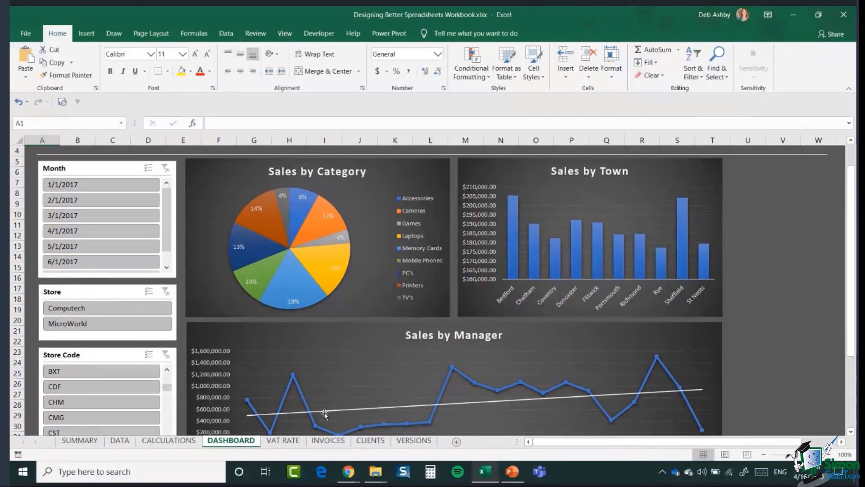
left_click(112, 308)
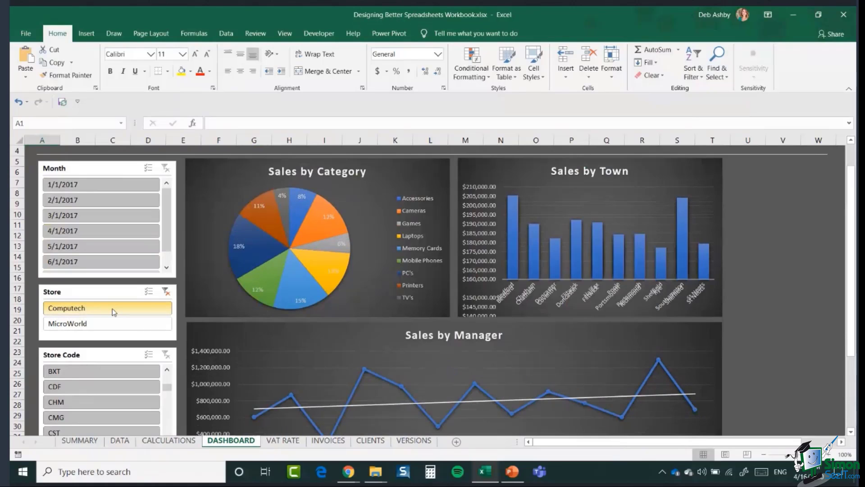
mouse_move(665, 265)
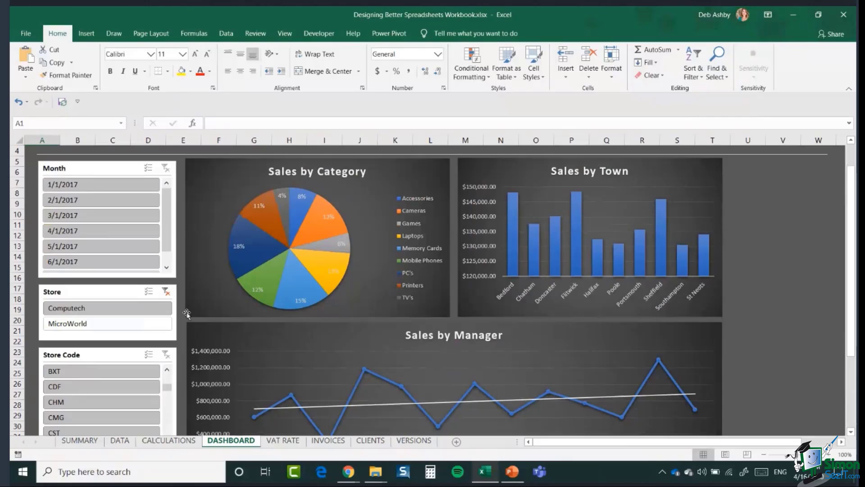
left_click(166, 292)
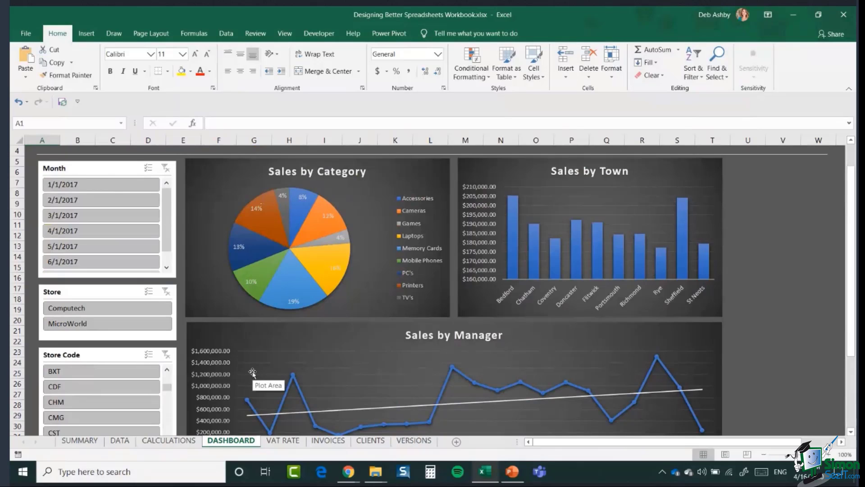
Step: Cycle through the sheets back to DATA and jump to the last SalesData row
left_click(125, 445)
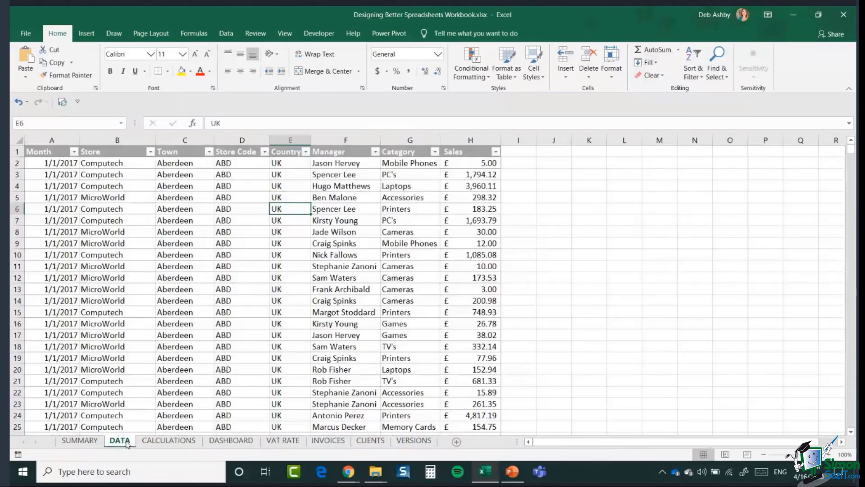
left_click(232, 442)
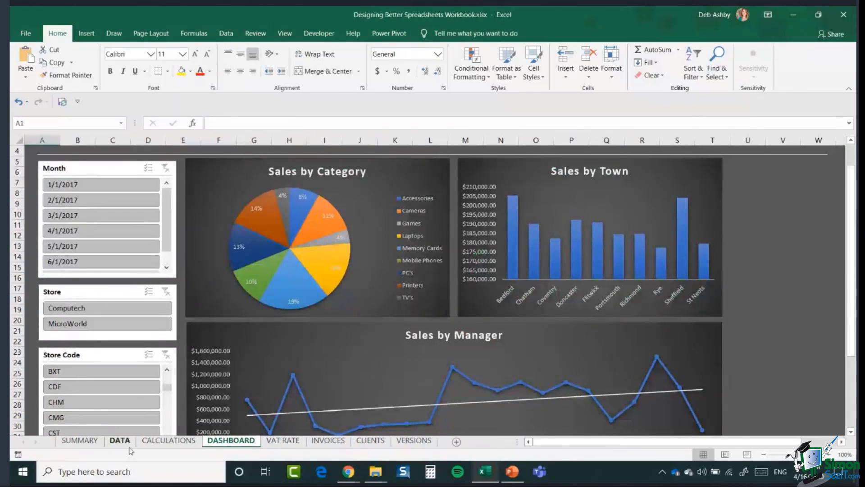
left_click(159, 443)
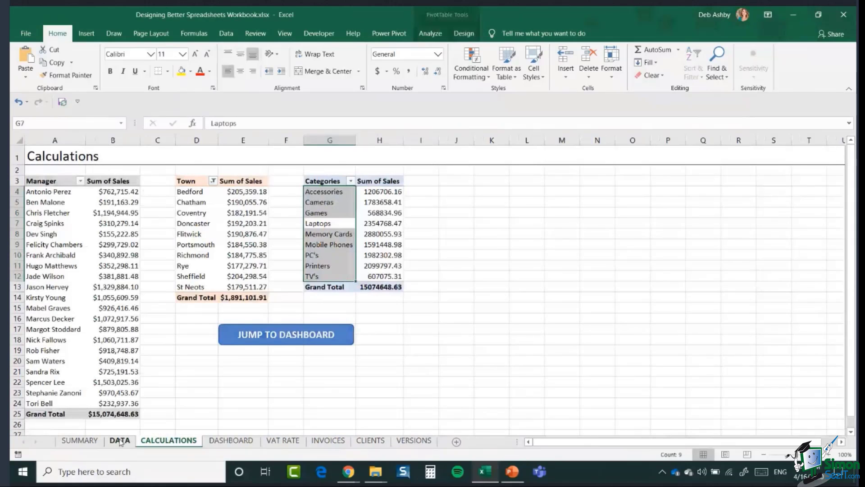
left_click(120, 441)
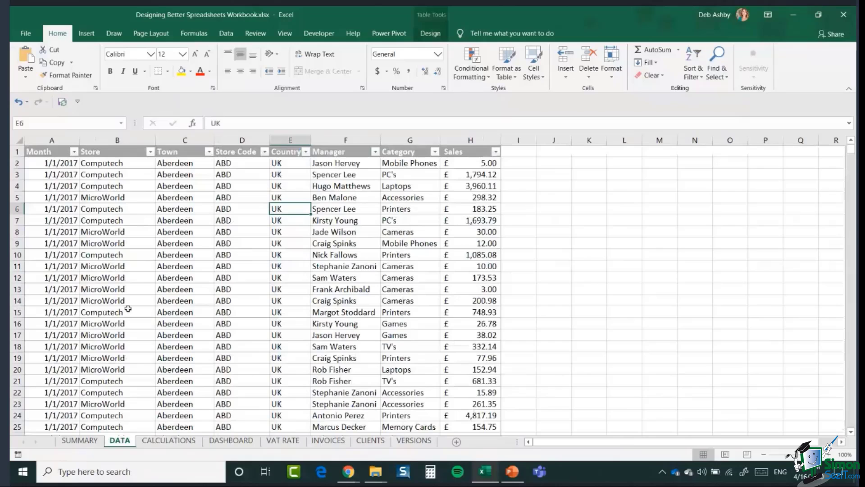
left_click(176, 269)
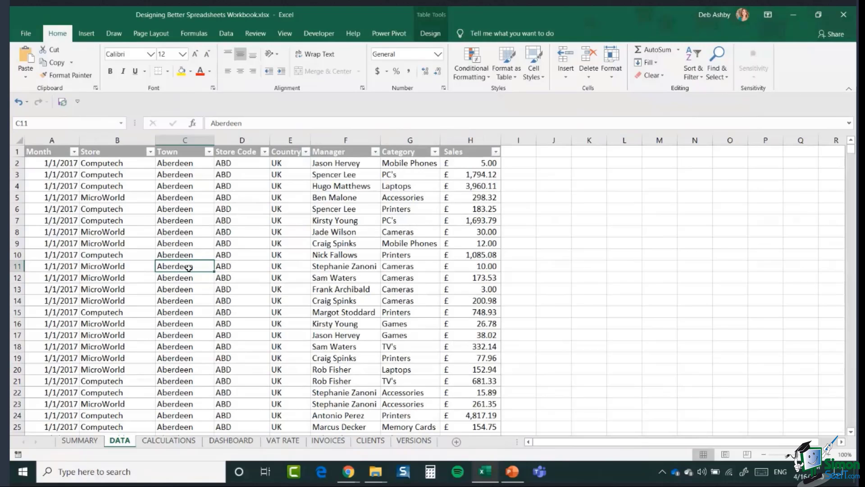
key("ctrl+Down")
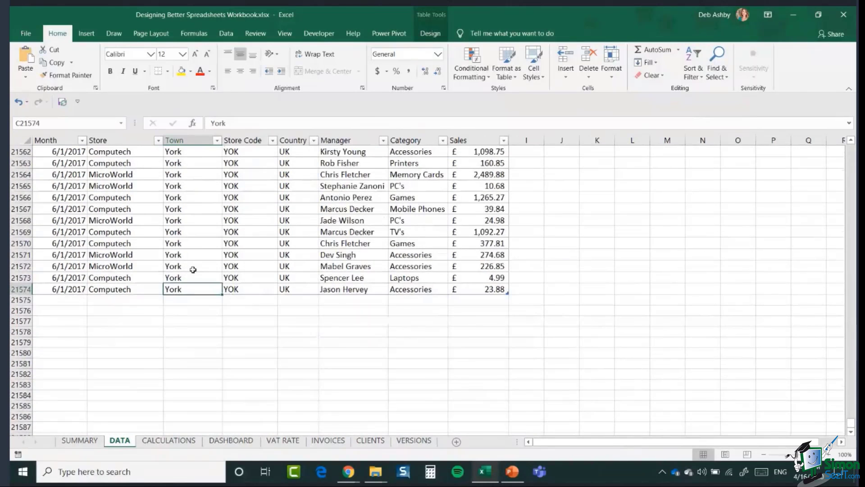
left_click(63, 300)
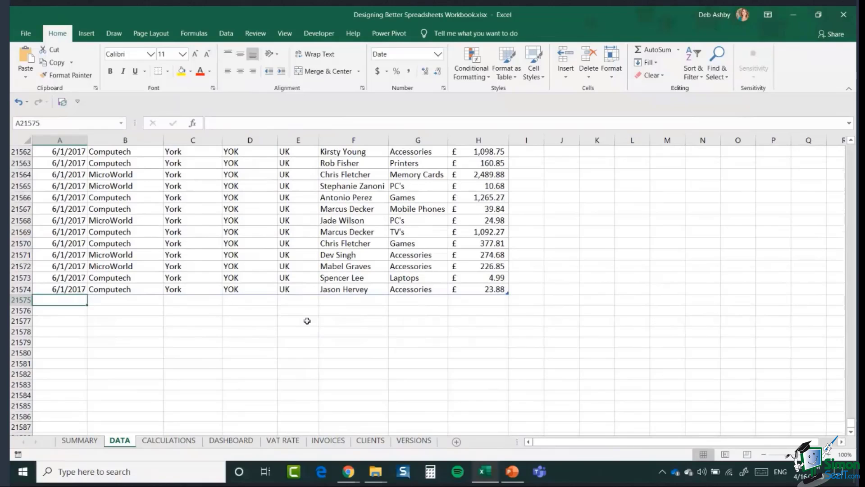
Step: Fill a new row with 6/2/2017, Computech, York, YOK, the manager and Accessories
left_click(72, 290)
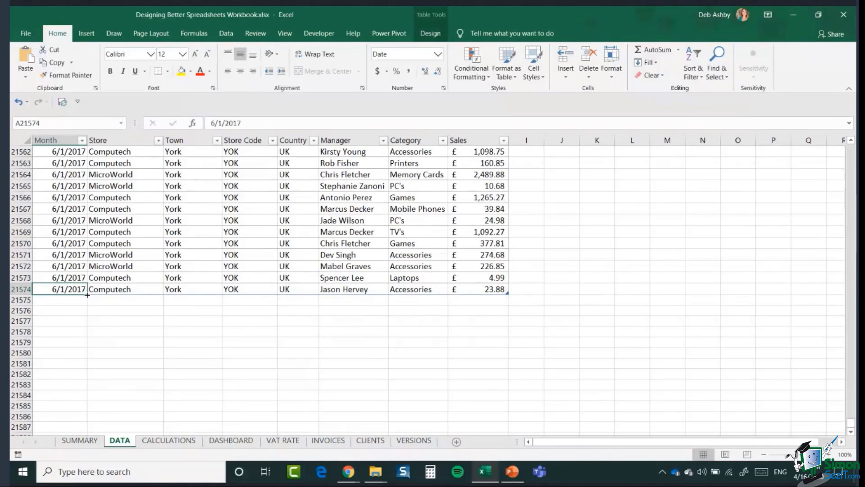
left_click_drag(87, 295, 88, 305)
left_click(132, 290)
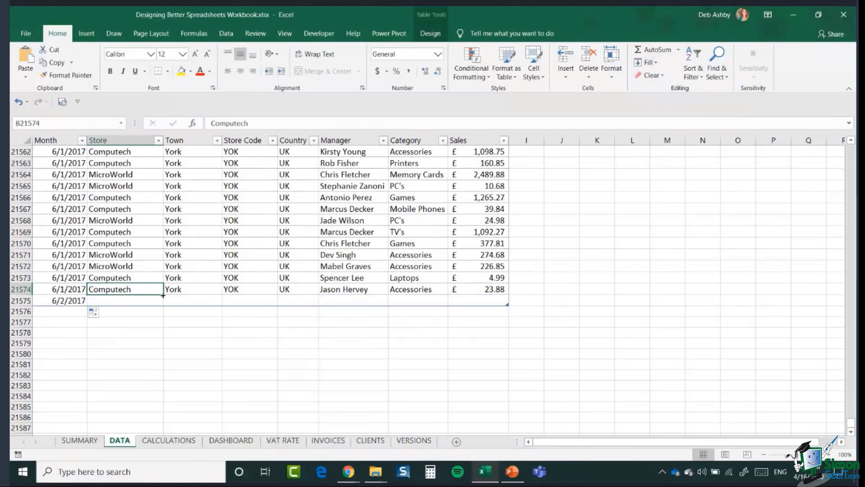
left_click_drag(162, 295, 162, 307)
left_click(192, 289)
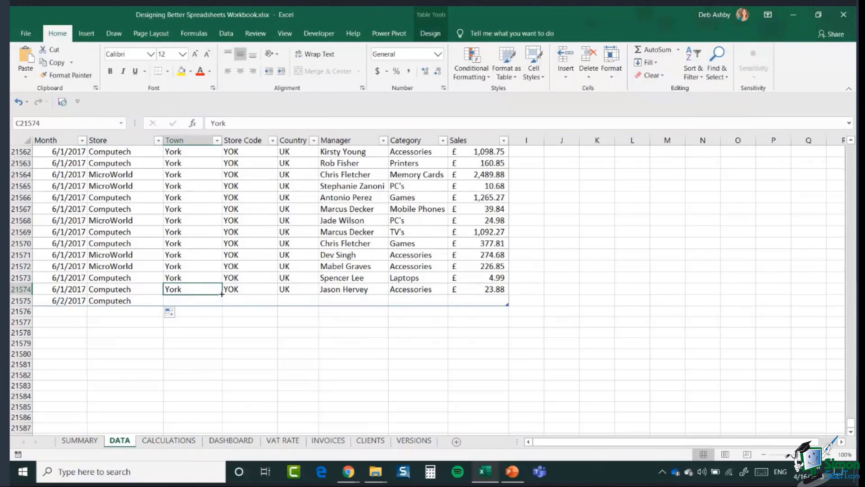
left_click_drag(222, 294, 221, 306)
left_click(250, 289)
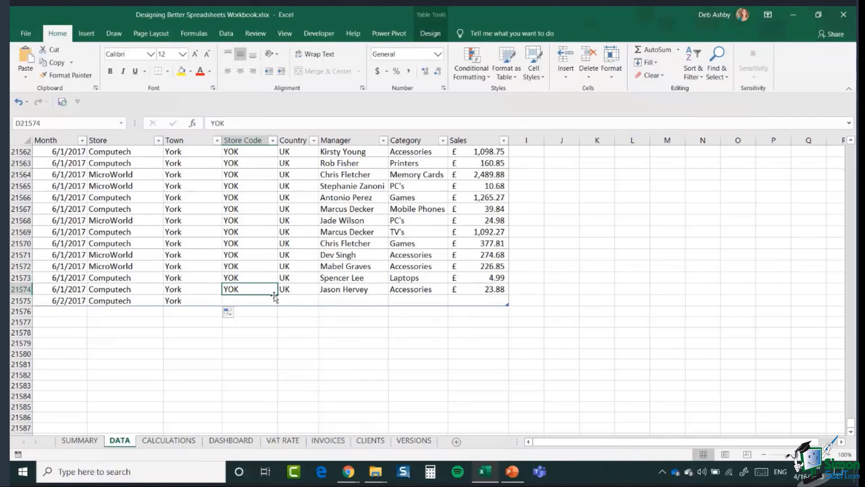
left_click_drag(274, 297, 320, 307)
left_click(306, 290)
left_click(345, 290)
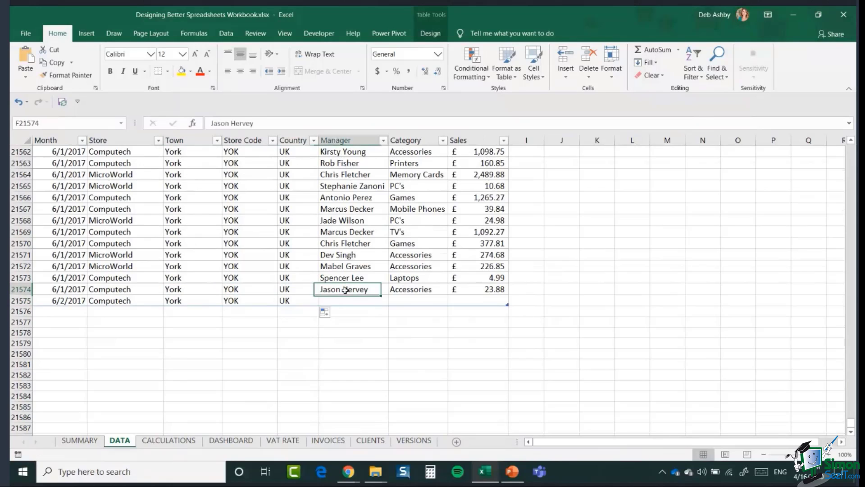
left_click_drag(380, 296, 381, 307)
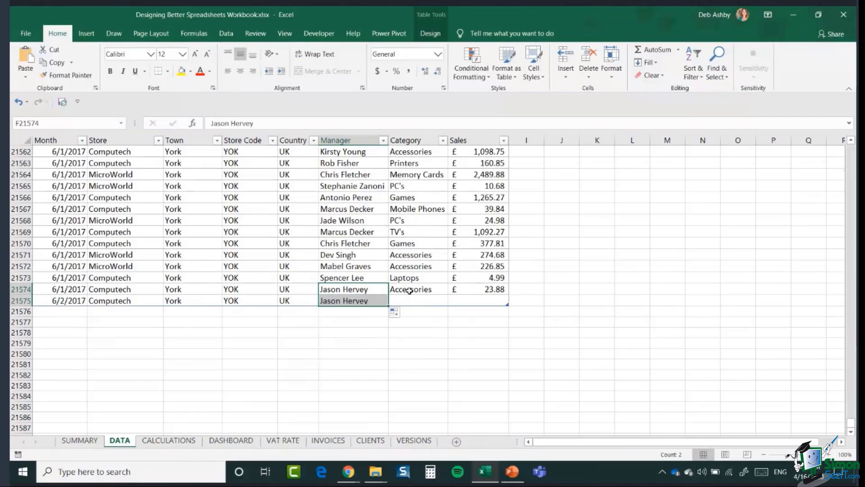
left_click(409, 291)
left_click_drag(448, 295, 456, 307)
Step: Enter 1,000,000 as the new row's sales in H21575
left_click(473, 300)
type("1")
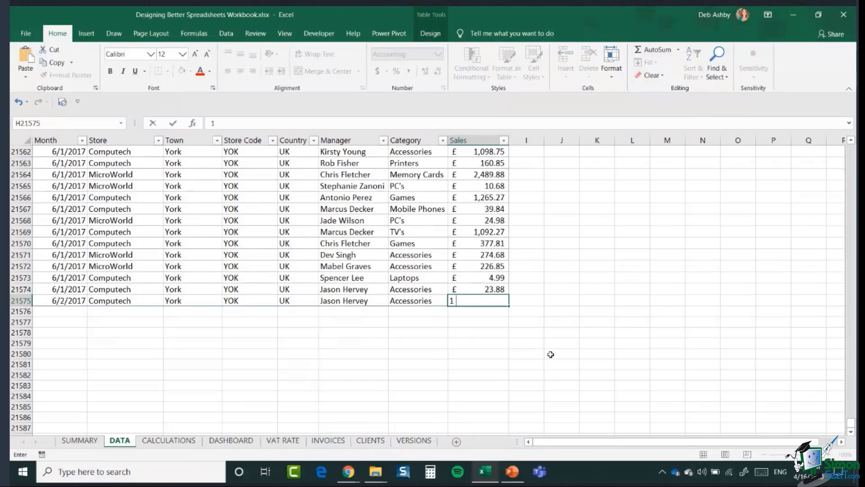
type(",000,000")
key("Return")
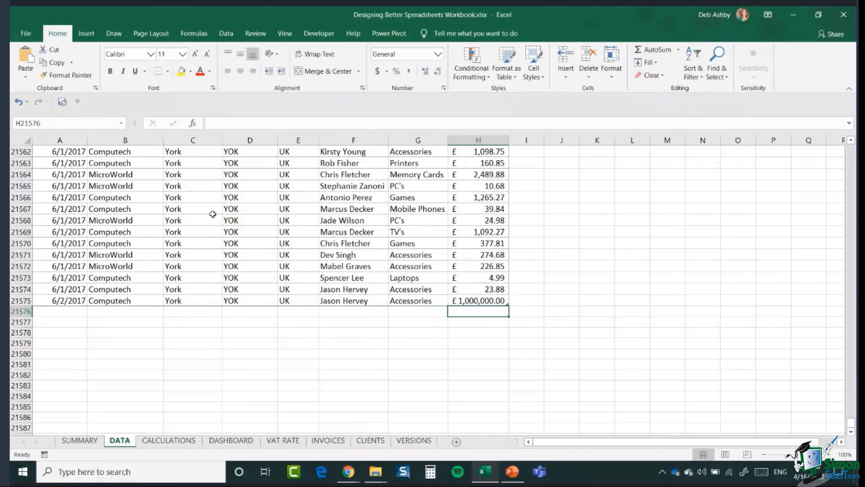
Step: On the DASHBOARD, select the Sales by Manager chart and Refresh All pivot data
left_click(232, 441)
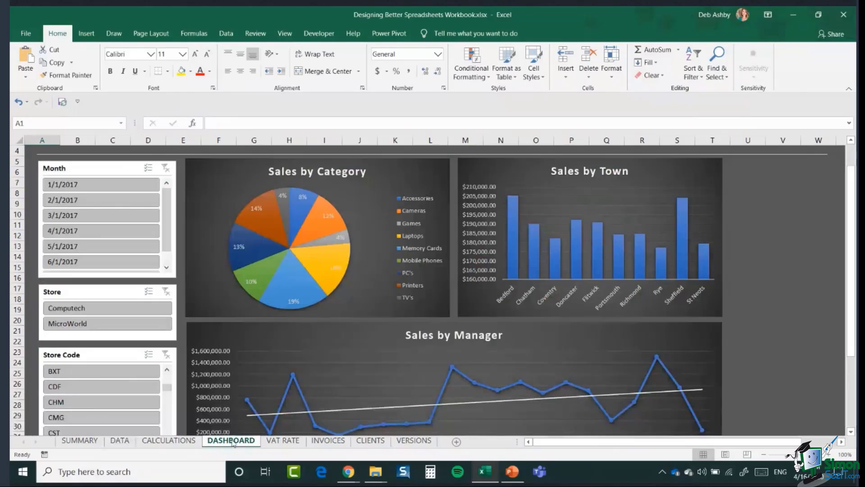
scroll(382, 357, "down", 2)
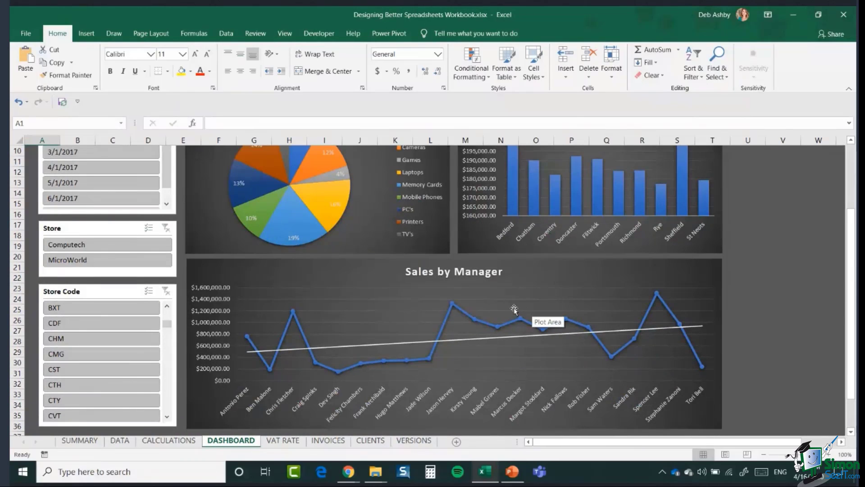
scroll(495, 293, "down", 1)
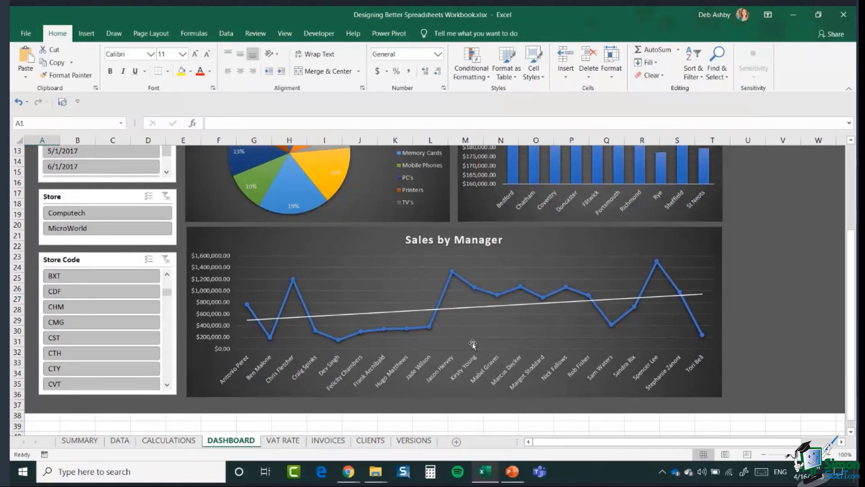
left_click(380, 241)
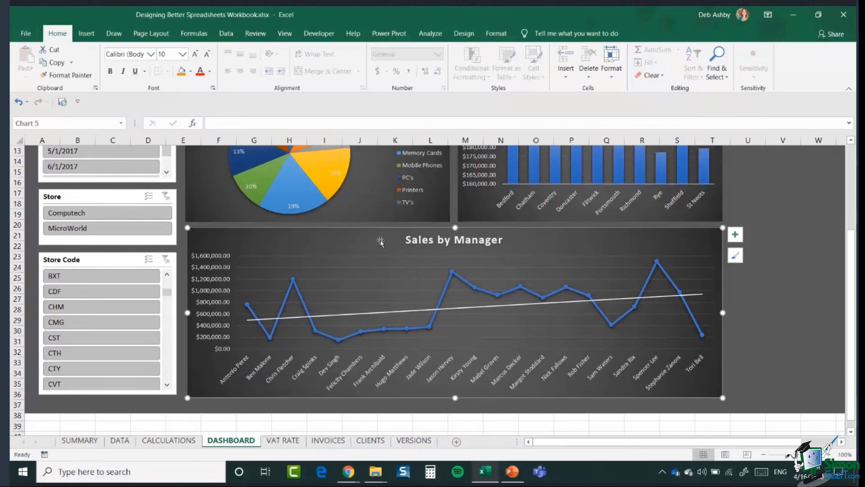
left_click(431, 33)
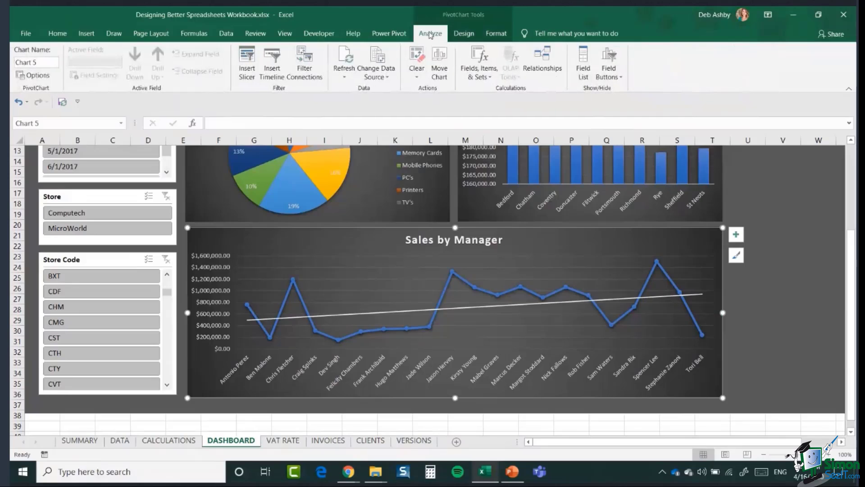
left_click(344, 80)
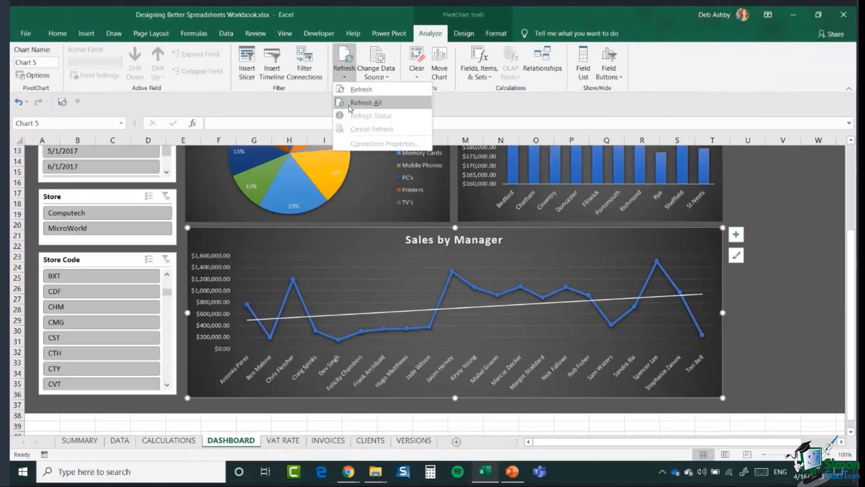
left_click(351, 103)
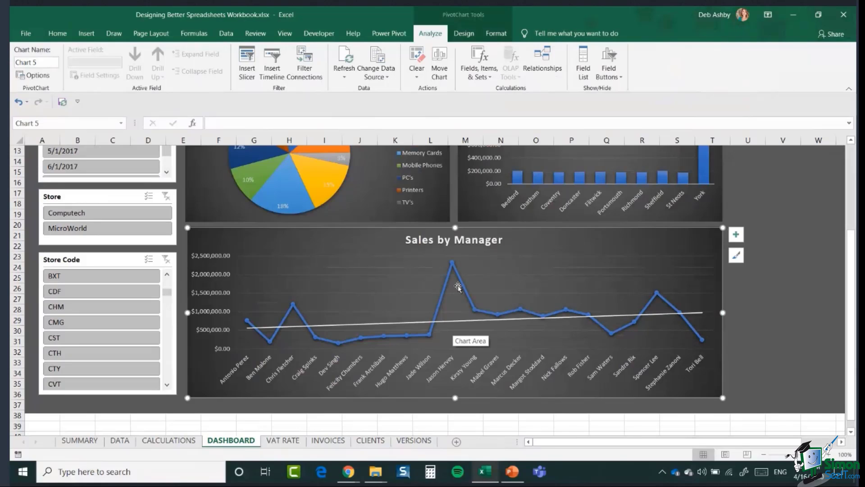
Step: Check the DATA sheet, then return to the DASHBOARD and scroll back to the top
left_click(125, 444)
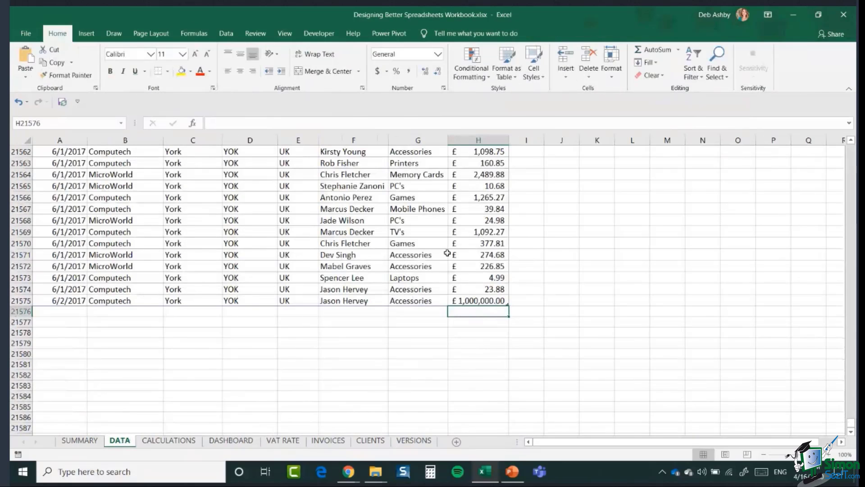
left_click(238, 441)
left_click(430, 33)
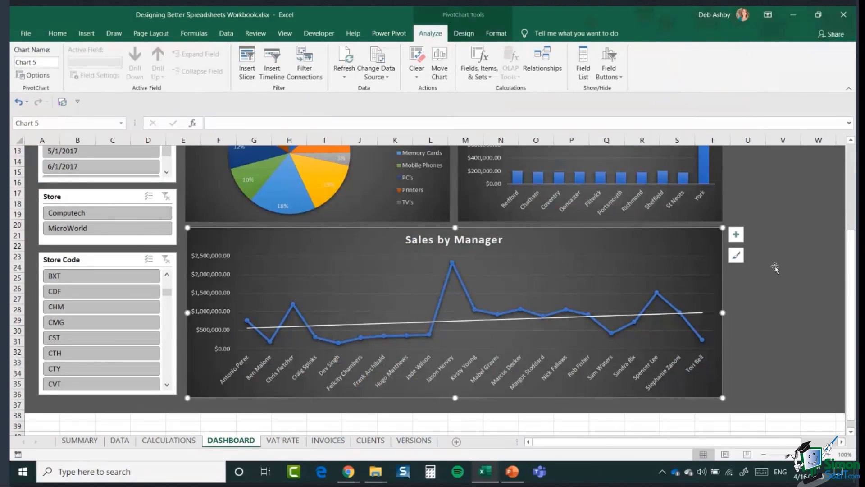
scroll(776, 269, "up", 4)
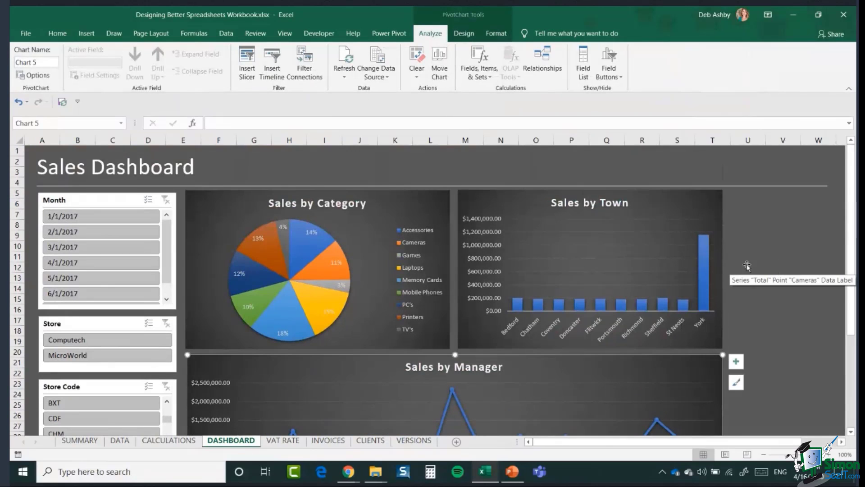
Step: Return to the DATA sheet and jump to the top of SalesData at the Aberdeen records
left_click(125, 444)
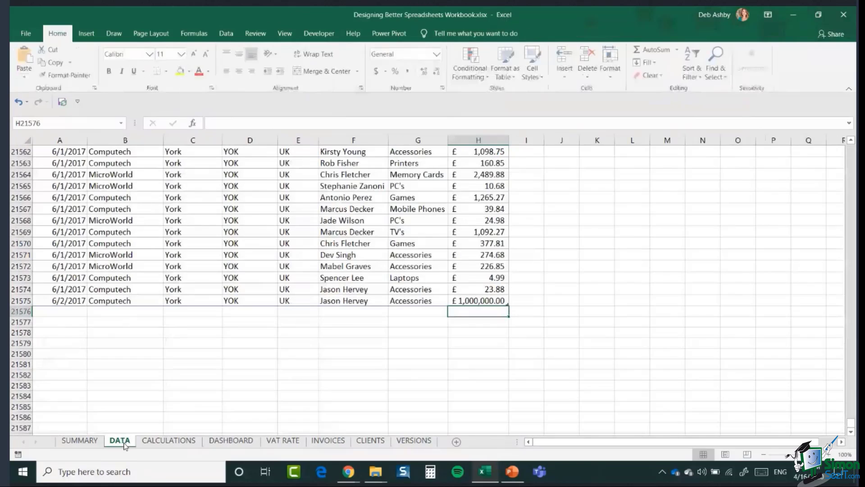
left_click(252, 216)
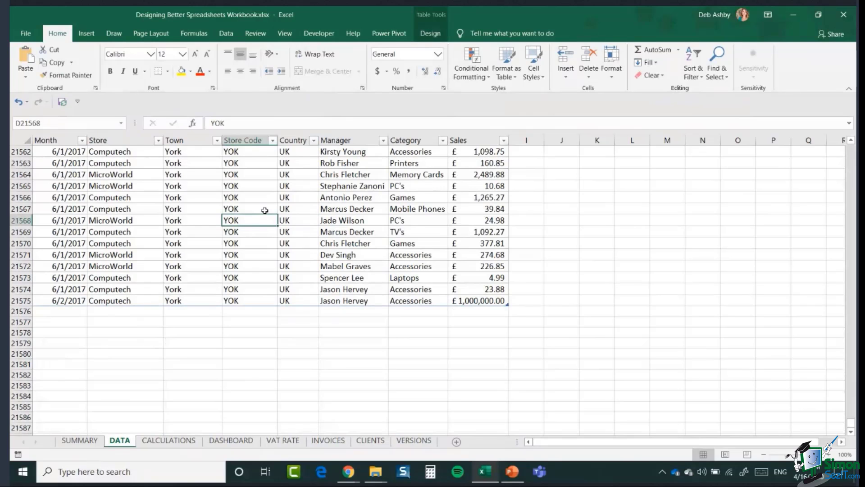
key("ctrl+Up")
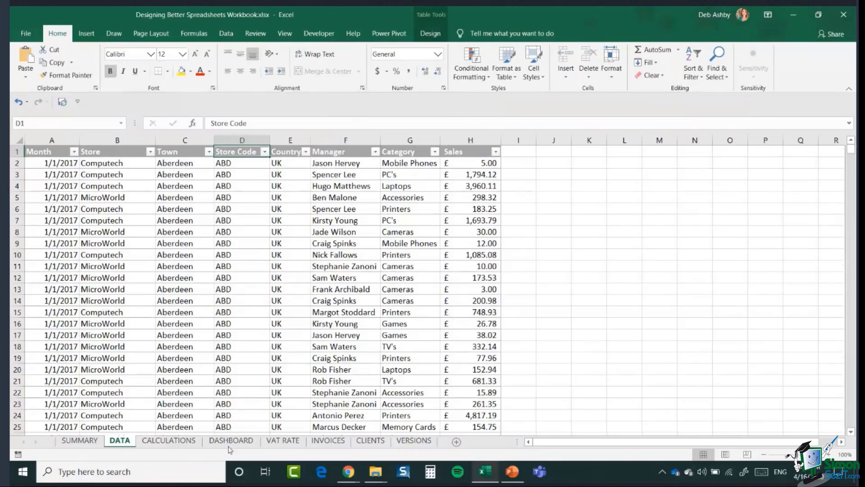
Step: Group the DATA, CALCULATIONS and DASHBOARD tabs, colour them Red, then switch to VAT RATE
left_click(168, 444, "ctrl")
left_click(225, 445, "ctrl")
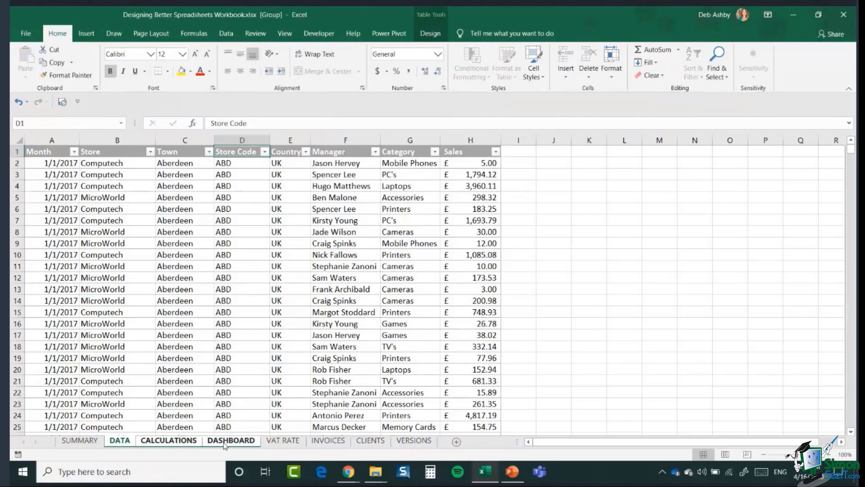
right_click(225, 444)
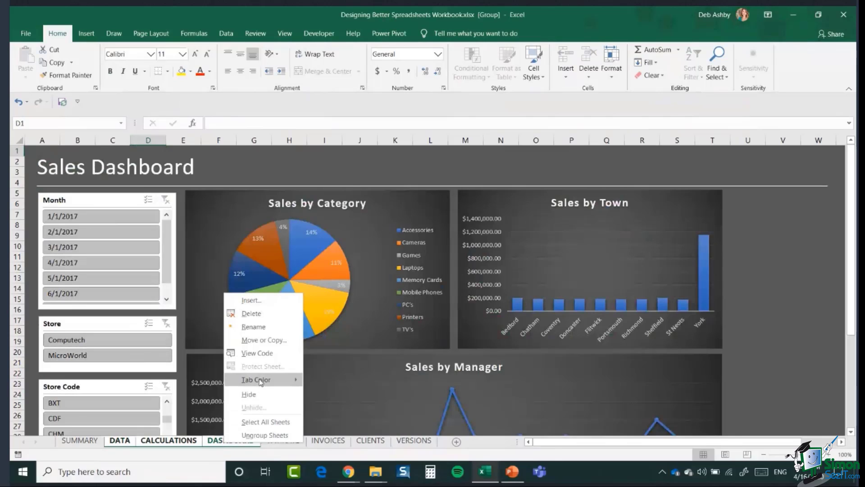
mouse_move(260, 382)
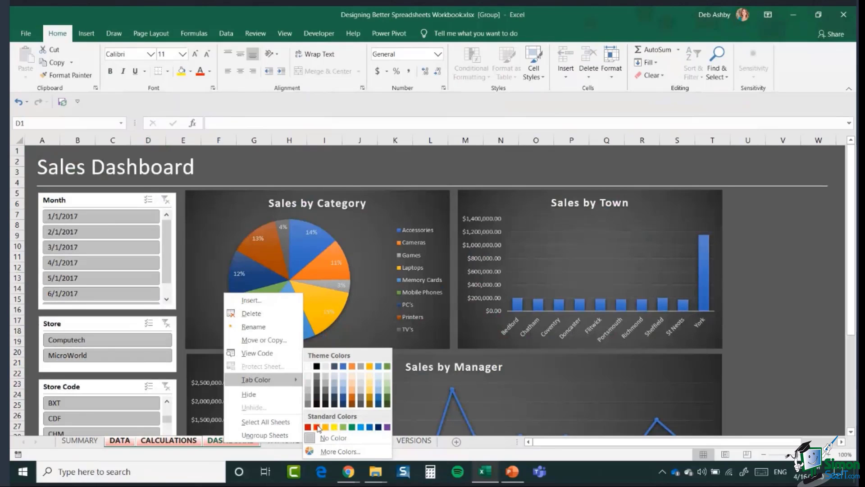
left_click(317, 427)
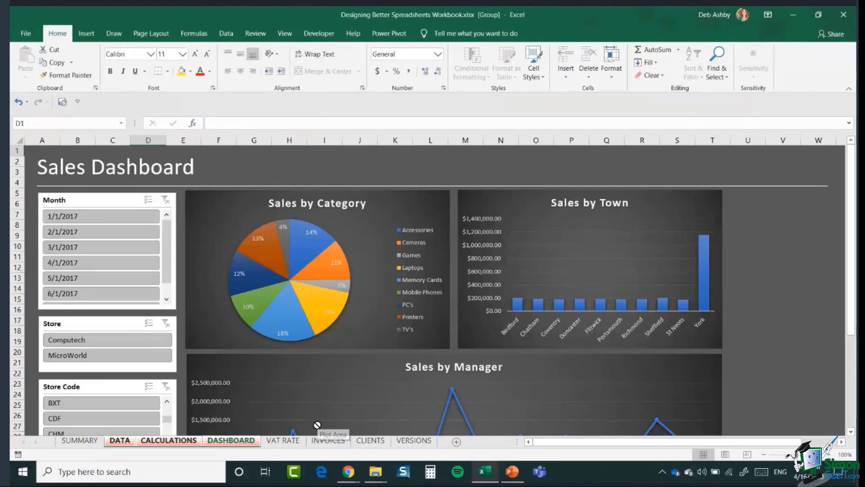
left_click(292, 444)
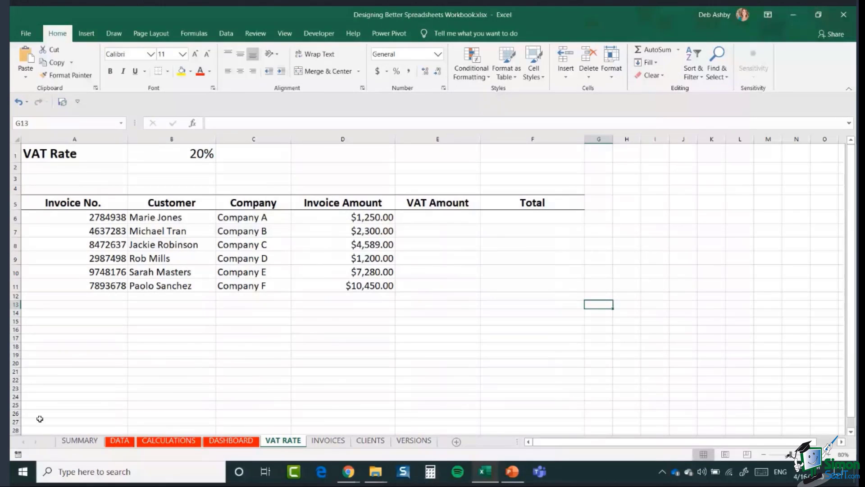
Step: Read the SUMMARY sheet's DATA instruction, visit DATA and DASHBOARD, and return to SUMMARY
left_click(80, 440)
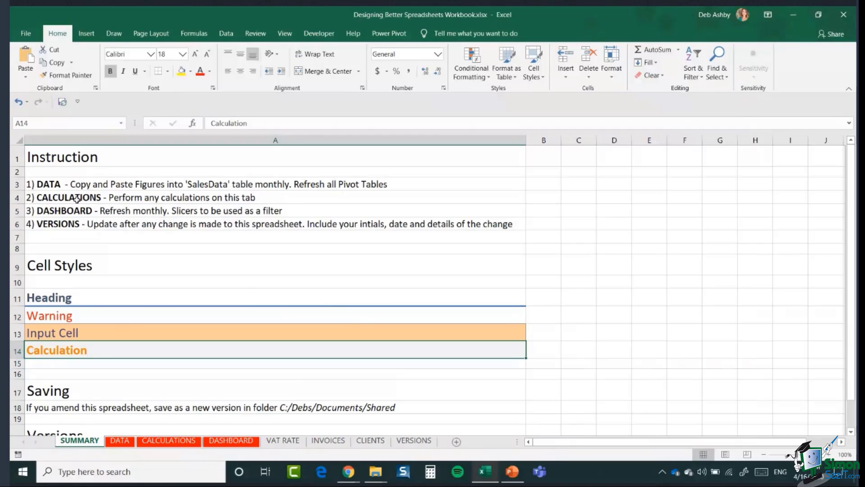
left_click(54, 185)
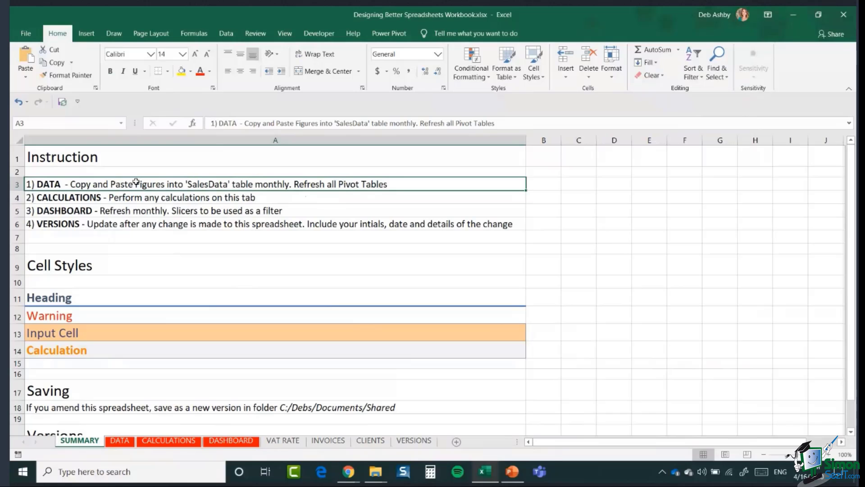
left_click(122, 444)
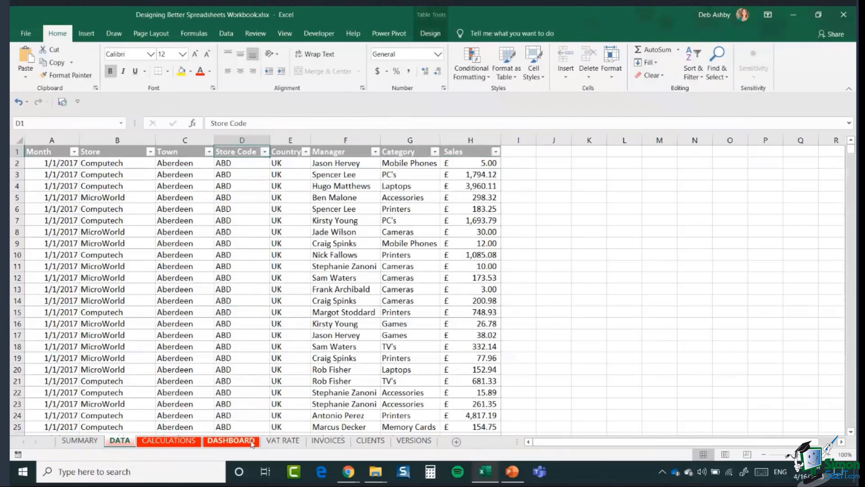
left_click(252, 442)
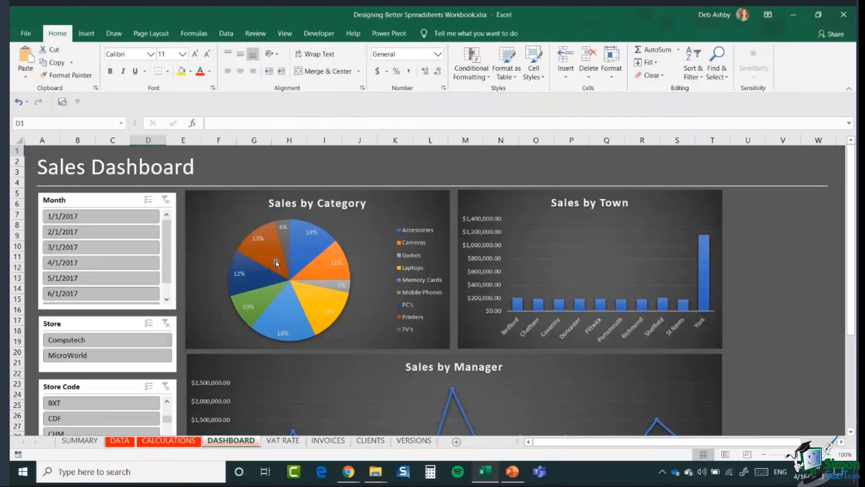
left_click(82, 440)
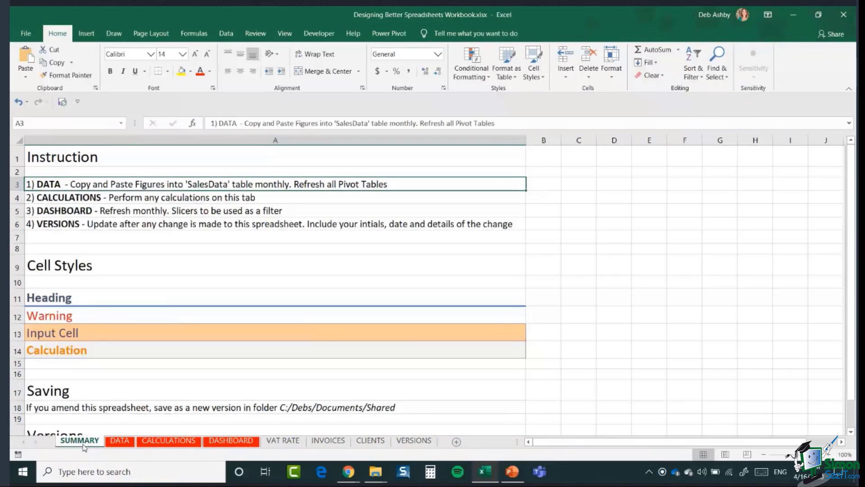
left_click(69, 200)
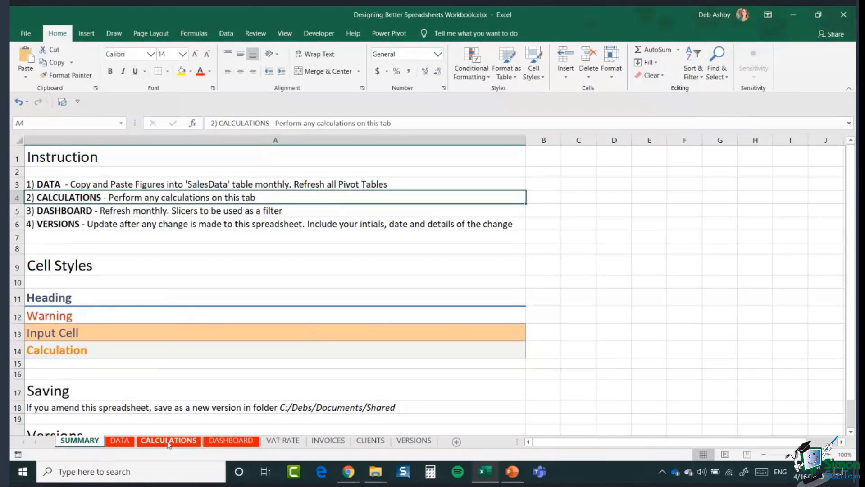
left_click(62, 211)
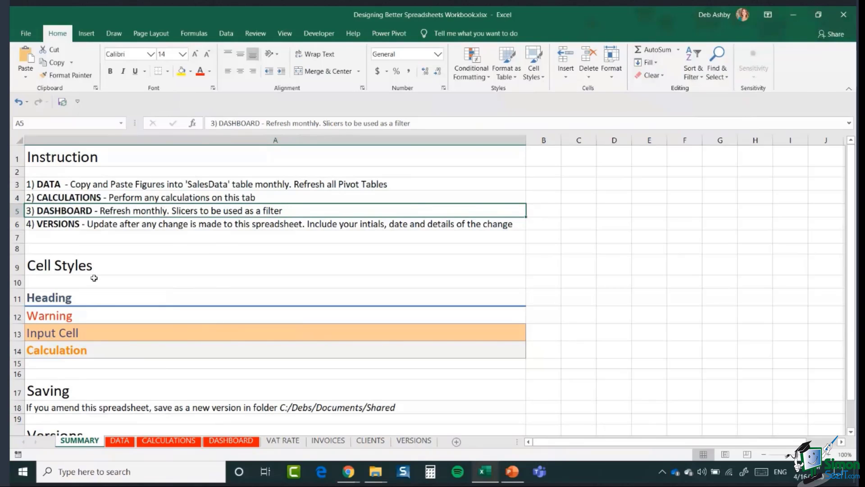
left_click(67, 227)
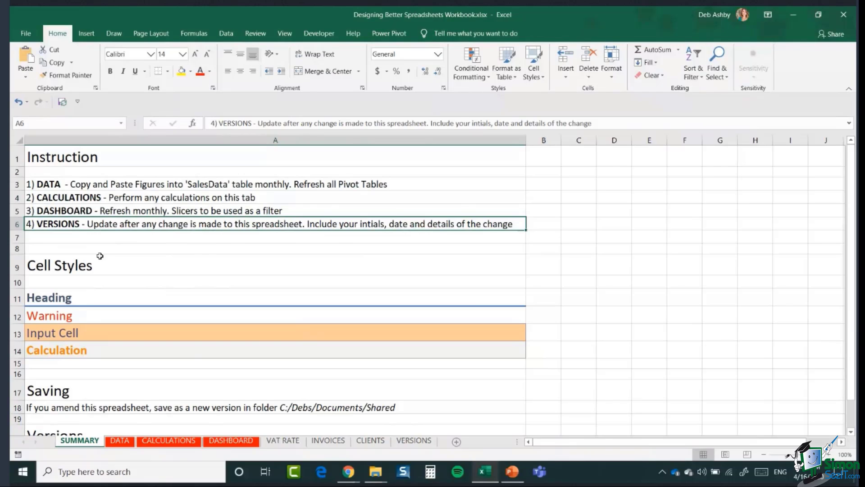
left_click(133, 265)
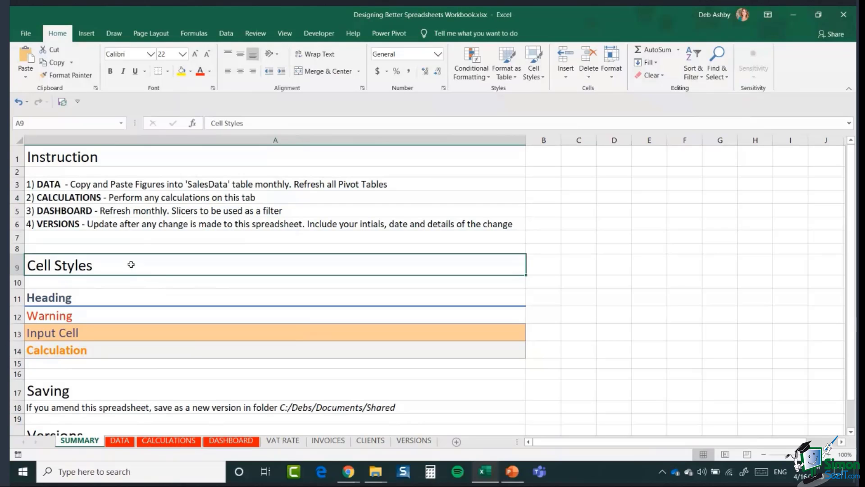
scroll(131, 265, "down", 2)
left_click(109, 214)
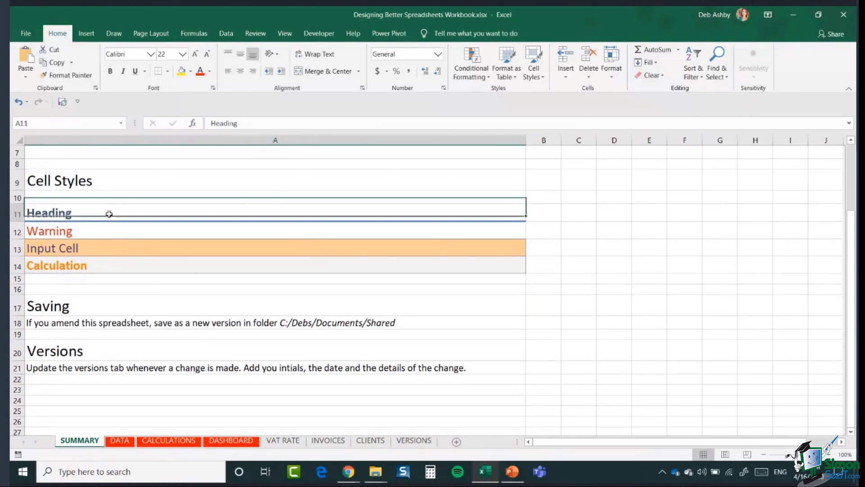
left_click(112, 229)
left_click(113, 249)
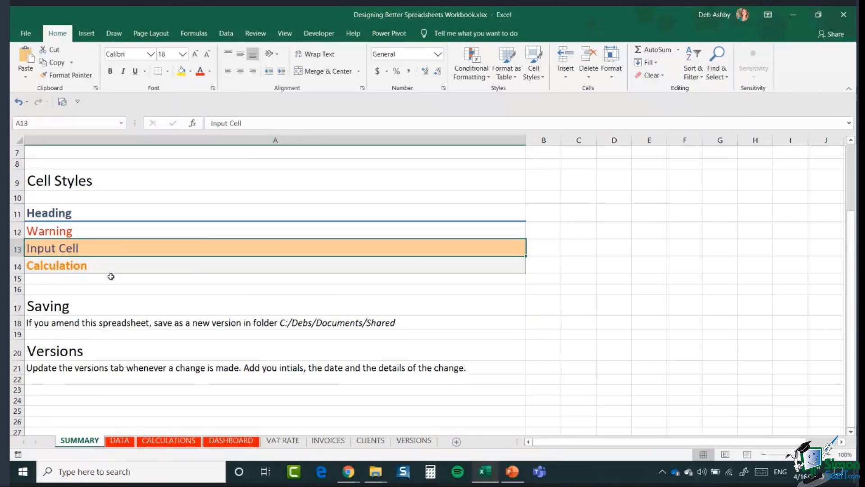
left_click(96, 214)
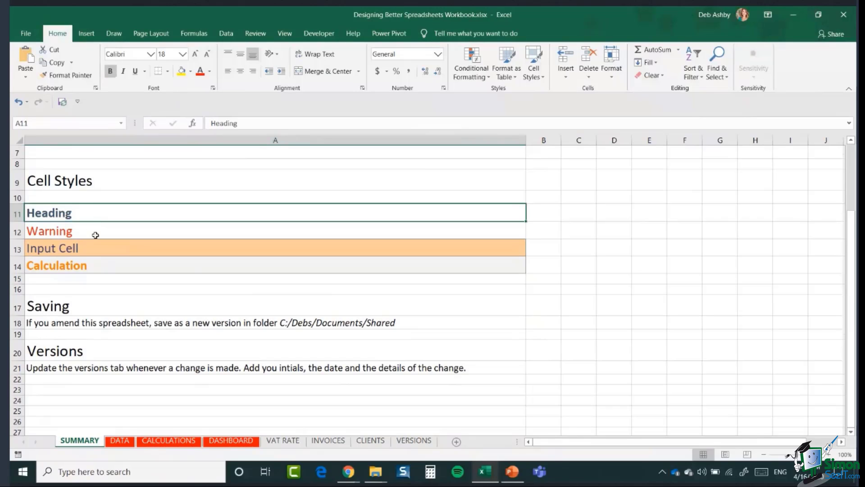
left_click(95, 233)
left_click(92, 249)
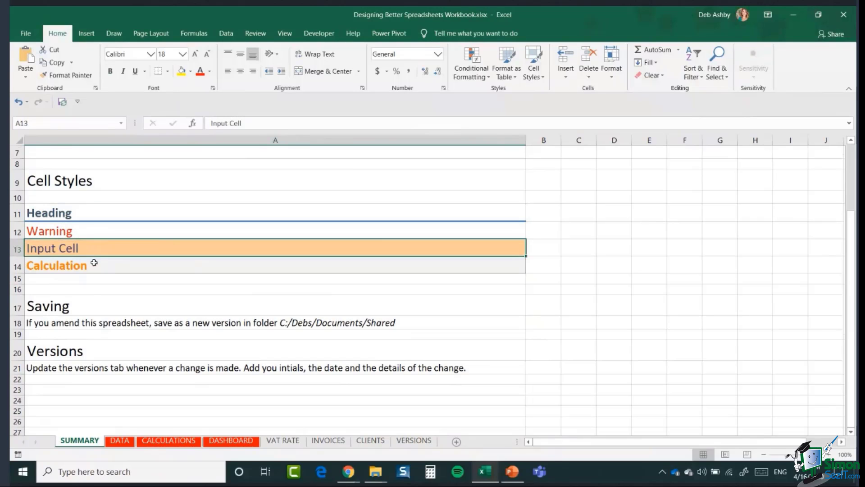
left_click(94, 217)
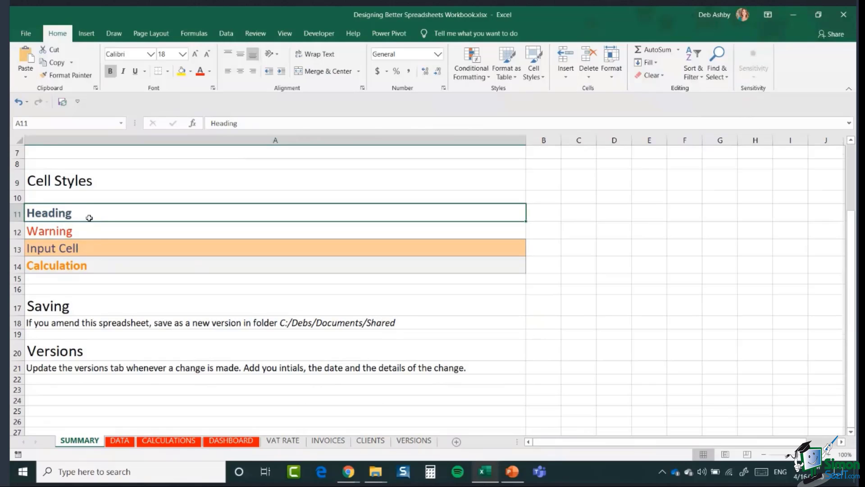
left_click(88, 233)
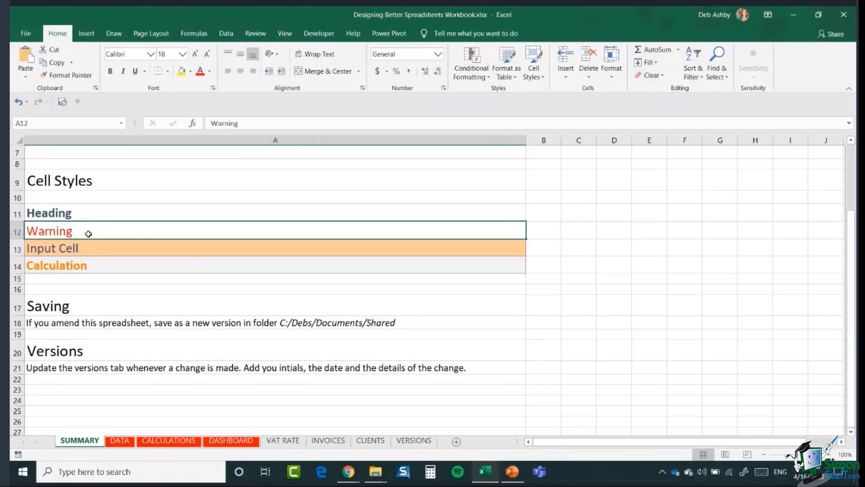
left_click(100, 249)
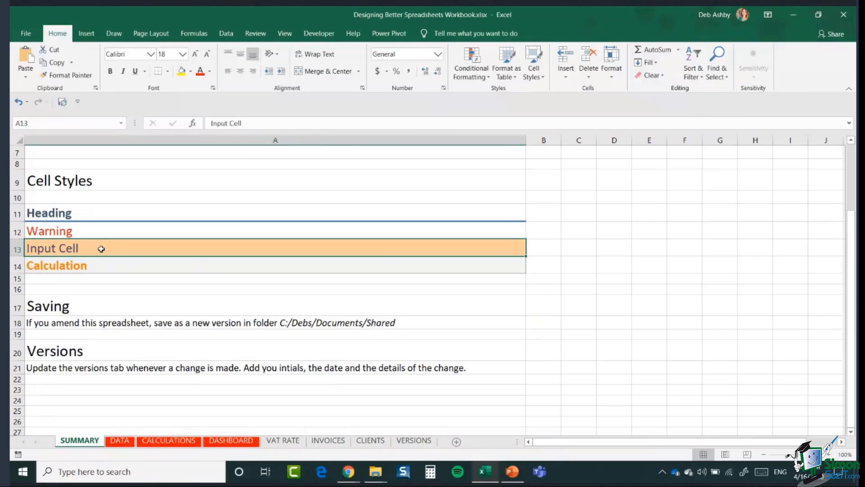
left_click(101, 267)
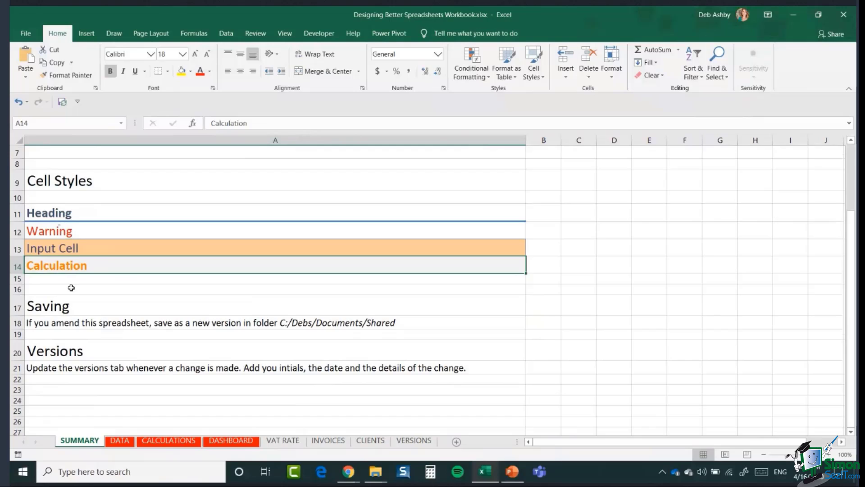
left_click(88, 250)
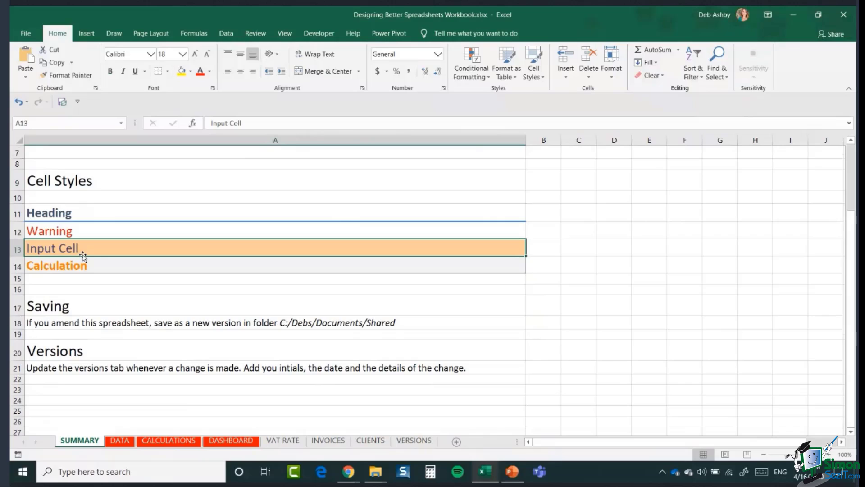
left_click(39, 309)
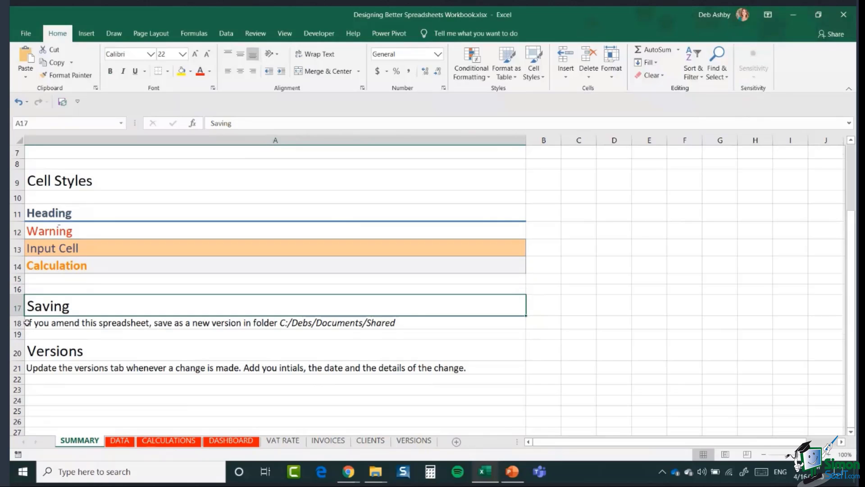
left_click(377, 322)
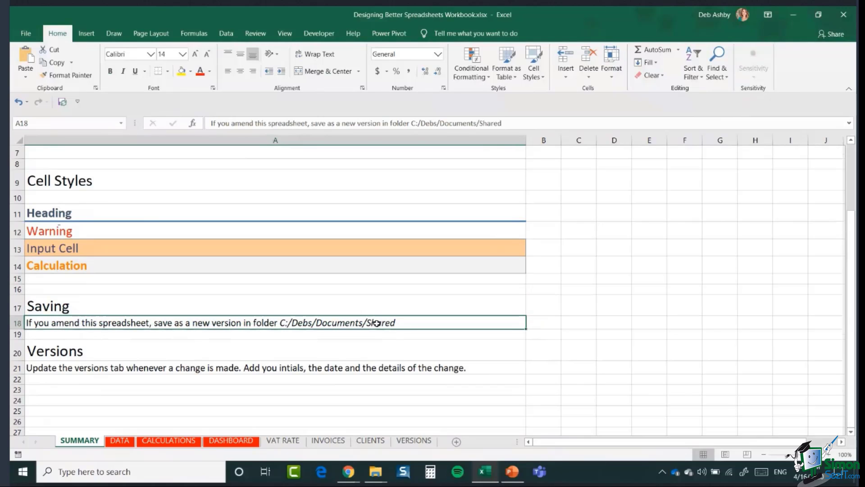
left_click(59, 370)
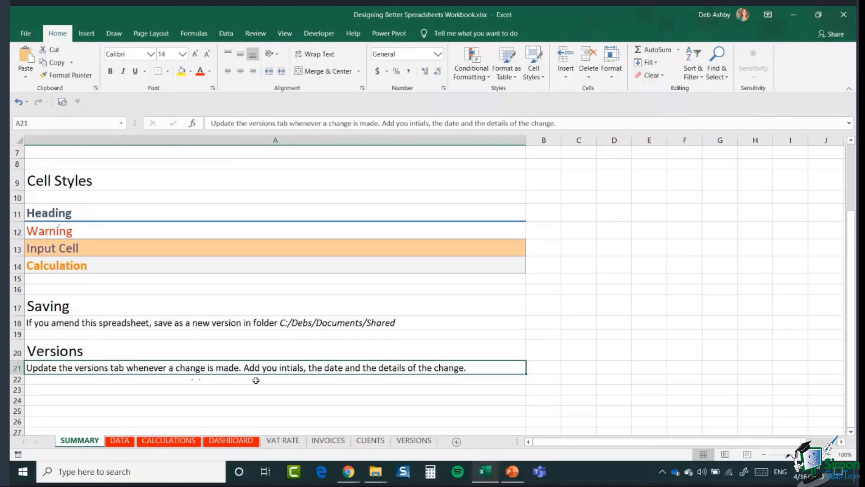
Step: Move to empty cell C12, scroll to the top, and switch to the VAT RATE sheet
left_click(577, 233)
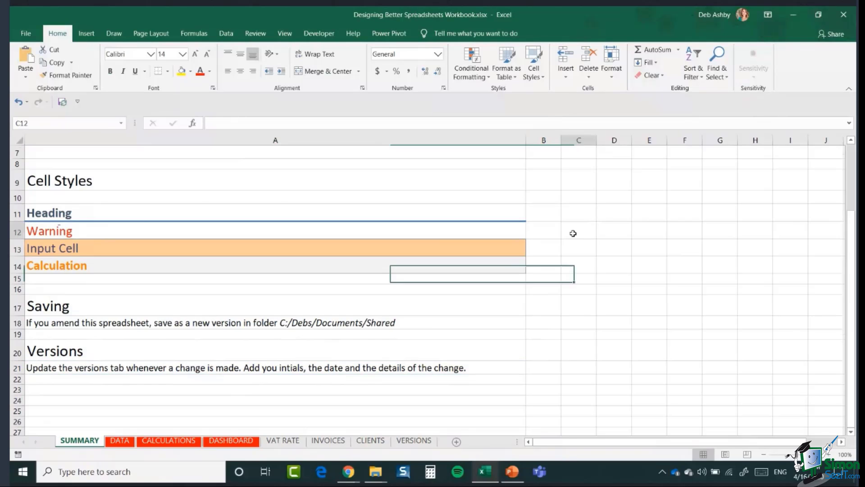
scroll(577, 233, "up", 1)
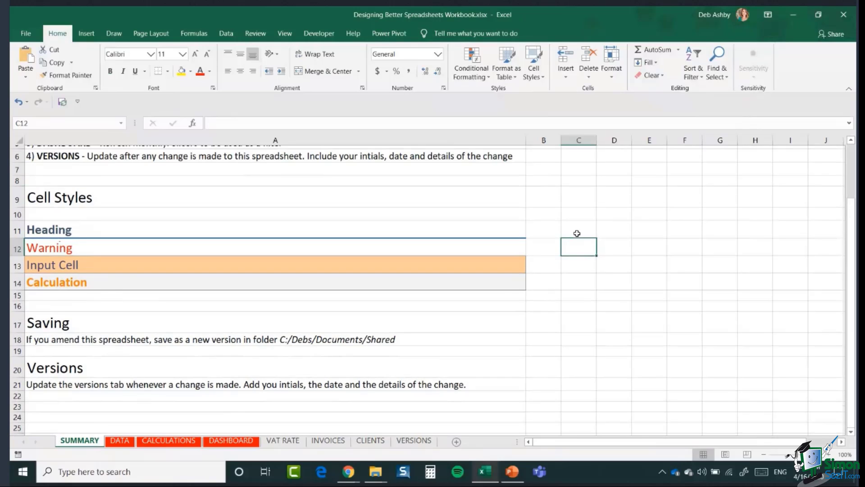
scroll(577, 233, "up", 2)
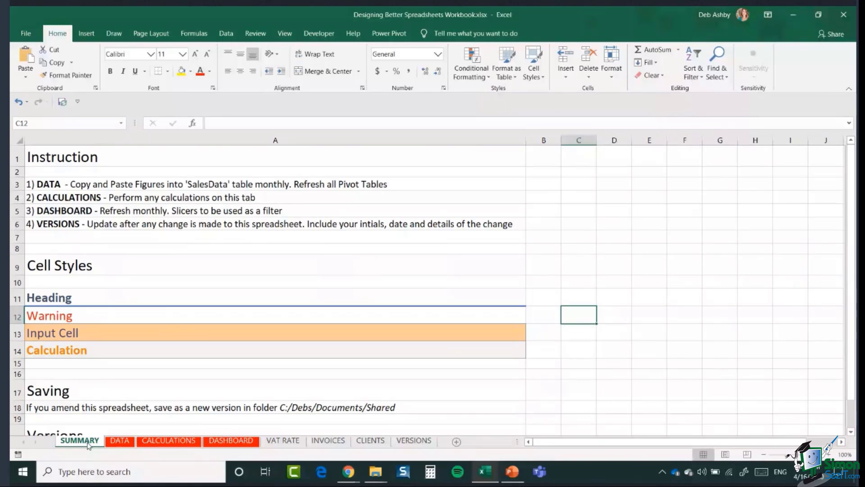
left_click(282, 441)
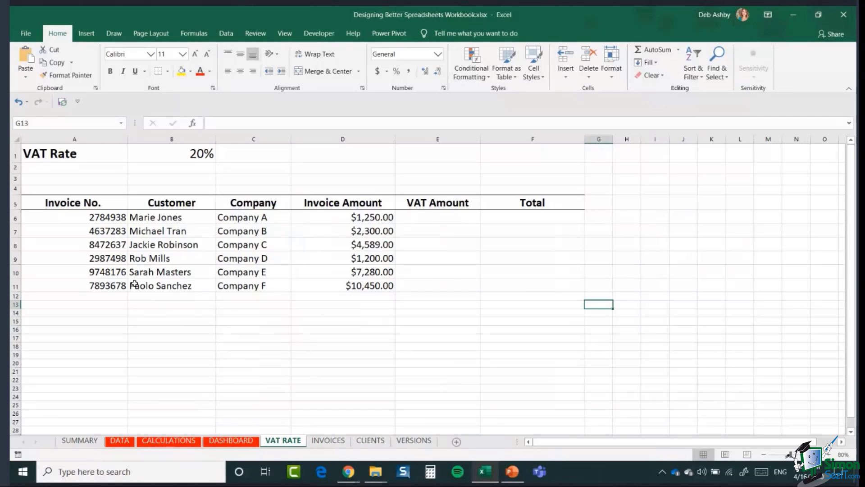
Step: Review the invoice table's columns and the 20% VAT rate in B1
left_click(426, 218)
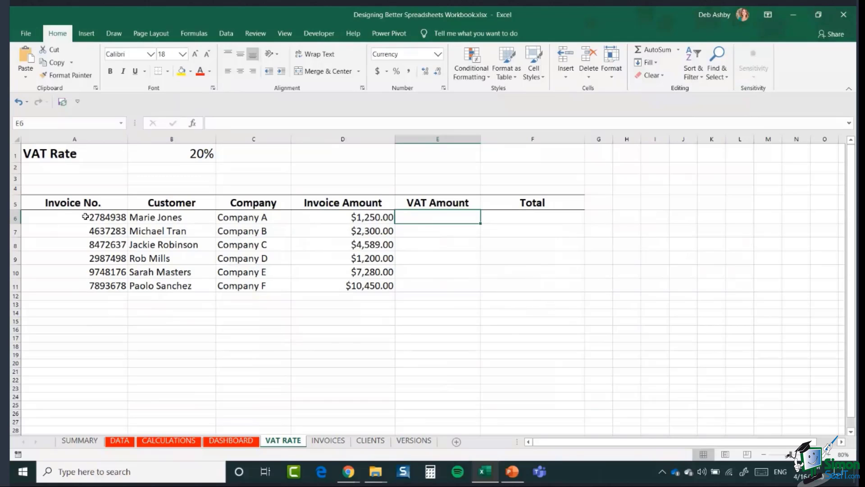
left_click_drag(83, 217, 81, 286)
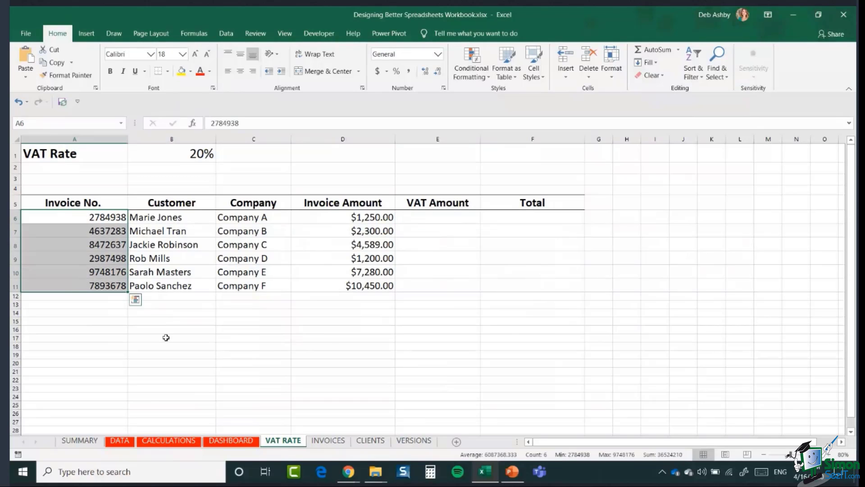
left_click(193, 215)
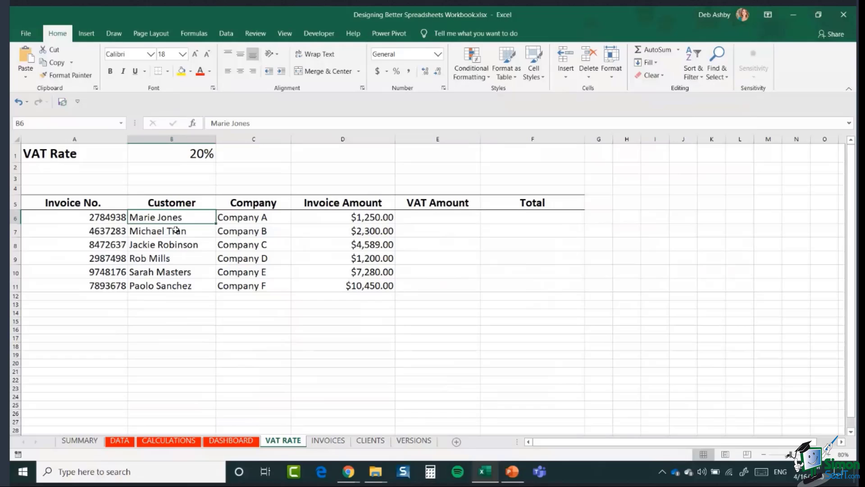
left_click(269, 220)
left_click(359, 218)
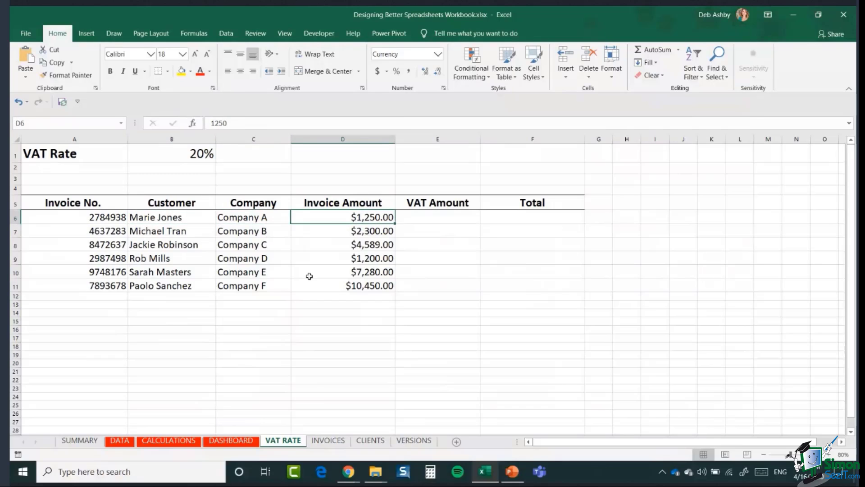
left_click(440, 222)
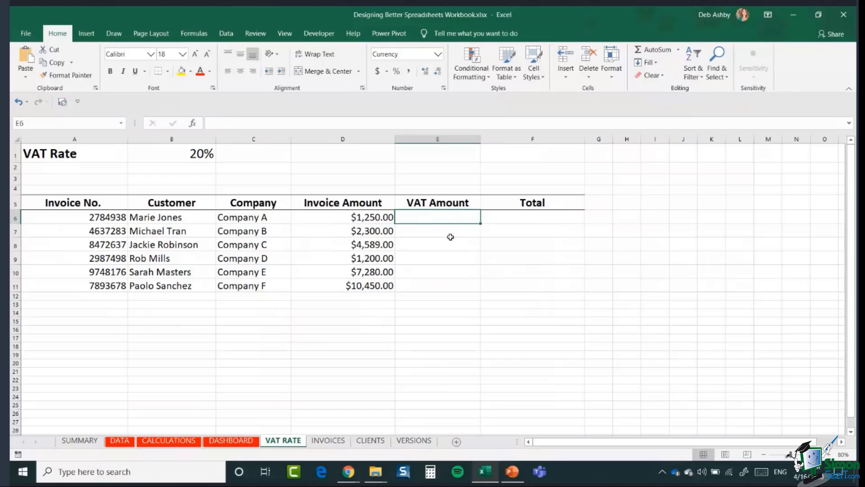
left_click(531, 220)
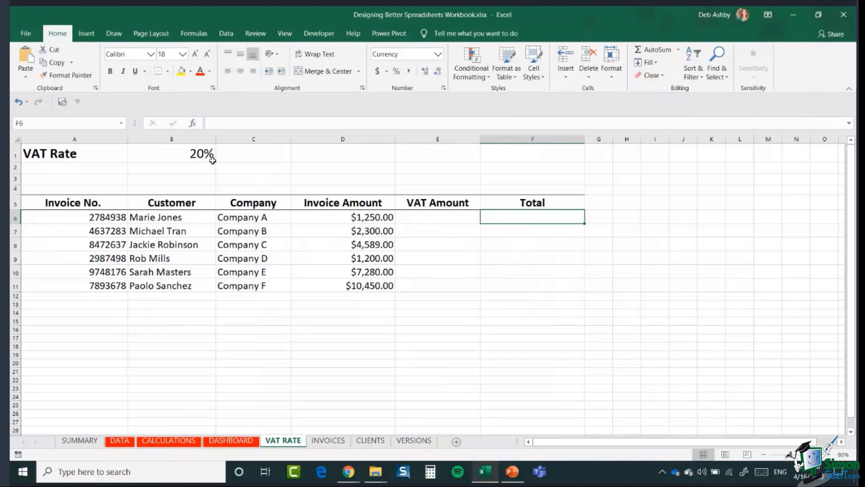
left_click(170, 153)
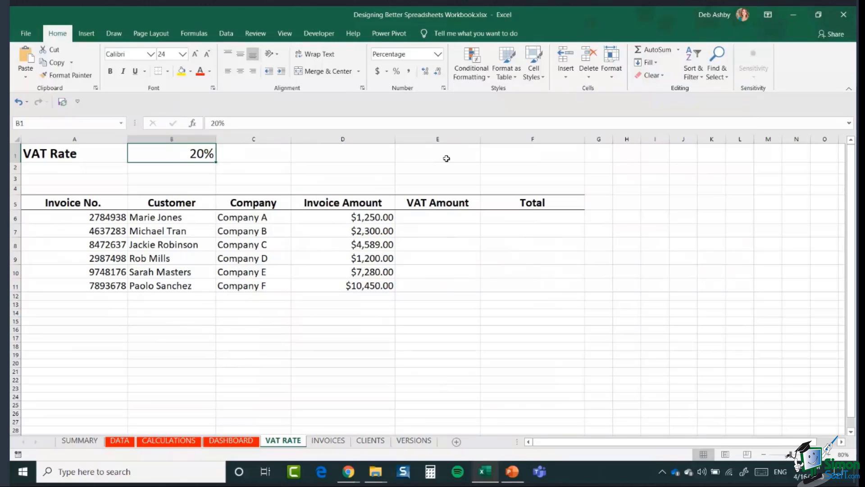
left_click(440, 218)
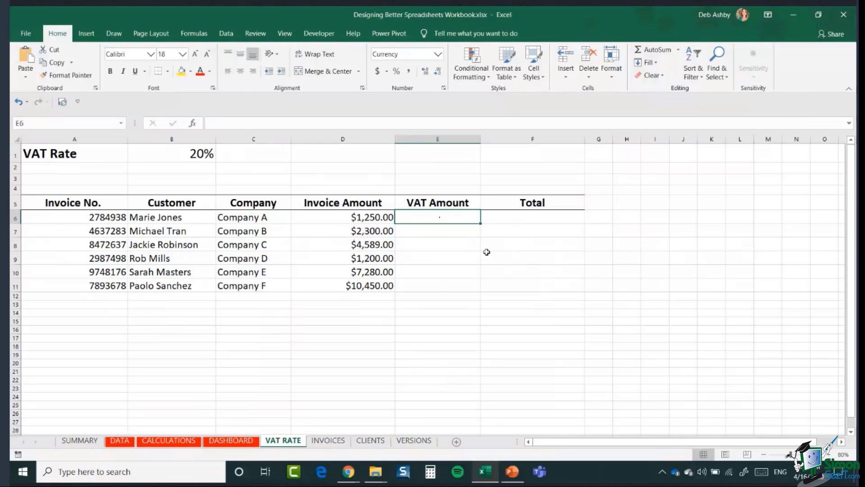
Step: Enter =D6*20% in E6 and fill it down to E11
type("=")
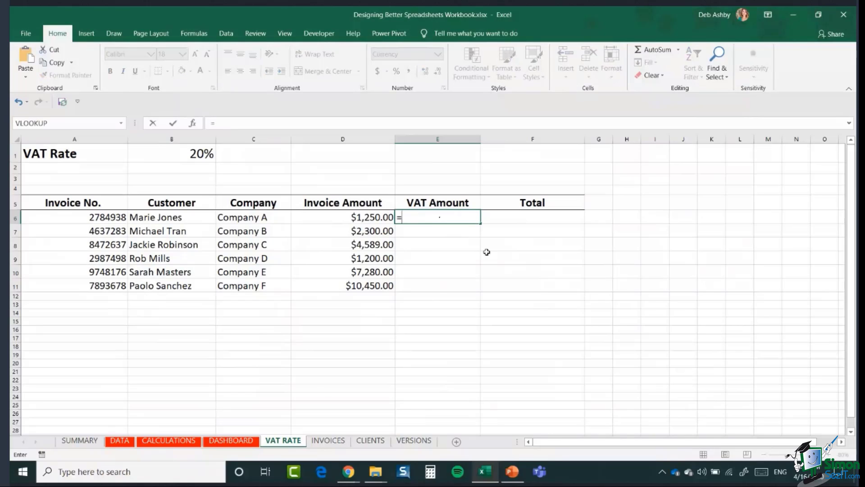
left_click(345, 215)
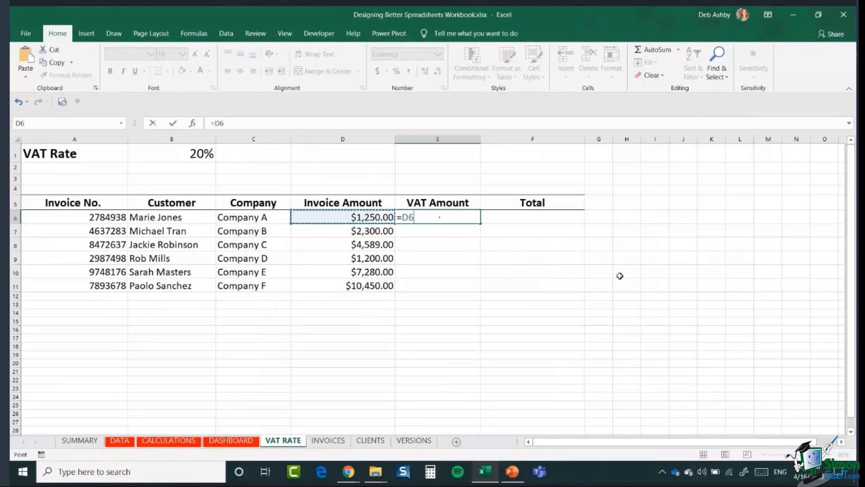
type("*")
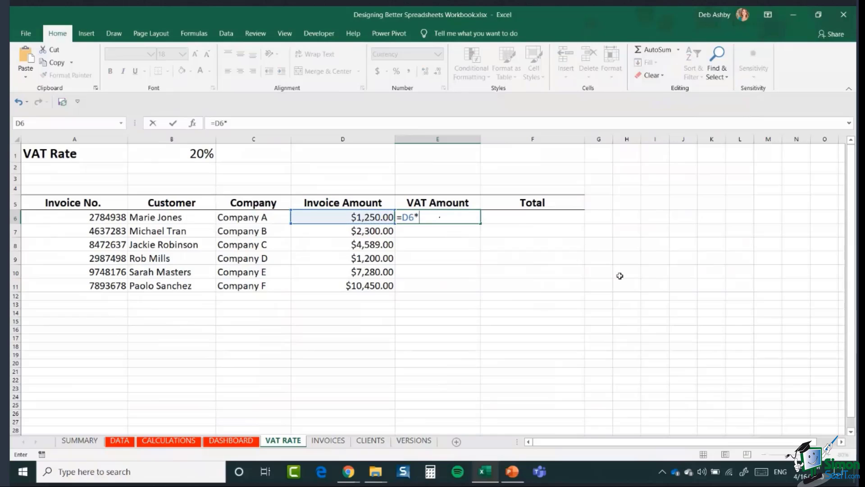
type("20%")
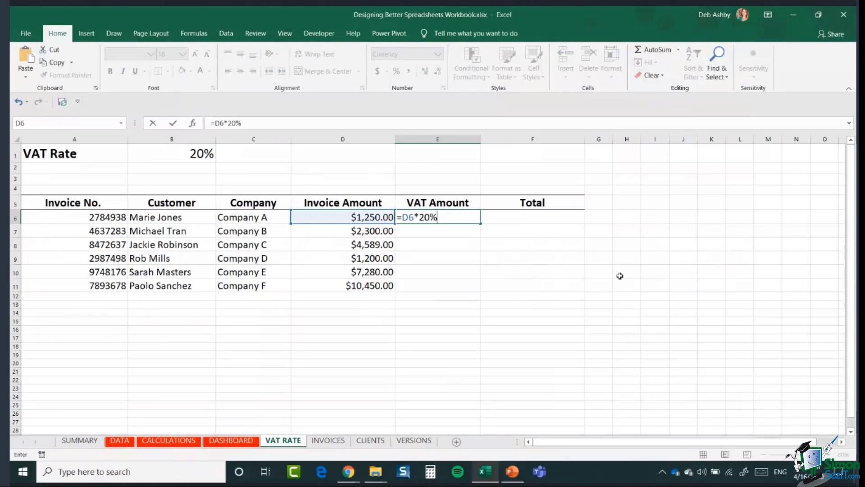
key("Return")
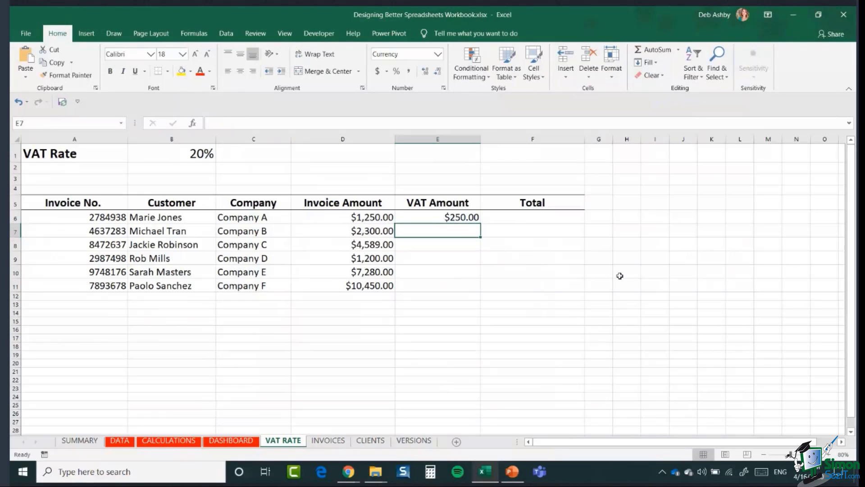
left_click(429, 217)
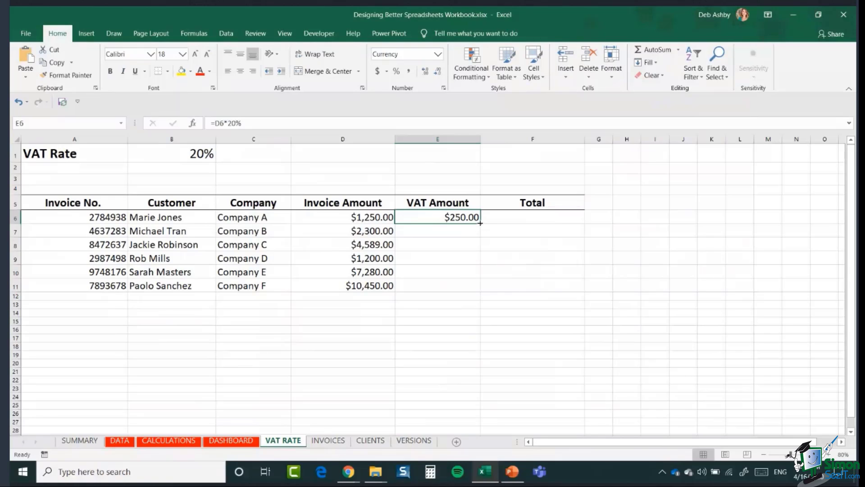
double_click(480, 223)
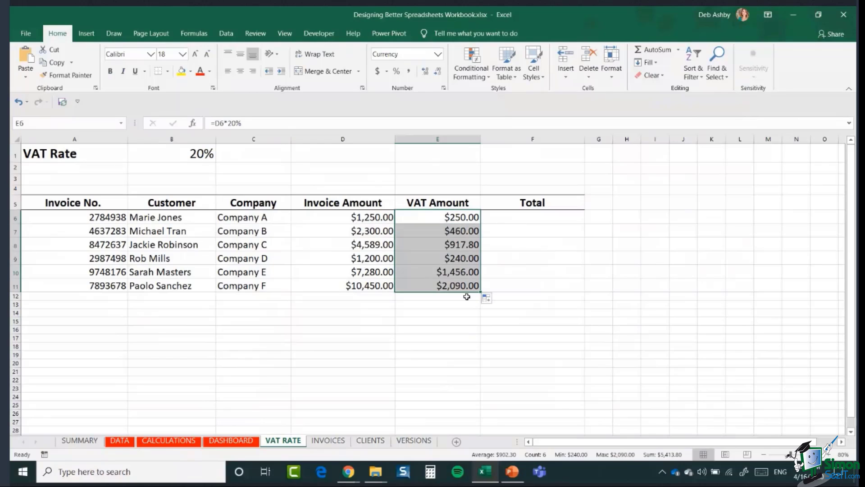
Step: Inspect the copied VAT formulas in E8:E11 and E6, comparing the hard-coded 20% with B1
left_click(450, 247)
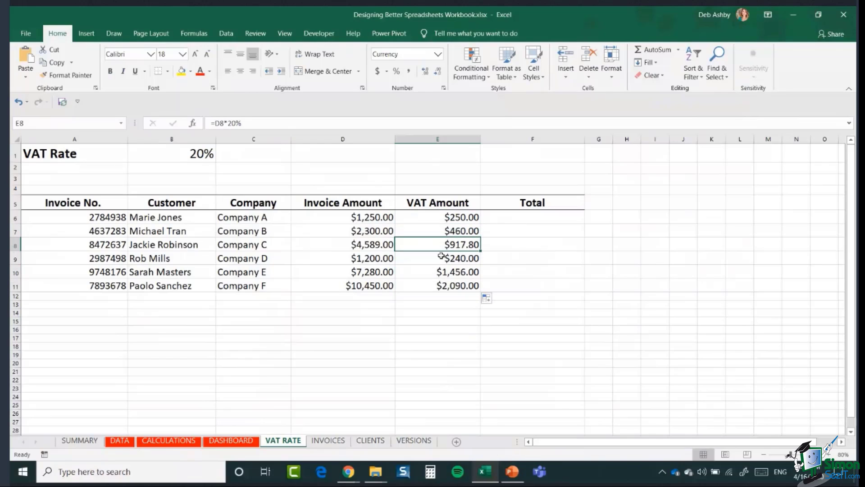
left_click(442, 257)
left_click(437, 272)
left_click(433, 290)
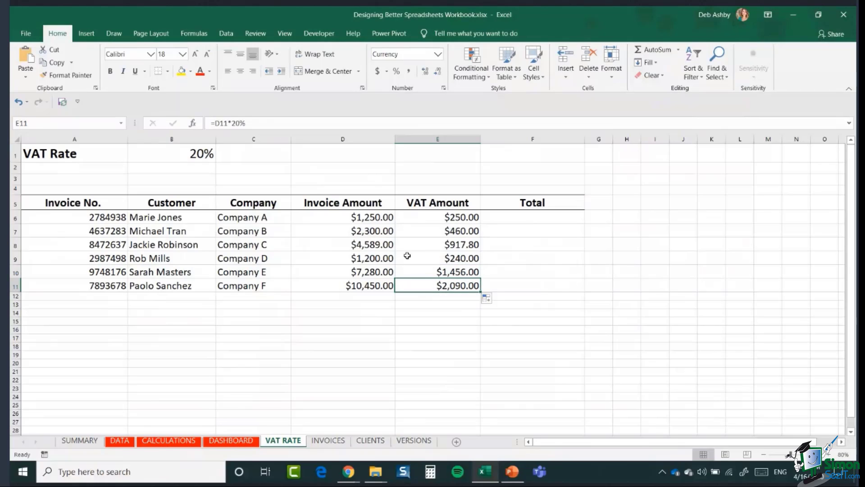
left_click(421, 220)
double_click(422, 219)
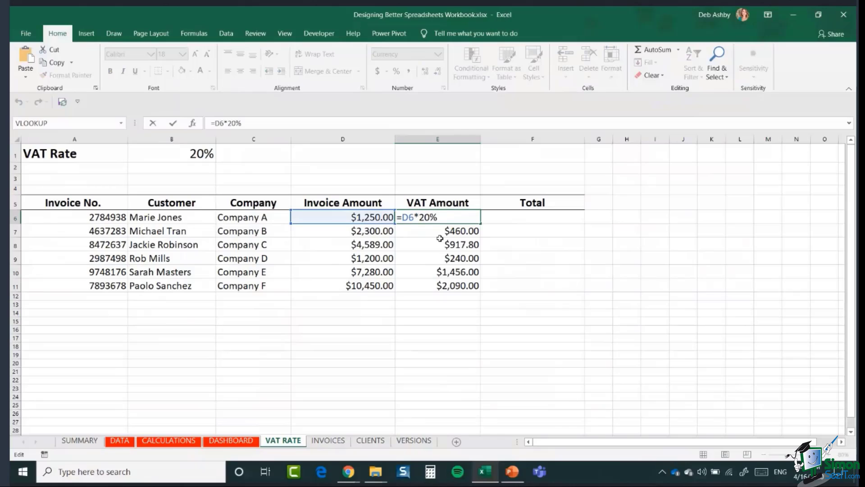
key("ctrl+Return")
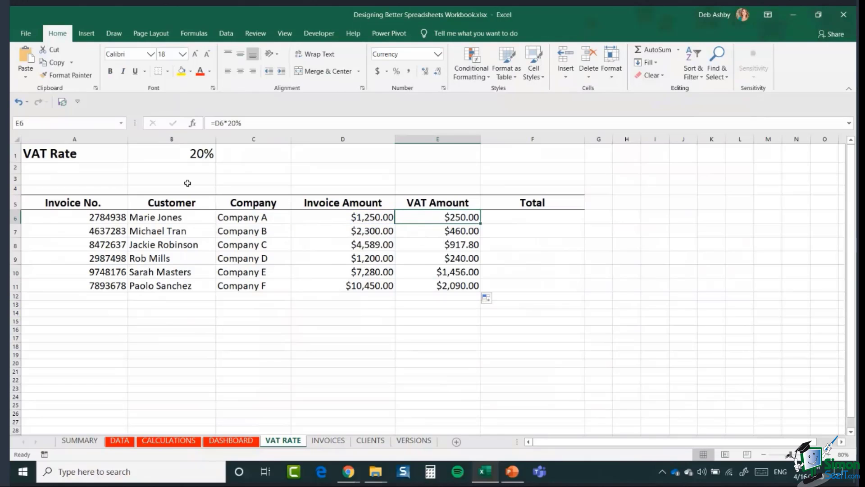
left_click(169, 158)
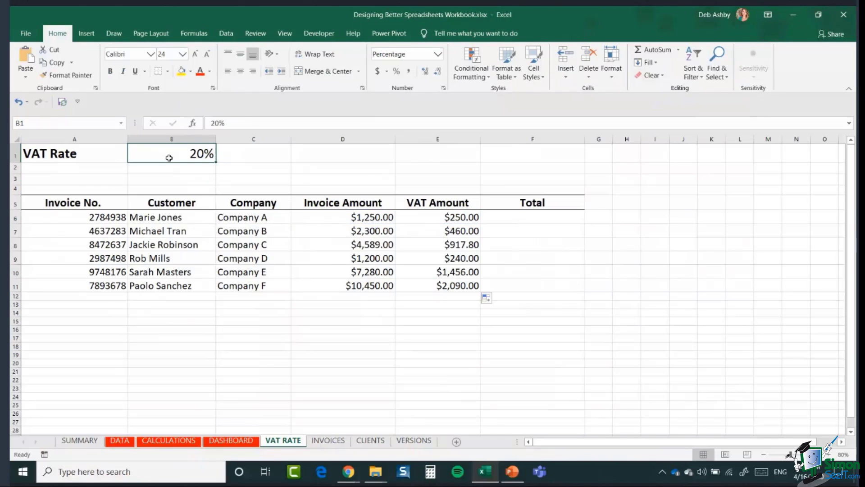
left_click(435, 218)
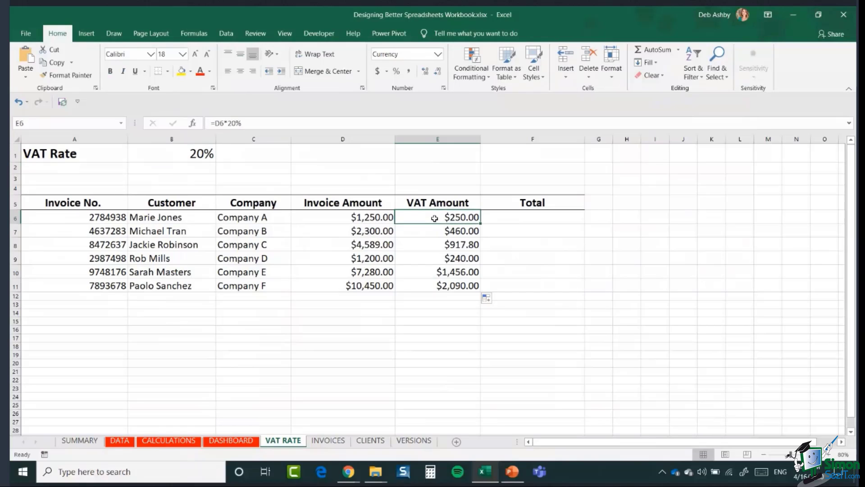
double_click(426, 219)
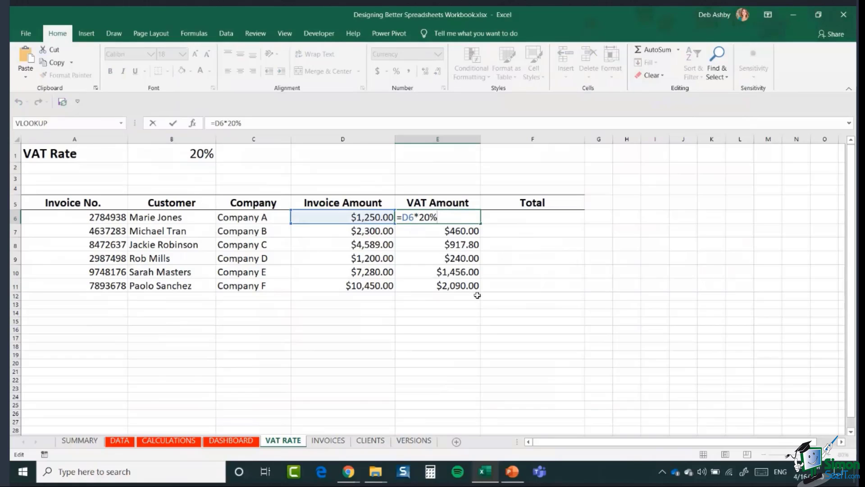
key("ctrl+Return")
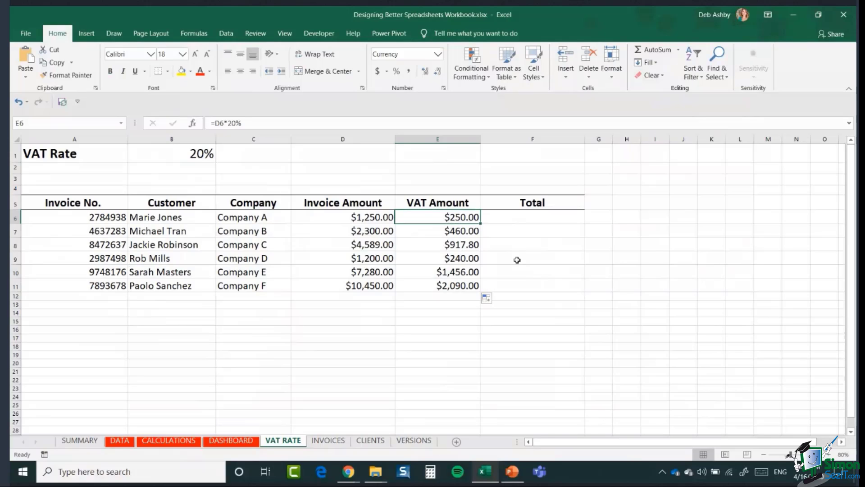
double_click(446, 217)
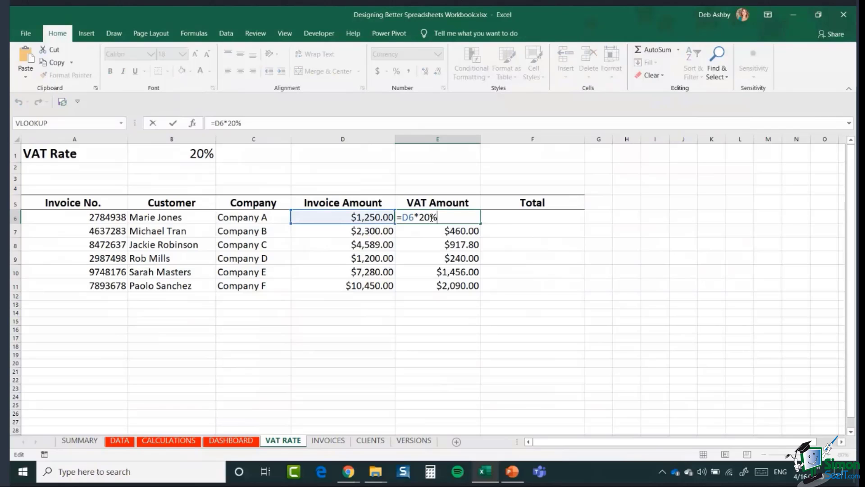
key("ctrl+Return")
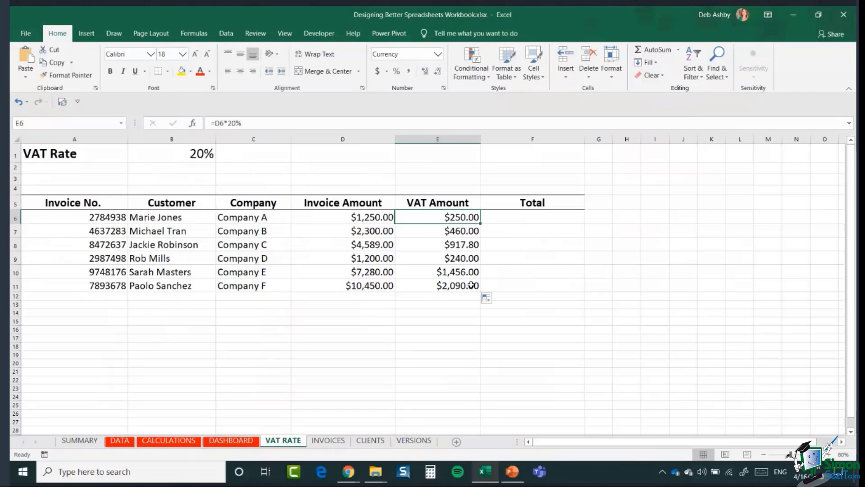
Step: Try 25% in E7's formula, then restore it to 20%
double_click(427, 232)
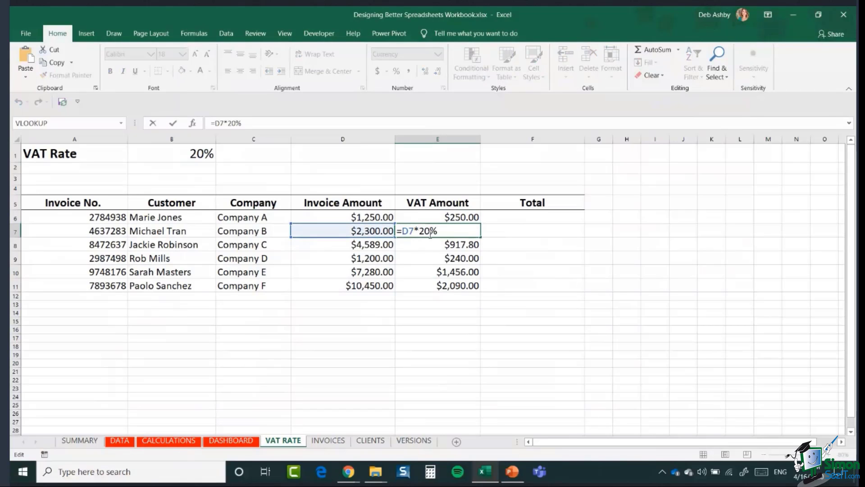
key("BackSpace")
type("5")
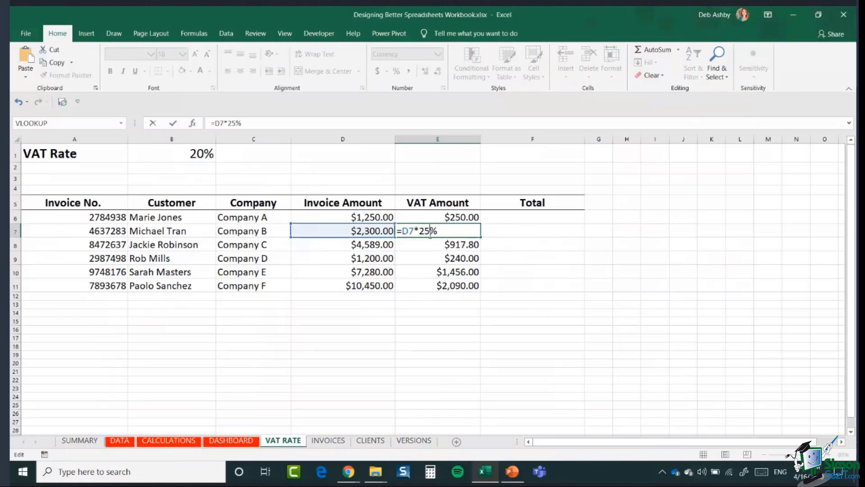
key("BackSpace")
type("0")
key("Return")
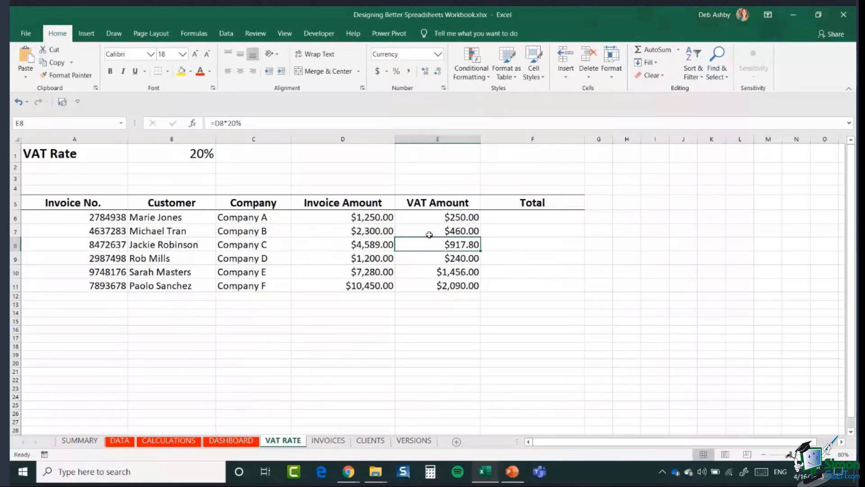
Step: Clear E6:E11 and enter =D6*B1 in E6, referencing the VAT Rate cell
left_click_drag(433, 218, 439, 285)
key("Delete")
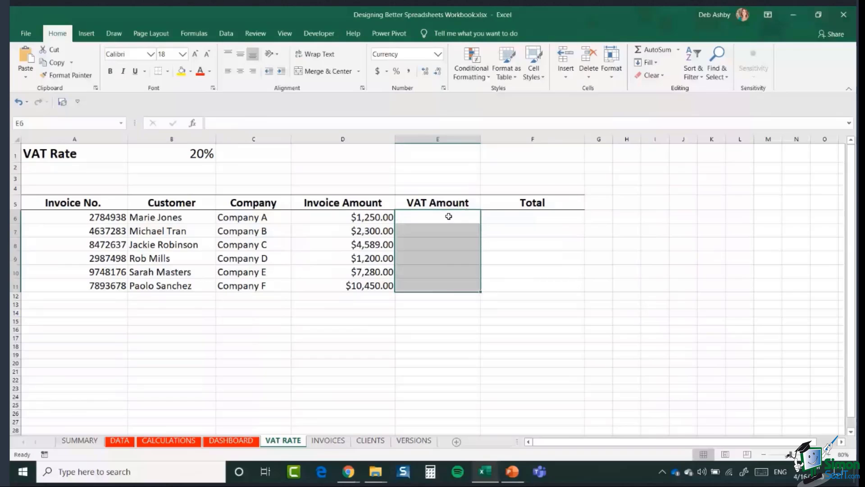
left_click(449, 216)
type("=")
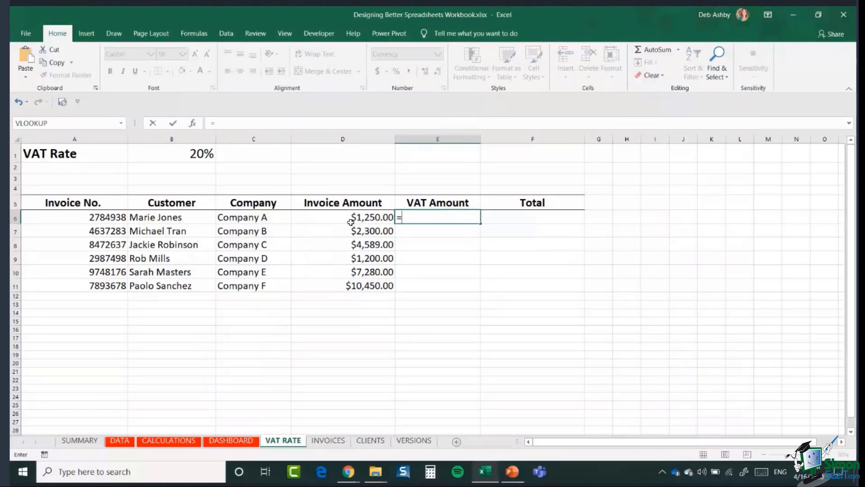
left_click(351, 221)
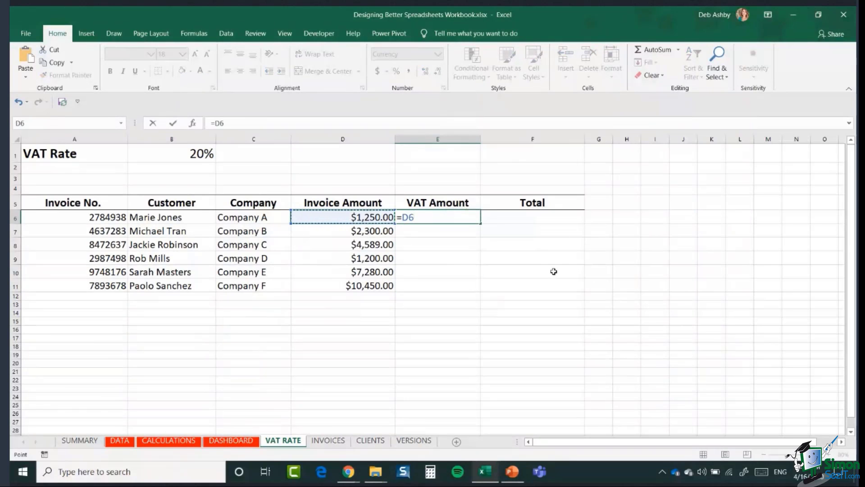
type("*")
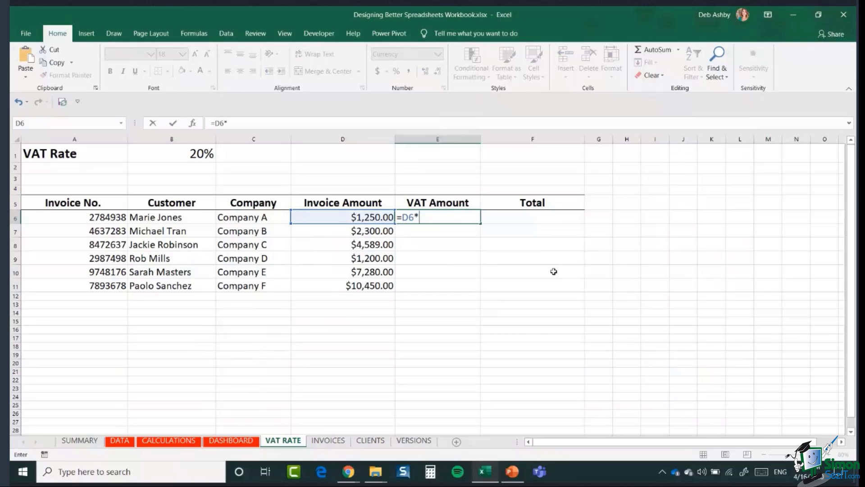
left_click(196, 154)
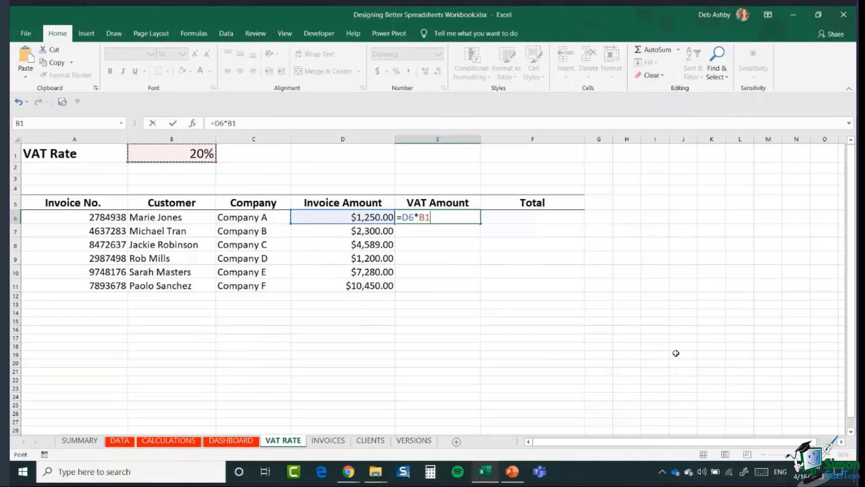
key("Return")
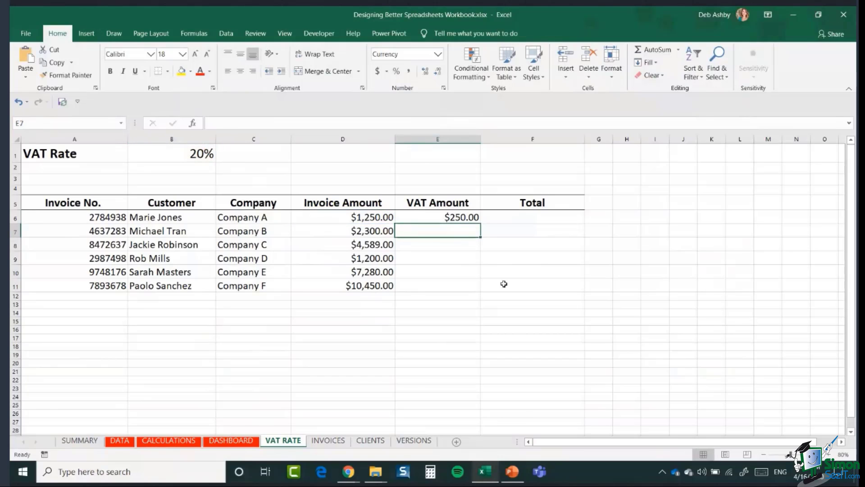
Step: Copy the formula down to E11, inspect the faulty $0.00 results in E7 and E8, then clear E6:E11
left_click(475, 217)
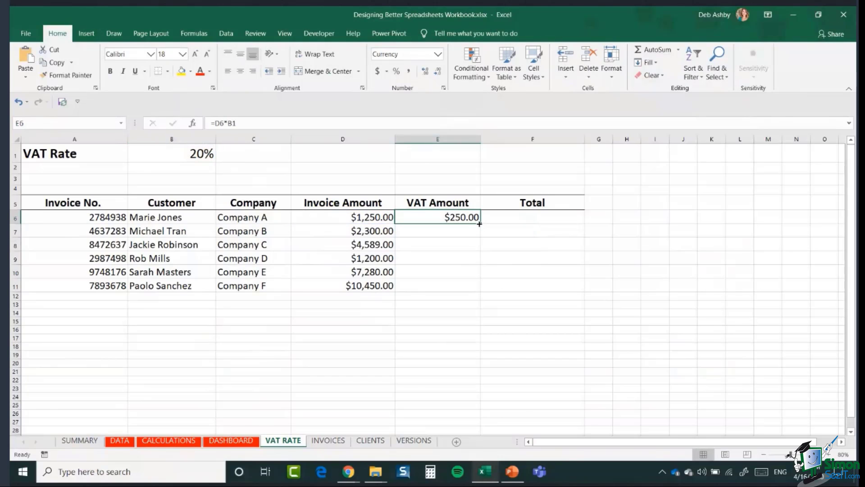
left_click_drag(480, 224, 480, 288)
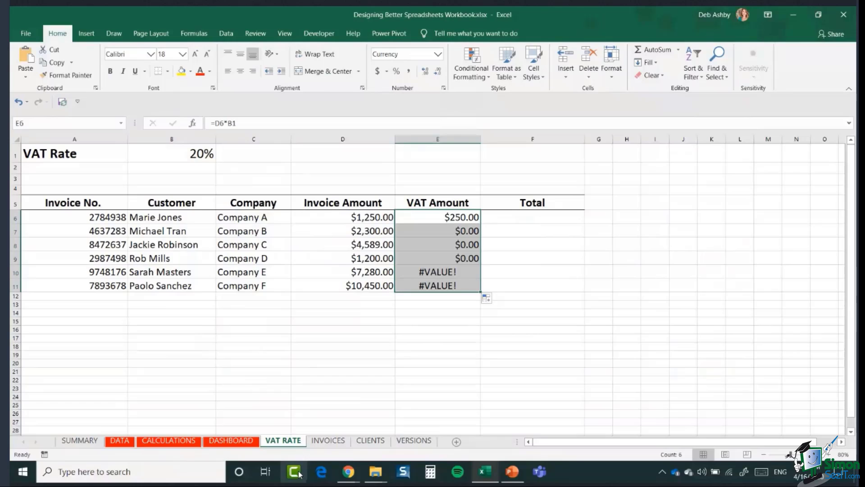
left_click(426, 231)
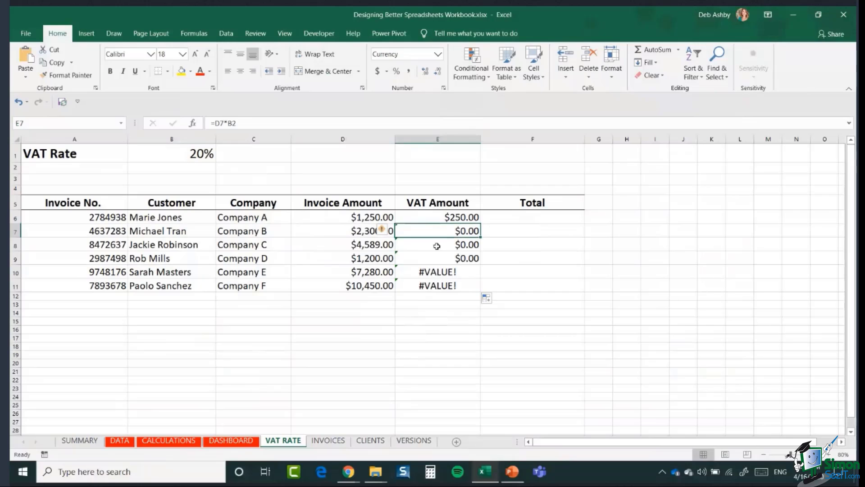
left_click(427, 217)
double_click(426, 217)
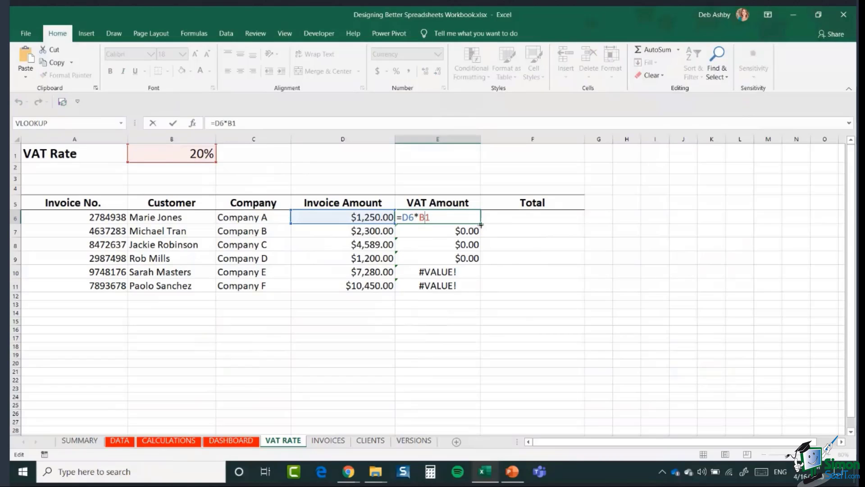
key("Return")
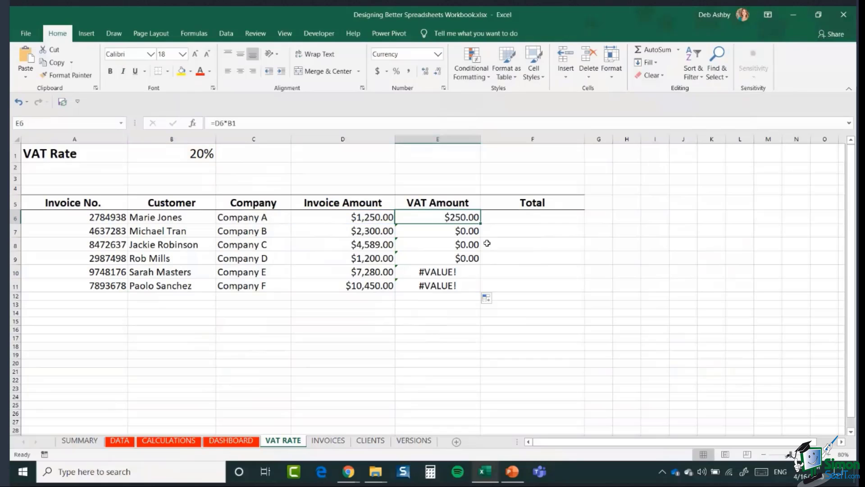
double_click(456, 232)
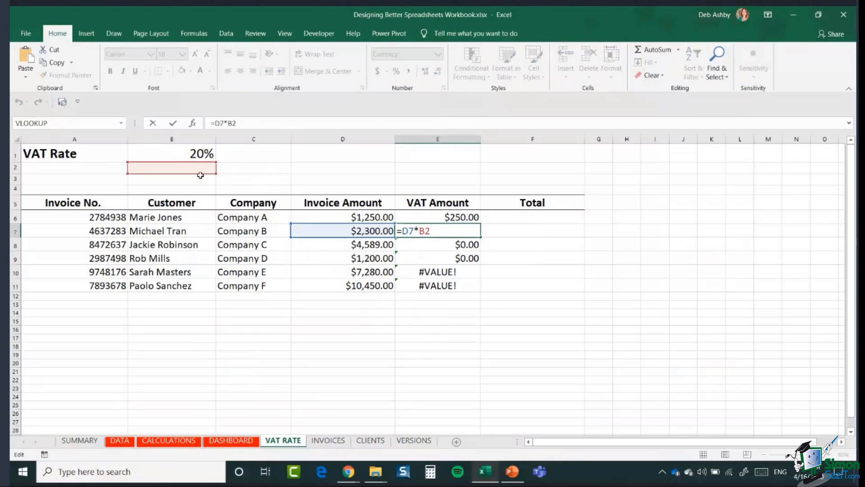
key("ctrl+Return")
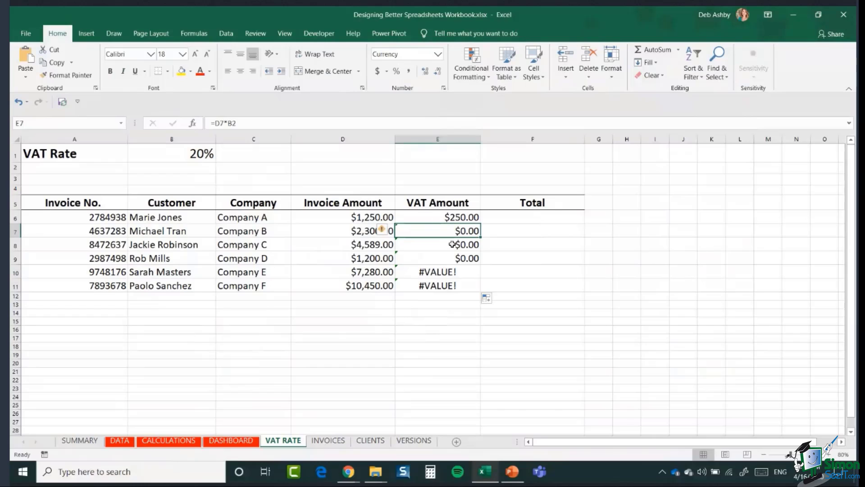
double_click(452, 243)
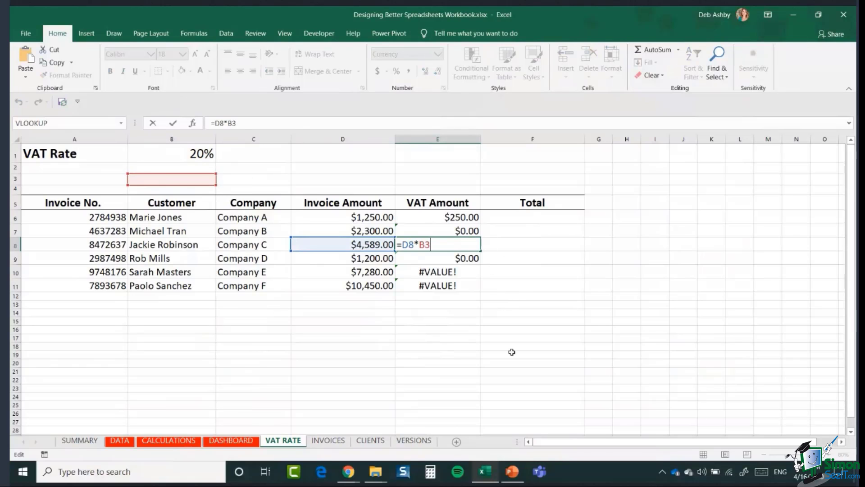
key("Escape")
left_click_drag(434, 225, 434, 297)
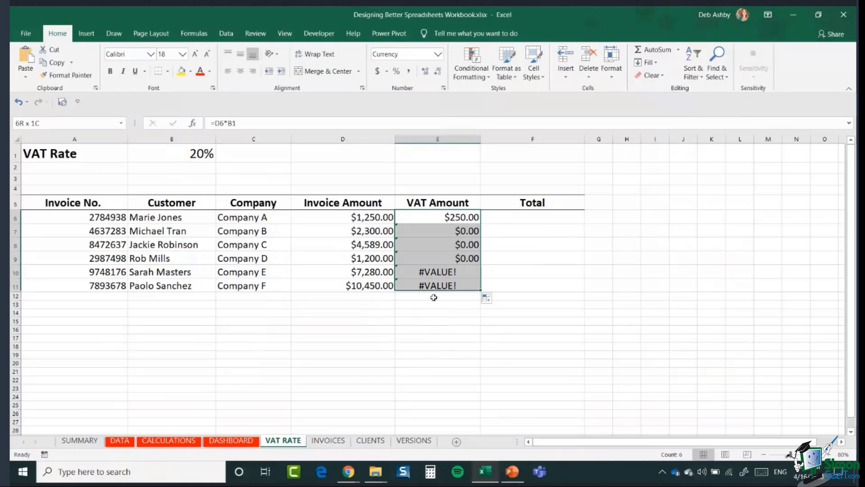
key("Delete")
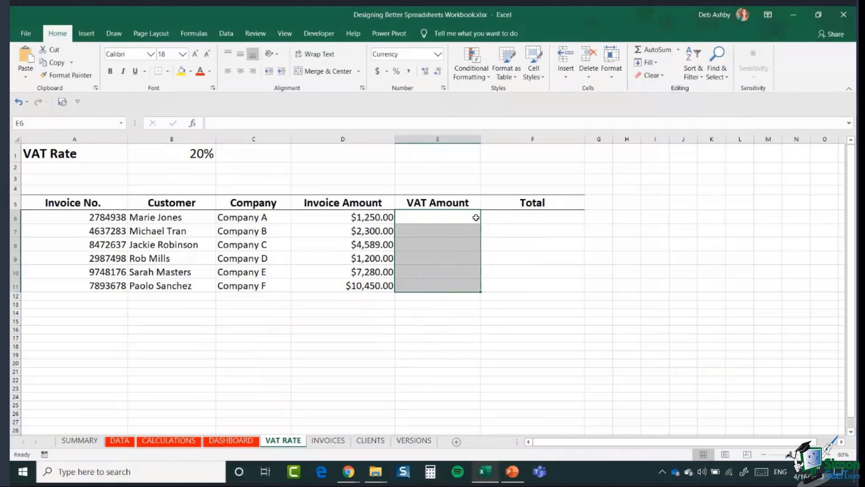
Step: Enter =D6*$B$1 in E6 and fill it down to every invoice row
left_click(461, 215)
type("=")
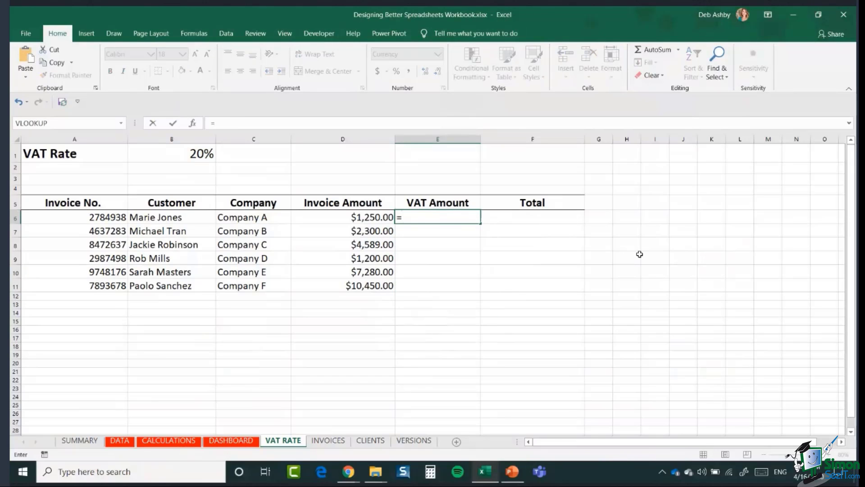
key("Left")
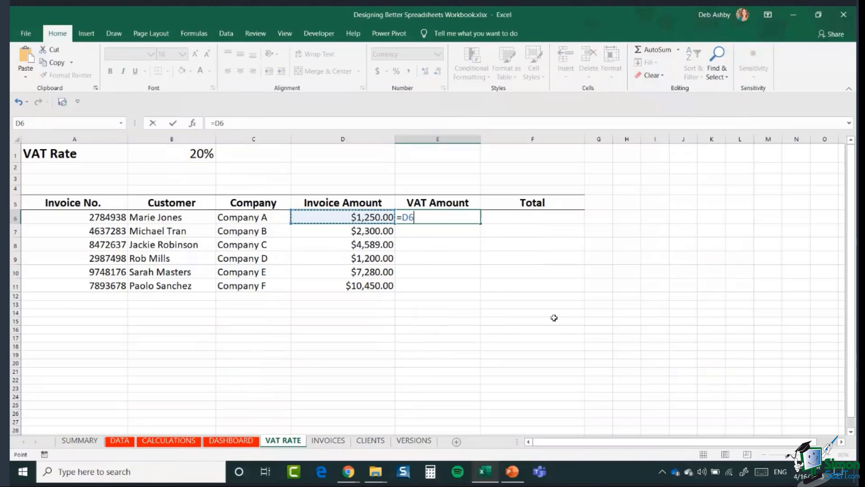
type("*")
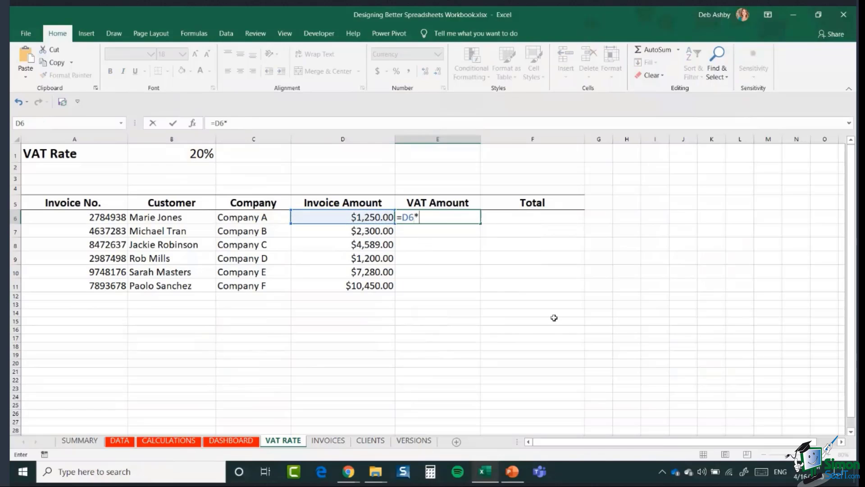
left_click(157, 157)
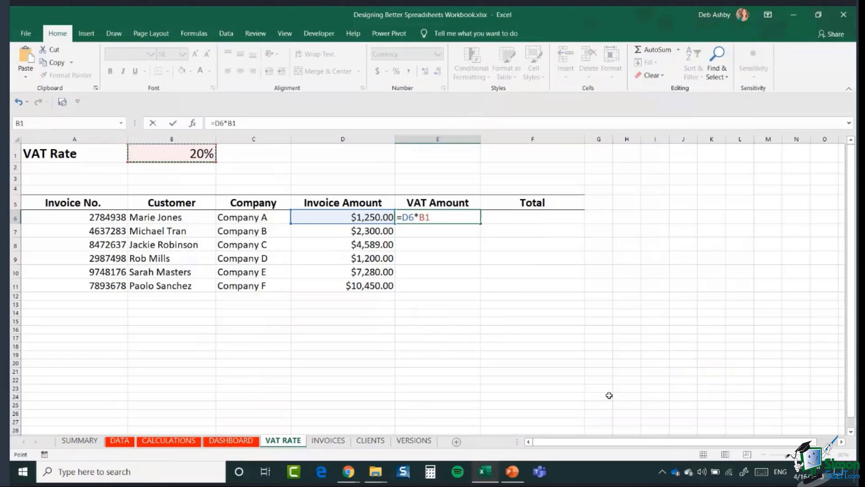
key("F4")
key("Return")
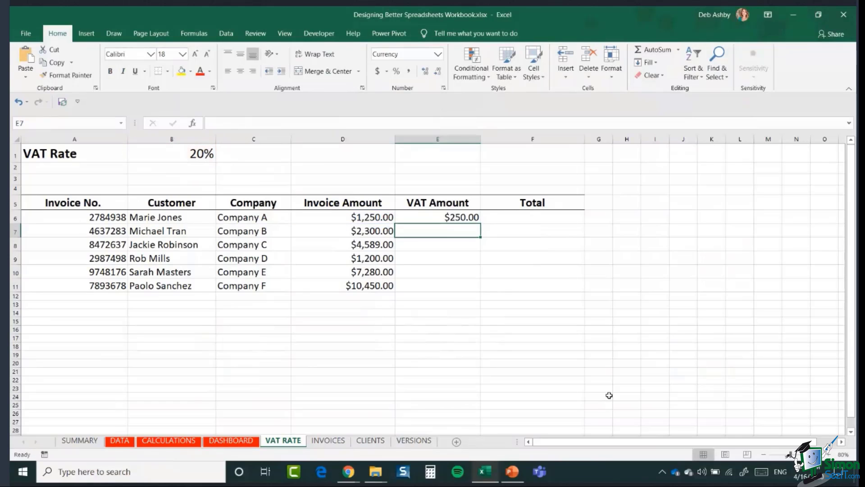
left_click(455, 218)
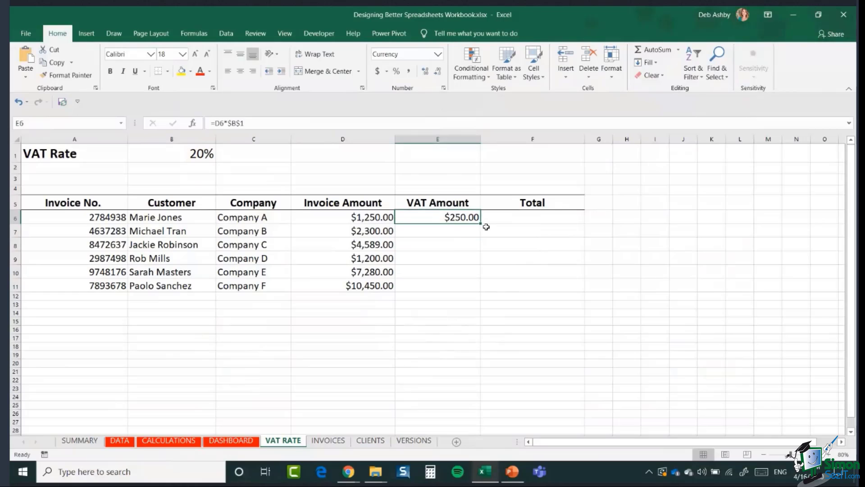
double_click(480, 223)
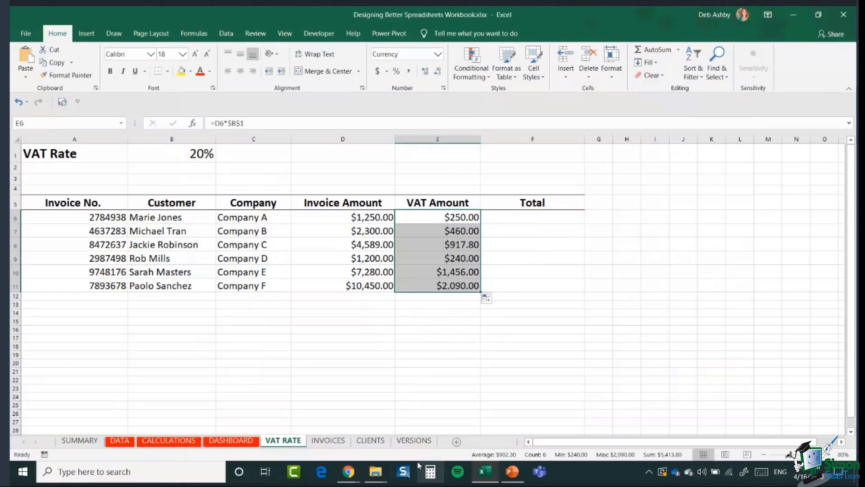
double_click(413, 231)
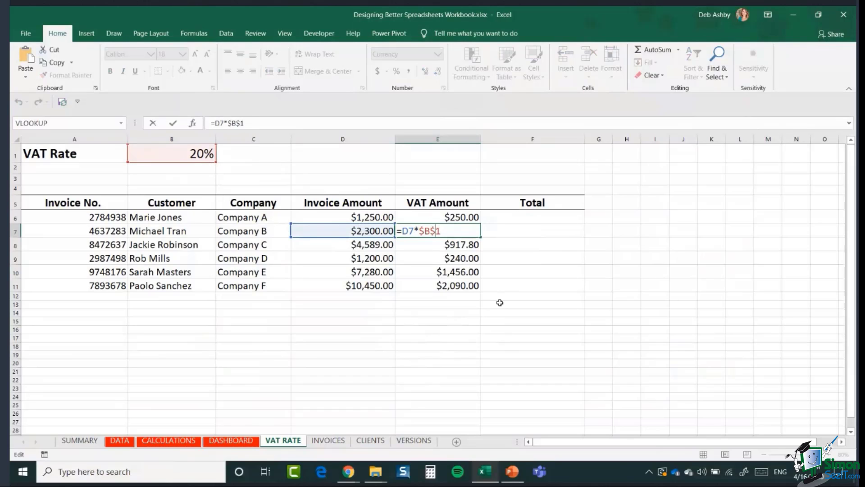
key("ctrl+Return")
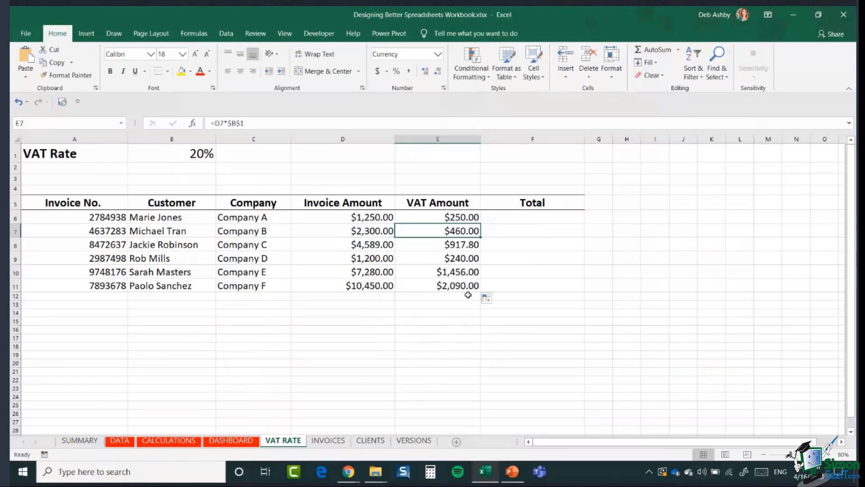
left_click(455, 216)
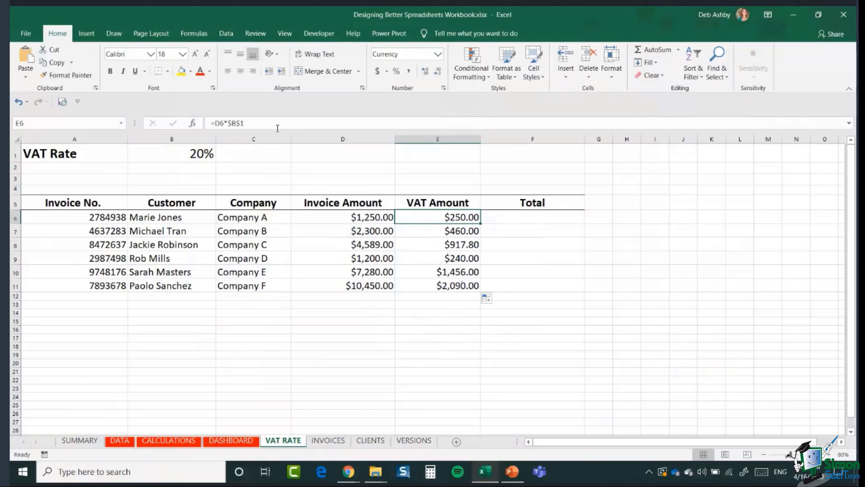
Step: Change the VAT rate in B1 to 25%
left_click(185, 153)
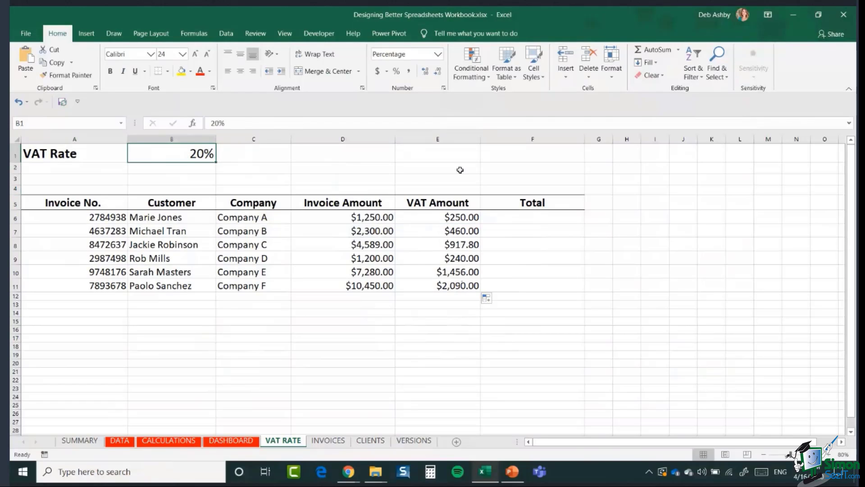
type("2")
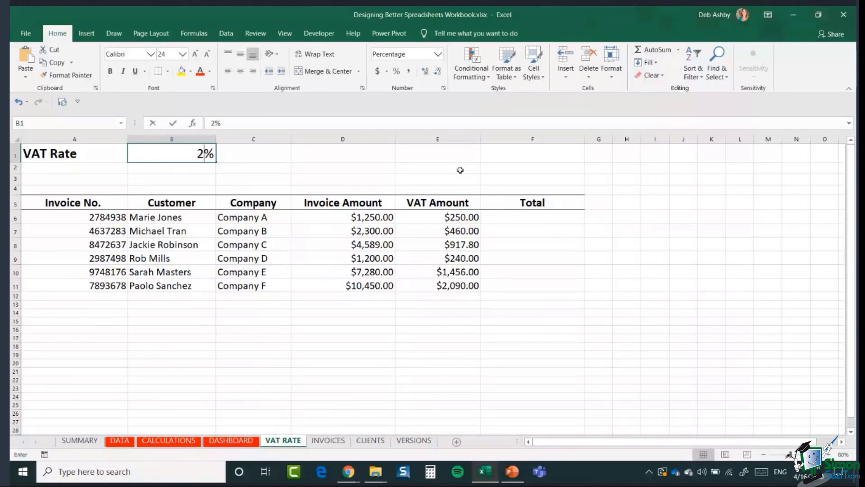
type("5")
key("Return")
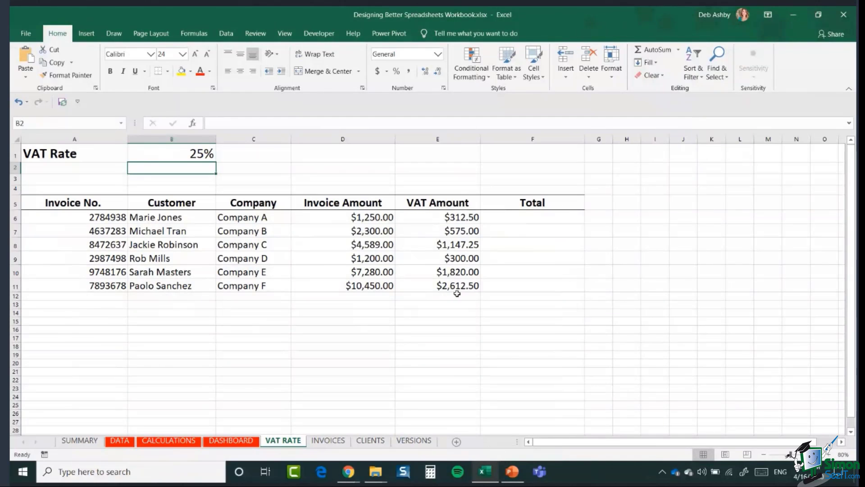
Step: Enter =D6+E6 in F6 and fill it down through F11 for all six invoices
left_click(546, 218)
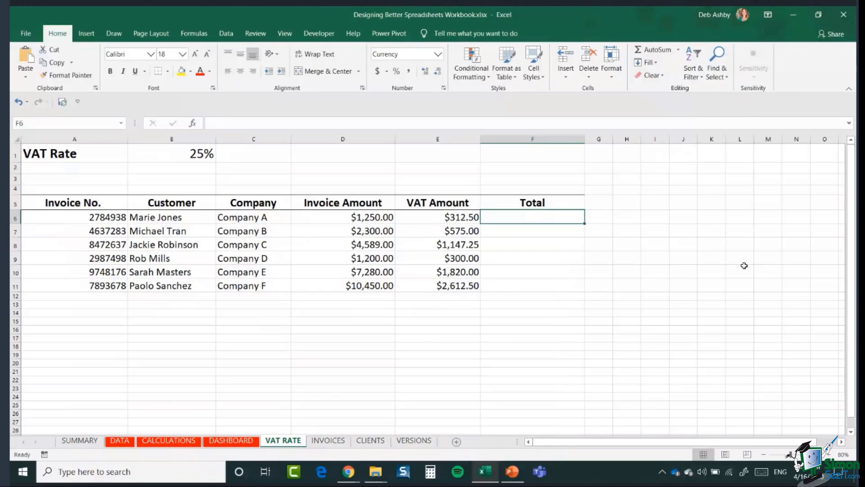
type("=")
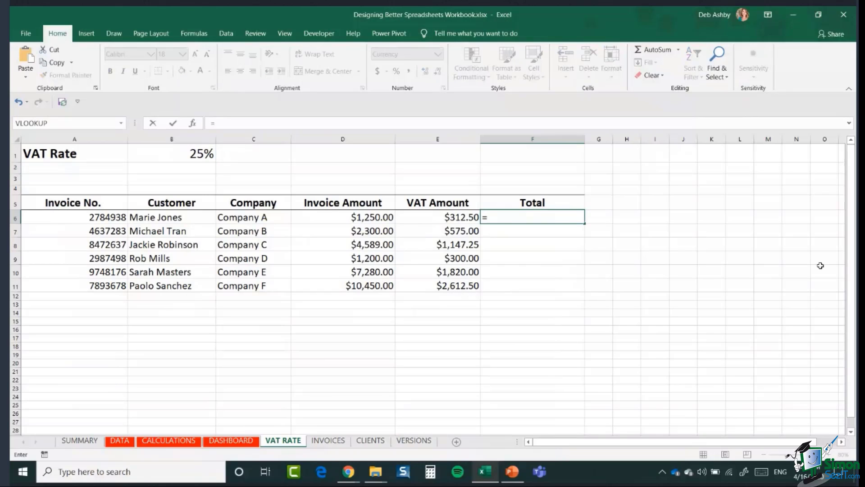
left_click(358, 218)
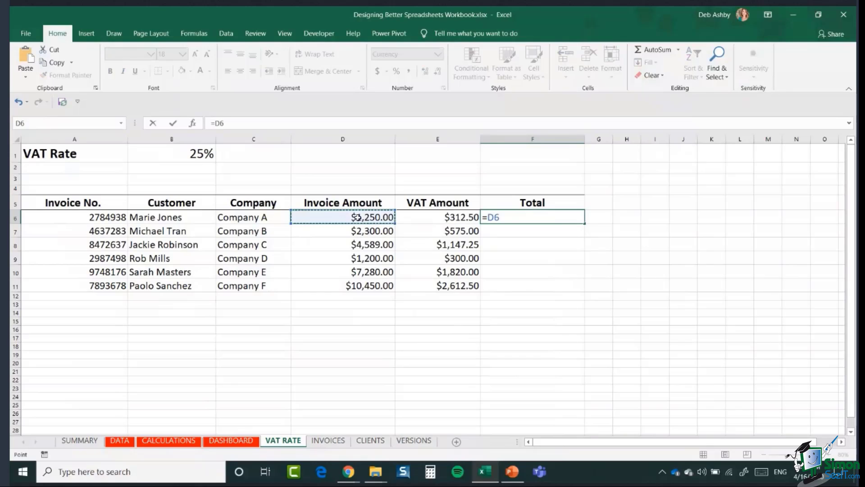
type("+")
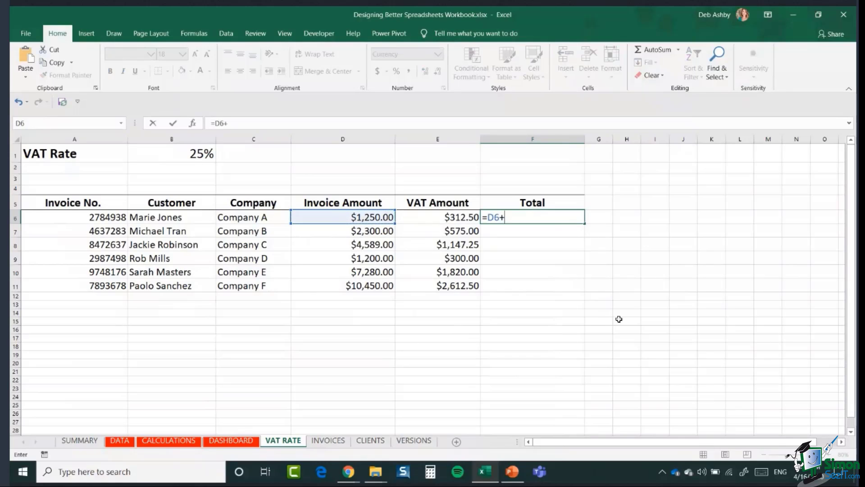
left_click(447, 217)
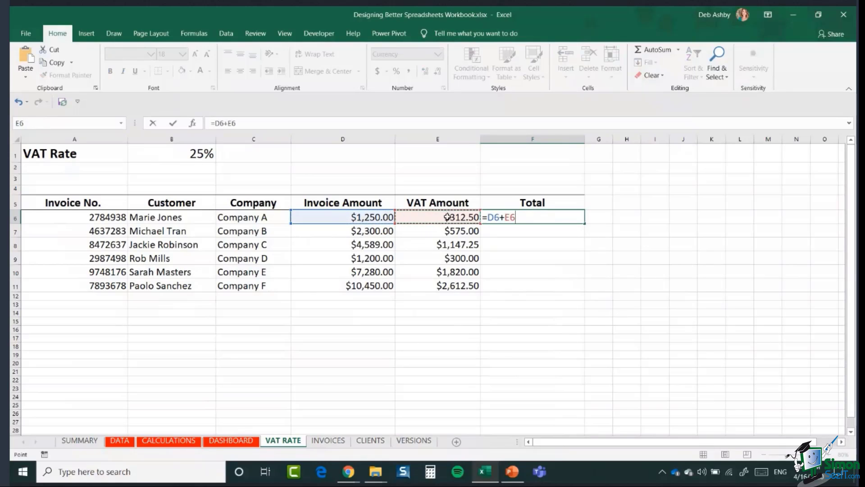
key("Return")
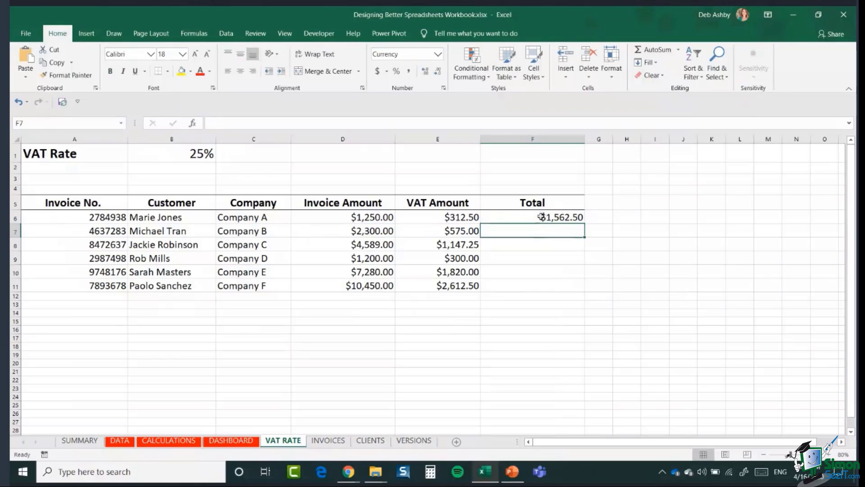
left_click(545, 217)
double_click(587, 226)
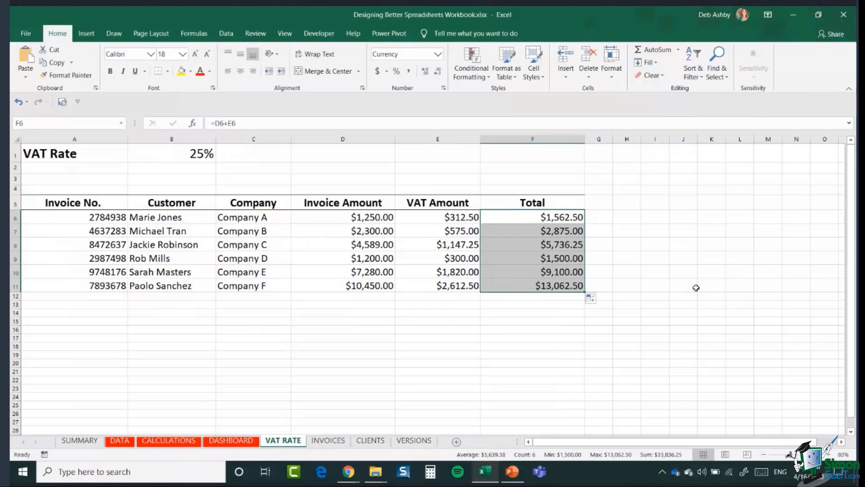
left_click(686, 261)
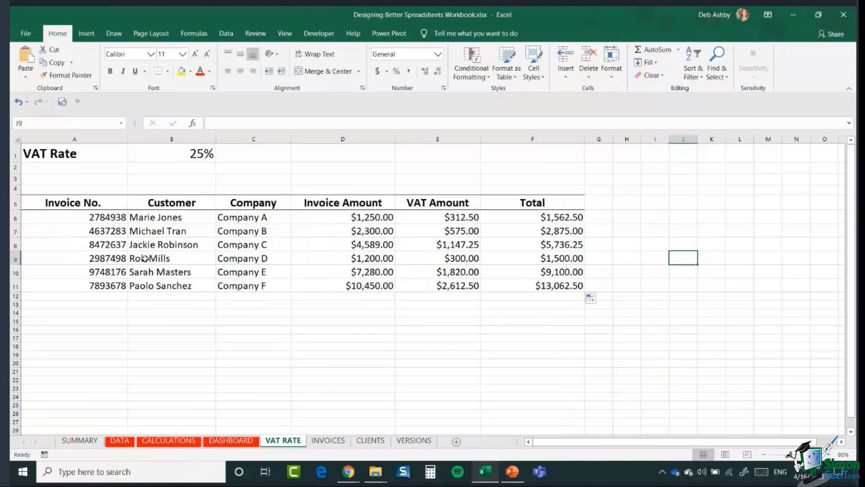
left_click(71, 297)
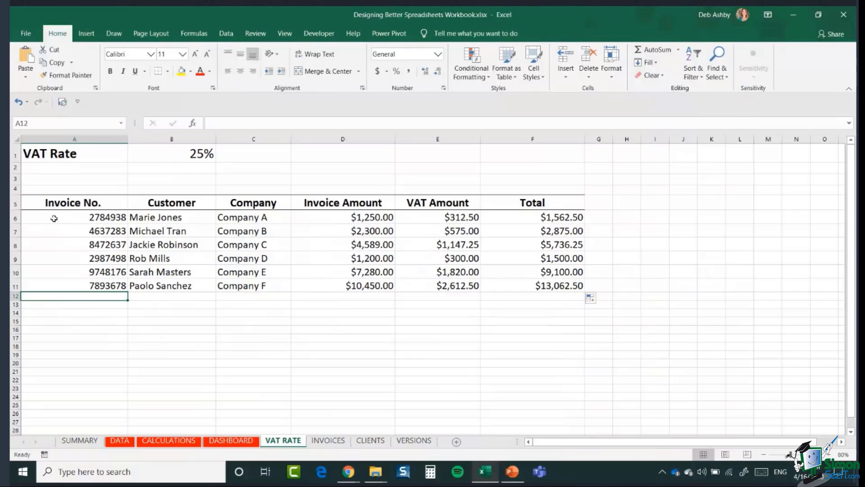
Step: Apply the Input cell style to A6:D21 and increase its font size three times
left_click_drag(54, 218, 341, 386)
scroll(411, 356, "up", 3)
scroll(411, 356, "up", 4)
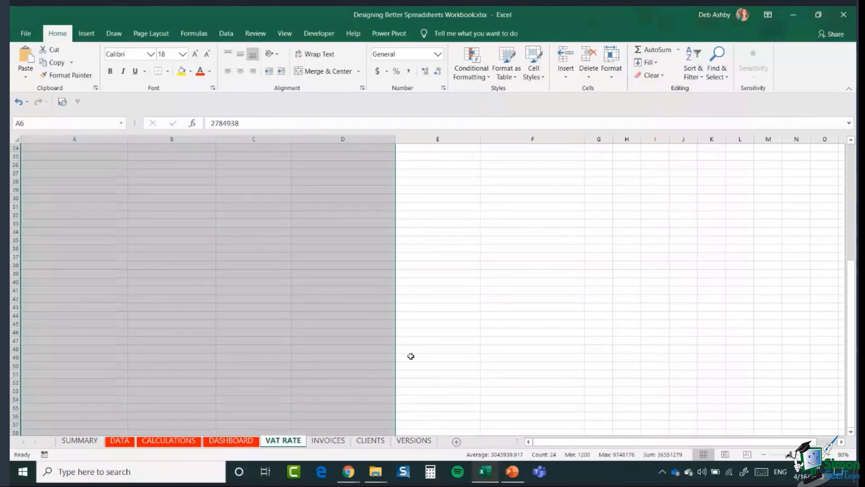
scroll(411, 356, "up", 8)
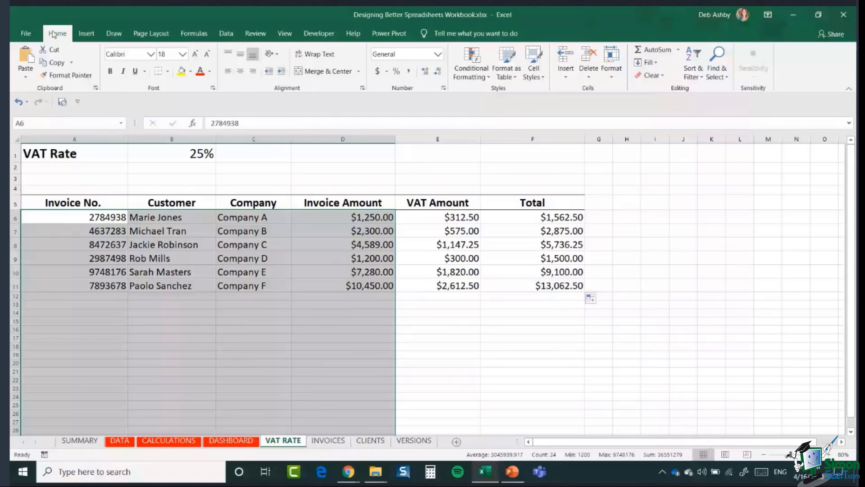
left_click(534, 75)
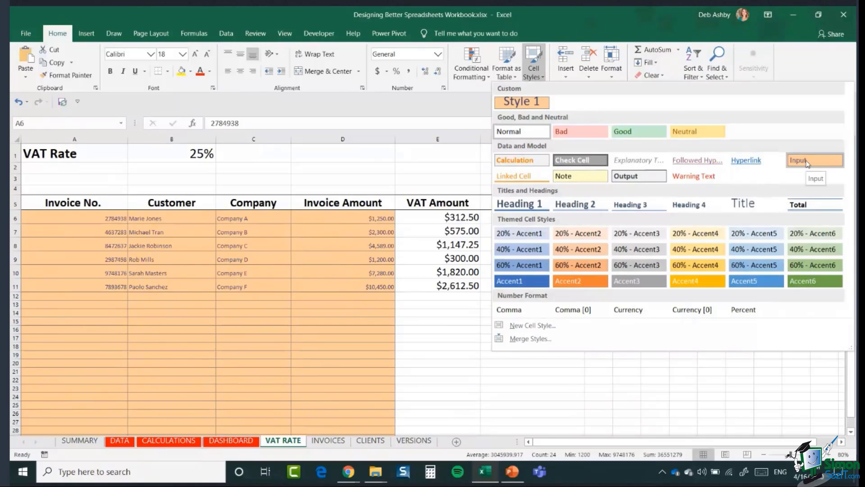
left_click(806, 160)
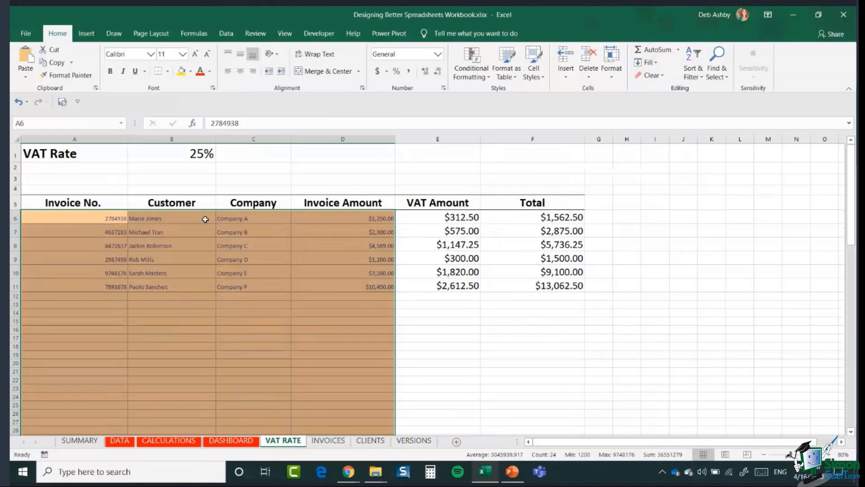
left_click(195, 55)
left_click(195, 54)
left_click(195, 54)
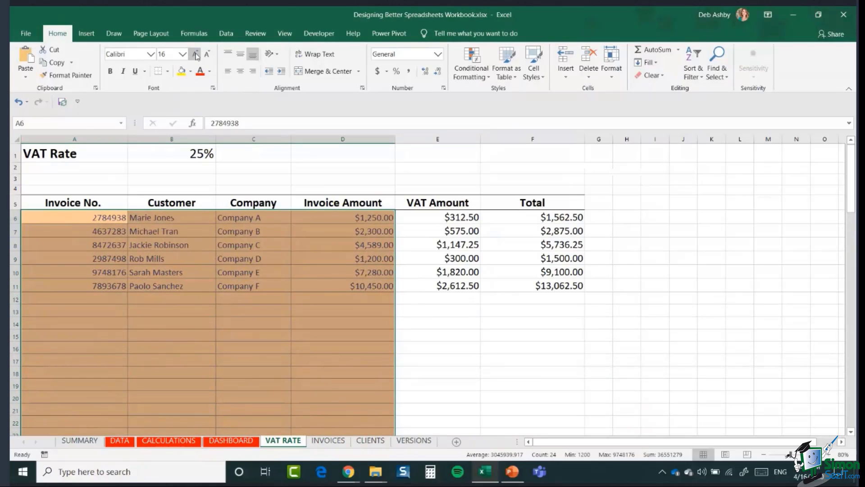
left_click(196, 54)
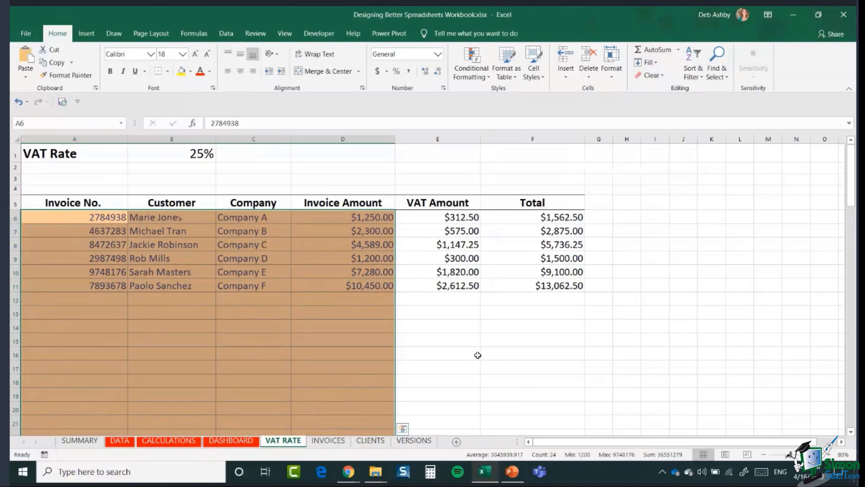
left_click(464, 349)
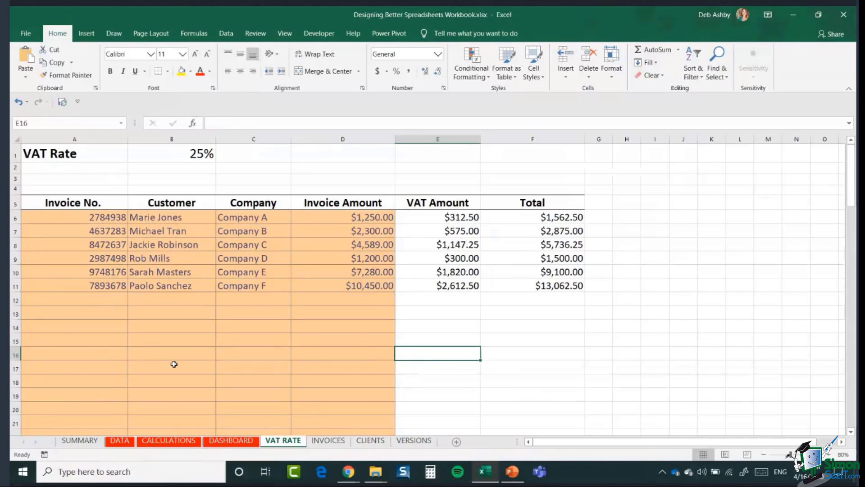
Step: Apply the Input style to B1 and enlarge its font three steps
left_click(163, 154)
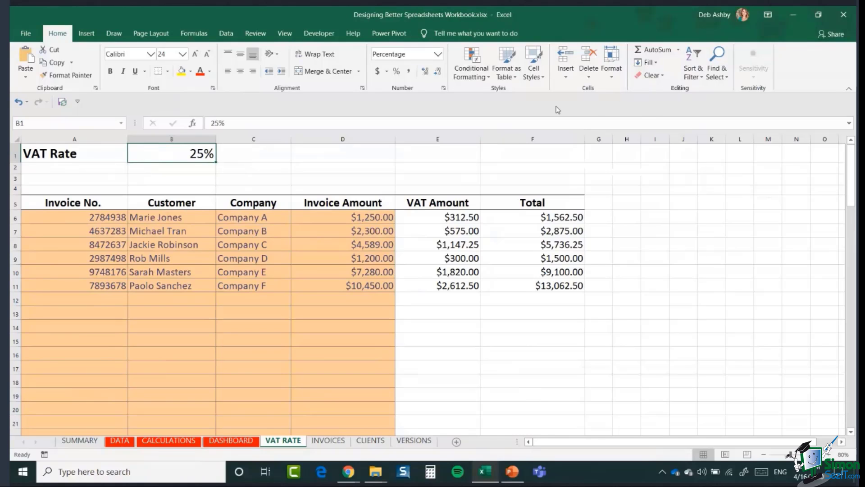
left_click(536, 72)
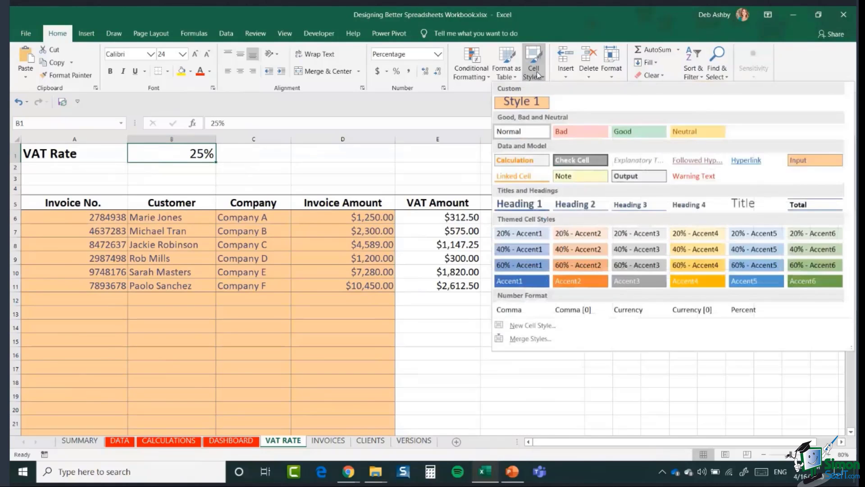
left_click(815, 160)
left_click(195, 54)
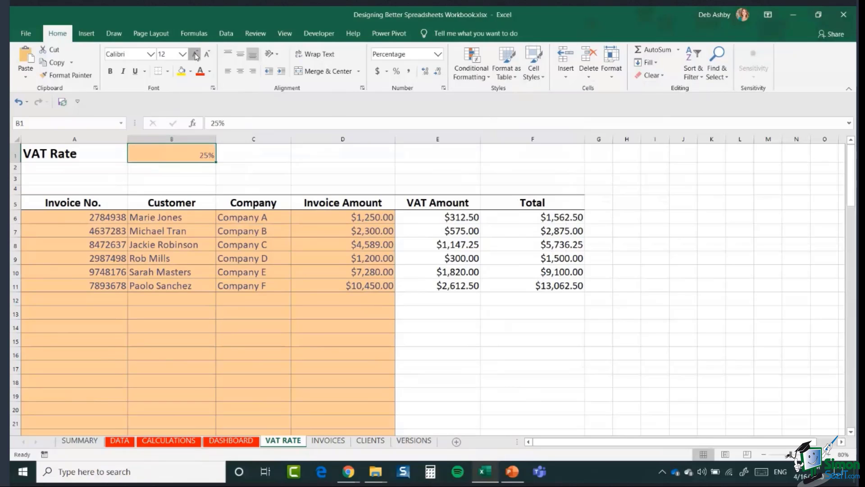
left_click(195, 54)
left_click(196, 54)
left_click(195, 54)
left_click(195, 54)
left_click(195, 54)
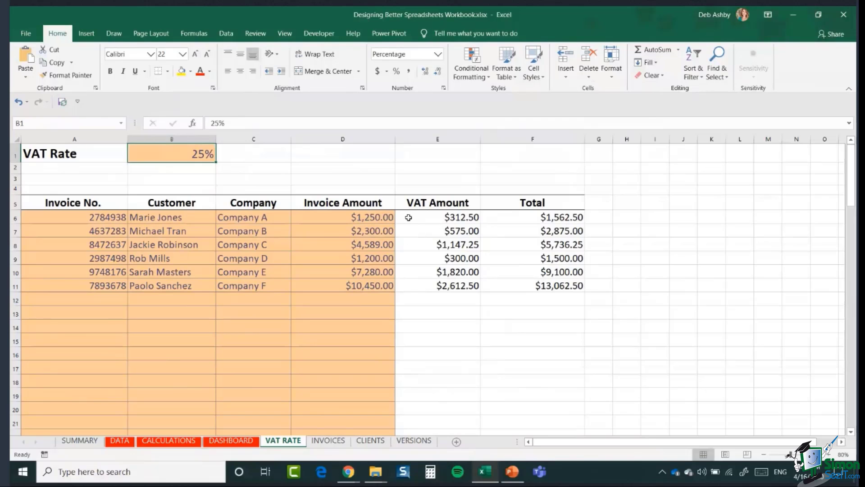
Step: Select the VAT Amount and Total columns E:F down the sheet
left_click(432, 220)
left_click_drag(433, 220, 552, 401)
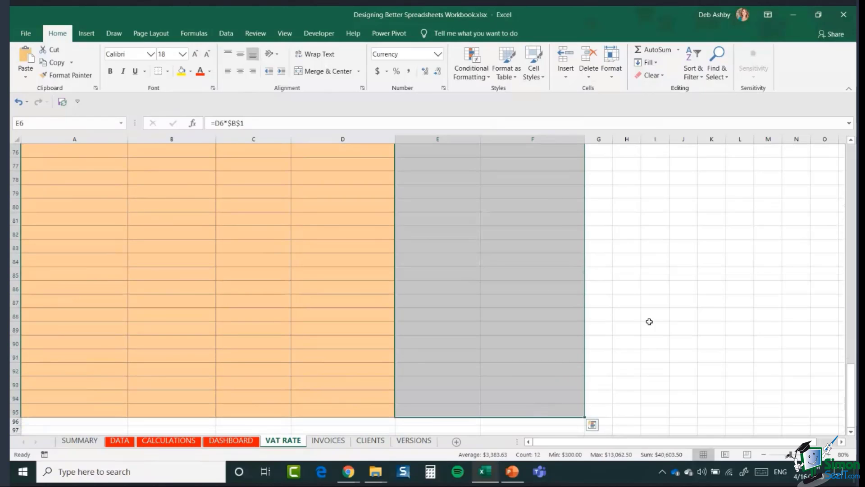
scroll(649, 321, "up", 16)
scroll(648, 321, "up", 9)
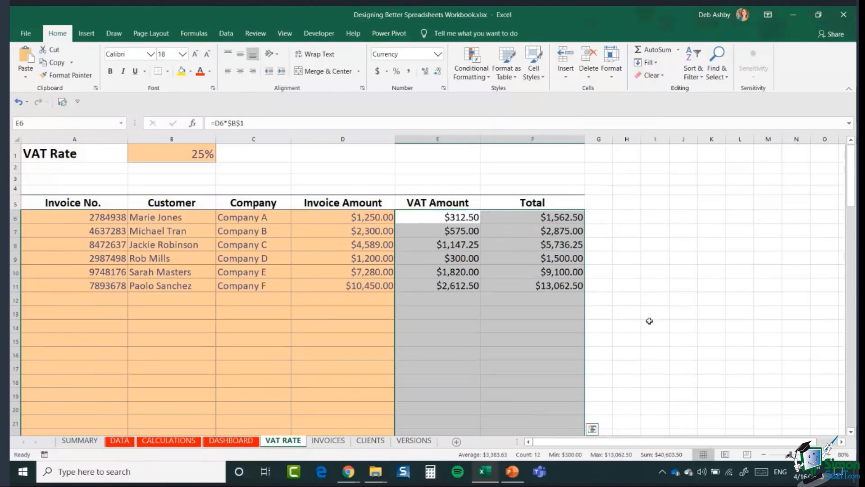
Step: Give columns E:F the Calculation cell style with font size raised to 18
left_click(537, 71)
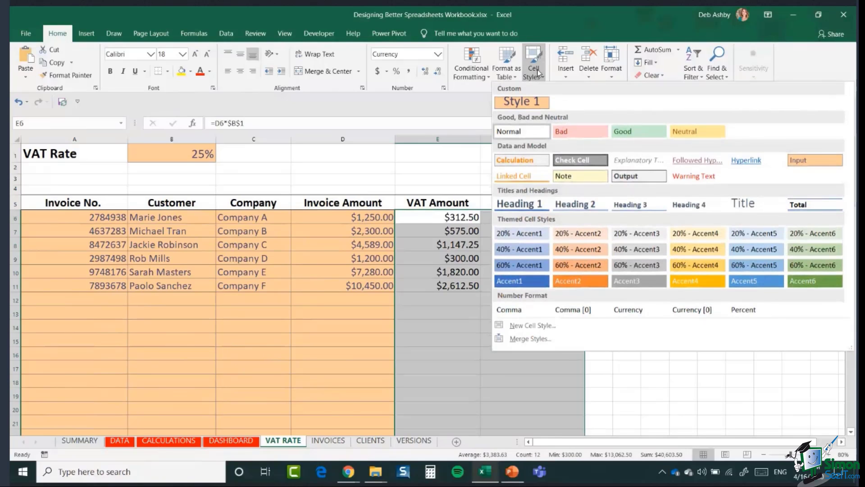
left_click(520, 163)
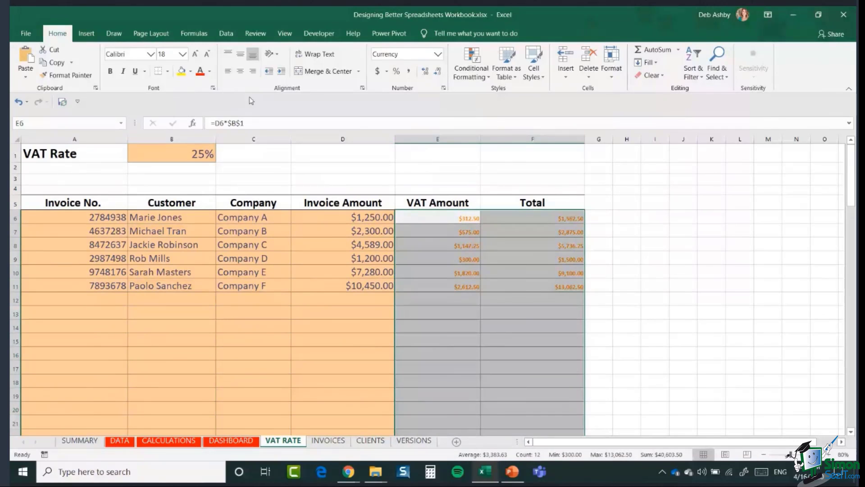
left_click(195, 54)
left_click(195, 54)
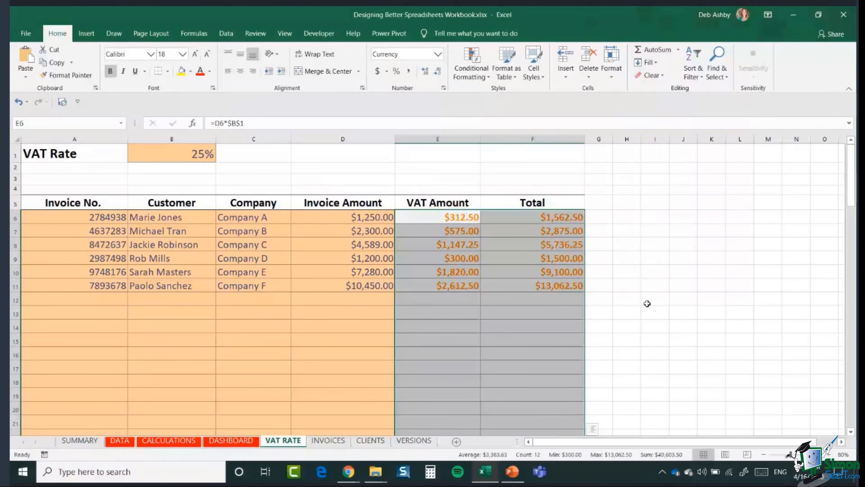
left_click(638, 274)
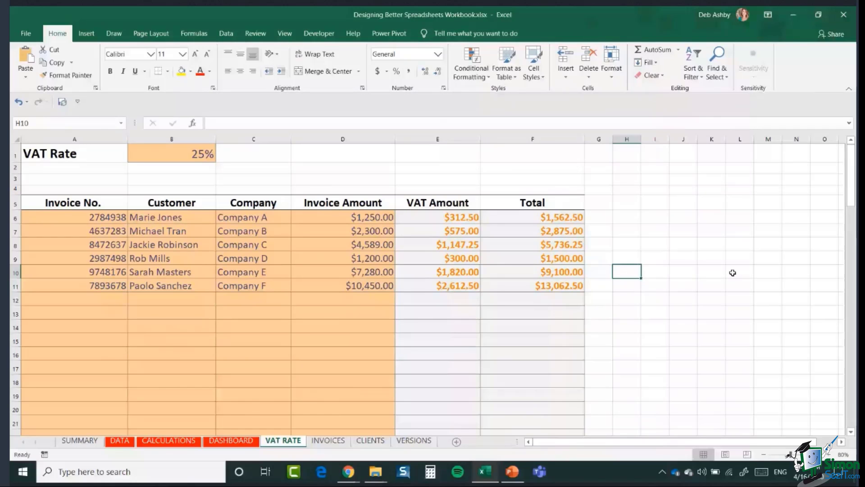
left_click(83, 442)
left_click(198, 250)
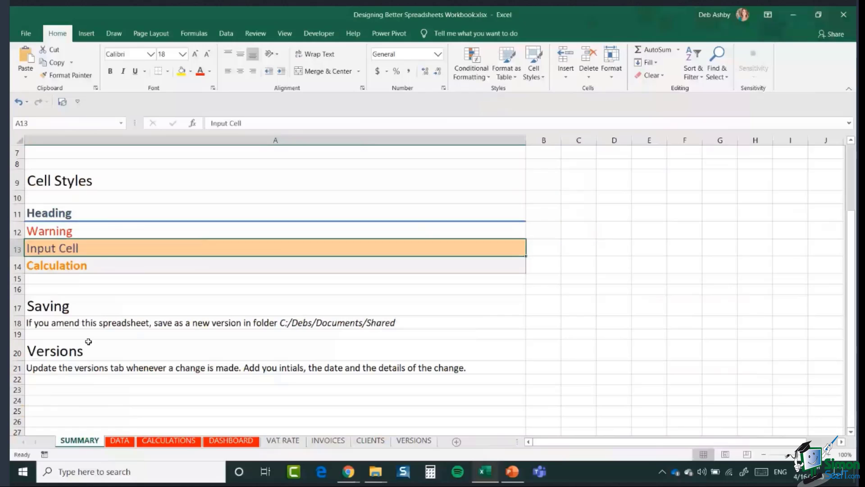
left_click(106, 266)
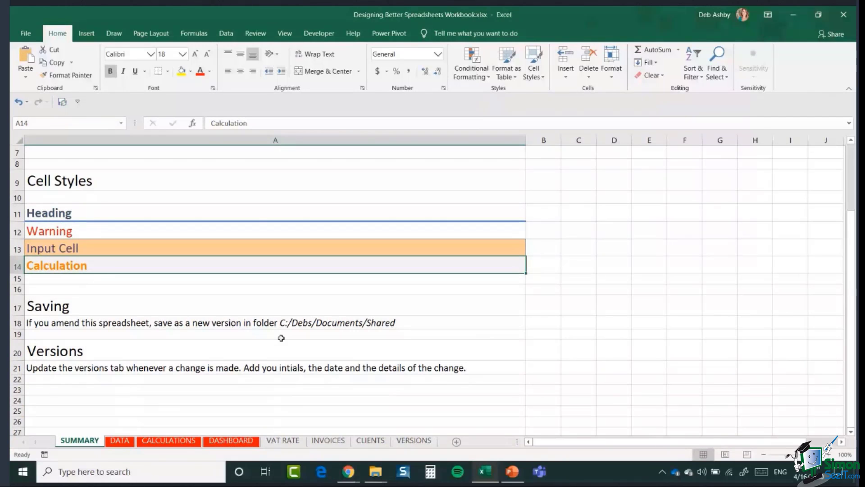
left_click(283, 441)
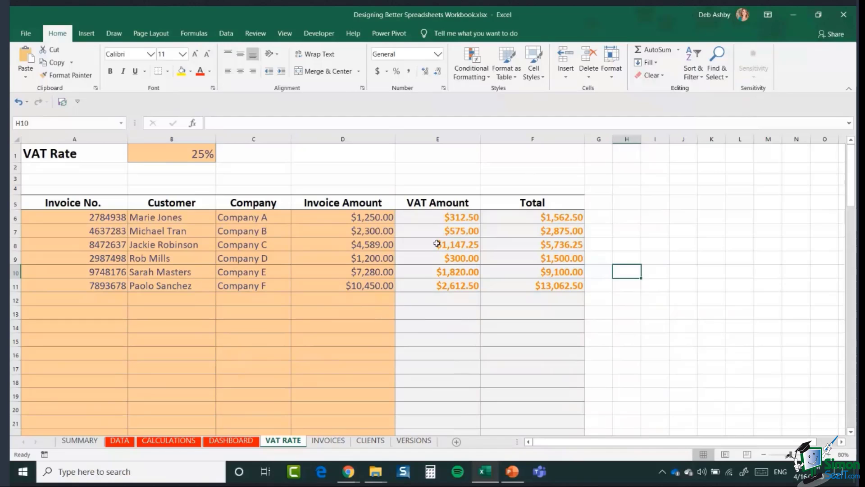
Step: Select E6, then the empty entry rows A12:D18, then E12
left_click(407, 218)
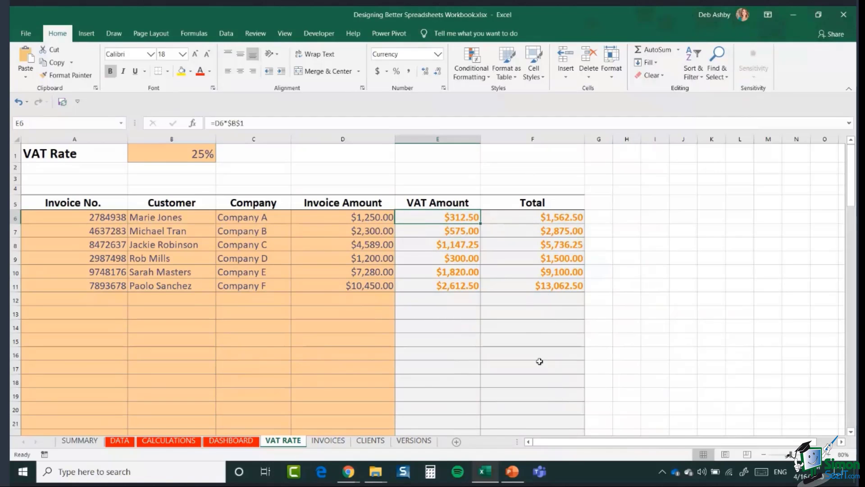
left_click_drag(63, 298, 367, 389)
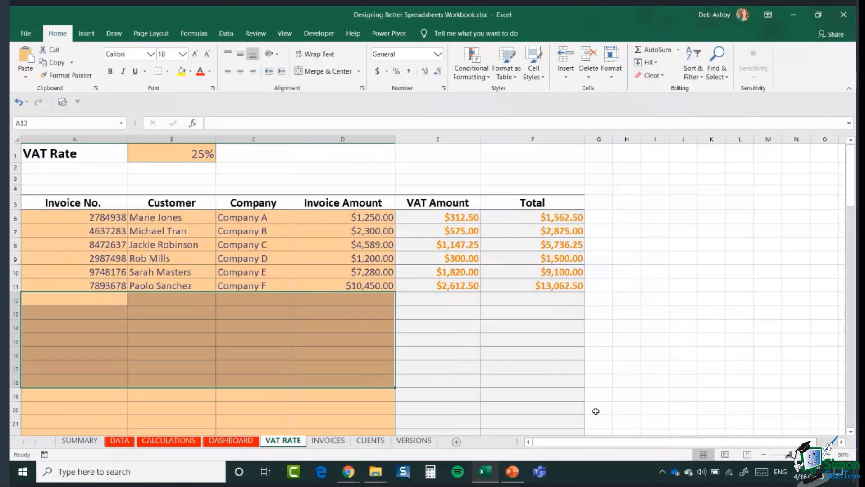
left_click(440, 297)
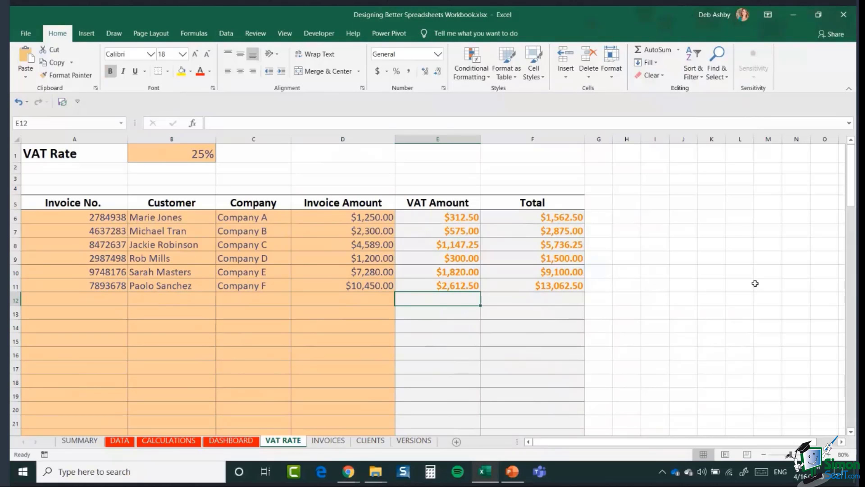
Step: Type test text into I5, erase it, and select empty cell I6
left_click(658, 207)
type("sddkfdsjf")
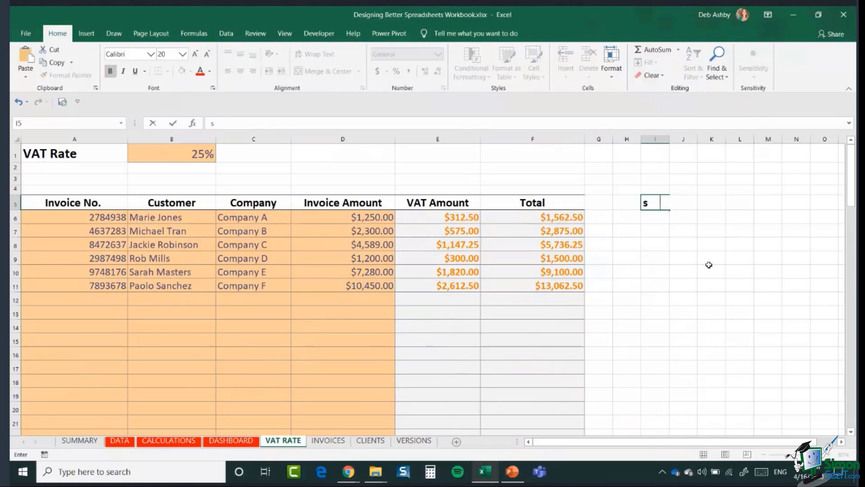
key("BackSpace")
key("BackSpace")
key("BackSpace")
key("BackSpace")
key("BackSpace")
key("BackSpace")
key("BackSpace")
key("BackSpace")
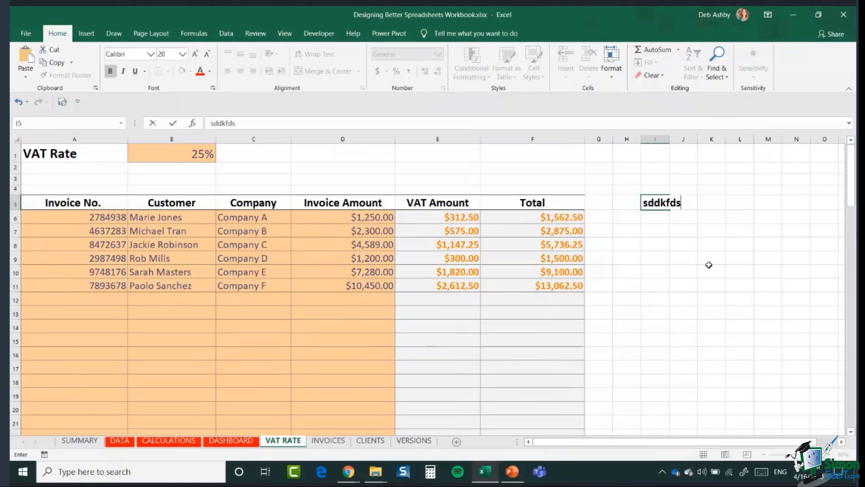
key("BackSpace")
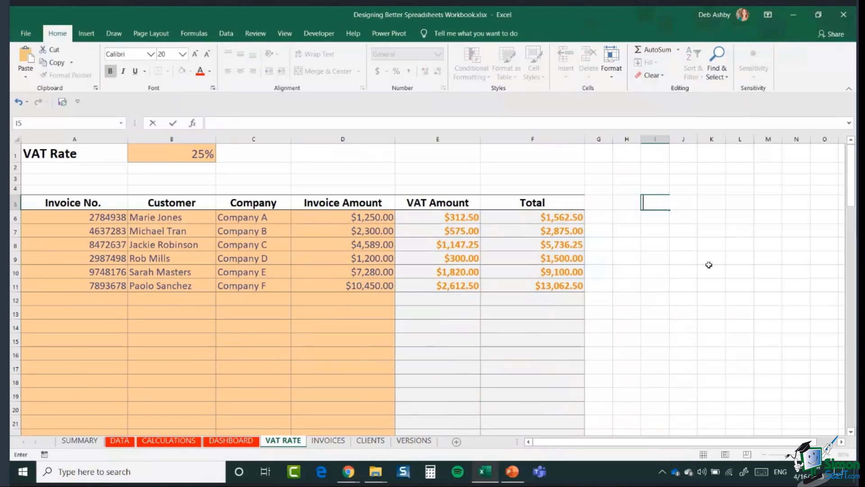
left_click(708, 255)
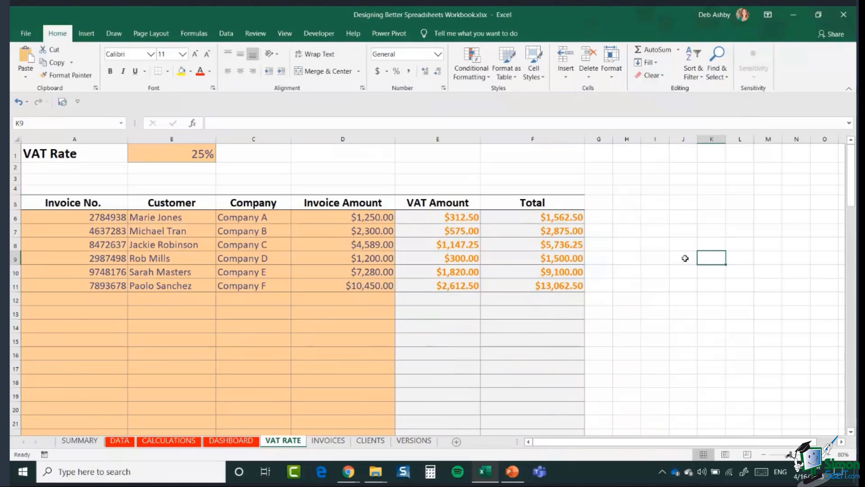
left_click(650, 217)
right_click(650, 218)
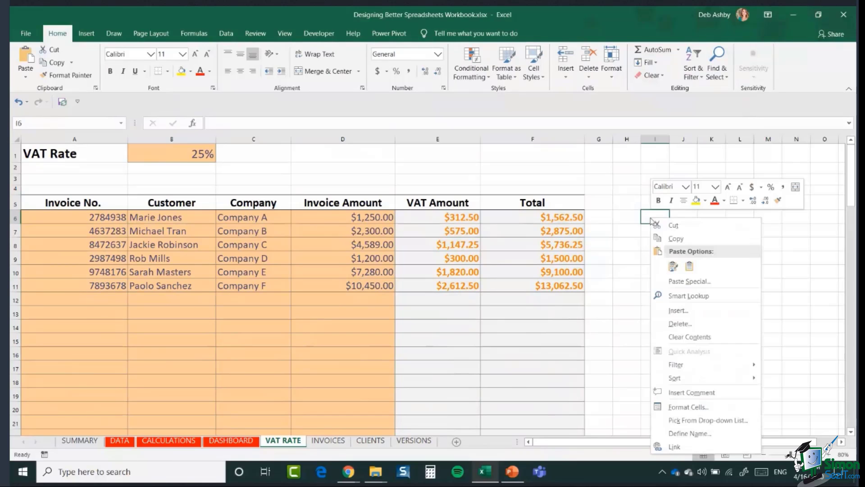
left_click(708, 406)
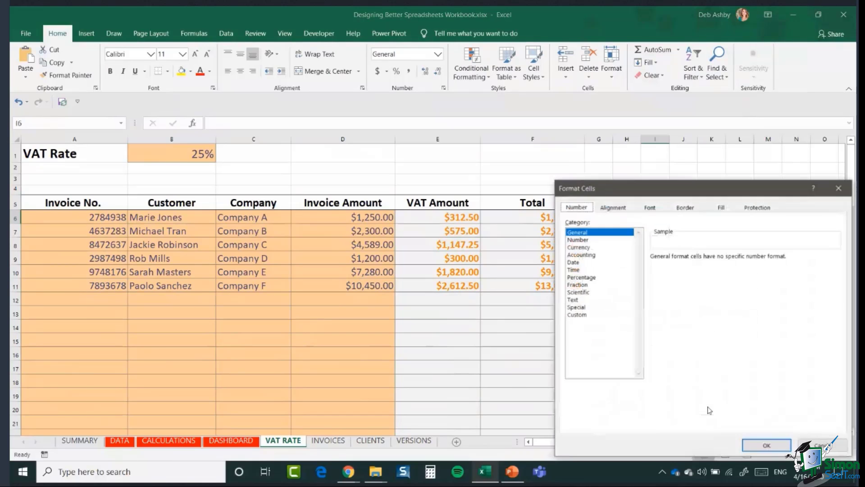
left_click(753, 210)
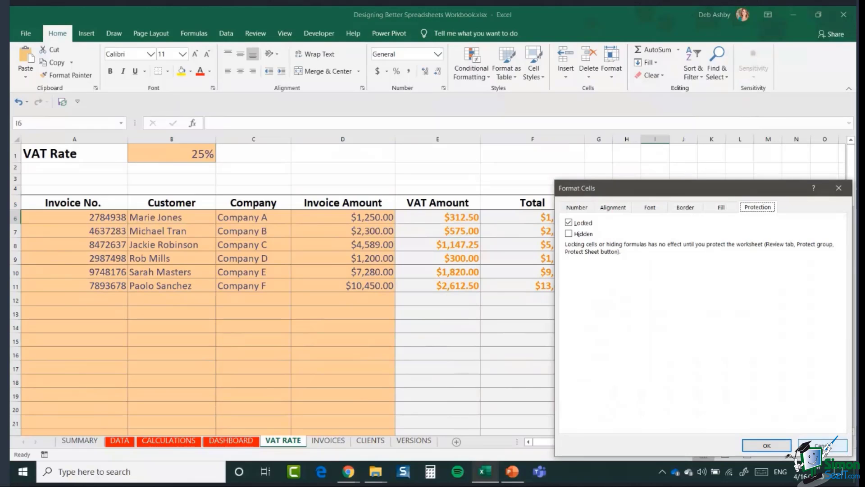
left_click(823, 447)
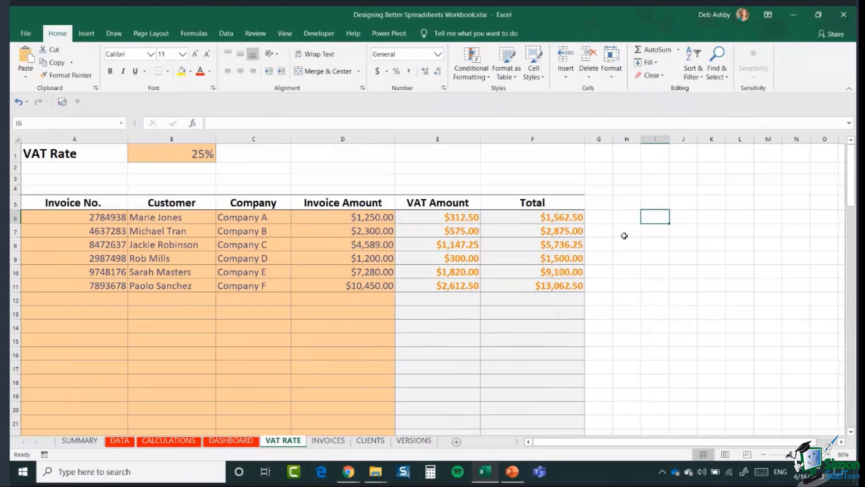
left_click(690, 298)
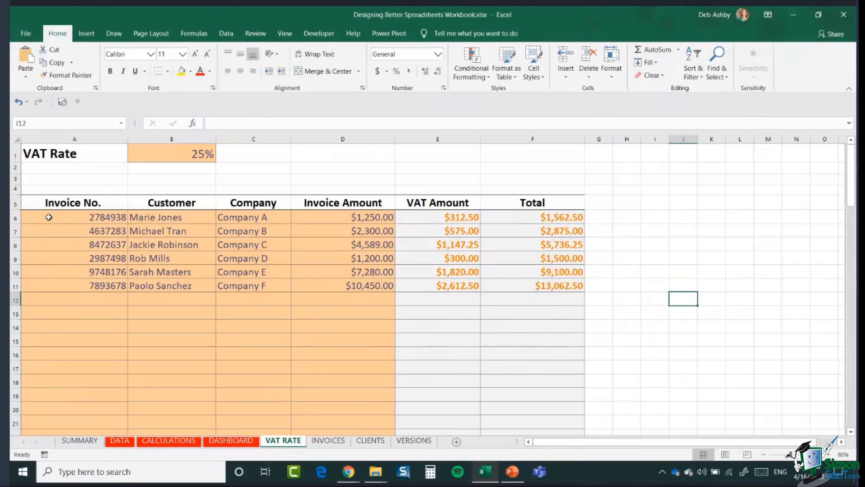
Step: Clear the Locked protection setting for A6:D95 and B1 via Format Cells
mouse_move(49, 217)
left_mouse_down()
mouse_move(135, 220)
mouse_move(356, 272)
mouse_move(368, 288)
left_mouse_up()
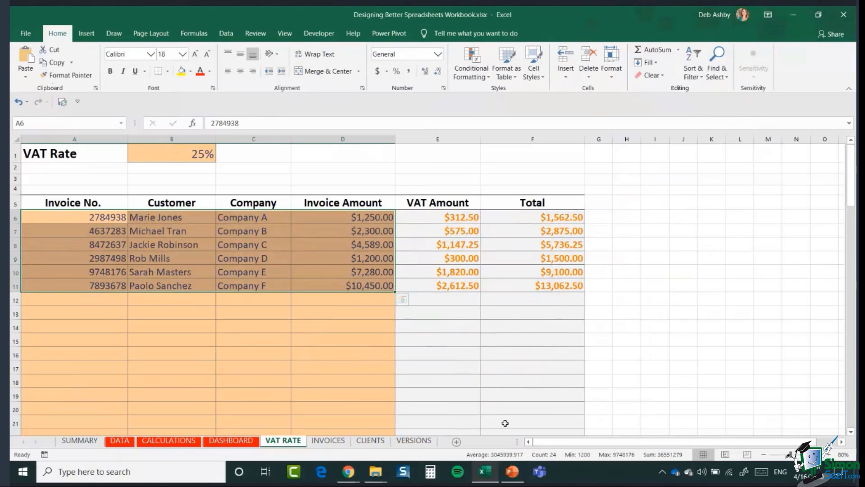
left_click(738, 285)
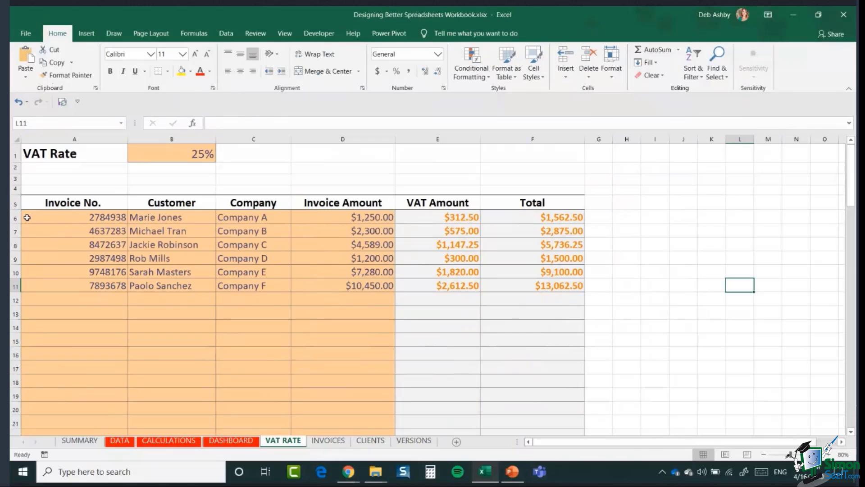
left_click_drag(27, 218, 340, 413)
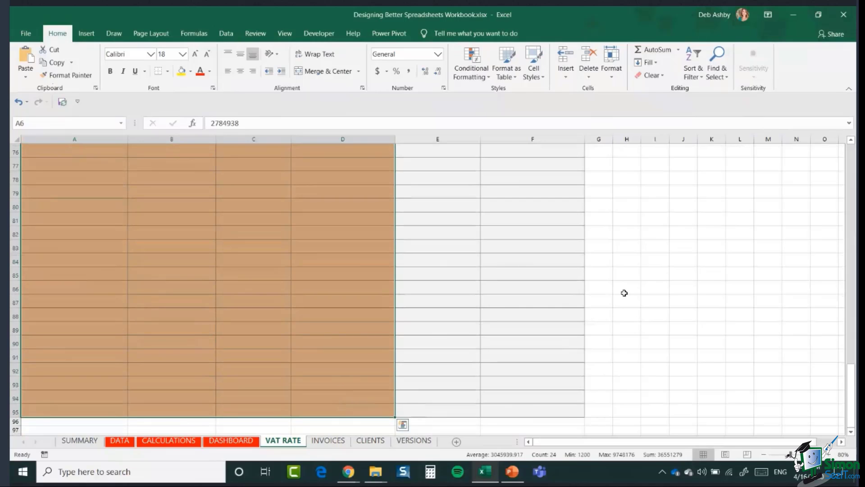
scroll(639, 248, "up", 20)
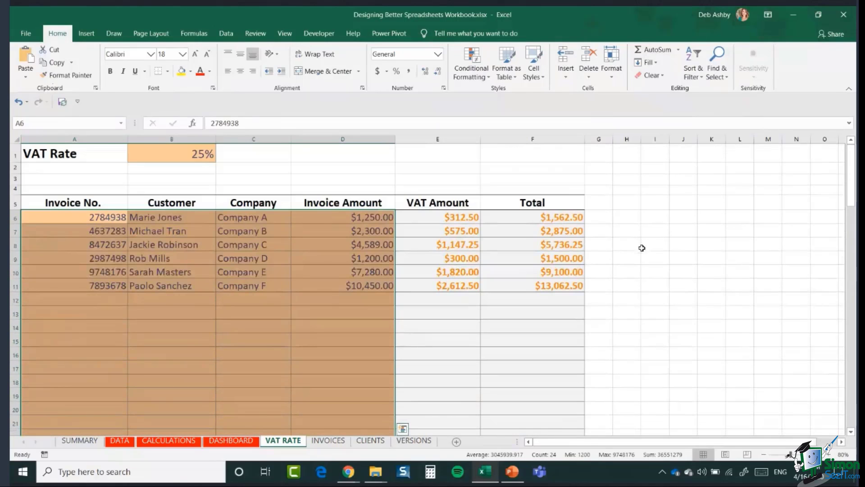
left_click(179, 156, "ctrl")
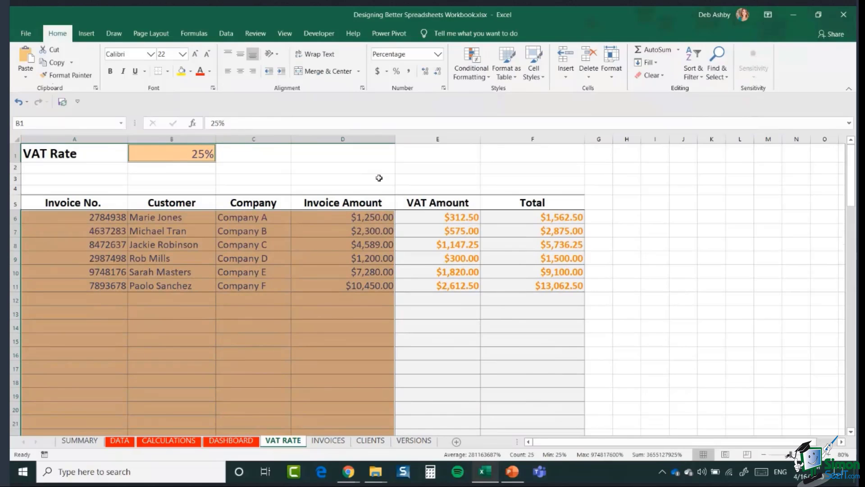
right_click(158, 155)
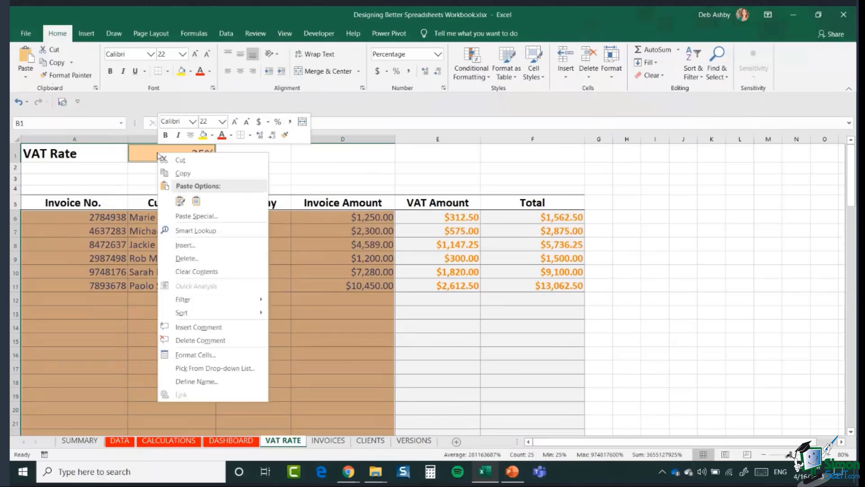
left_click(243, 359)
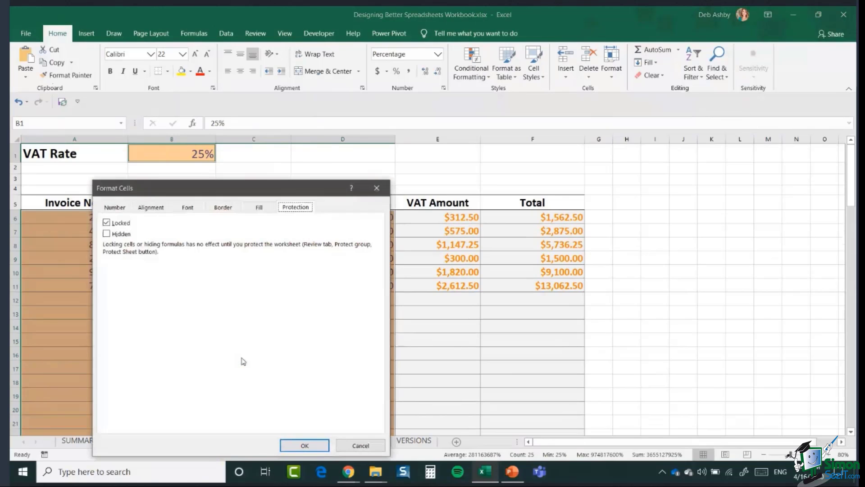
left_click_drag(229, 174, 447, 122)
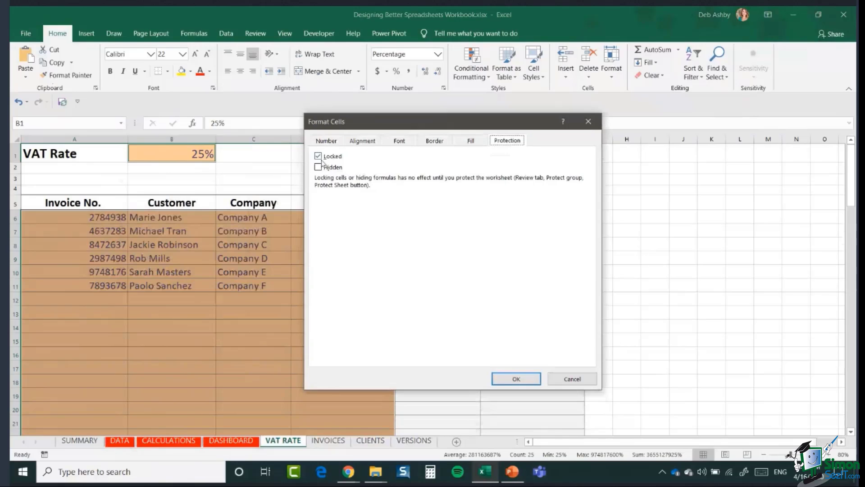
left_click(318, 156)
left_click(501, 378)
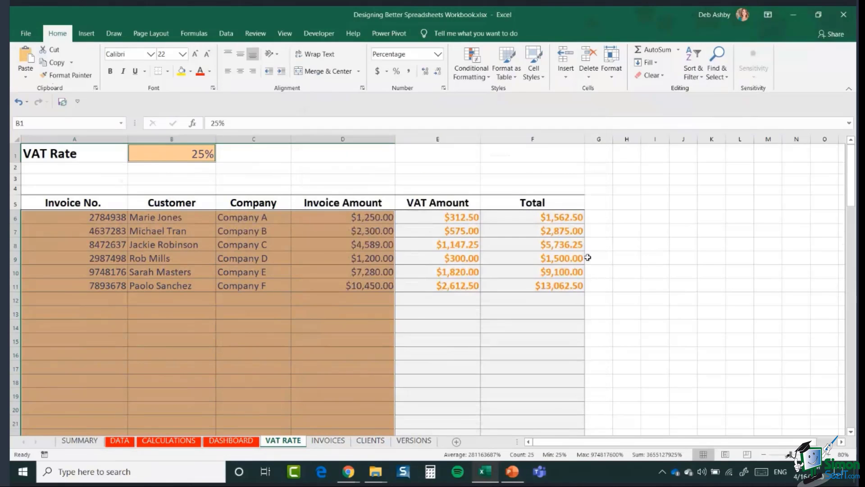
left_click(626, 241)
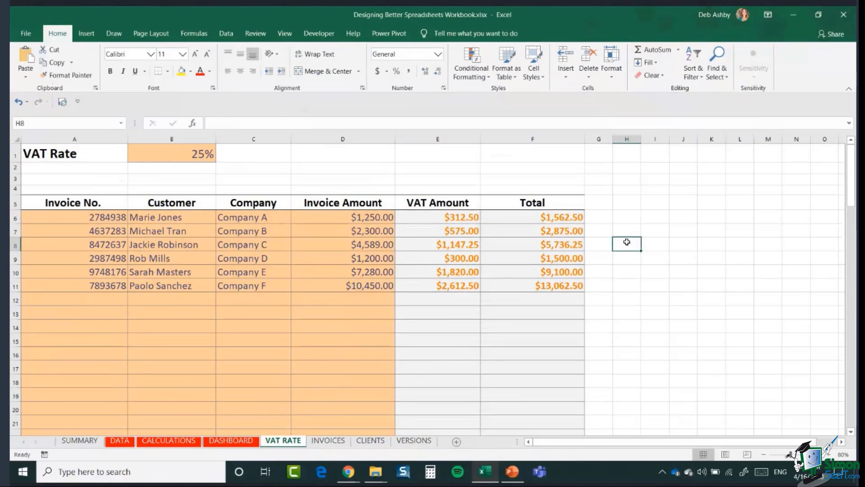
Step: Protect the VAT RATE sheet from the Review tab with a password, confirmed twice
left_click(264, 36)
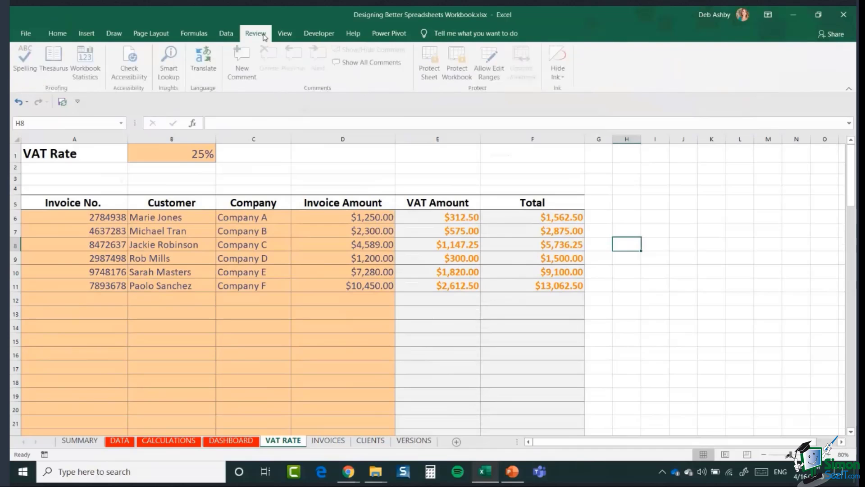
left_click(432, 70)
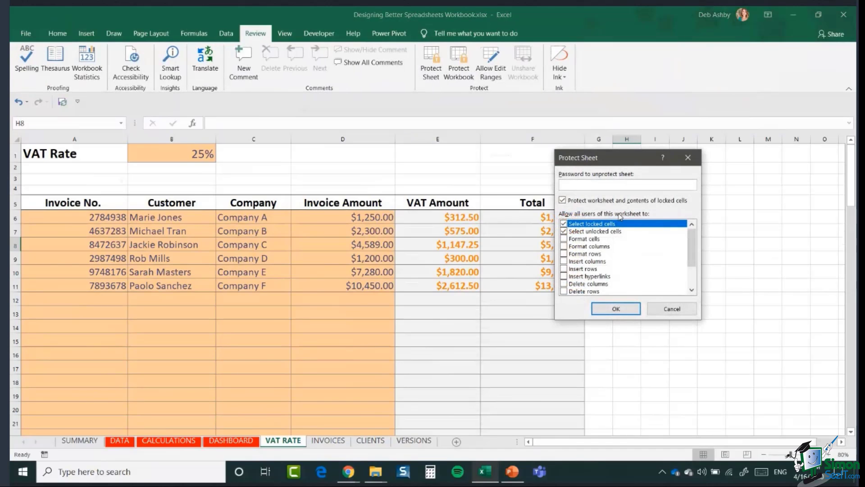
type("••••••••")
key("Return")
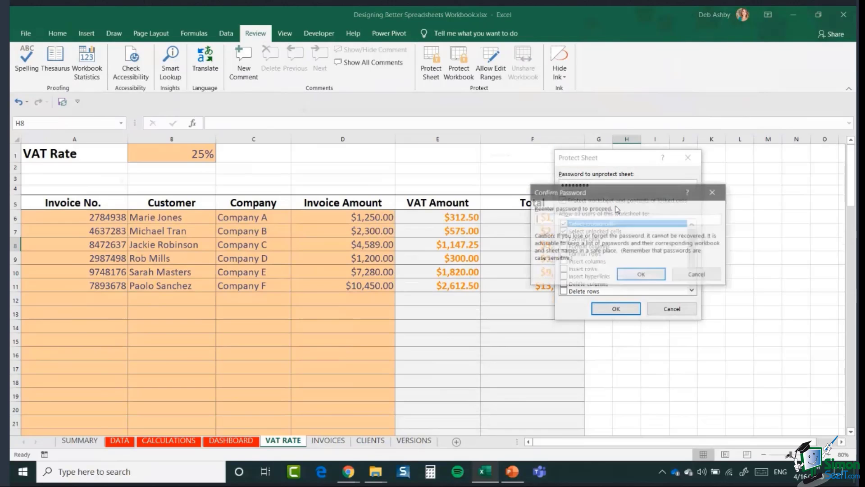
type("••••••••")
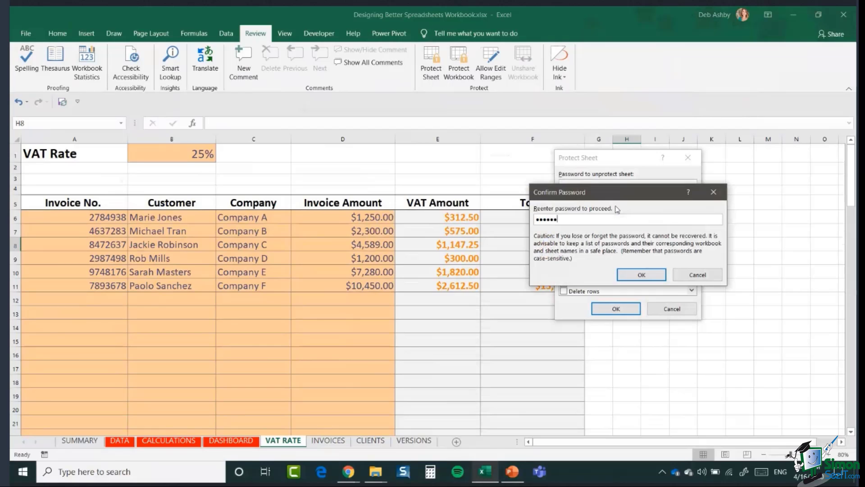
key("Return")
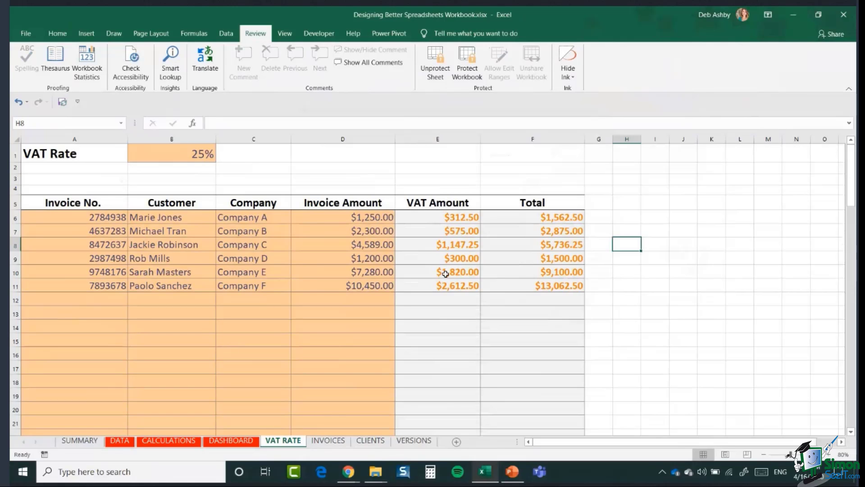
Step: Confirm locked F7 rejects edits, then change the invoice amount in D6 to 2000
left_click(525, 234)
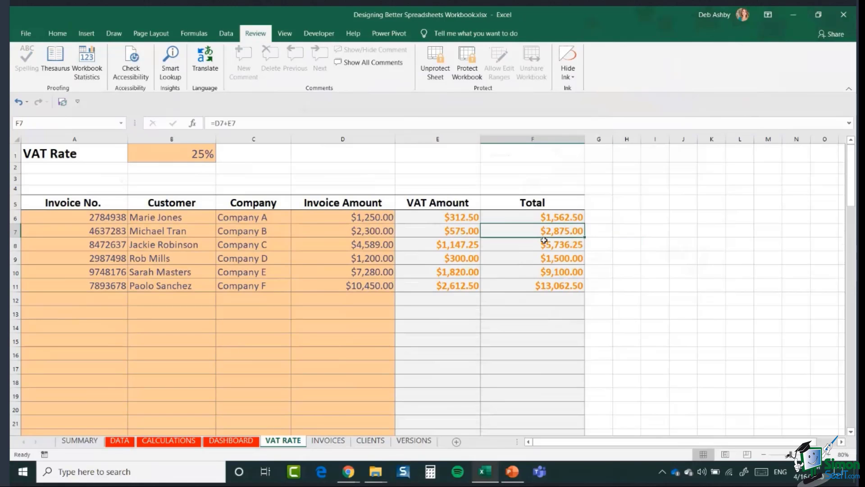
key("Delete")
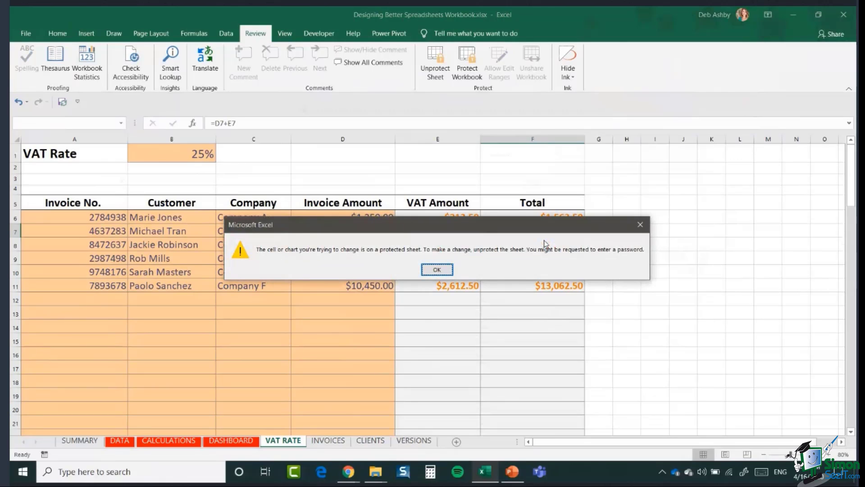
left_click(436, 270)
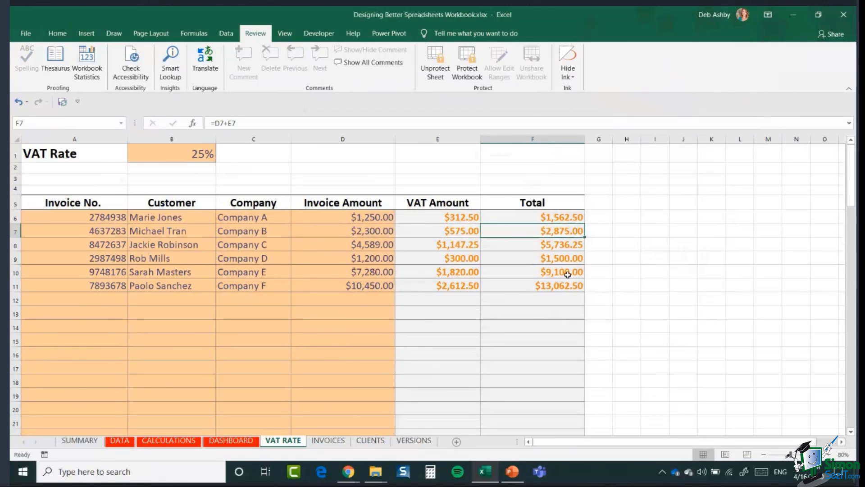
left_click(327, 218)
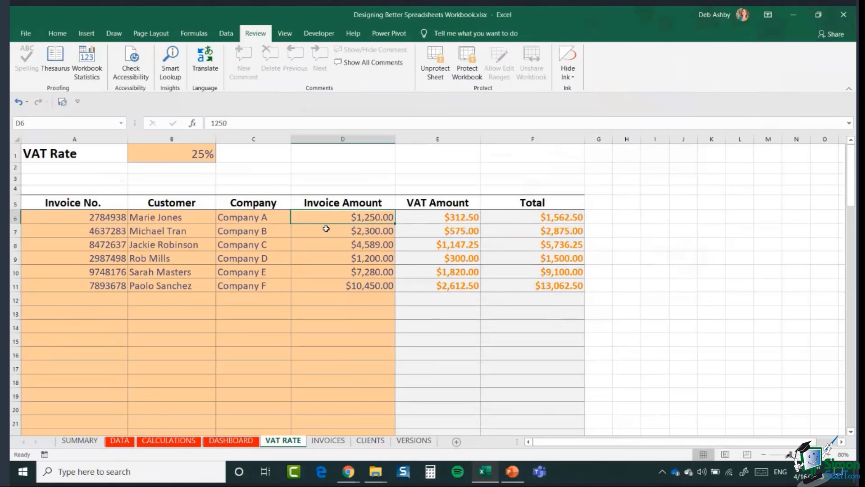
type("2000")
key("Return")
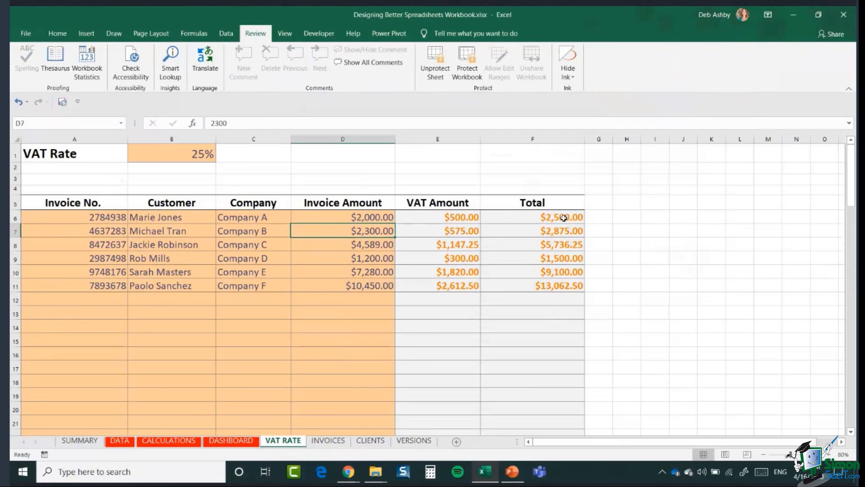
Step: Set the VAT rate in B1 to 30% and confirm locked E7 rejects edits
double_click(447, 220)
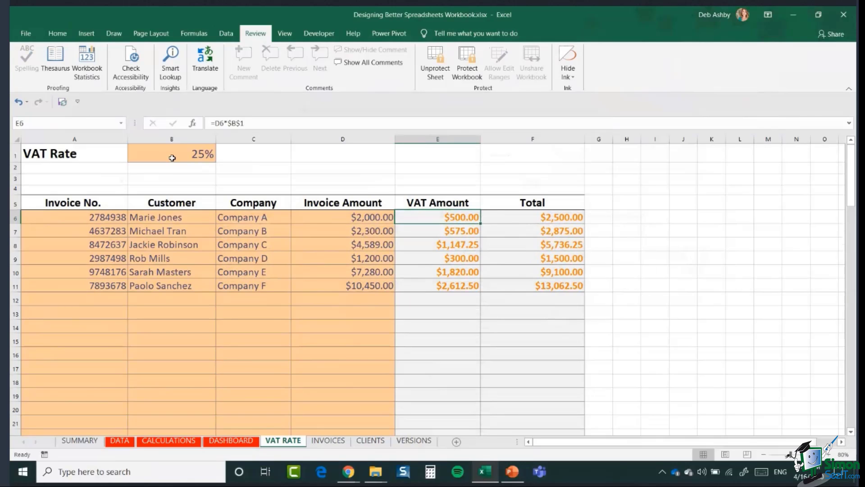
left_click(170, 156)
type("30")
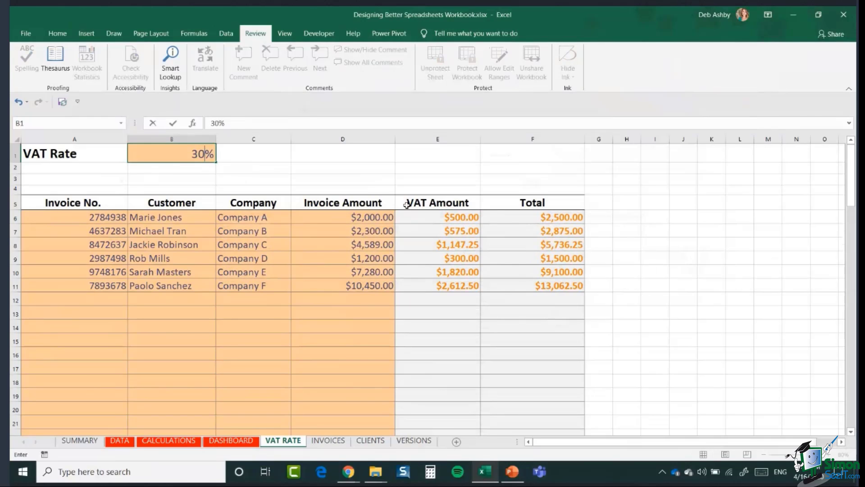
key("Return")
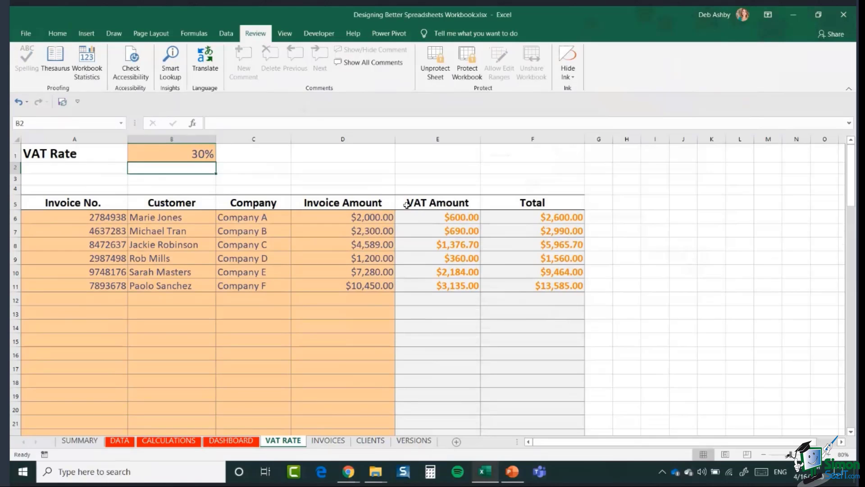
left_click(442, 234)
key("Delete")
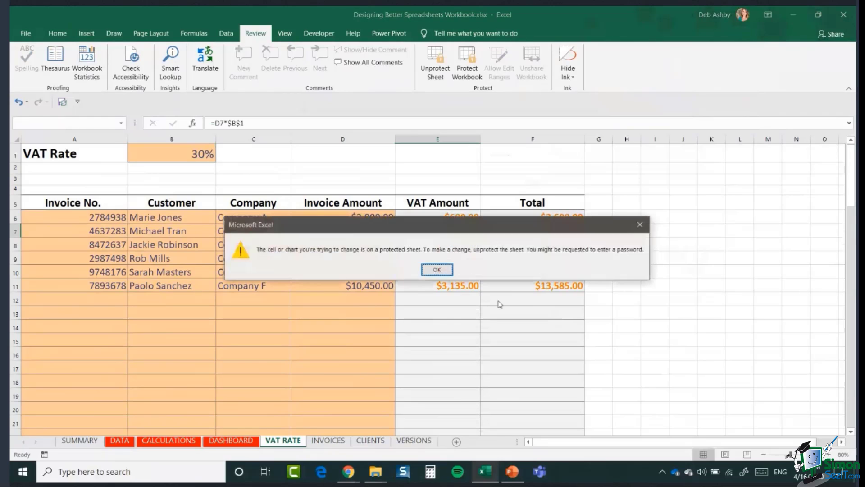
left_click(441, 270)
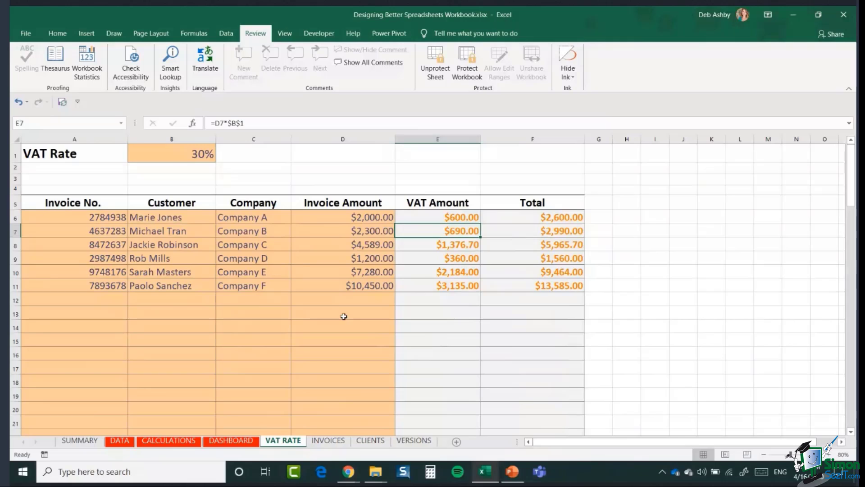
Step: On SUMMARY, enter '5) VAT RATE - Change the VAT Rate in cell B1 only' in A7
left_click(80, 440)
scroll(315, 247, "up", 2)
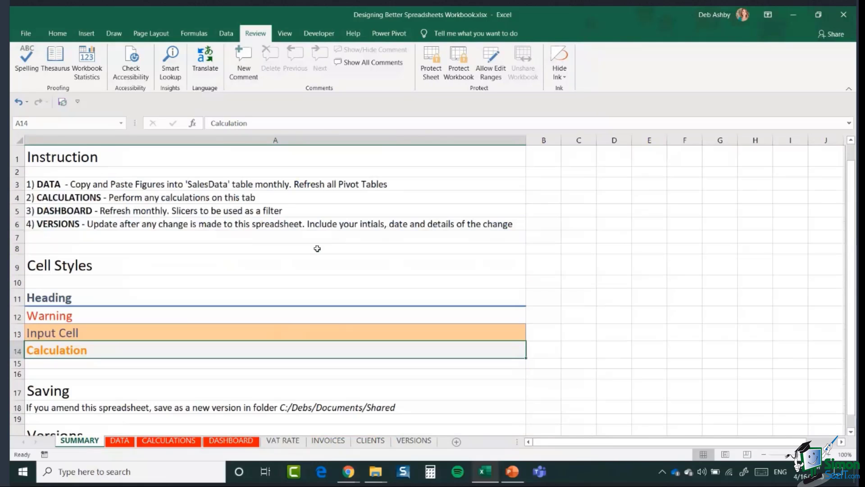
left_click(76, 235)
type("5")
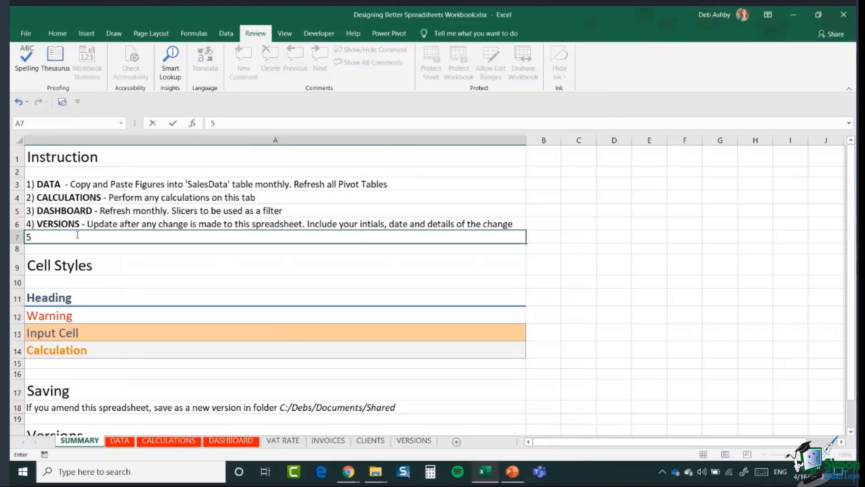
type(") VAT RATE")
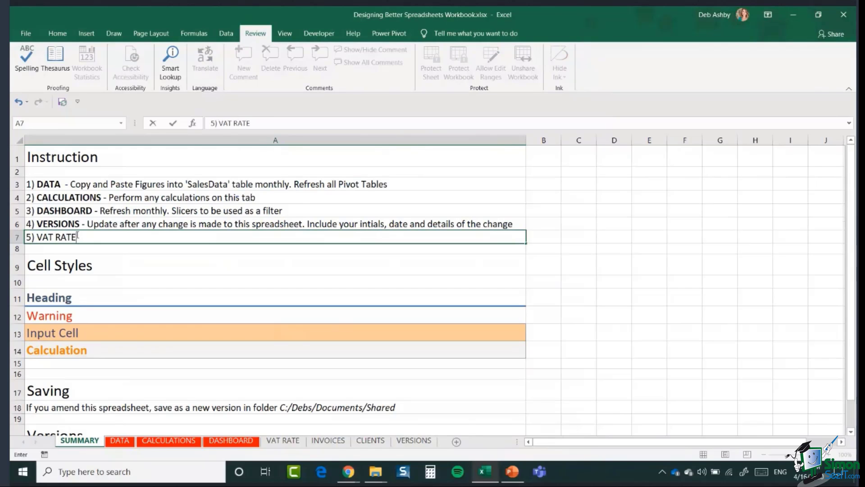
type(" - Change the ")
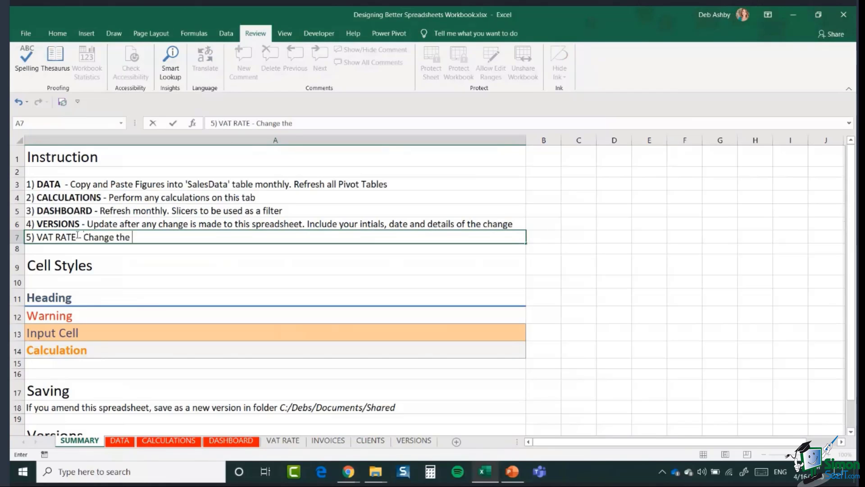
type("VAT R")
key("BackSpace")
type("Rate")
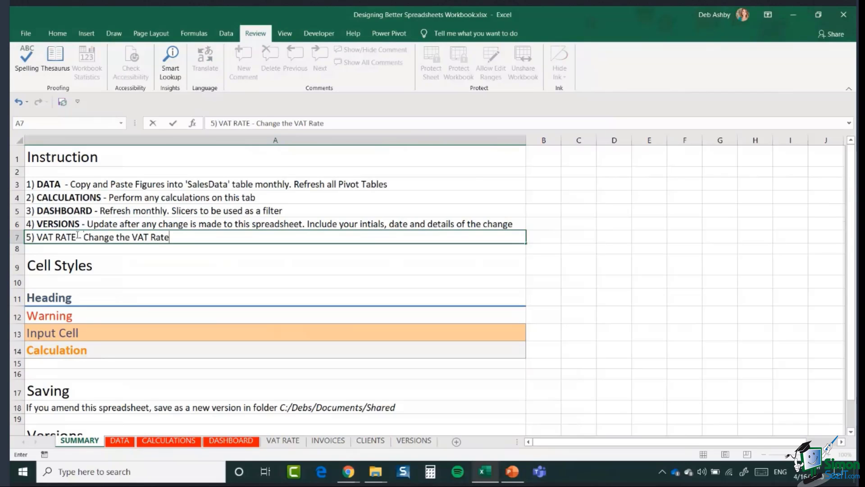
type(" in cell B1 only")
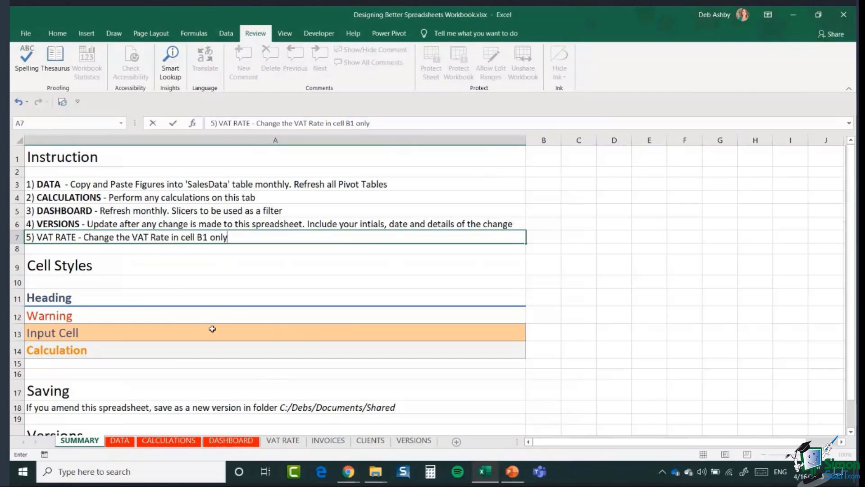
left_click(171, 273)
Step: Make the words 'VAT RATE' in A7 bold
left_click(75, 237)
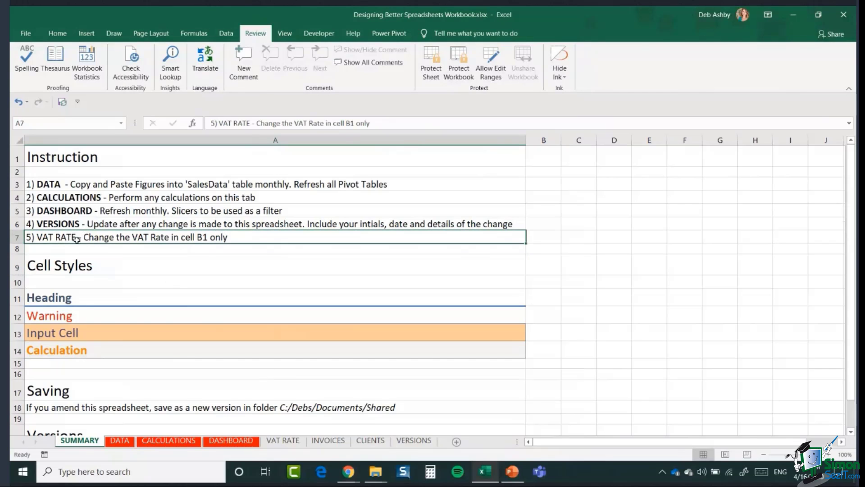
double_click(75, 237)
left_click_drag(77, 237, 36, 237)
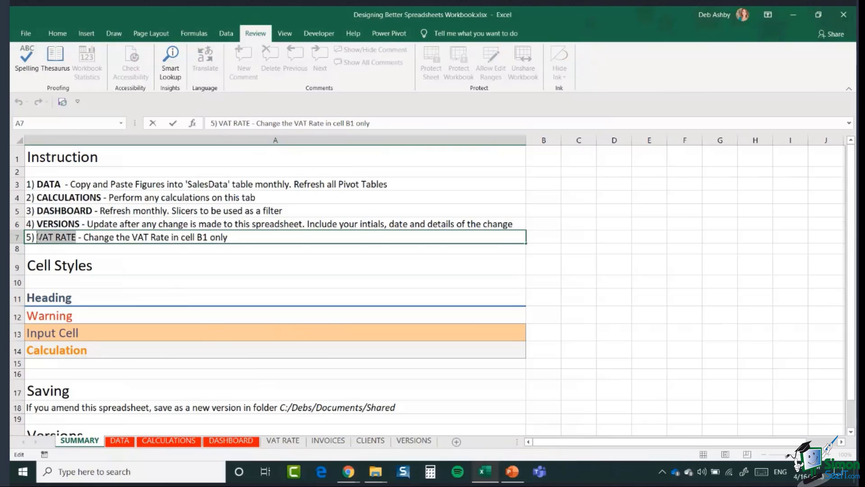
key("ctrl+b")
left_click(164, 262)
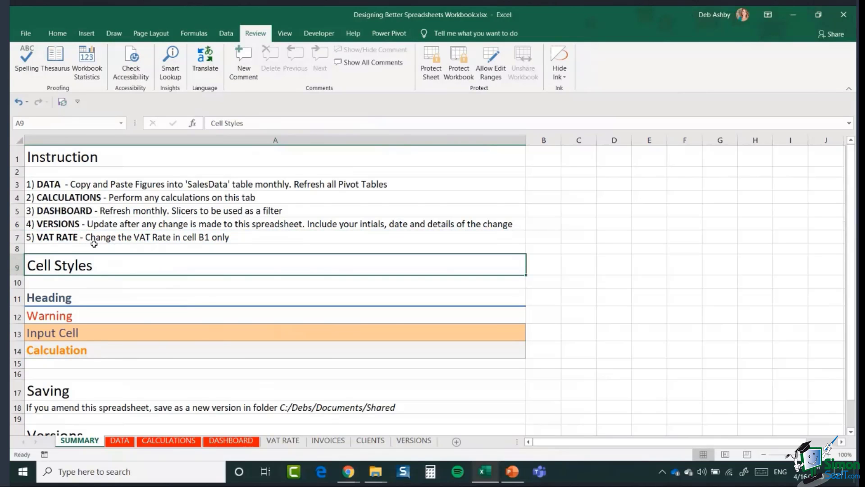
Step: Check the VAT Rate cell B1 on VAT RATE, then move to the INVOICES sheet
left_click(283, 440)
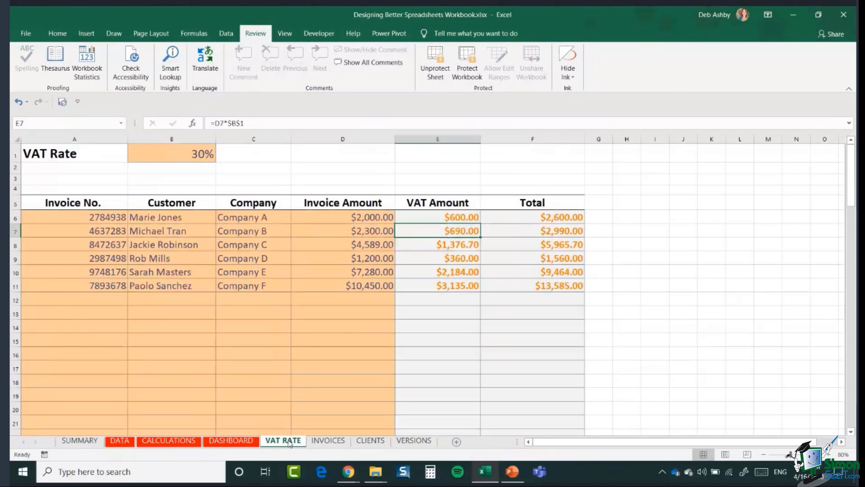
left_click(168, 156)
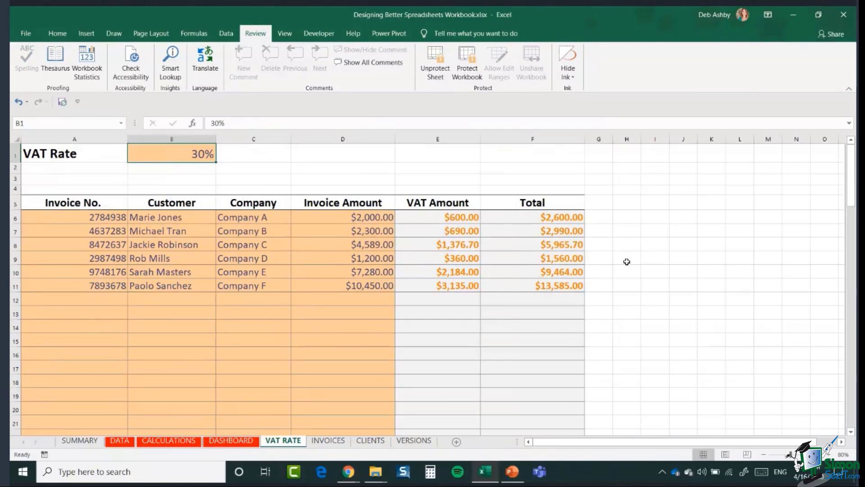
left_click(57, 33)
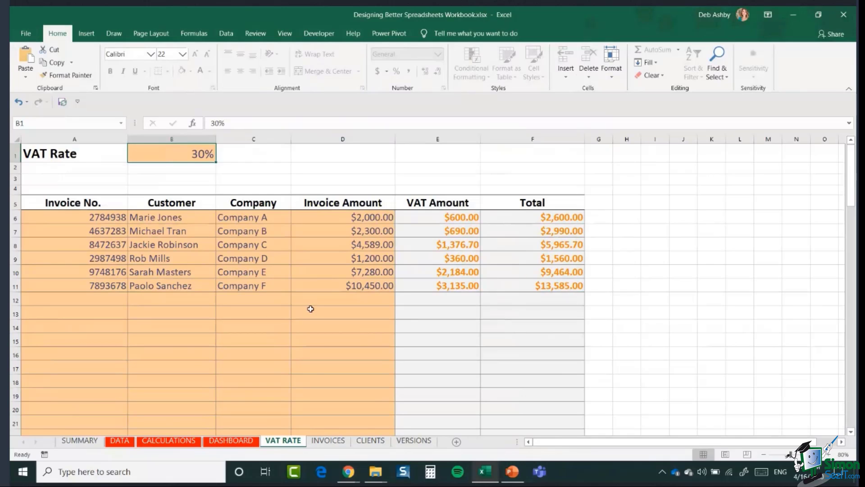
left_click(329, 442)
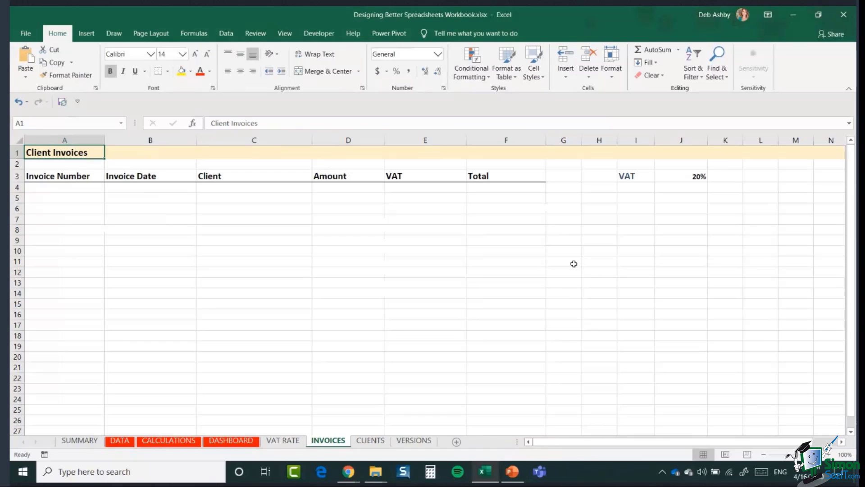
Step: Enter invoice number 12345 in A4 and date 01/01/2020 in B4
left_click(341, 209)
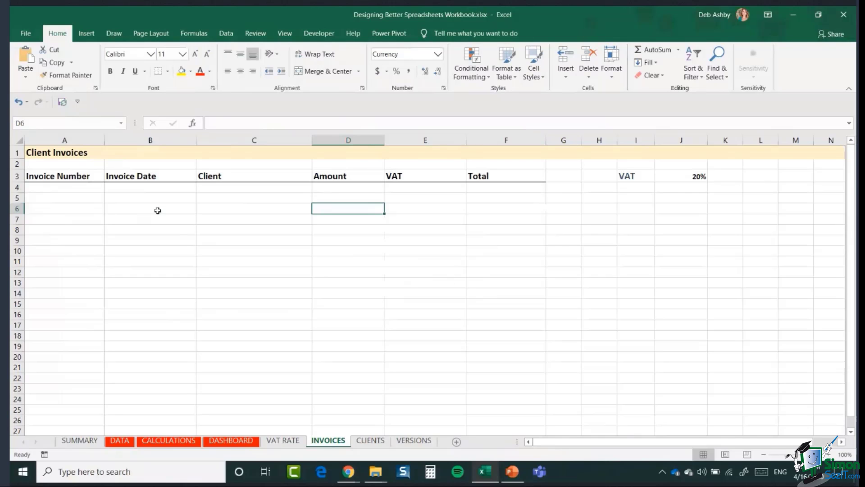
left_click(53, 187)
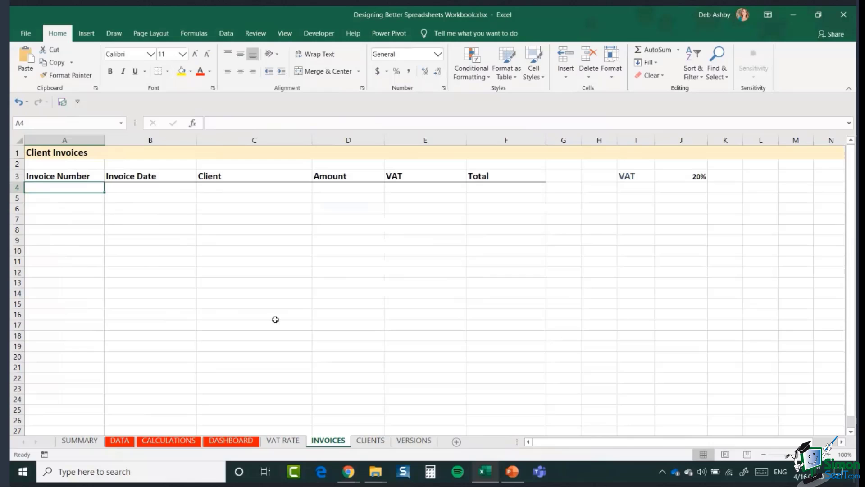
type("1235")
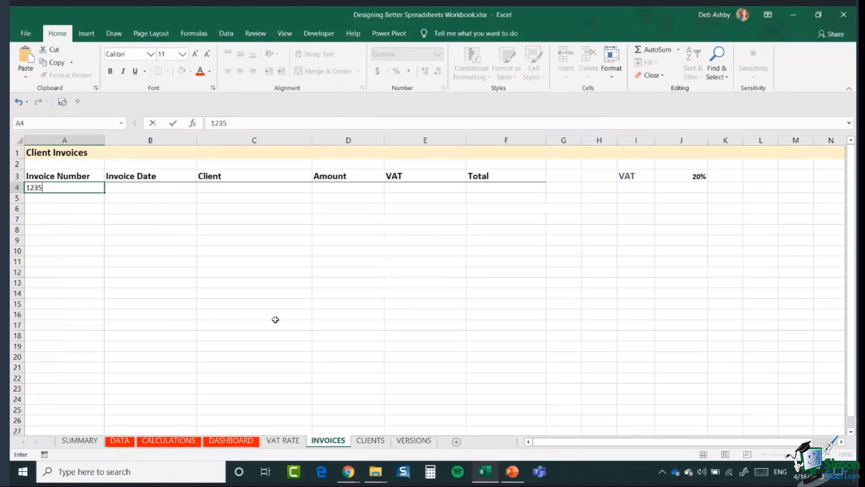
key("BackSpace")
key("BackSpace")
type("345")
key("Tab")
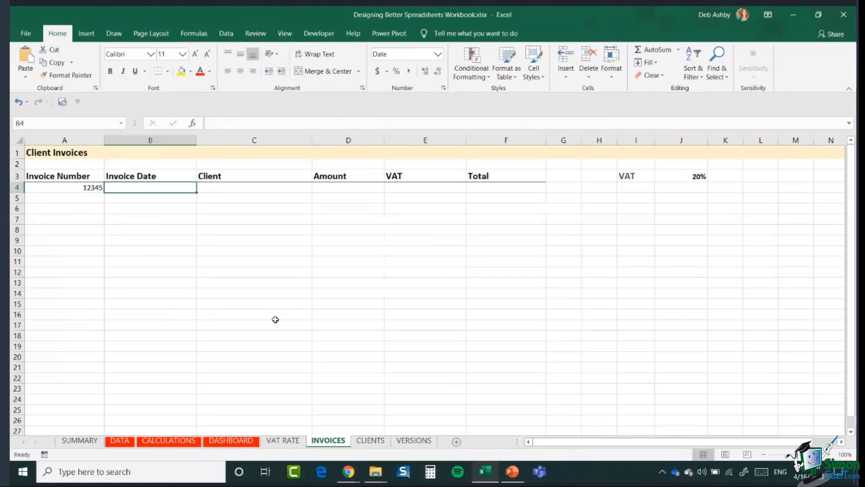
type("01/01")
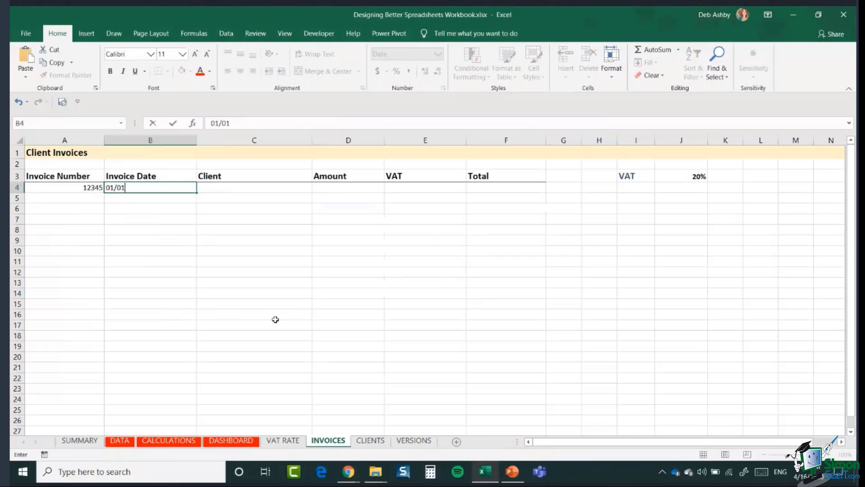
type("/2020")
key("Tab")
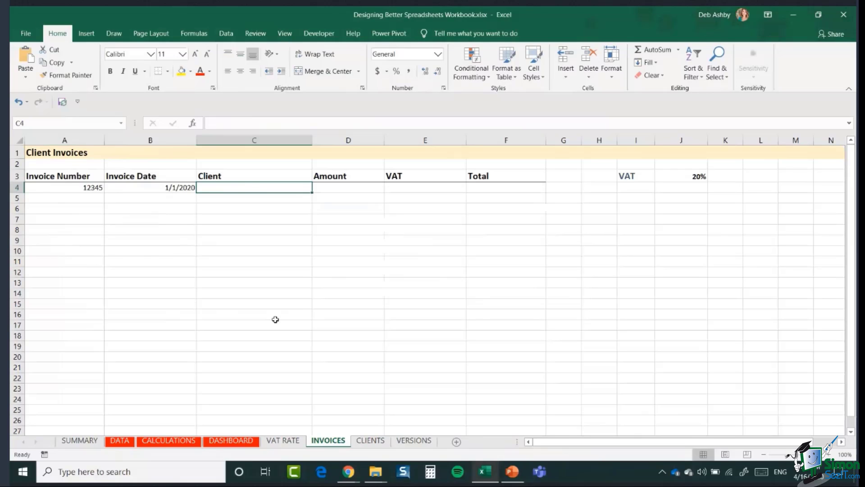
Step: Enter client Northwind Traders in C4 and the misspelled 'Nothwind Traders' in C5
type("Northw")
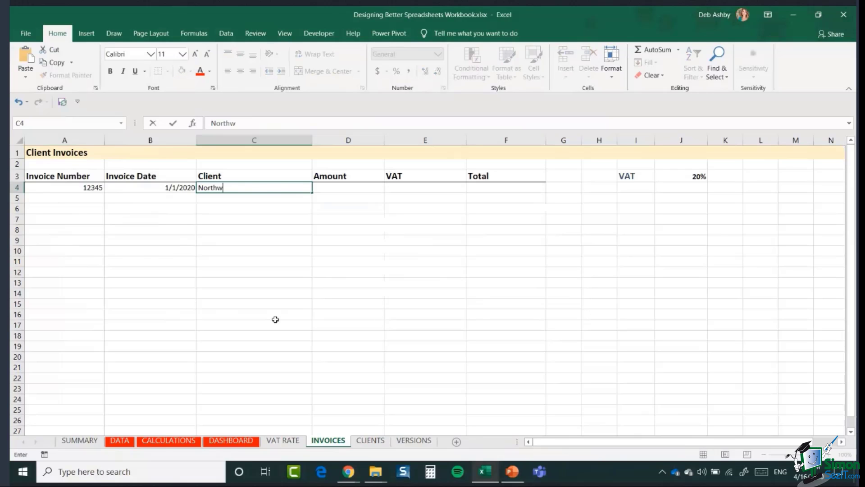
type("ind Traders")
key("Return")
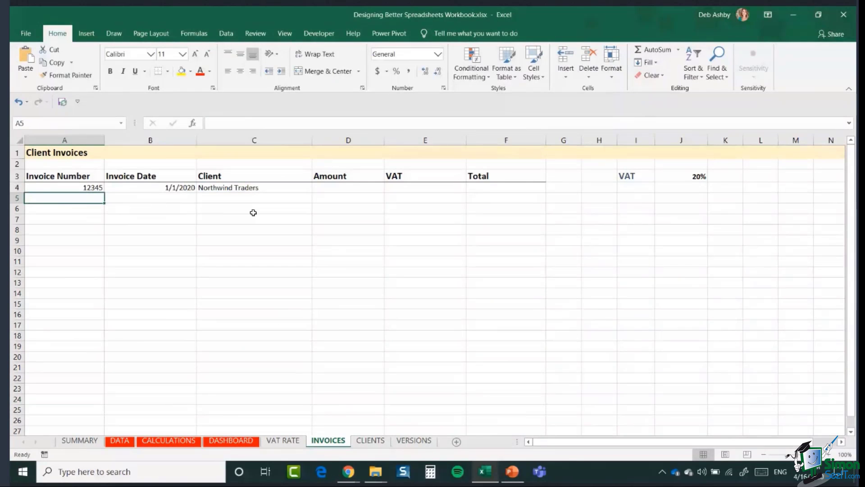
left_click(235, 200)
type("Noth")
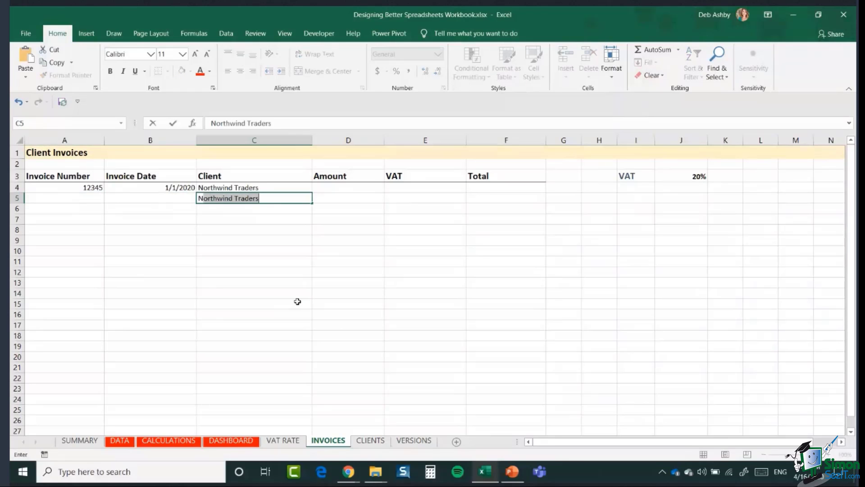
type("wind")
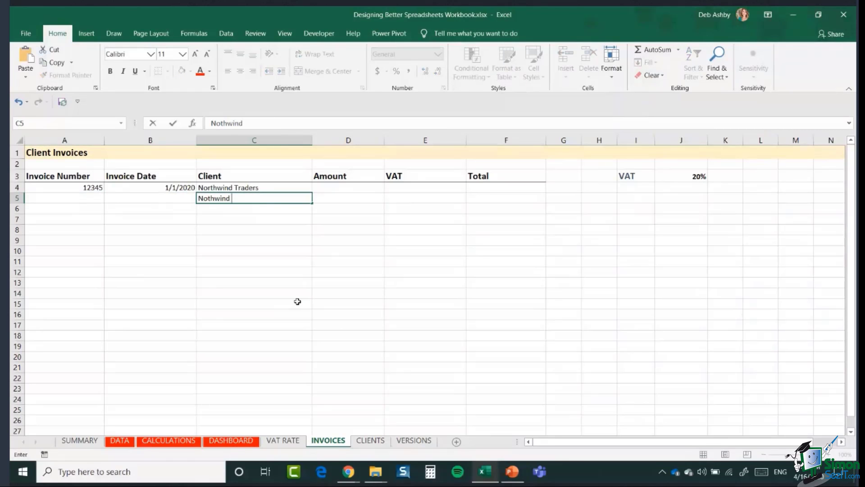
type(" Traders")
Step: Delete Northwind Traders and Nothwind Traders from C4:C5, keeping invoice 12345 and its date
left_click(273, 263)
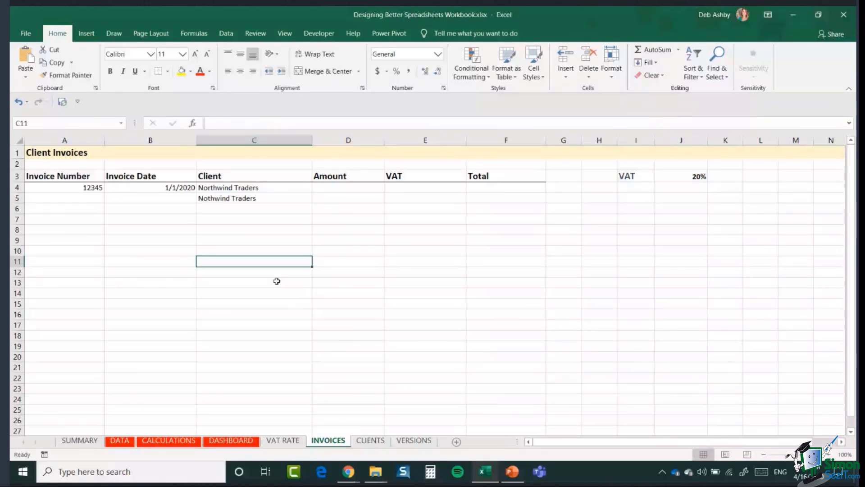
left_click(252, 187)
left_click(251, 199)
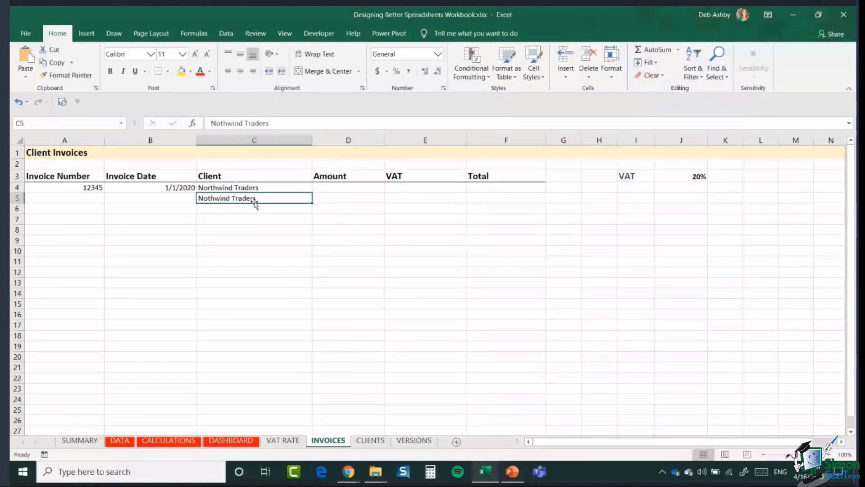
left_click(251, 187)
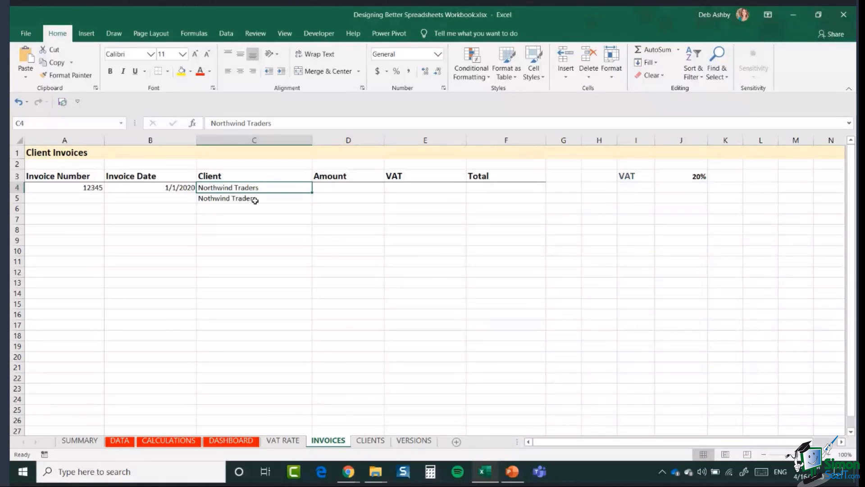
left_click(254, 199)
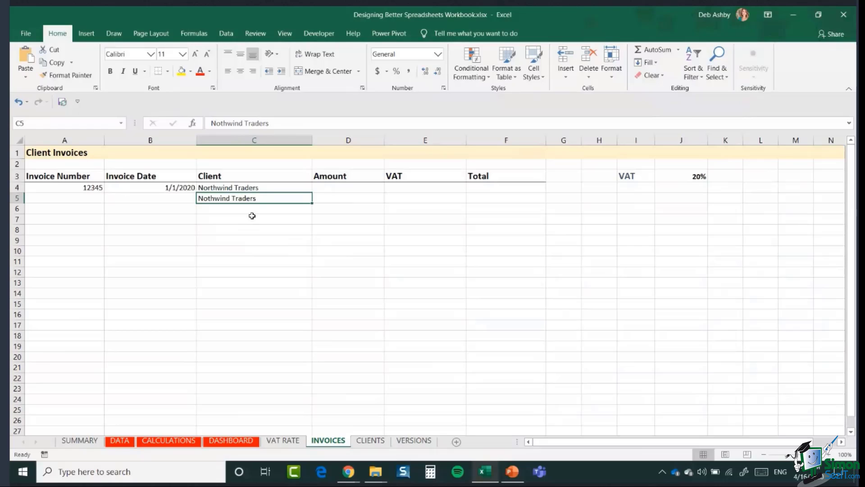
left_click_drag(255, 187, 251, 198)
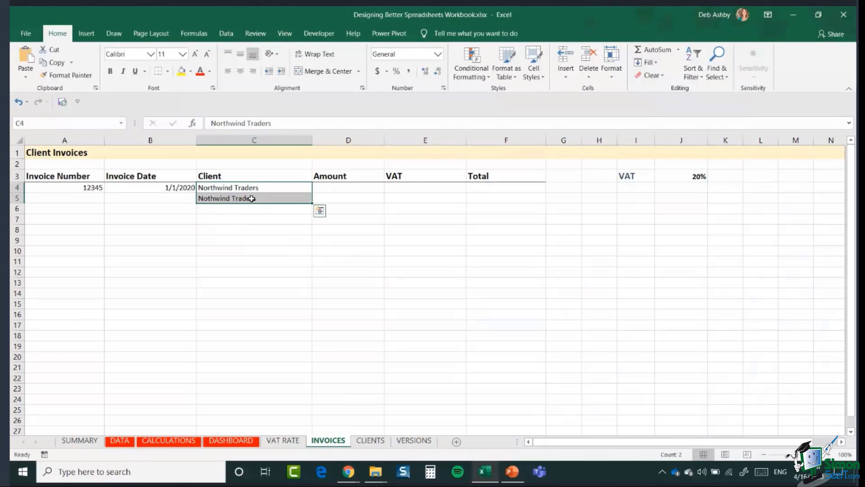
key("Delete")
left_click(243, 187)
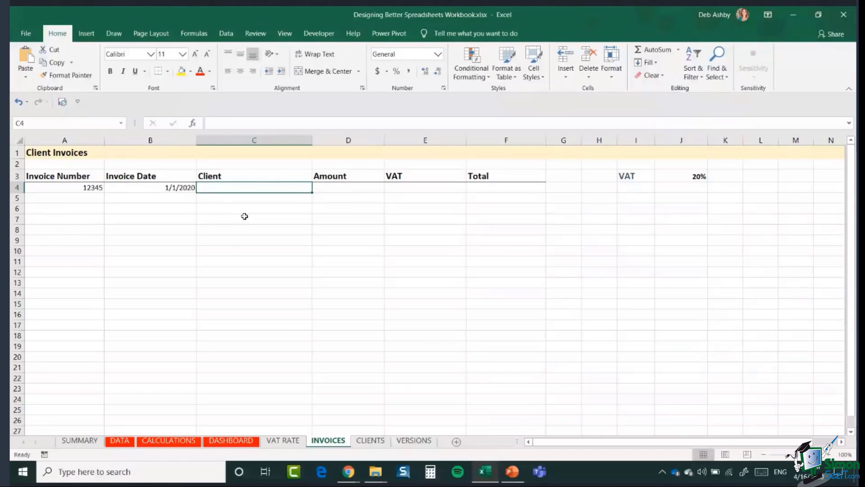
left_click(370, 441)
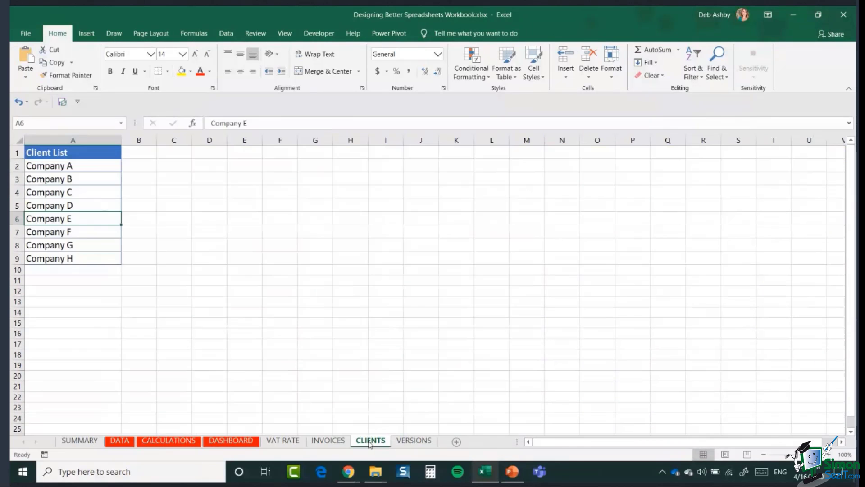
left_click(86, 166)
left_click_drag(86, 167, 99, 255)
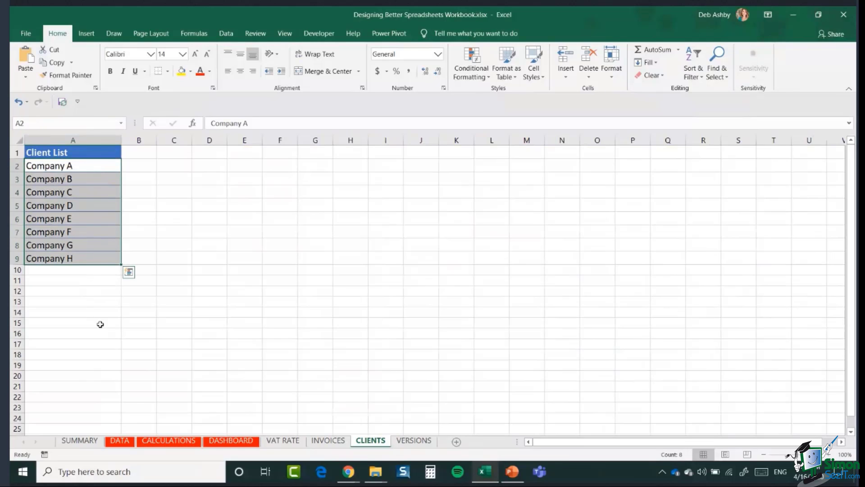
left_click(60, 272)
left_click(62, 284)
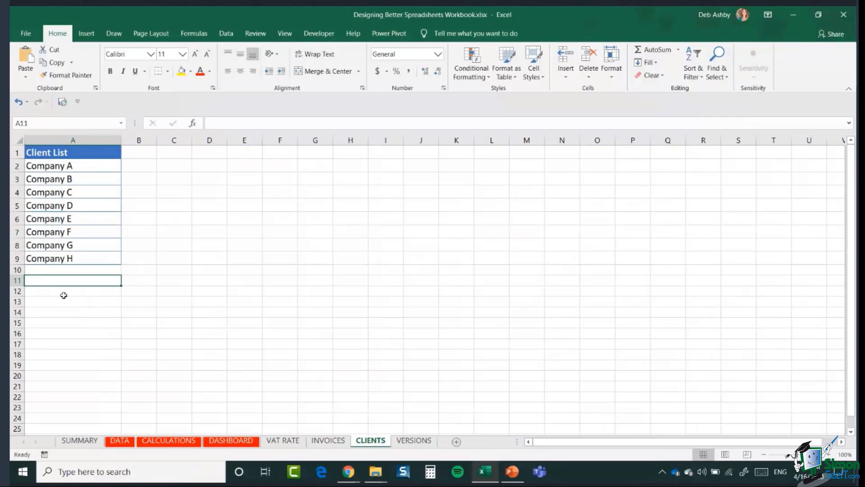
left_click(64, 294)
left_click(63, 272)
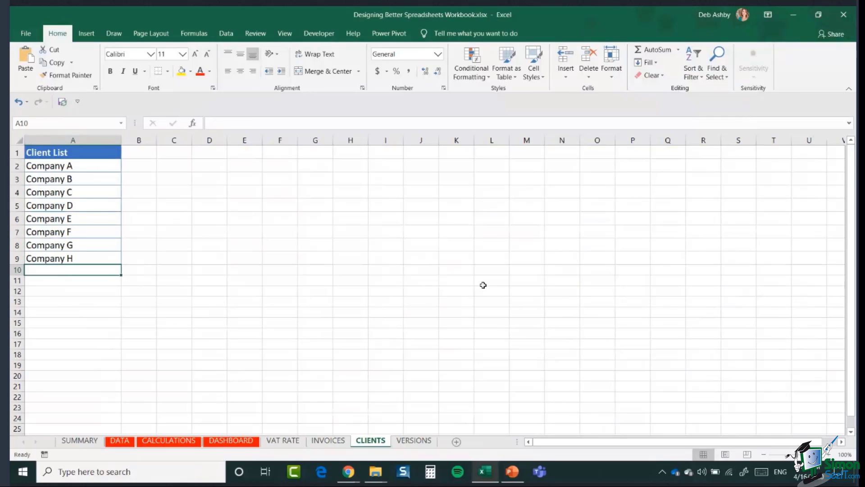
left_click(325, 443)
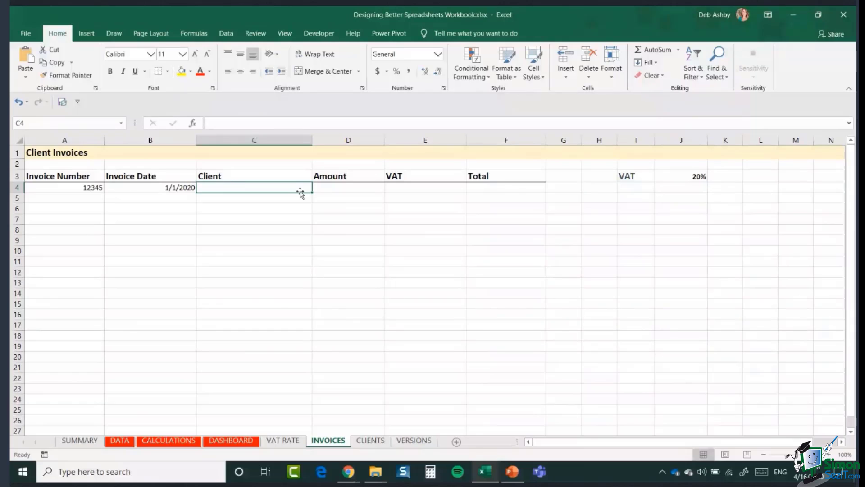
Step: On the CLIENTS sheet, select the Client List A1:A9 (Company A through Company H)
left_click(370, 440)
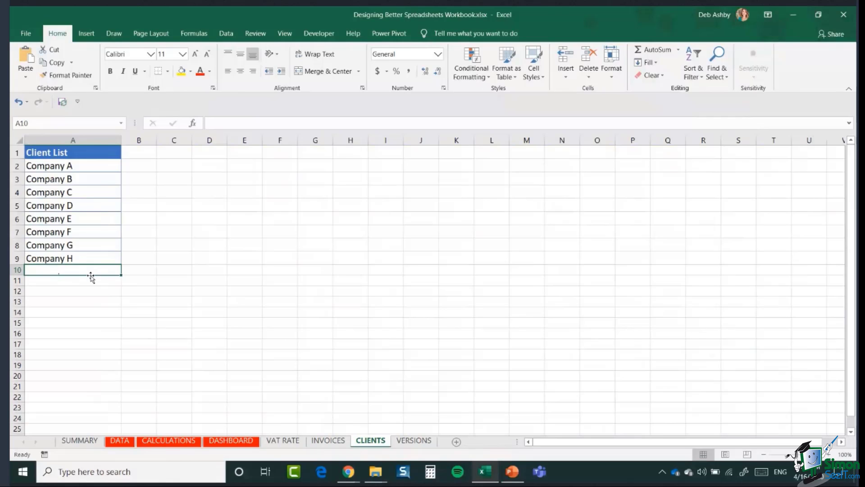
left_click(328, 440)
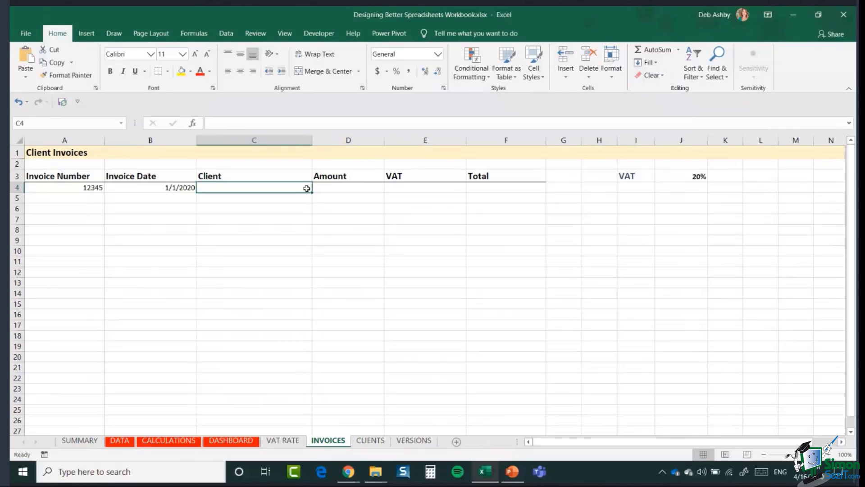
left_click(371, 441)
left_click(212, 234)
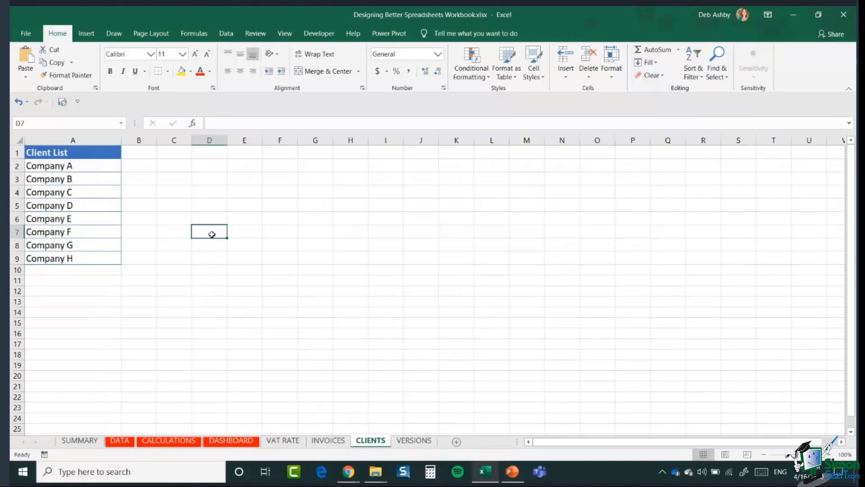
left_click(69, 179)
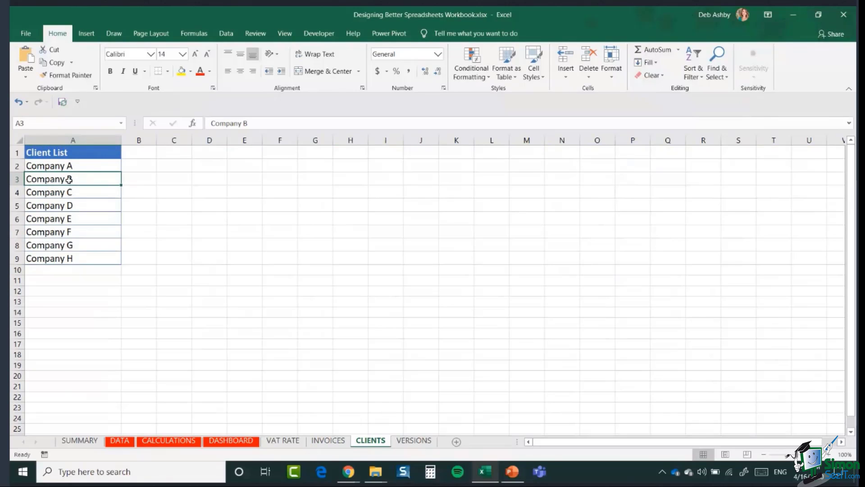
key("ctrl+a")
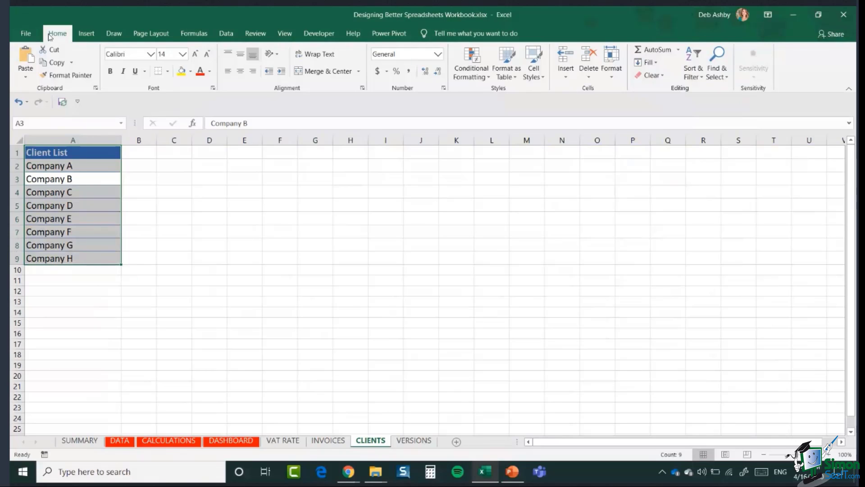
Step: Format A1:A9 as a Blue Table Style Light 9 table with headers
left_click(512, 77)
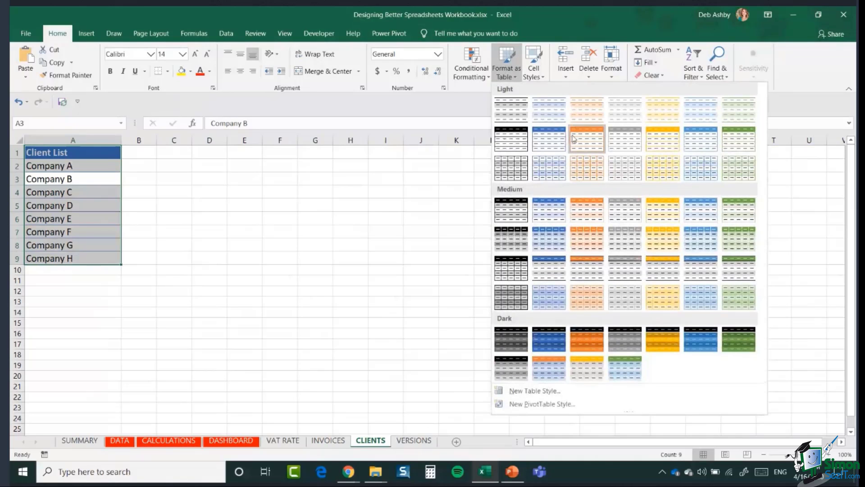
left_click(548, 144)
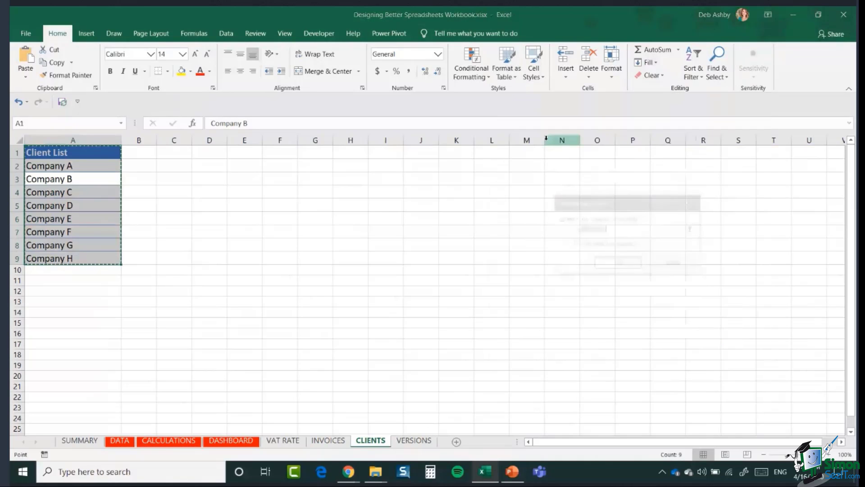
left_click_drag(615, 203, 350, 177)
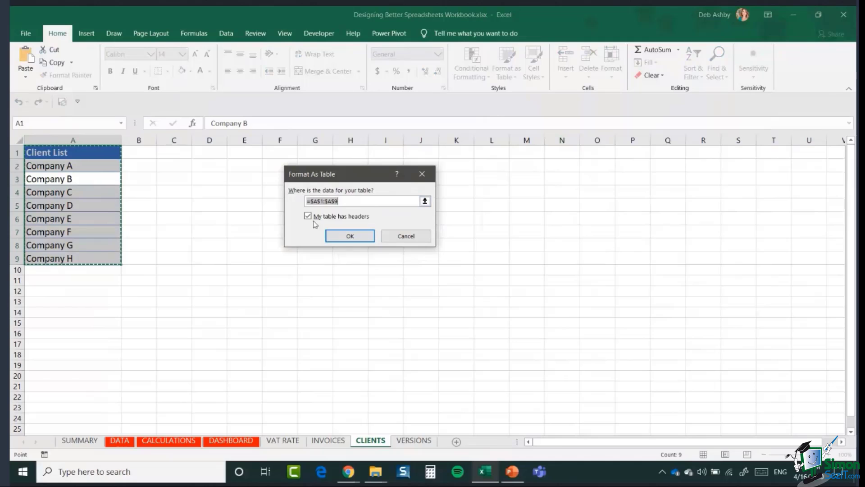
left_click(350, 236)
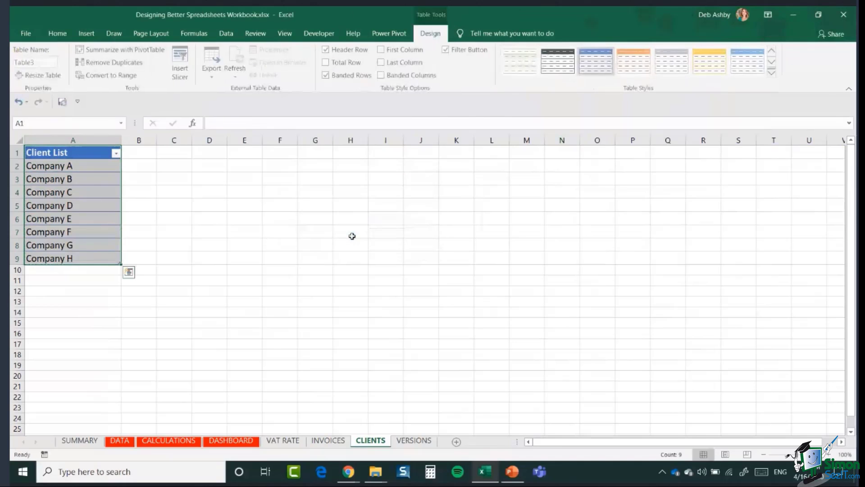
left_click(72, 191)
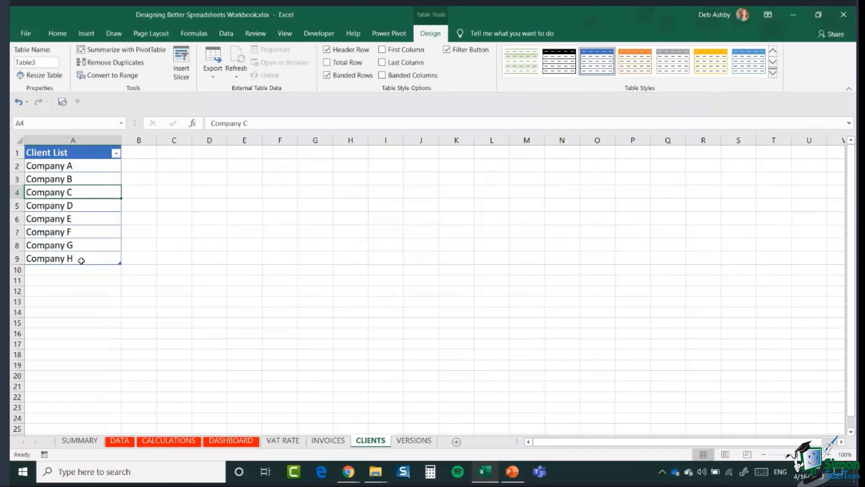
left_click(88, 182)
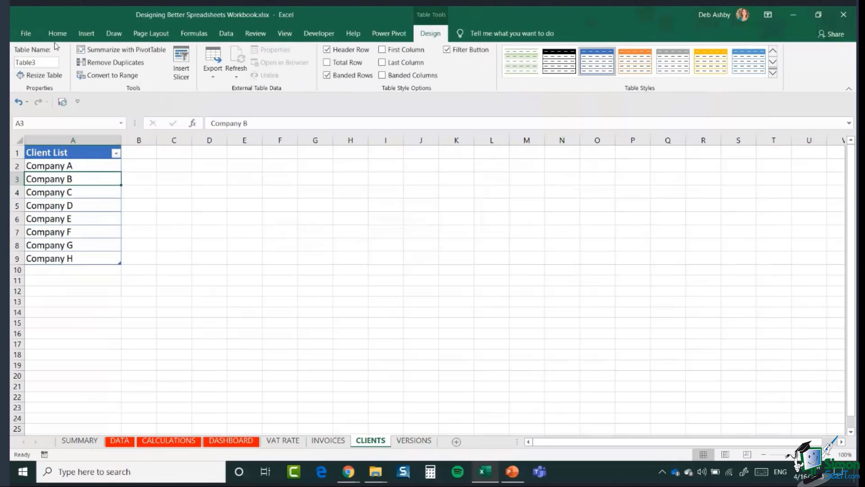
Step: Rename the table from Table3 to ClientList, then select the client names A2:A9
left_click(41, 62)
type("ClientList")
left_click_drag(82, 166, 79, 258)
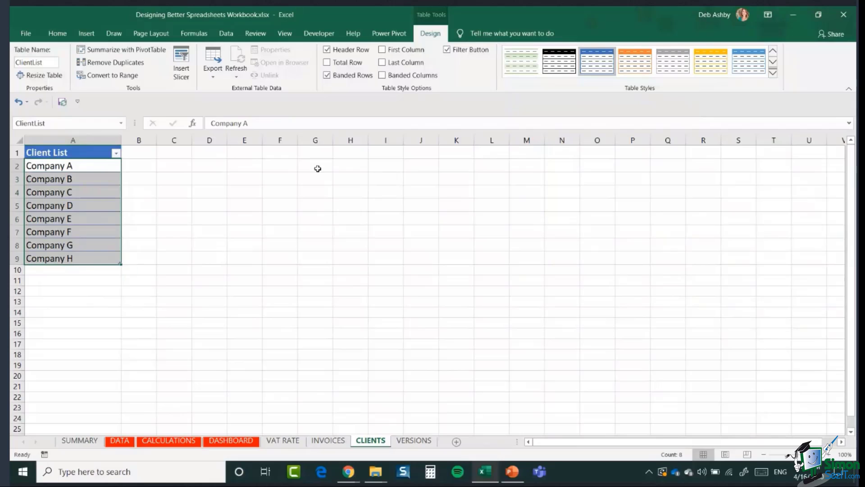
left_click_drag(318, 169, 315, 257)
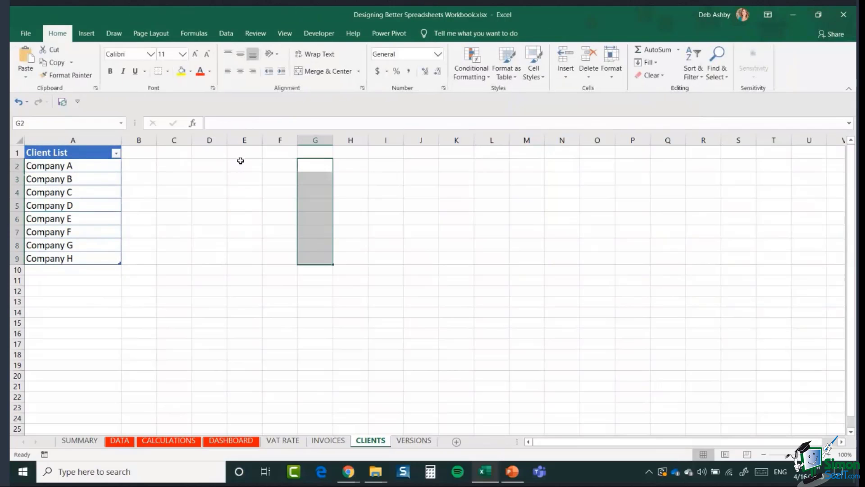
Step: Select the client names A2:A9 and name the range Companies in the Name Box
left_click(398, 234)
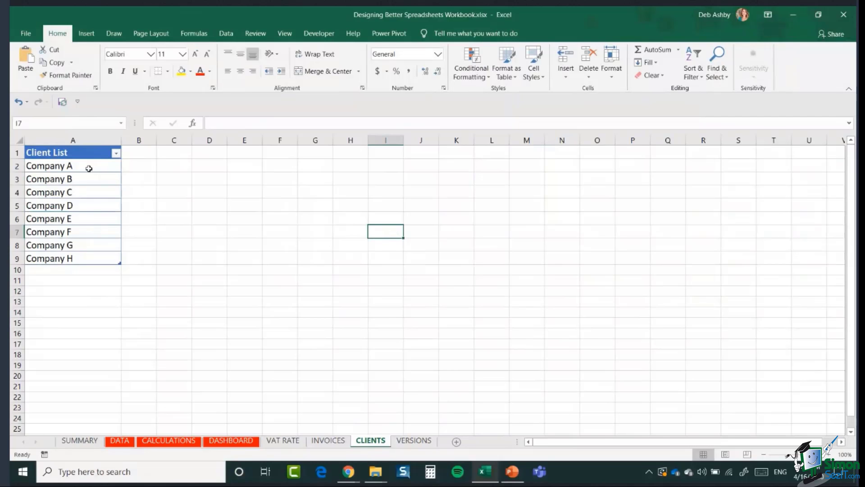
left_click_drag(89, 168, 90, 244)
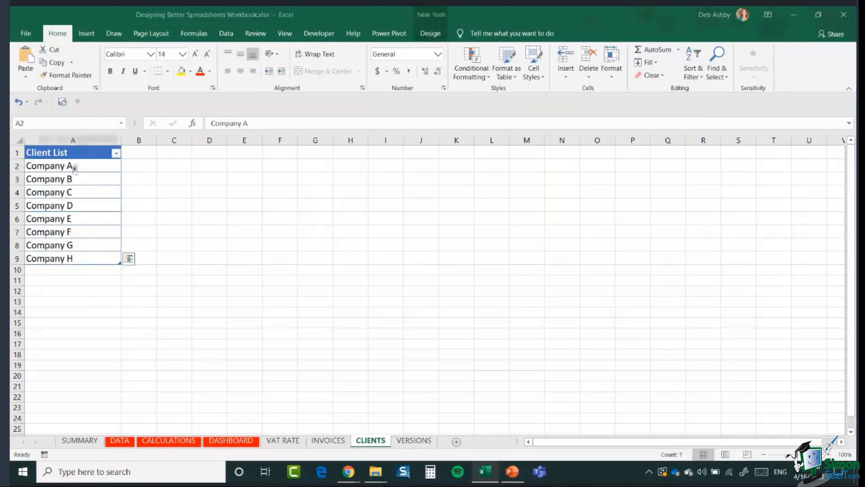
left_click_drag(83, 165, 78, 256)
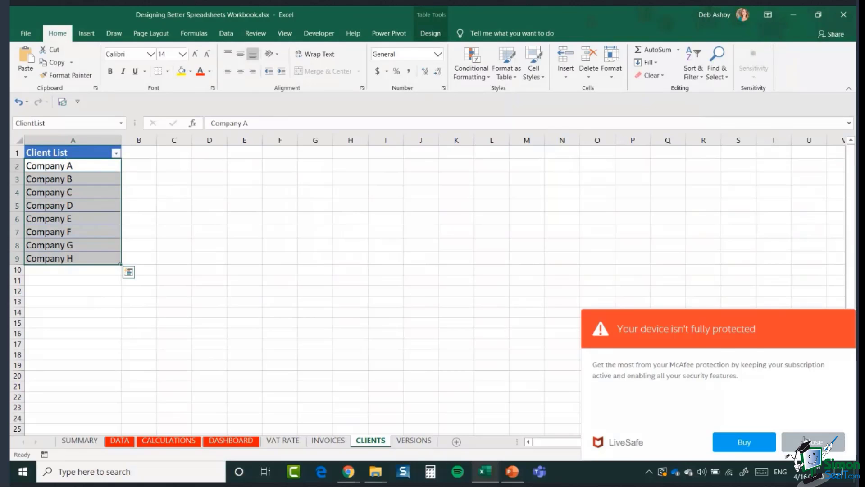
left_click(805, 441)
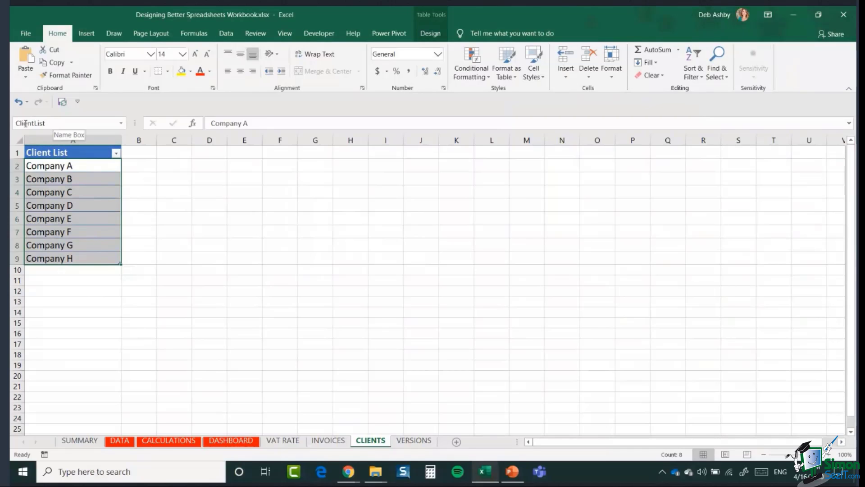
left_click(54, 123)
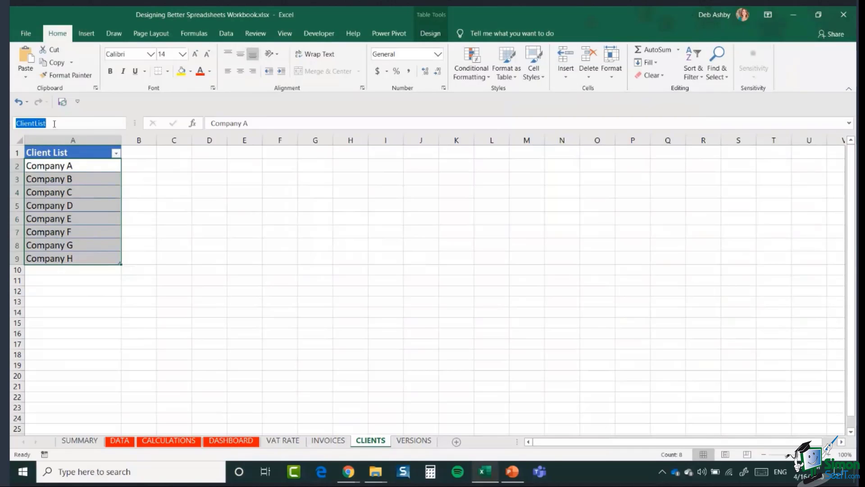
type("Co")
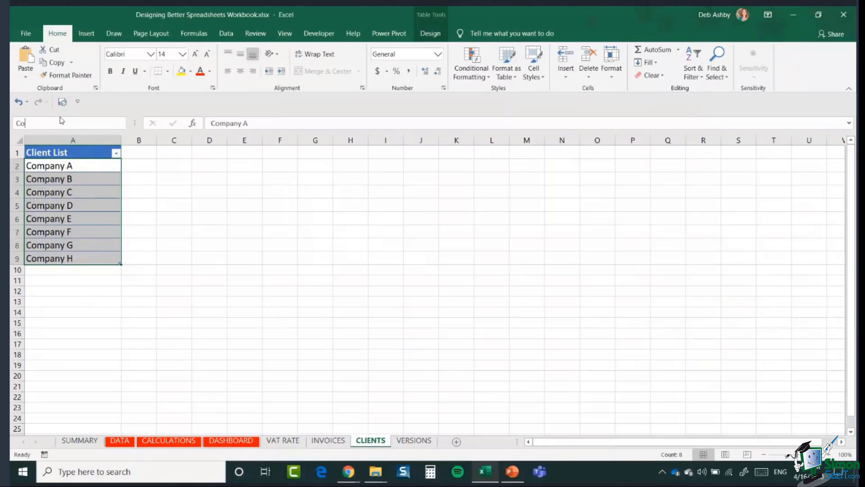
type("mpanies")
key("Return")
Step: On INVOICES, set Data Validation for C4 to allow a List
left_click(324, 441)
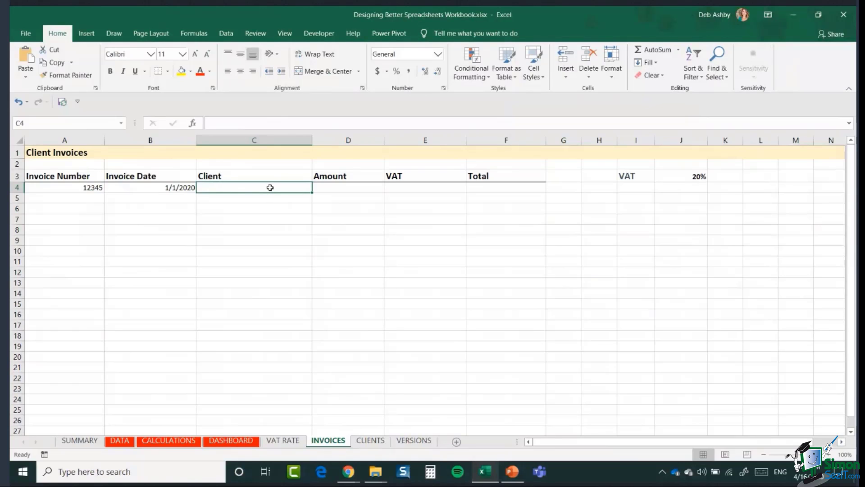
left_click(224, 34)
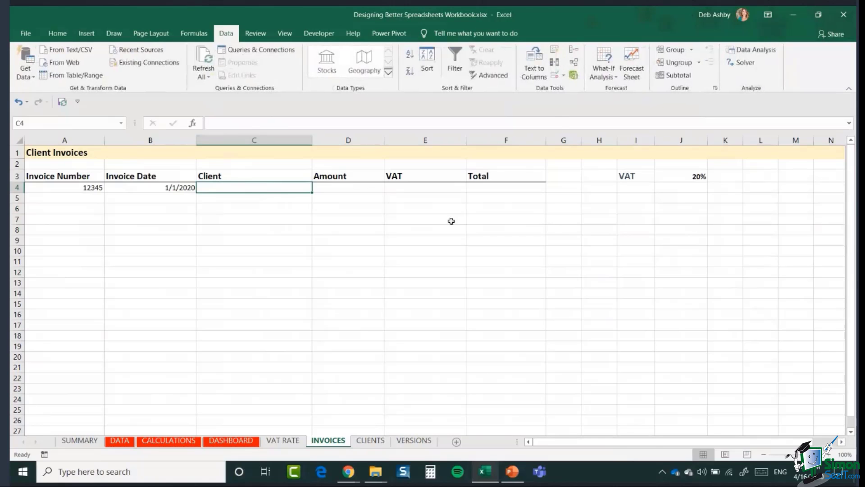
left_click(563, 76)
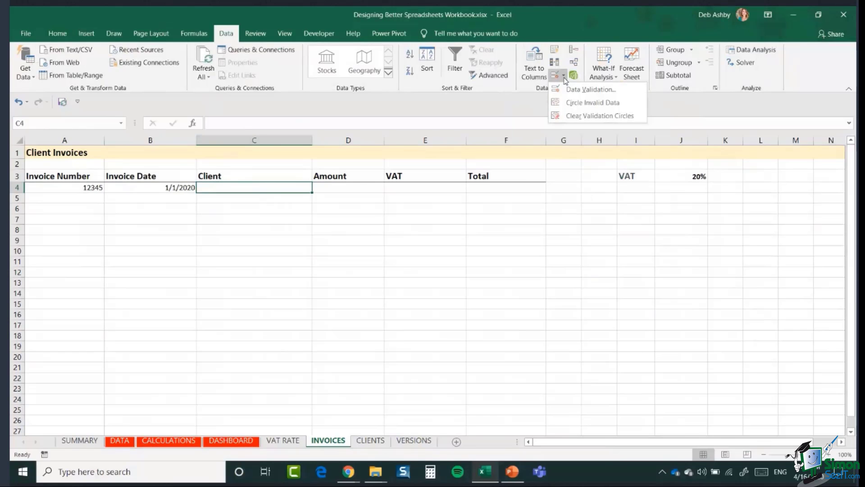
left_click(564, 89)
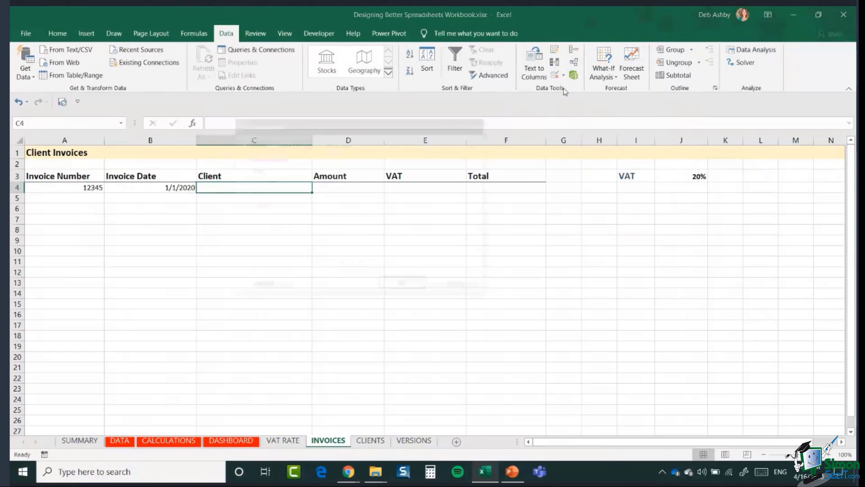
left_click_drag(402, 131, 557, 142)
left_click(476, 192)
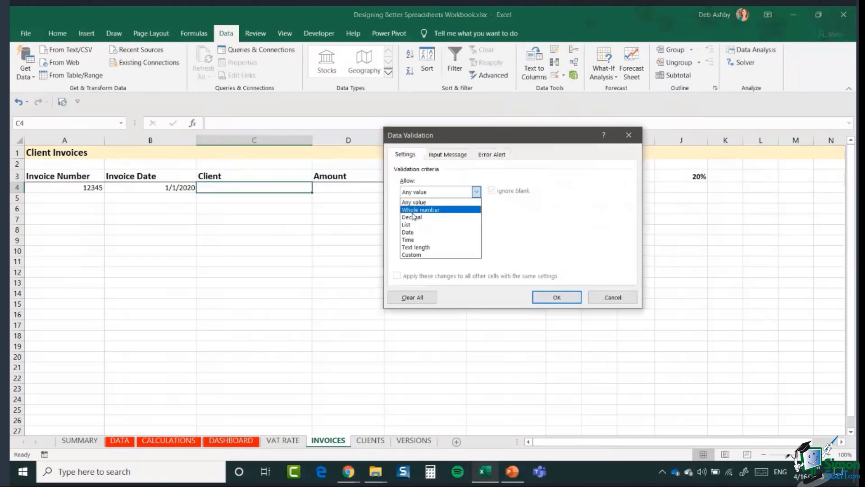
left_click(408, 225)
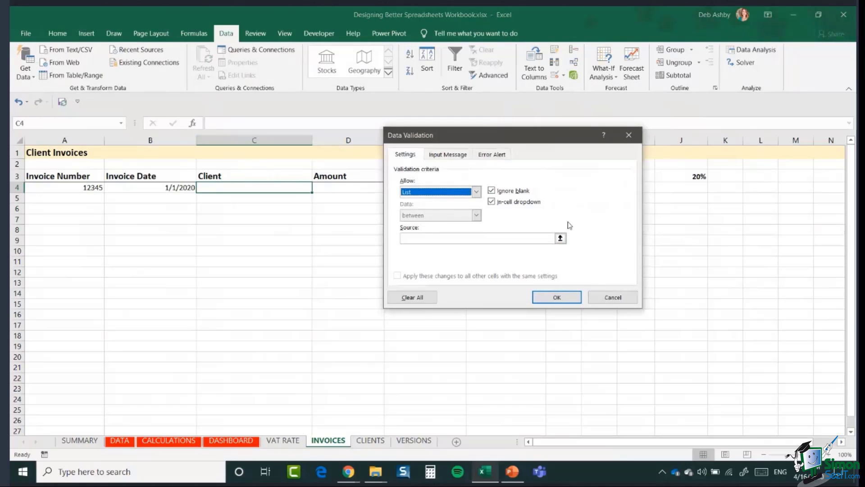
Step: Set the list source to =Companies via the F3 paste-name list and apply the rule
left_click(408, 238)
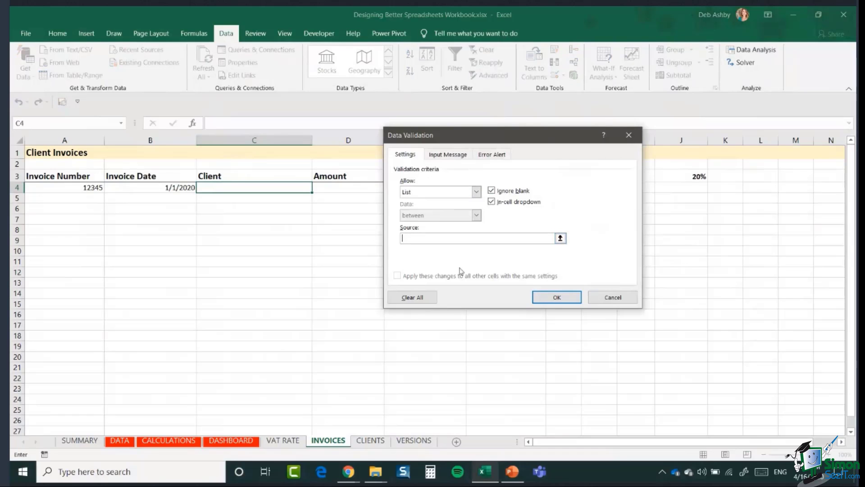
type("=")
key("F3")
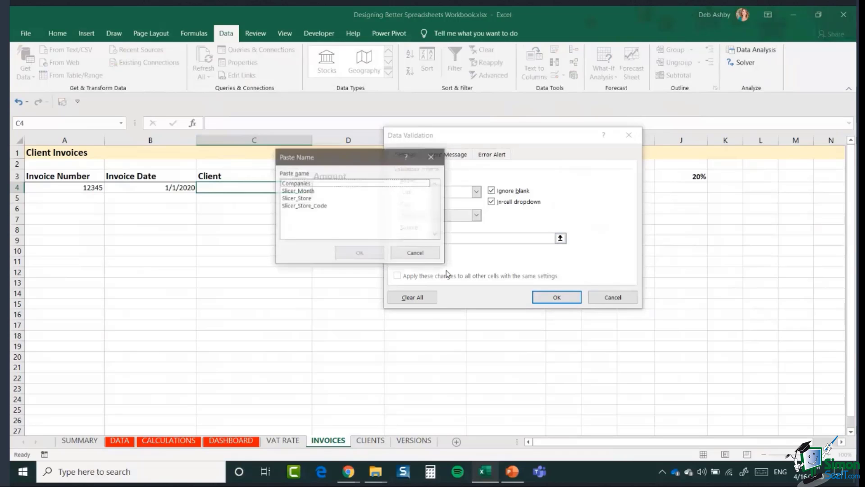
left_click_drag(353, 159, 687, 133)
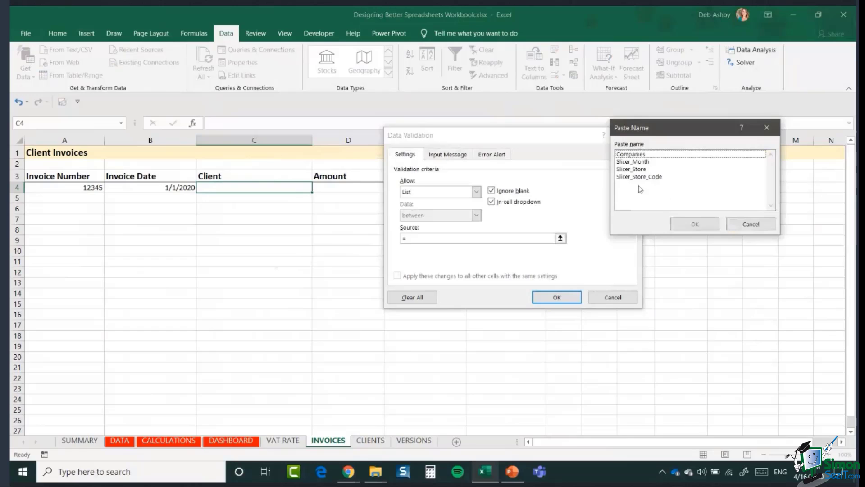
left_click(639, 155)
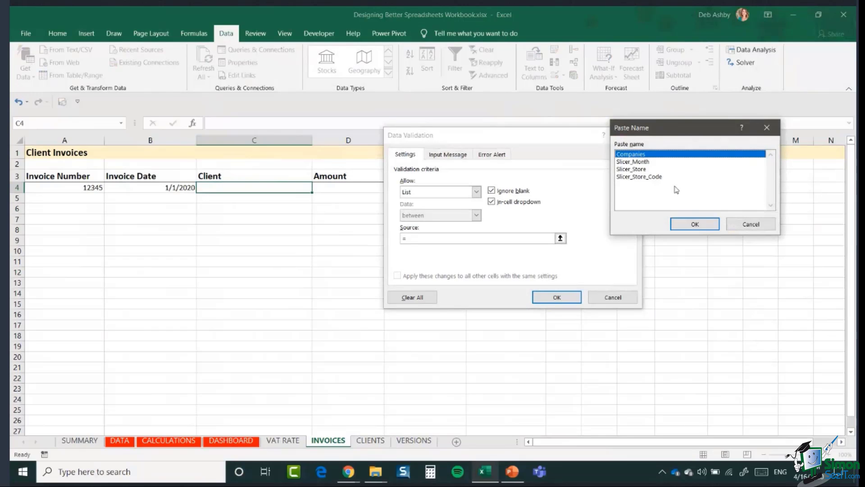
left_click(689, 224)
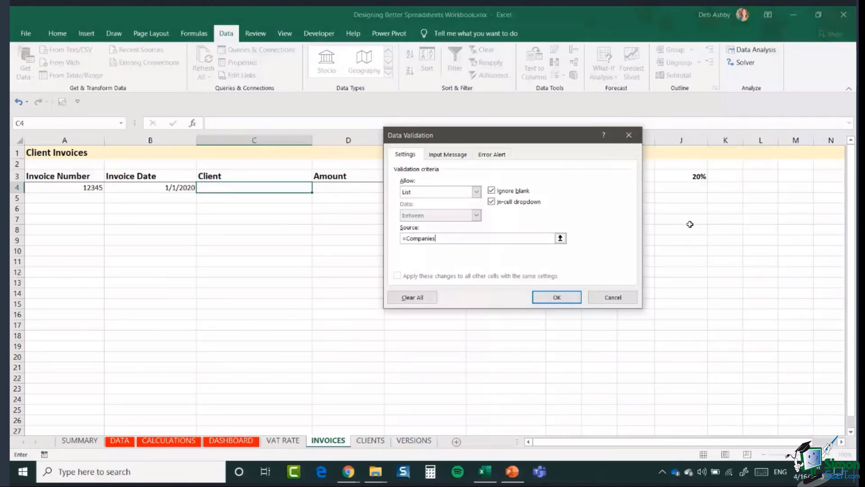
left_click(561, 296)
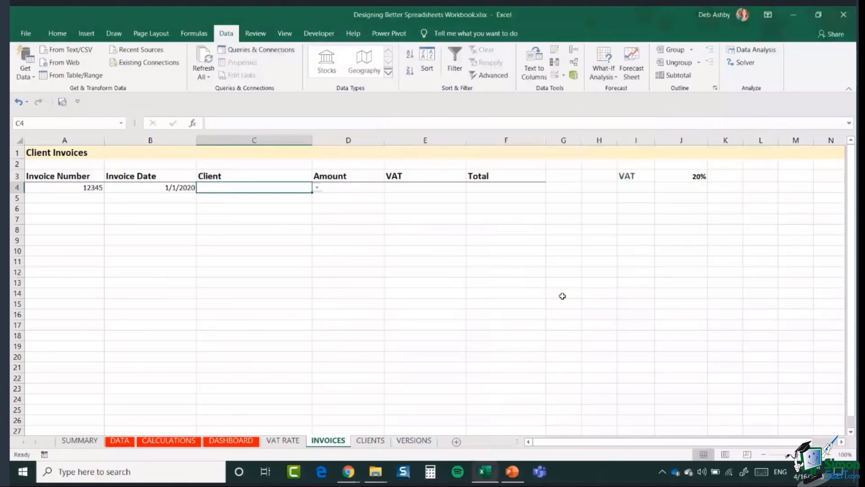
Step: Copy C4's client dropdown validation down column C with the fill handle
left_click(317, 188)
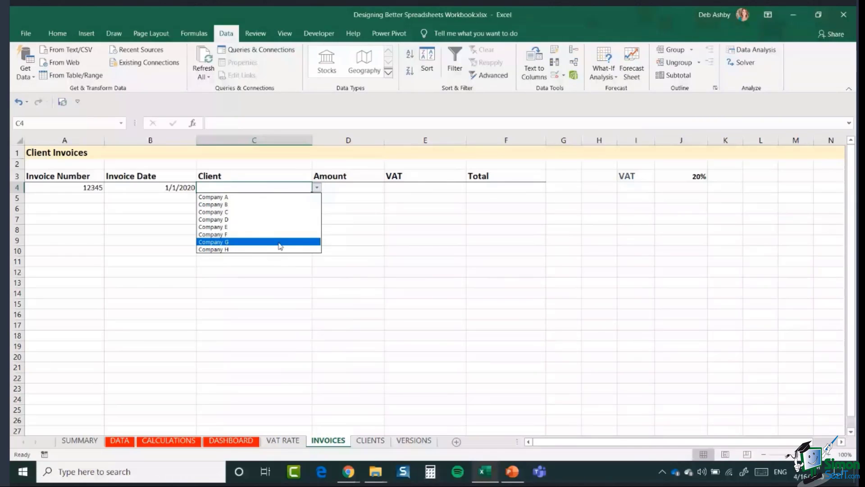
left_click(295, 187)
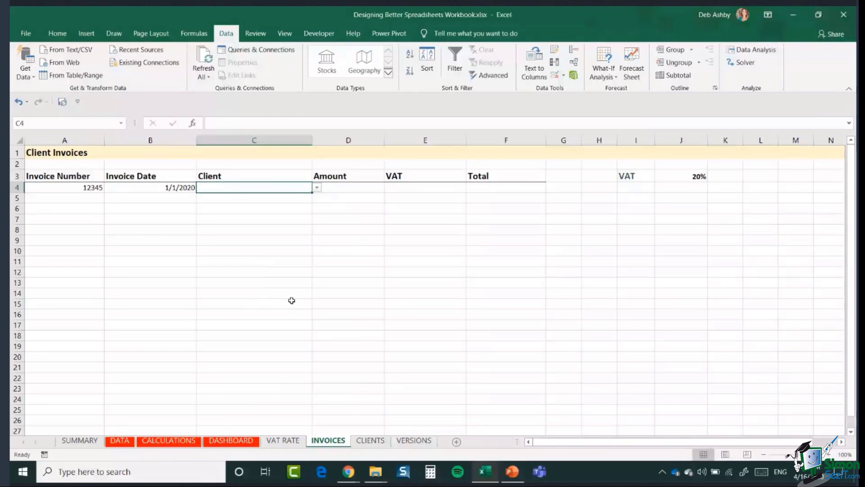
left_click_drag(312, 192, 326, 397)
Step: Check that C5's dropdown works, then choose Company D as C4's client
scroll(358, 286, "up", 3)
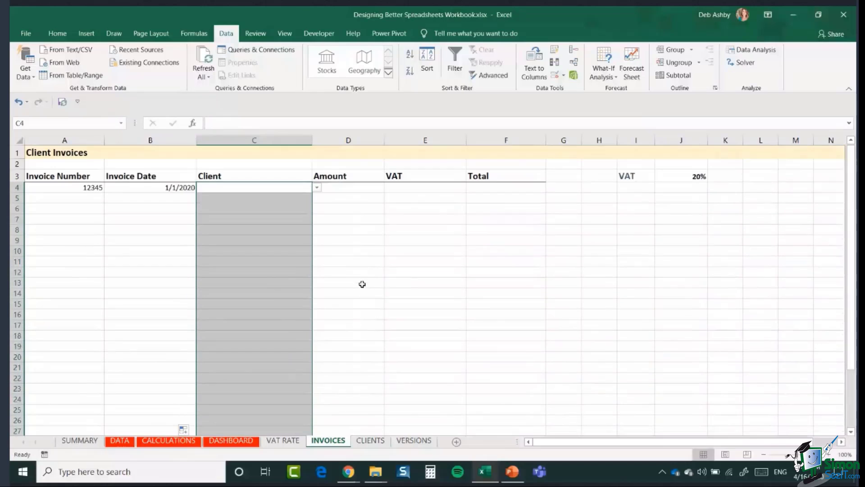
left_click(276, 200)
left_click(317, 199)
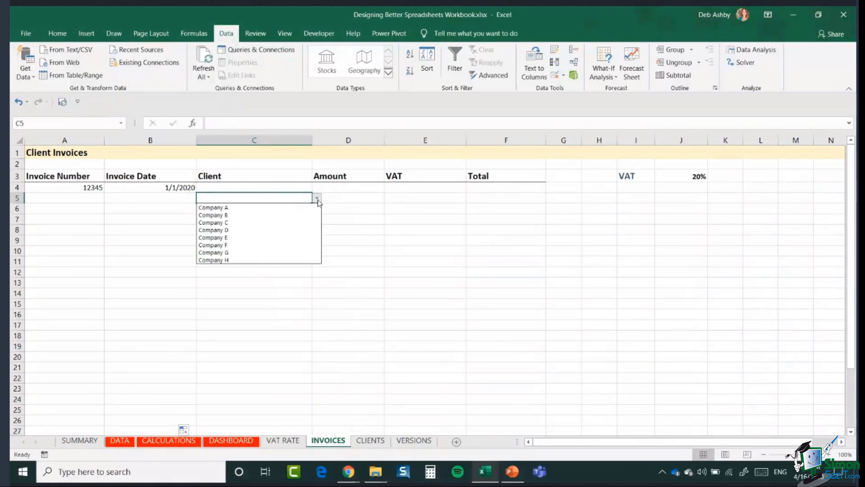
left_click(292, 188)
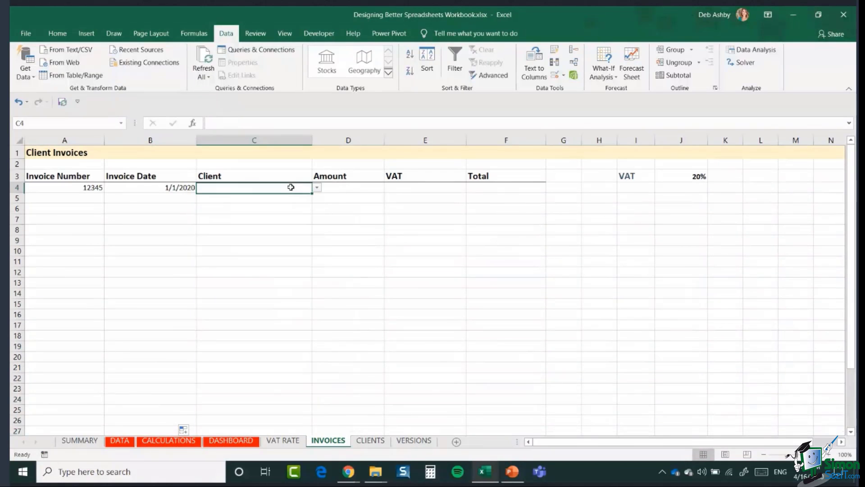
left_click(318, 188)
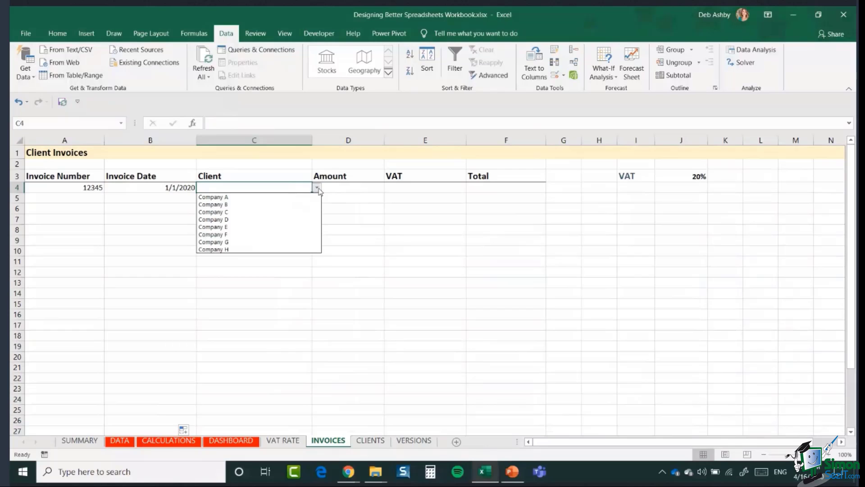
left_click(264, 220)
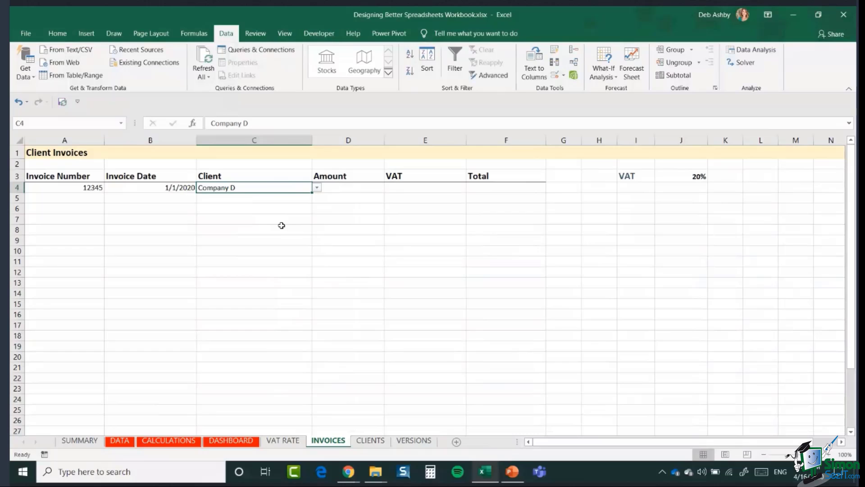
left_click(318, 188)
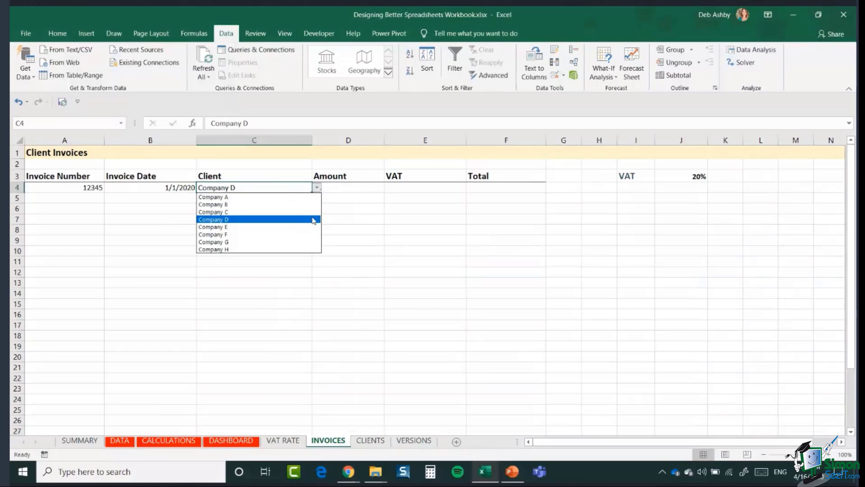
Step: Keep Company D in C4 and add Company X in A10 below Company H
left_click(258, 254)
left_click(370, 441)
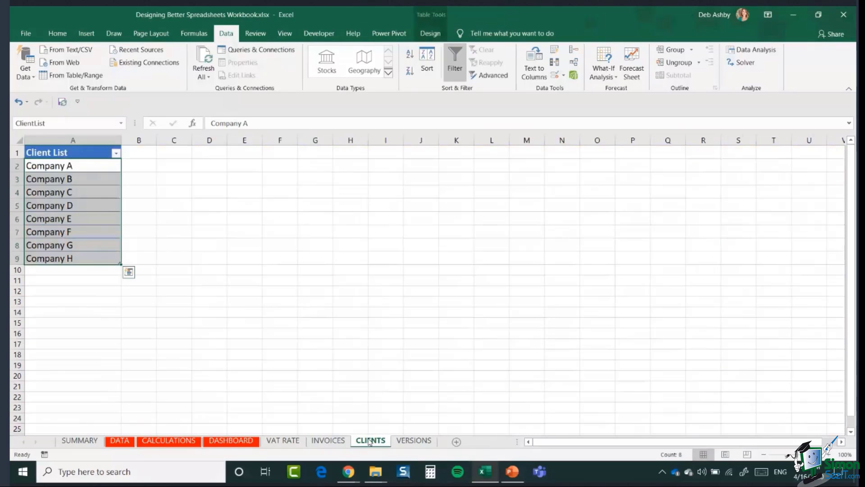
left_click(197, 230)
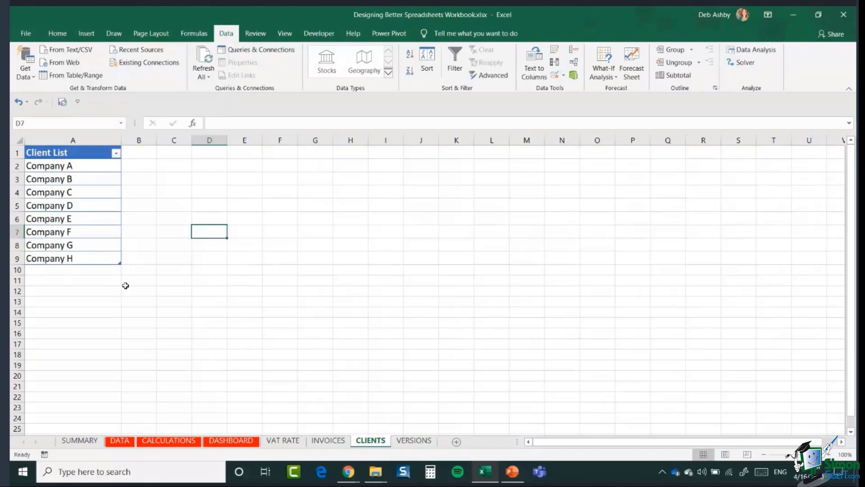
left_click(47, 270)
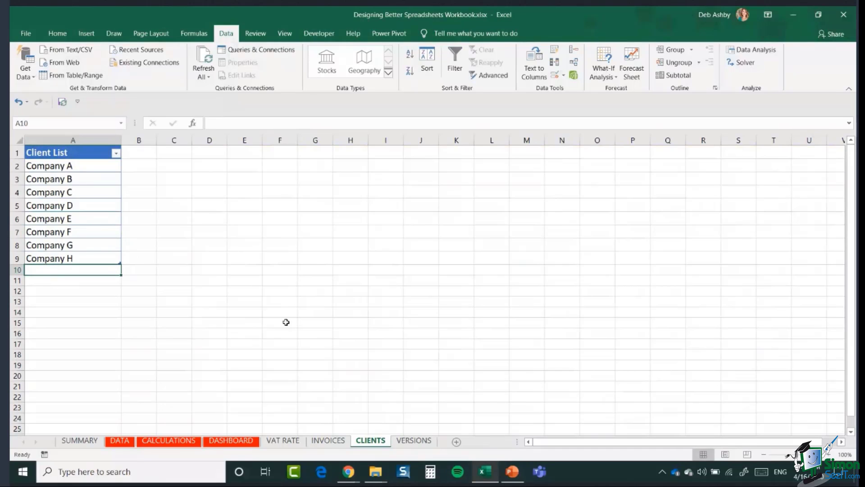
type("Com")
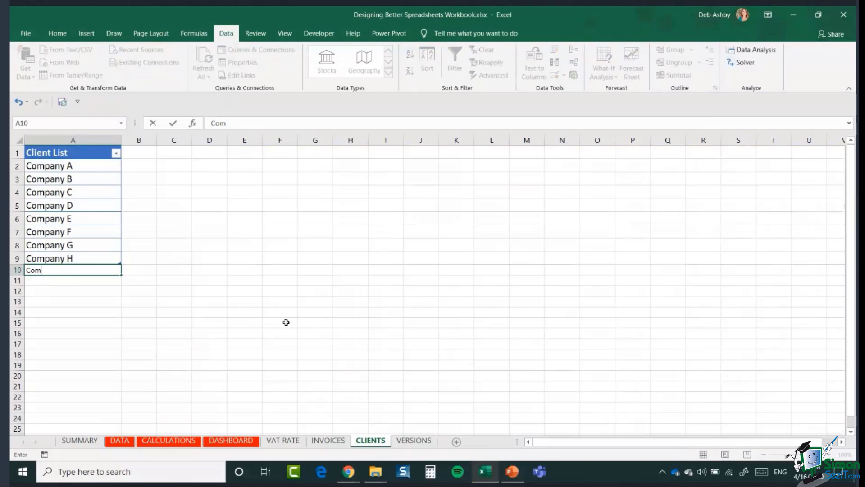
type("pany X")
key("Return")
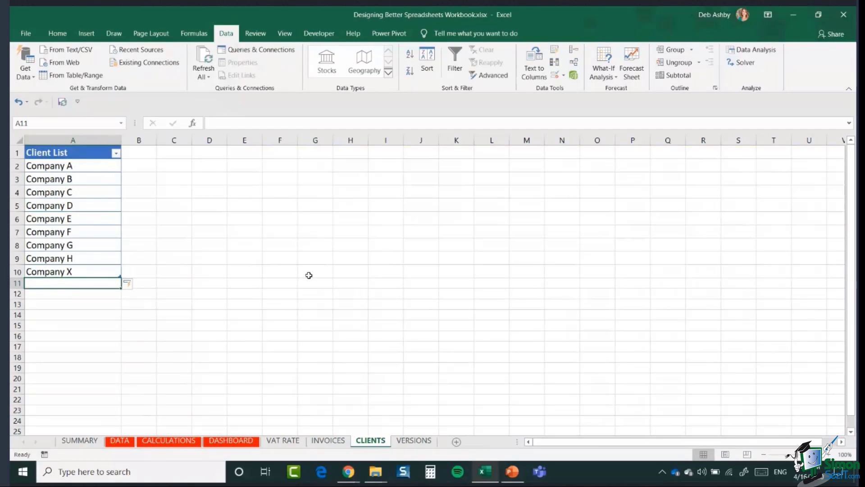
left_click(332, 441)
Step: Verify Company X is listed in C4's client dropdown, leaving Company D selected
left_click(318, 188)
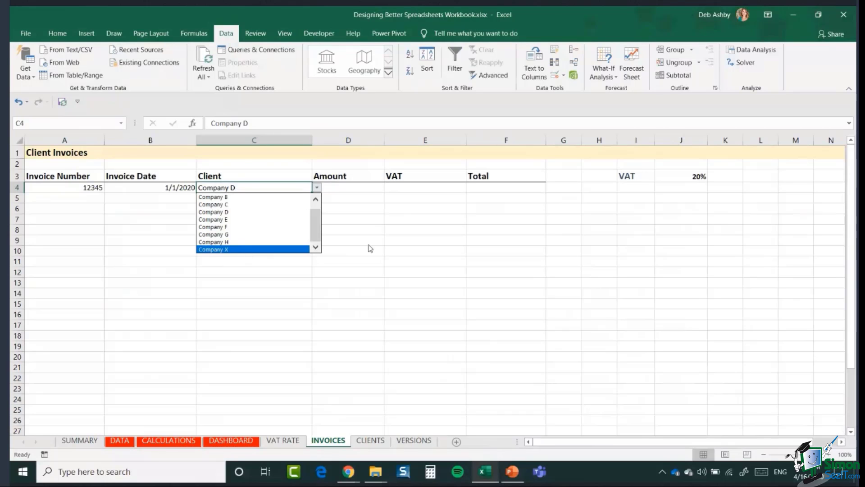
left_click(216, 212)
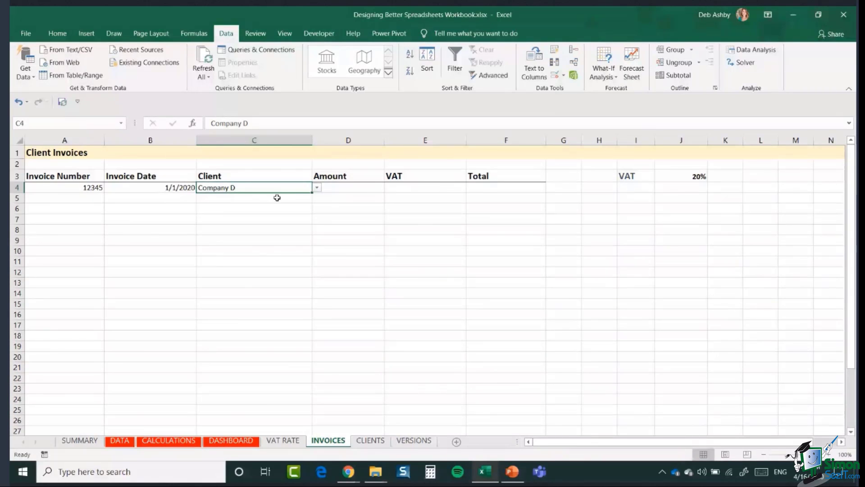
Step: Enter amount 500 in D4 and VAT formula =D4*$J$3 in E4
left_click(374, 187)
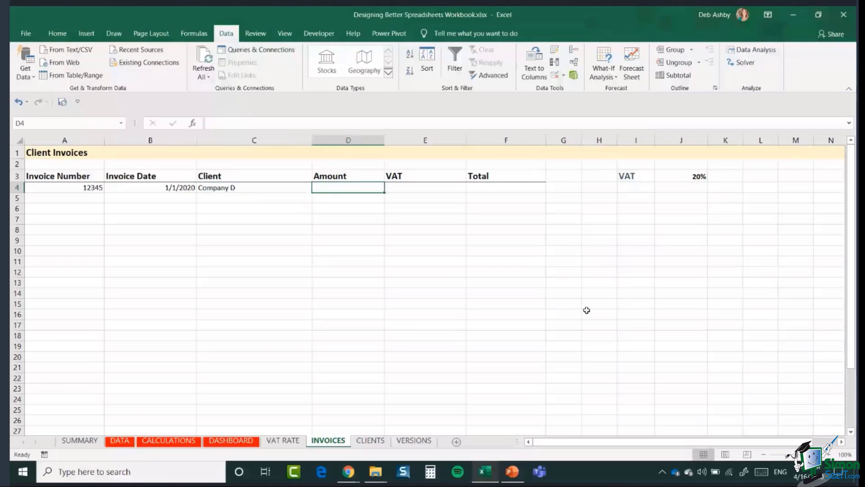
type("500")
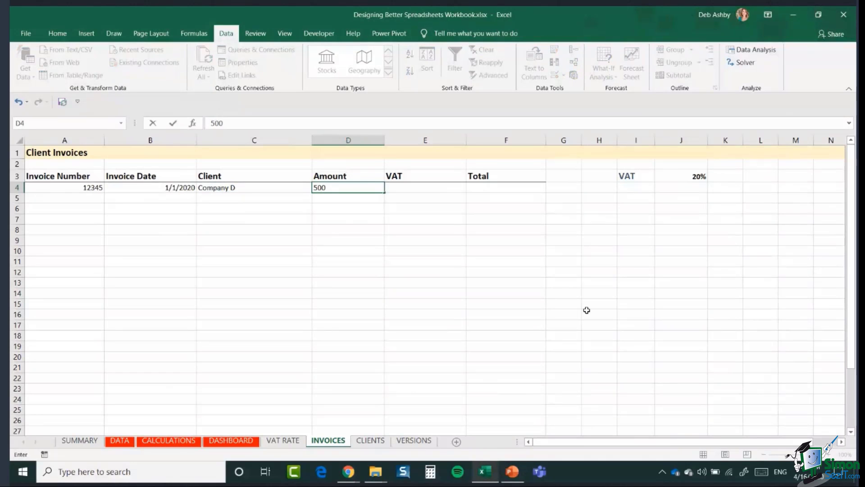
key("Tab")
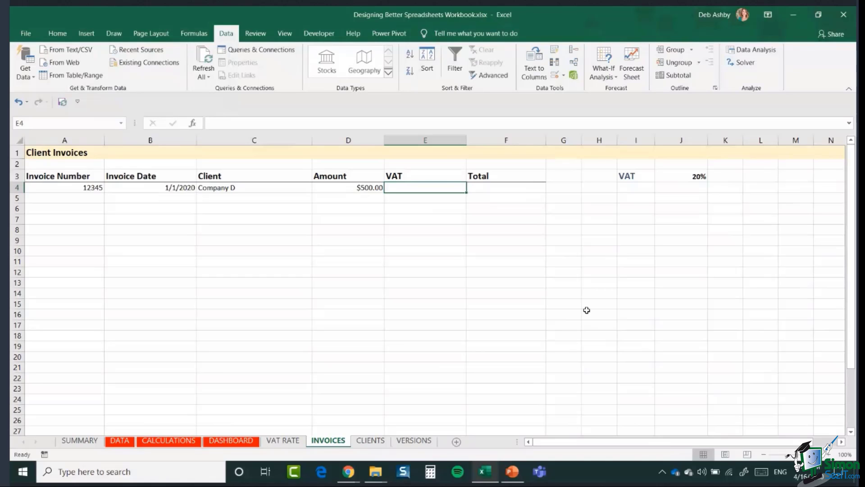
type("=")
left_click(329, 190)
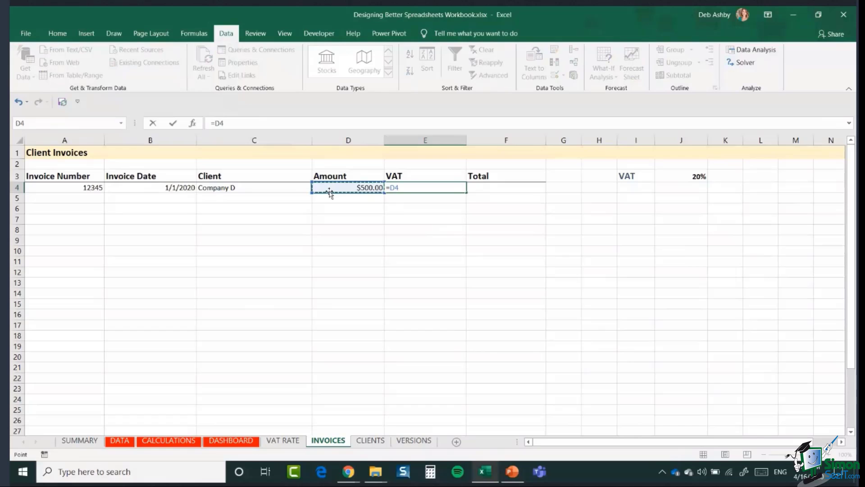
type("*")
left_click(682, 177)
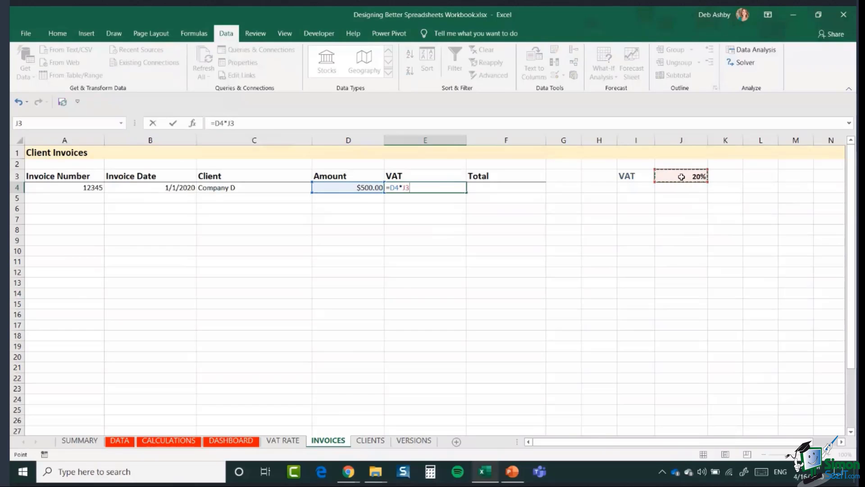
key("F4")
key("Return")
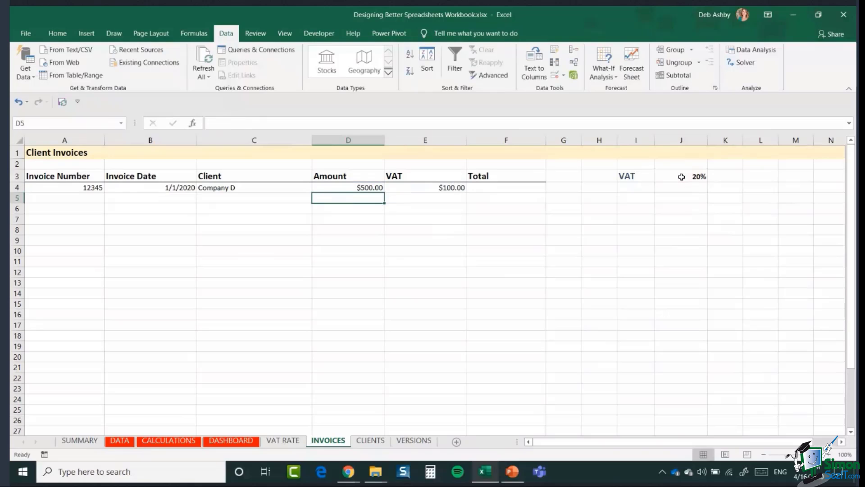
Step: Calculate the Total in F4 with =D4+E4, giving $600.00
left_click(528, 191)
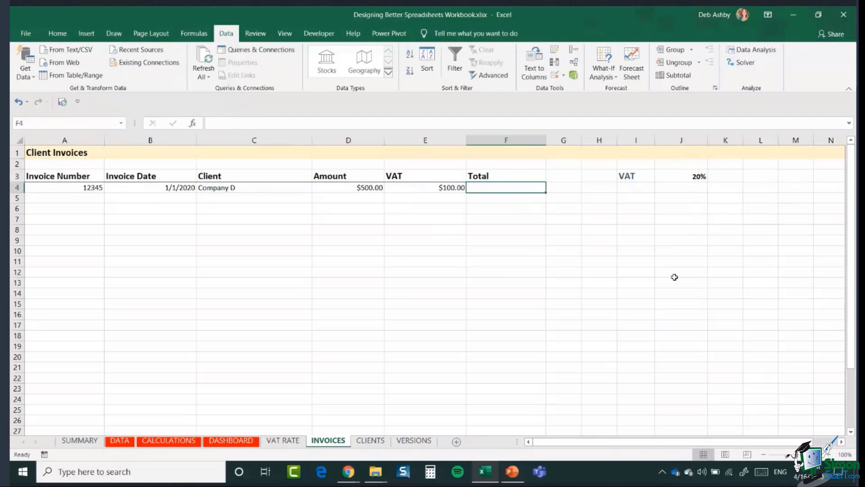
type("=")
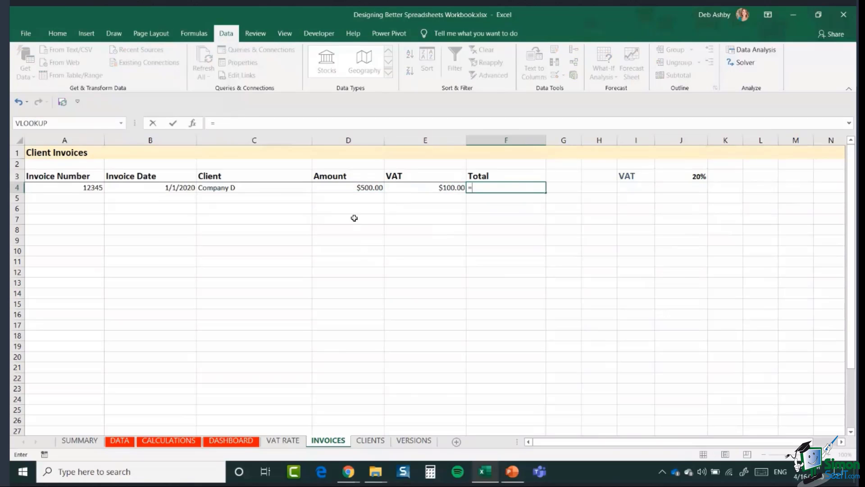
left_click(341, 187)
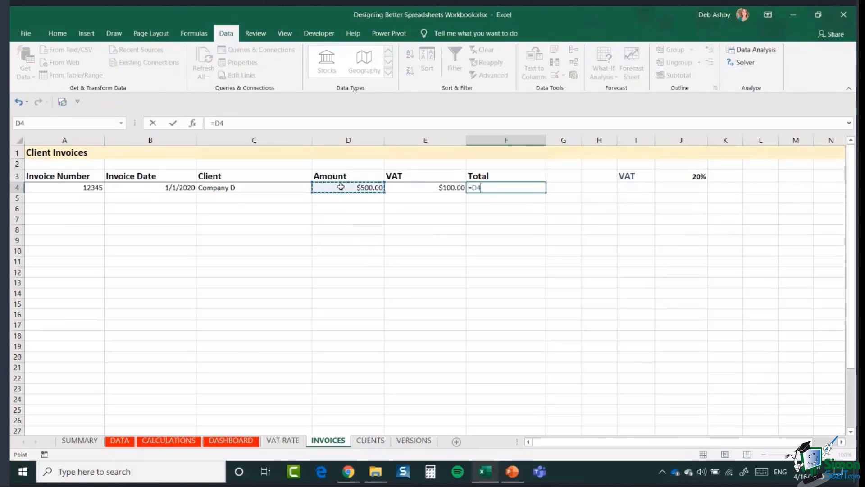
type("+")
left_click(428, 188)
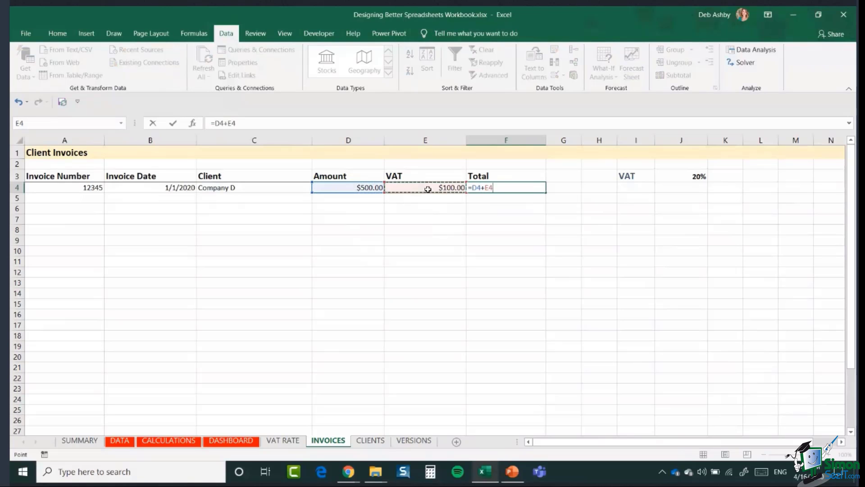
key("Return")
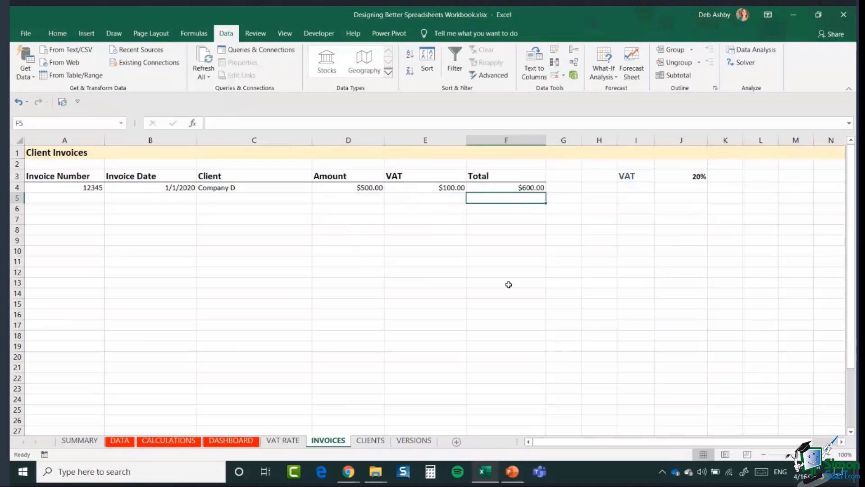
left_click(358, 229)
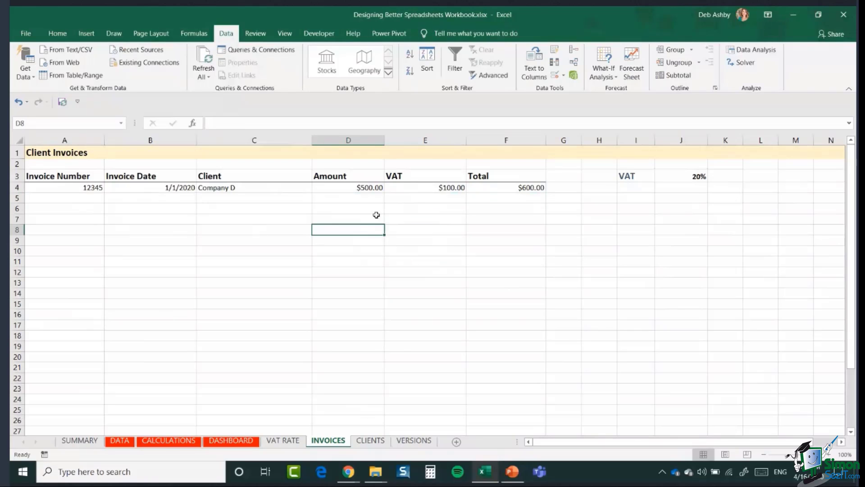
left_click(356, 192)
left_click_drag(382, 193, 372, 402)
scroll(442, 286, "up", 3)
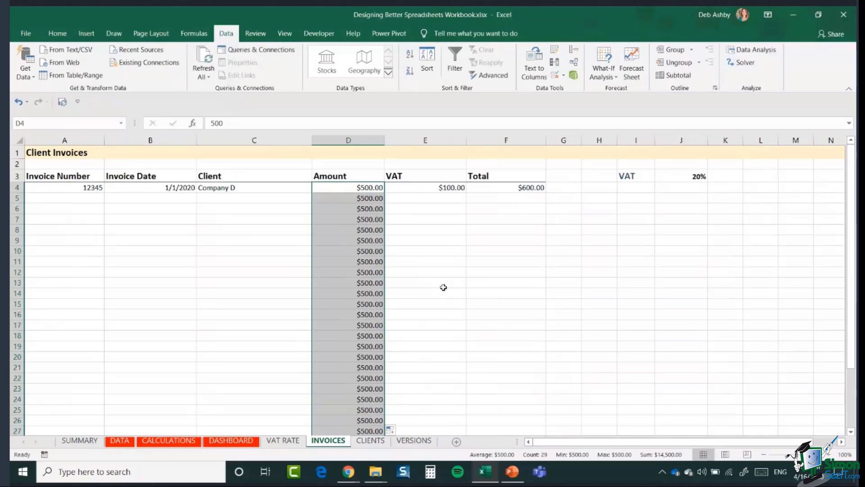
left_click(18, 102)
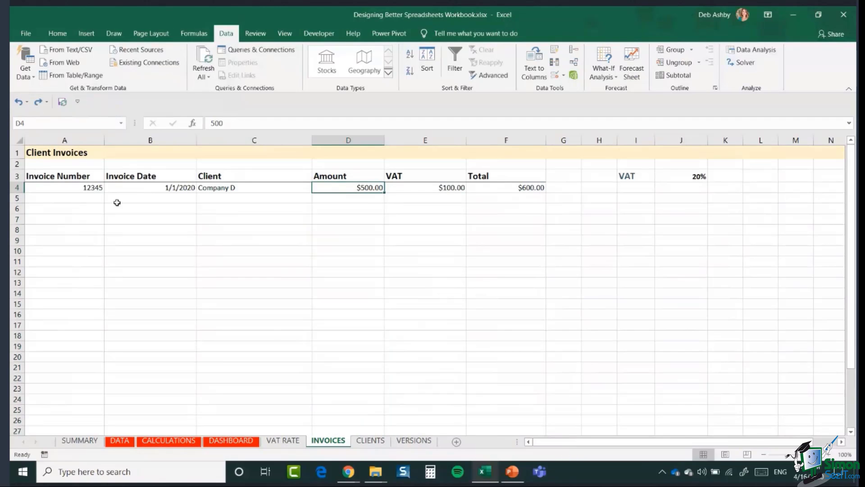
left_click(333, 198)
left_click(367, 188)
left_click(358, 199)
left_click(353, 191)
left_click(428, 187)
left_click(338, 188)
left_click(419, 190)
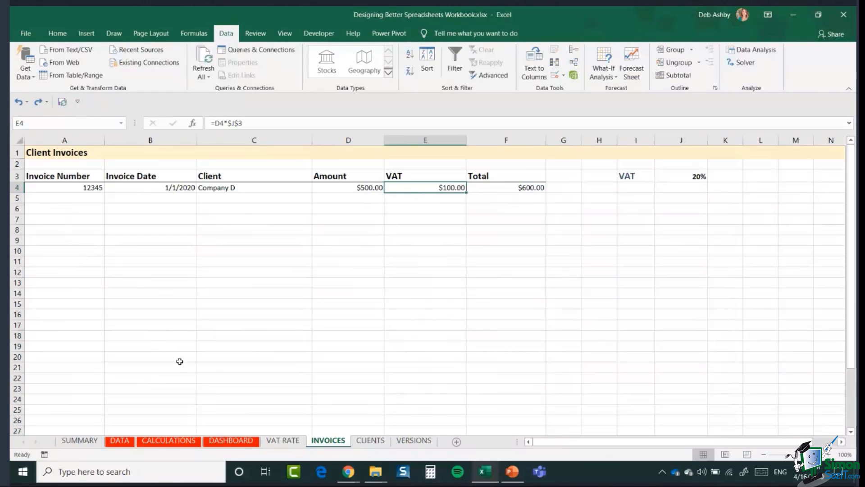
left_click(353, 275)
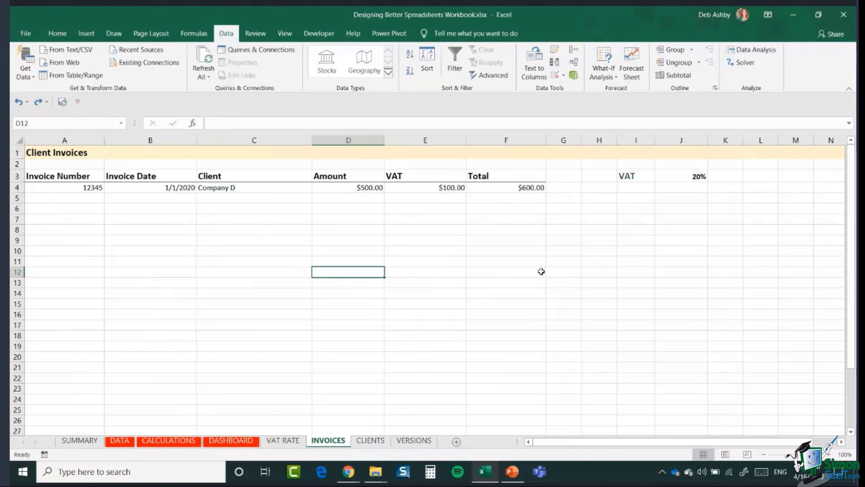
Step: Apply the Input cell style to the invoice entry area A4:D30
left_click(38, 188)
left_click_drag(192, 188, 368, 398)
scroll(574, 231, "up", 2)
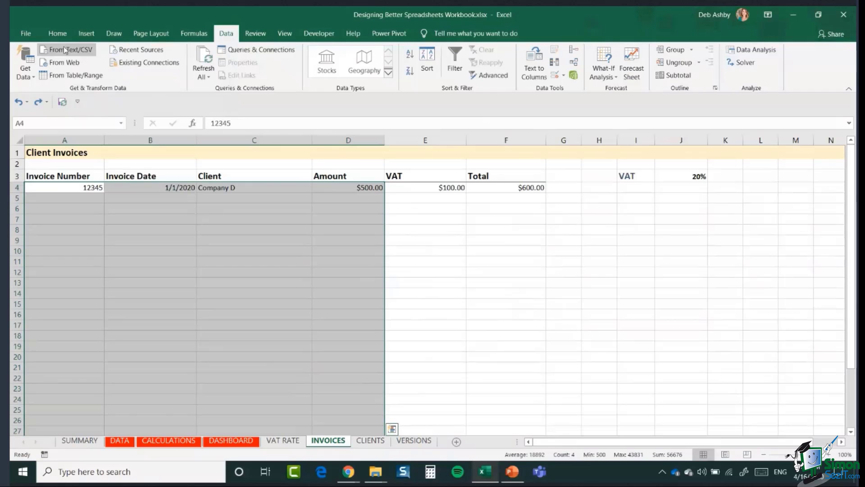
left_click(57, 34)
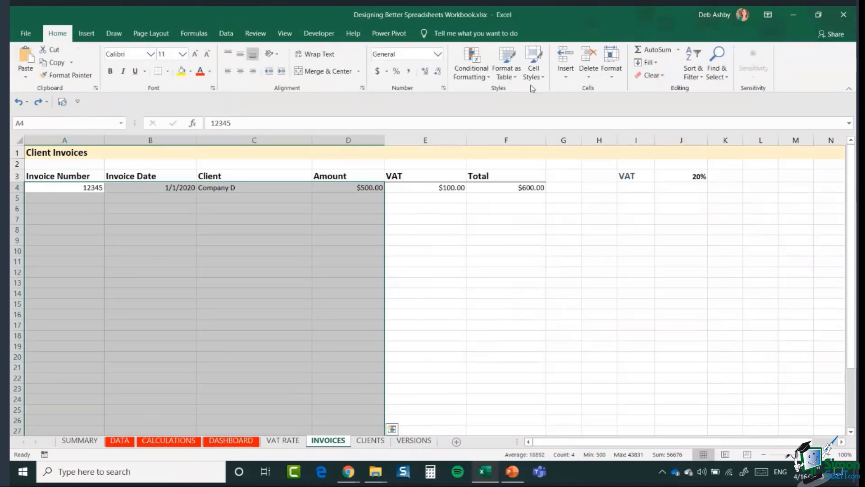
left_click(533, 72)
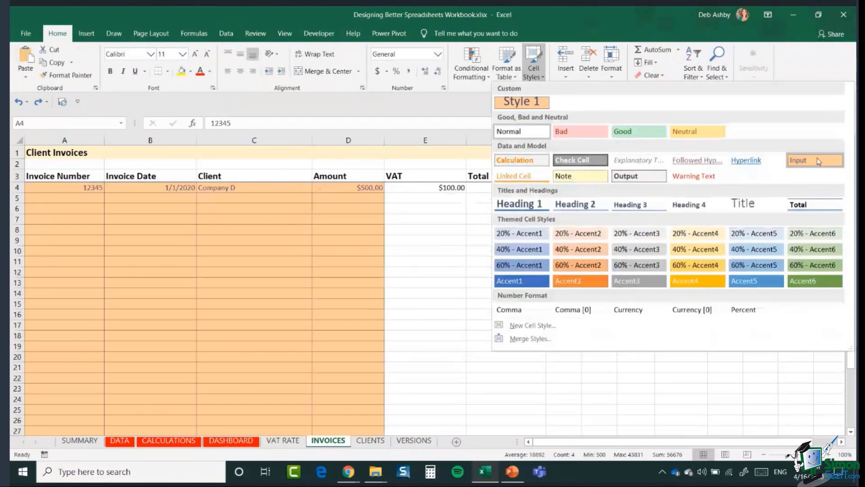
left_click(817, 160)
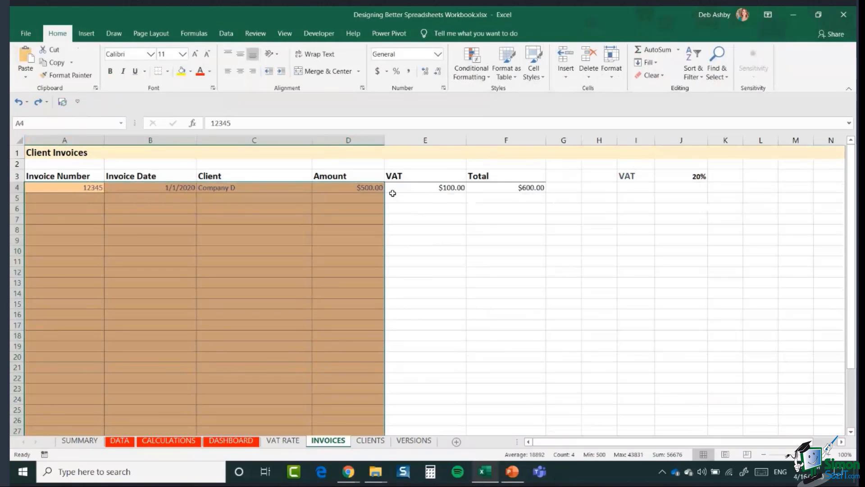
Step: Apply the Calculation cell style to the VAT and Total cells E4:F28
left_click_drag(392, 193, 532, 380)
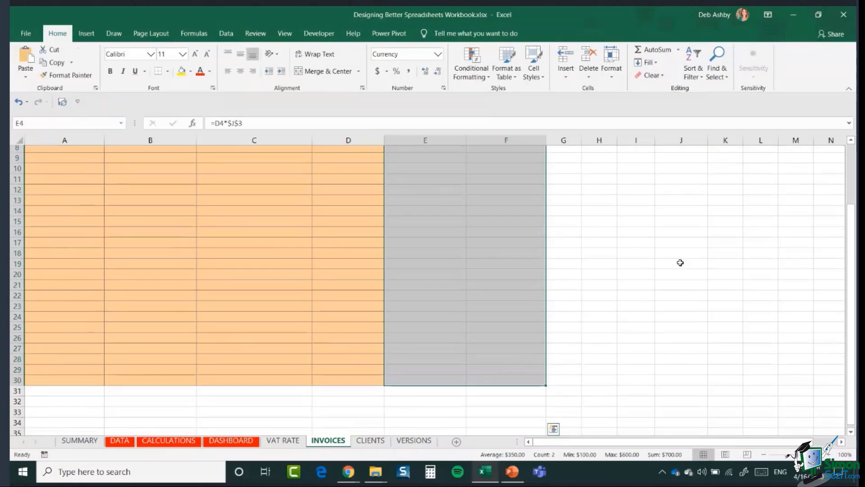
scroll(680, 262, "up", 3)
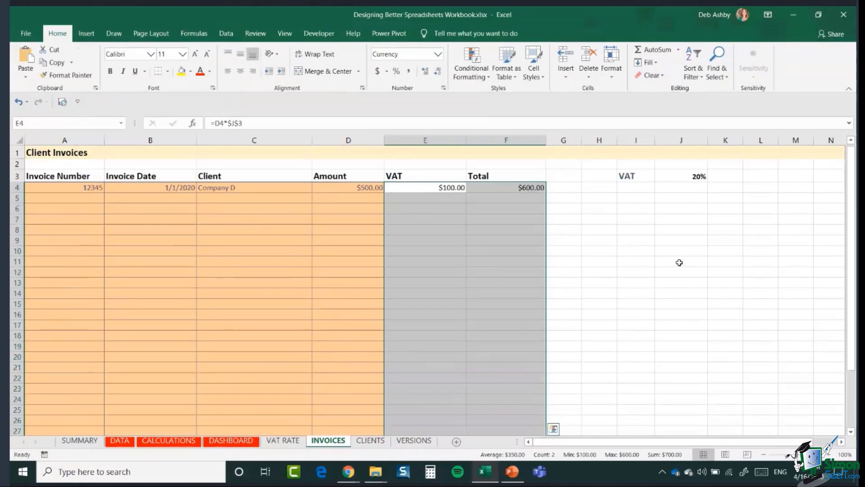
left_click(534, 73)
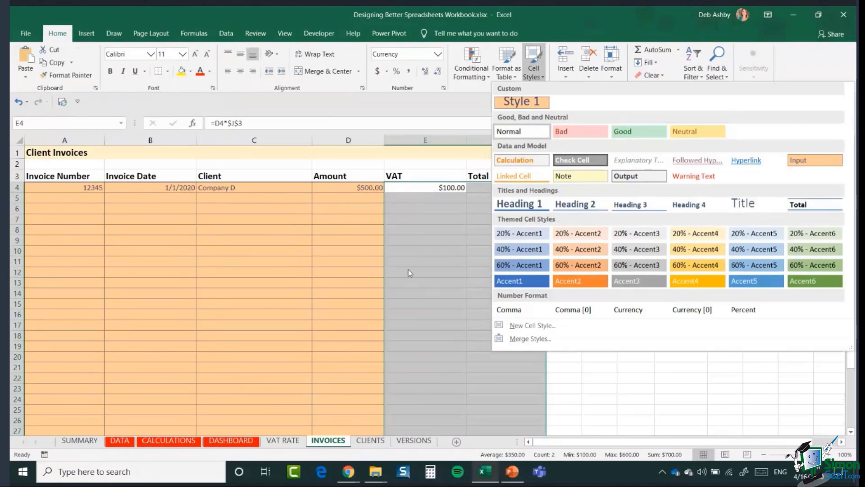
left_click(530, 163)
left_click(635, 261)
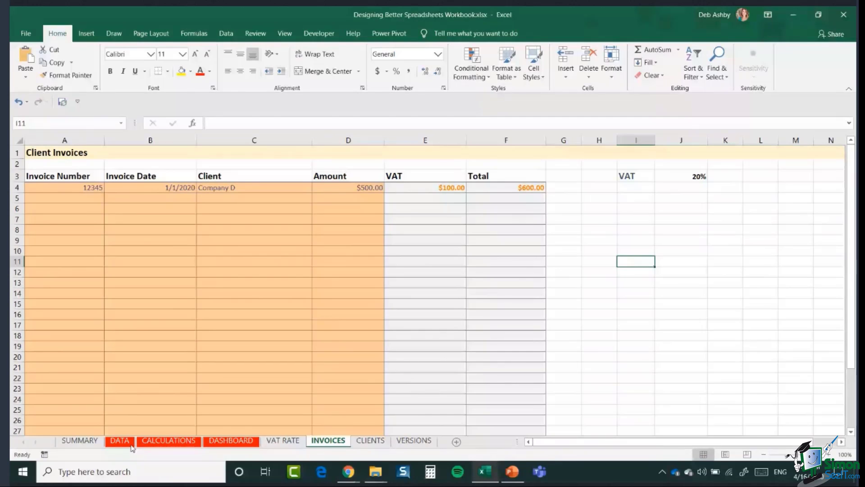
Step: Give the 20% VAT rate in J3 the orange Input cell style, then select A4:D30
left_click(86, 442)
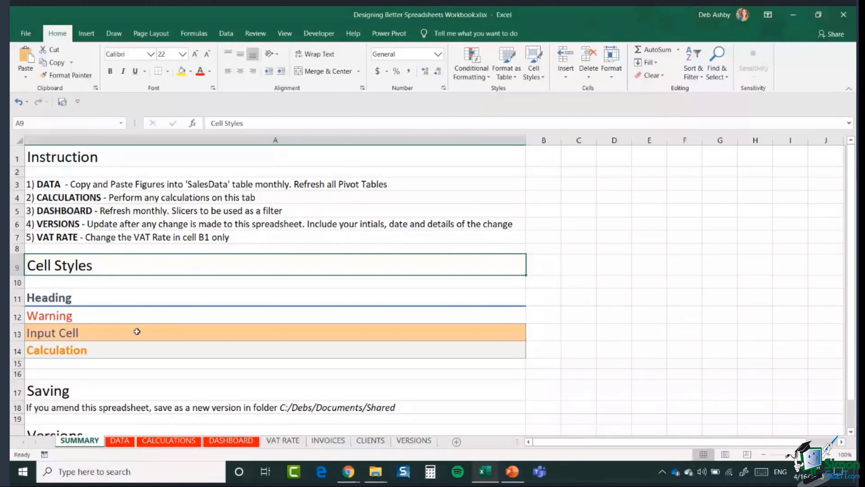
left_click(328, 441)
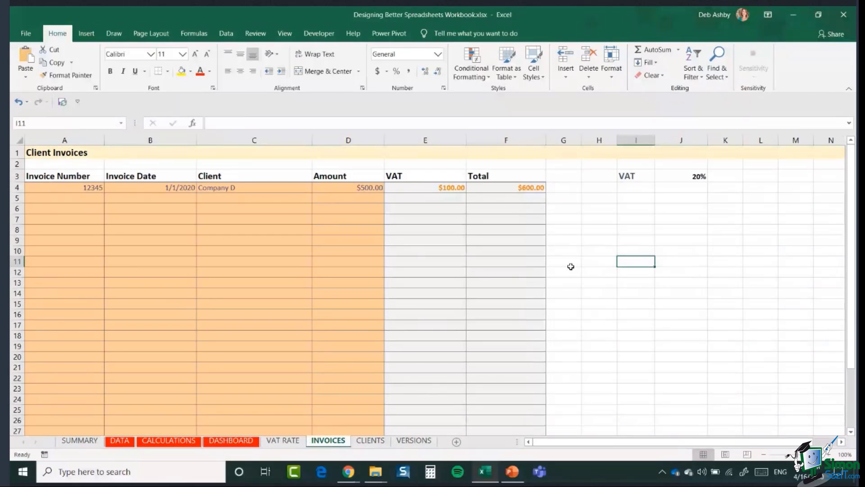
left_click(672, 178)
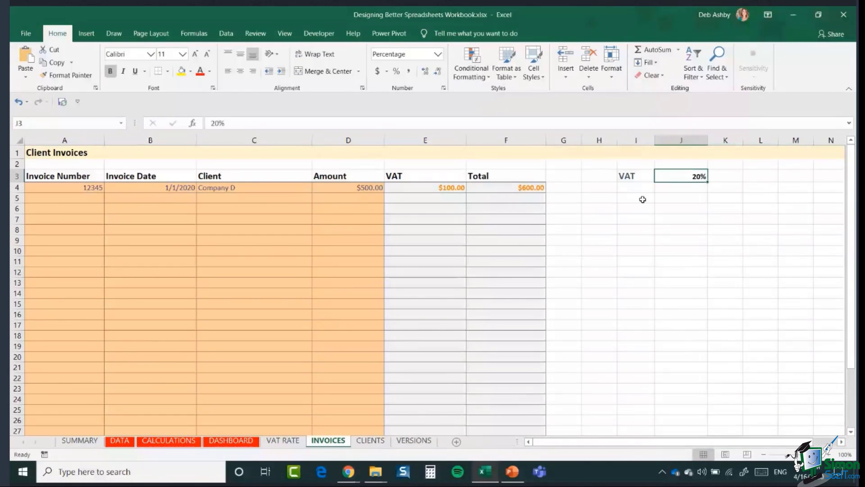
left_click(536, 74)
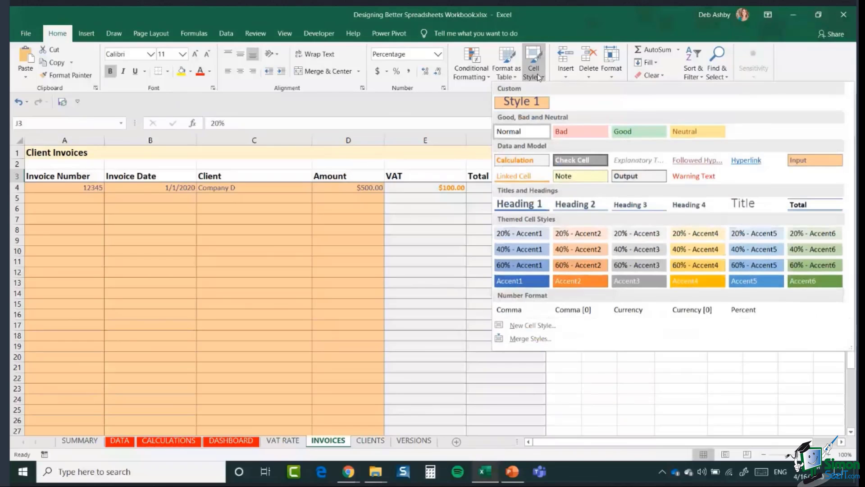
left_click(807, 161)
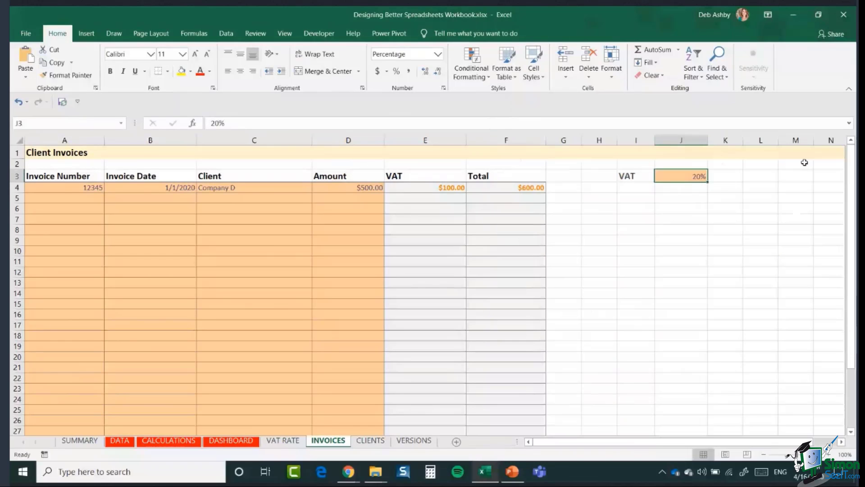
left_click(615, 325)
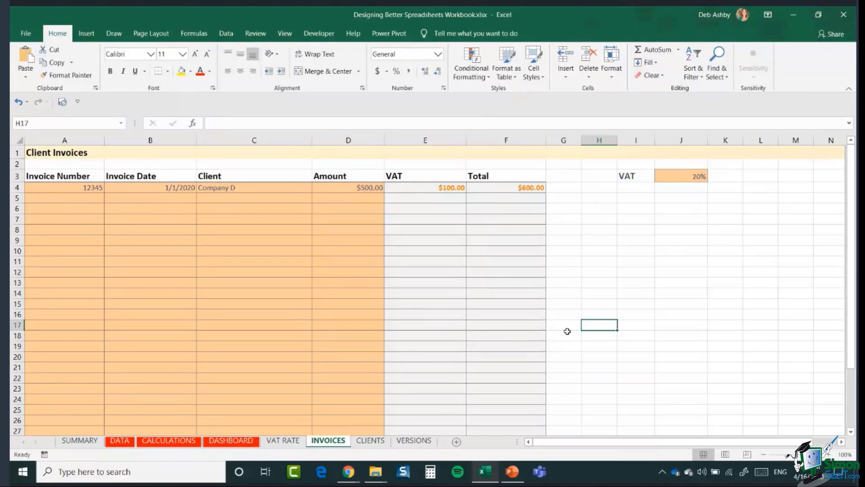
left_click_drag(39, 190, 355, 382)
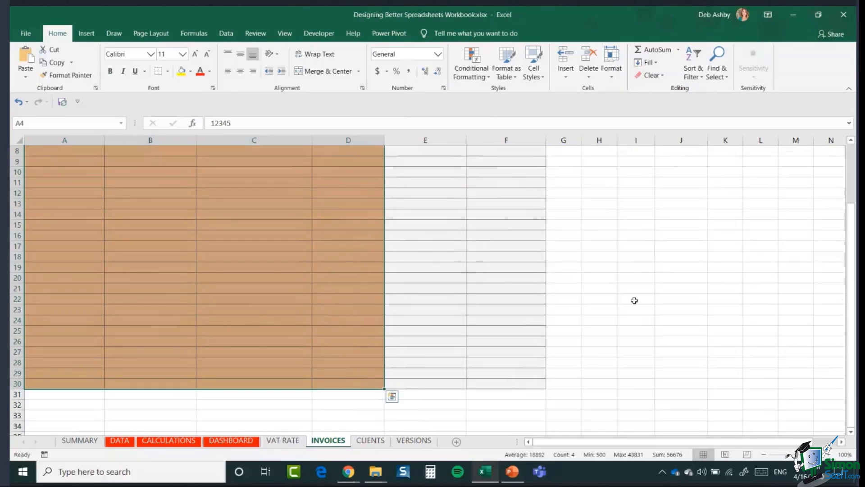
scroll(631, 299, "up", 3)
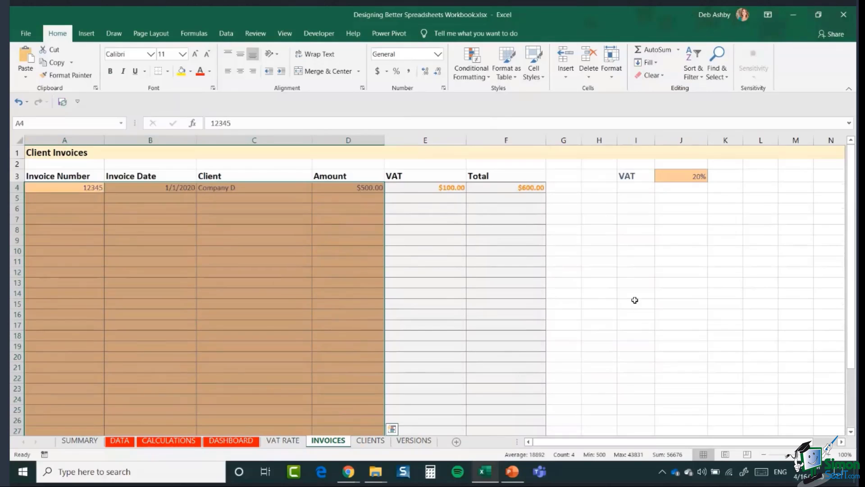
Step: Clear the Locked protection option for cell J3 and the entry area A4:D30
left_click(678, 176)
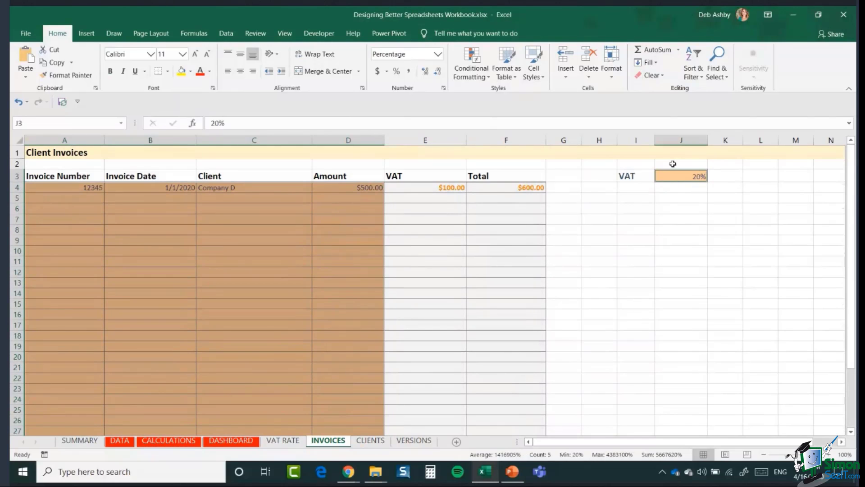
right_click(349, 225)
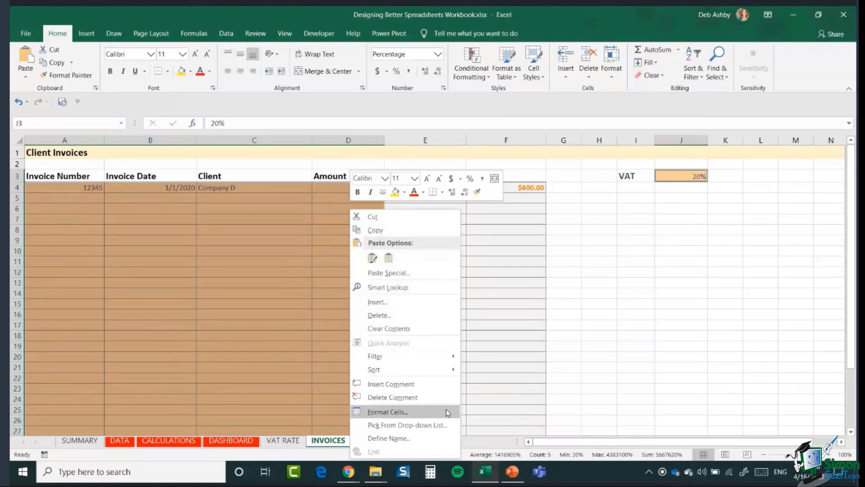
left_click(446, 411)
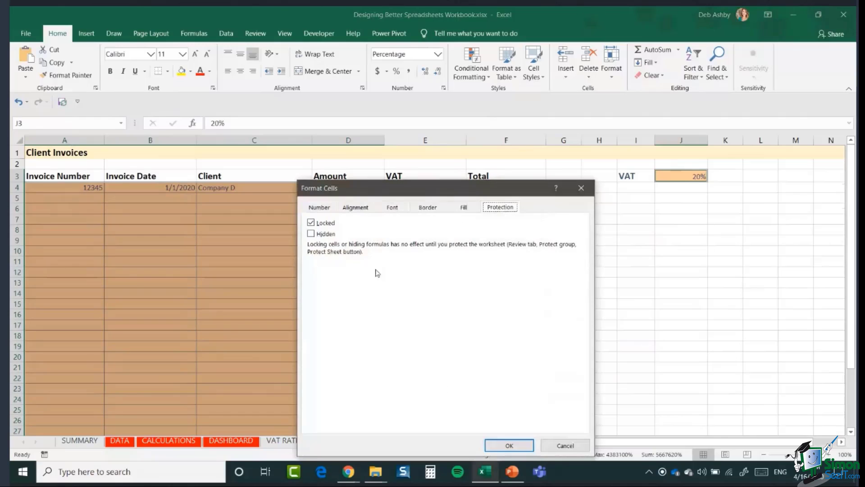
left_click(311, 223)
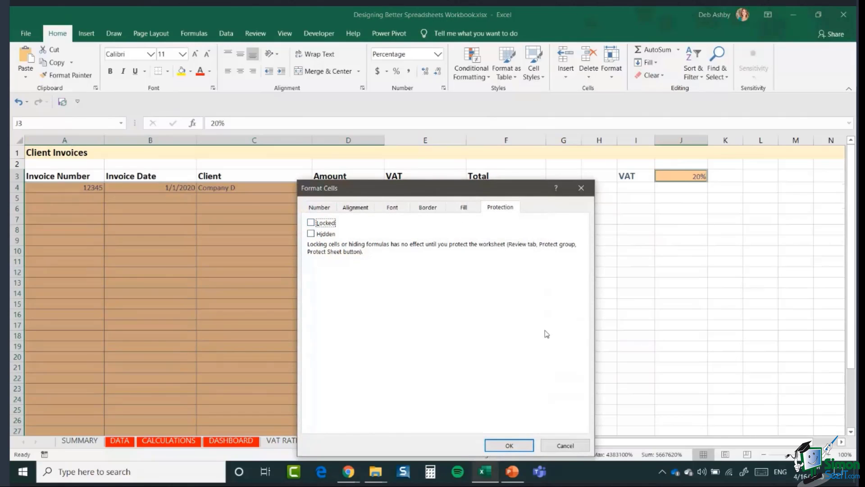
left_click(509, 446)
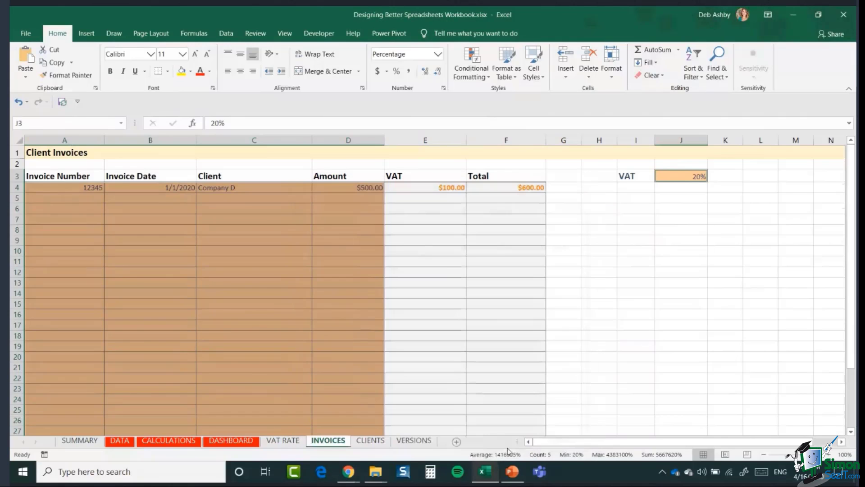
left_click(603, 279)
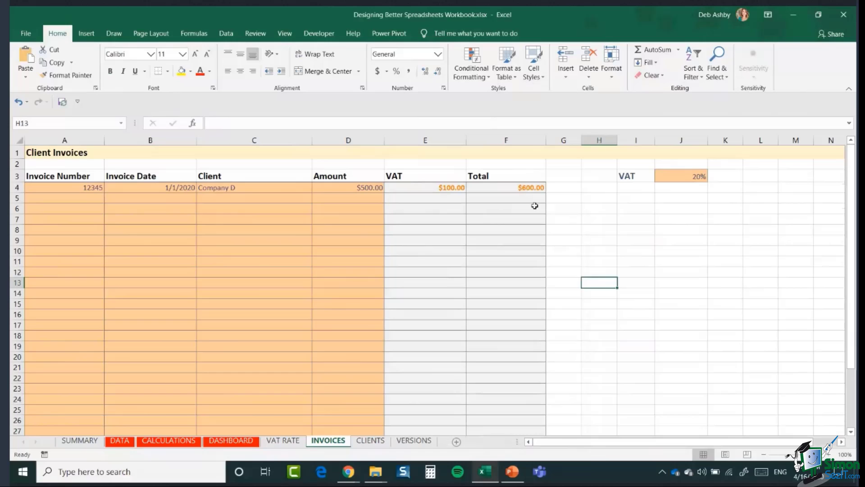
Step: Protect the INVOICES sheet with a password, re-entering it to confirm
left_click(254, 35)
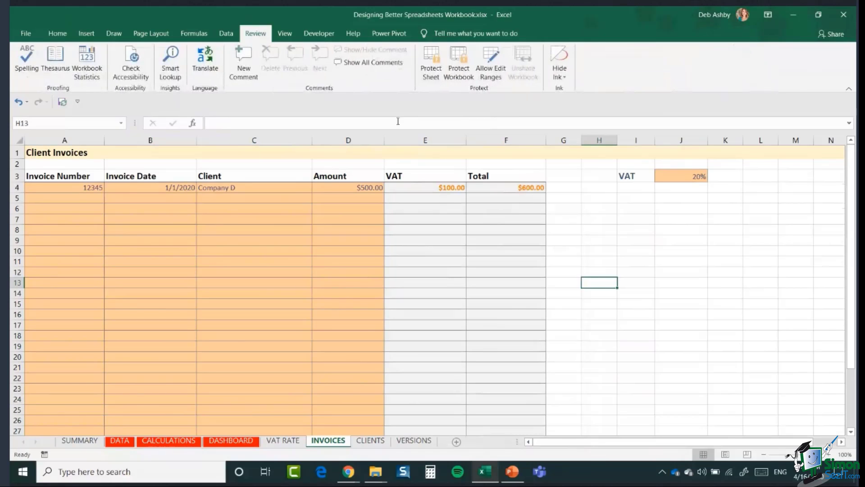
left_click(430, 63)
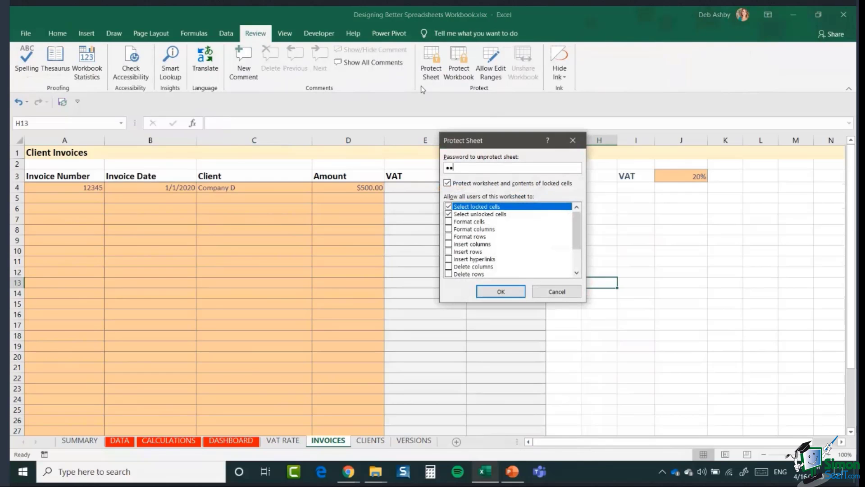
key("Return")
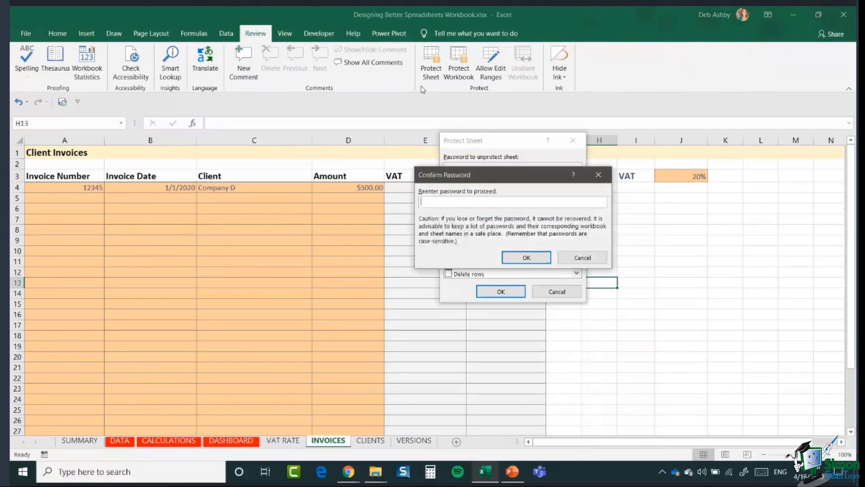
type("••••••••")
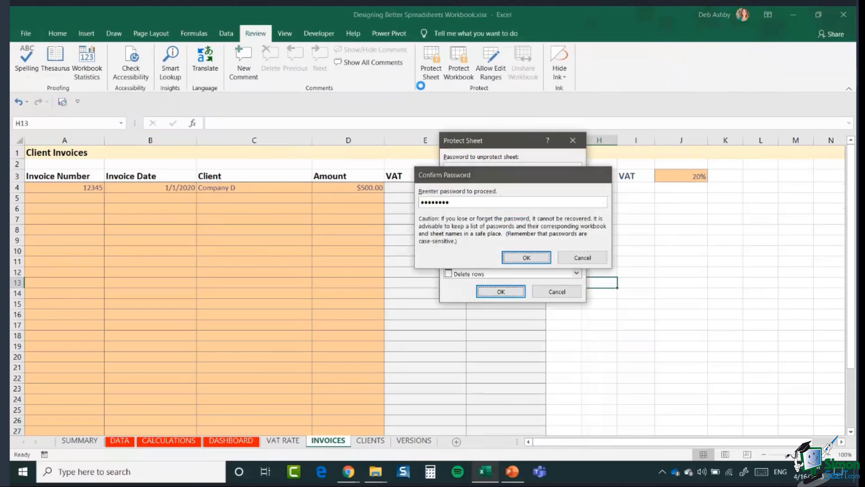
key("Return")
left_click(100, 241)
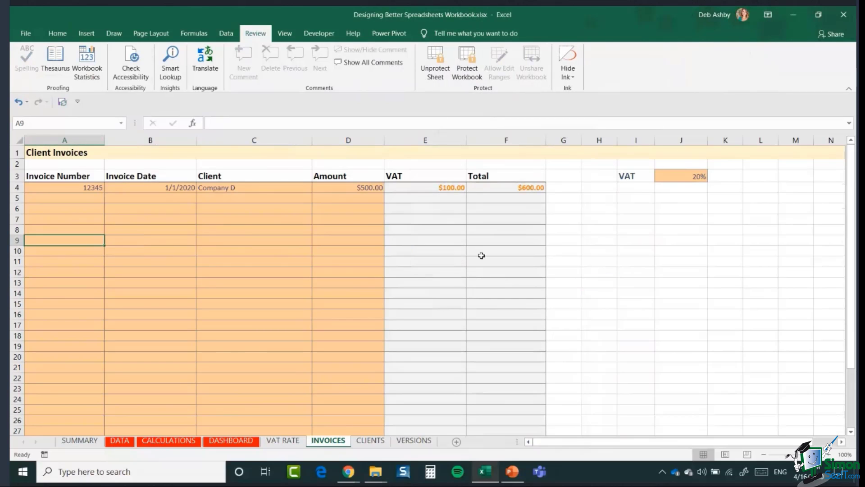
Step: Check that locked cell E5 rejects edits and dismiss the protected-sheet warning
left_click(437, 199)
type("1")
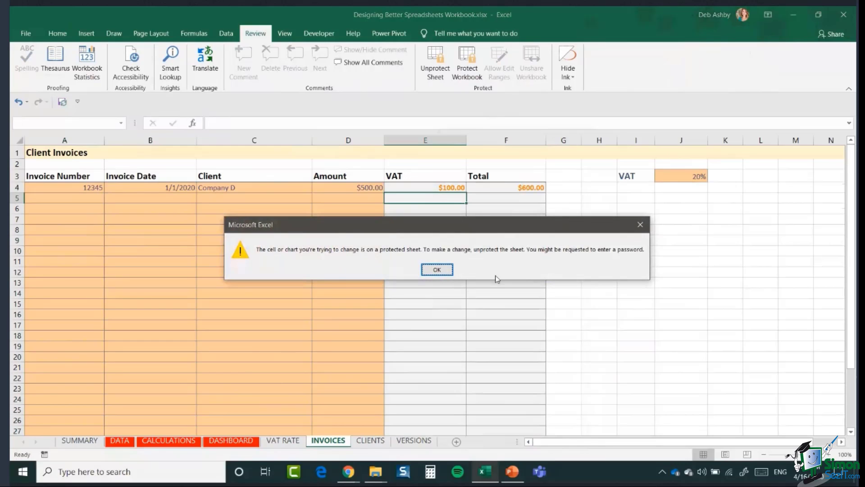
left_click(437, 269)
Step: Enter invoice 4567 in row 5 with client Company E and amount 600
left_click(244, 207)
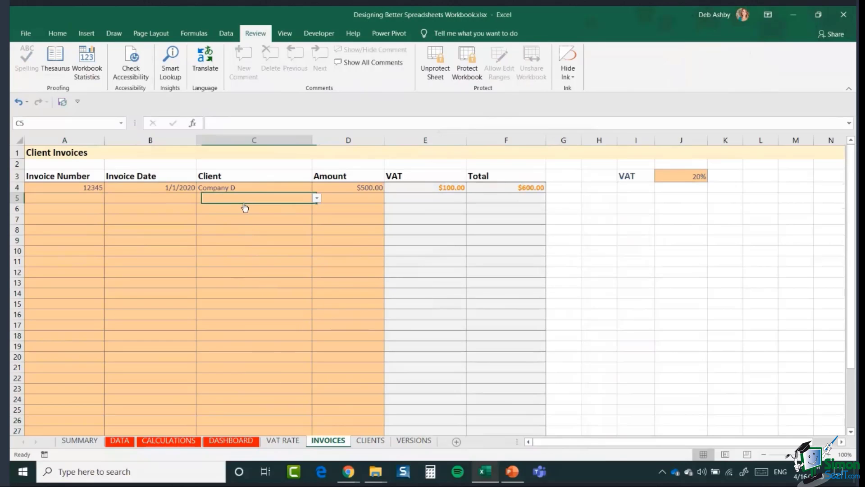
left_click(81, 199)
type("4")
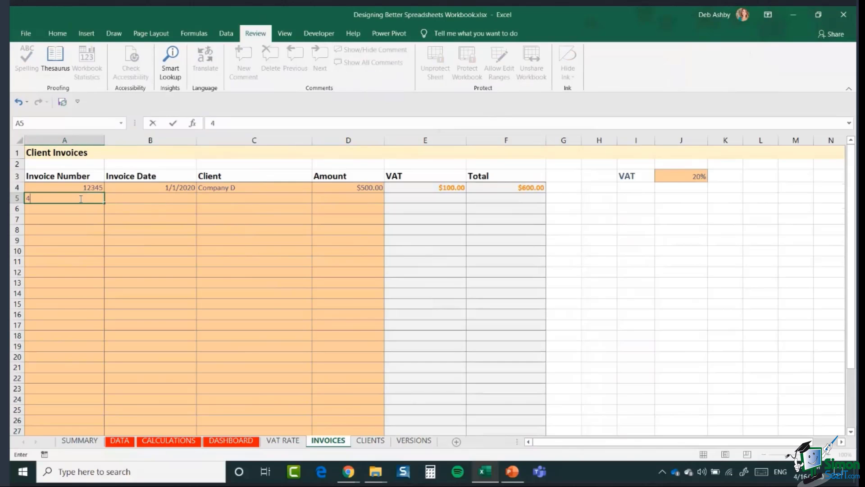
type("567")
left_click(175, 199)
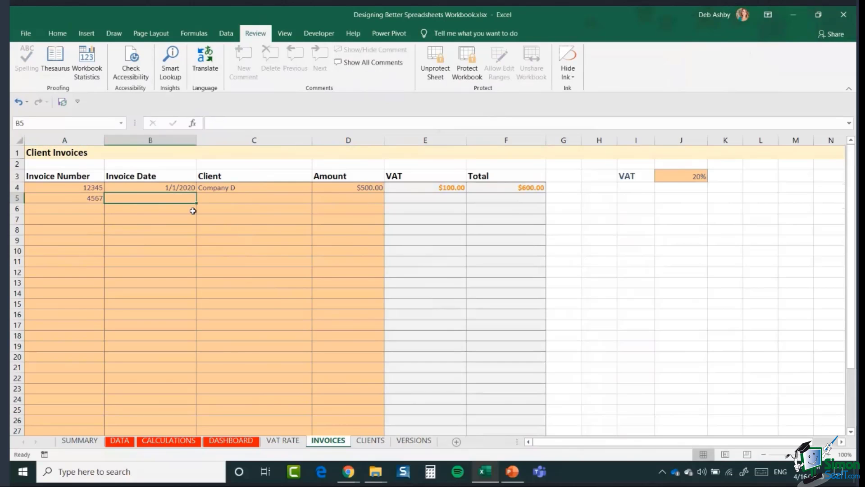
left_click(271, 198)
left_click(319, 199)
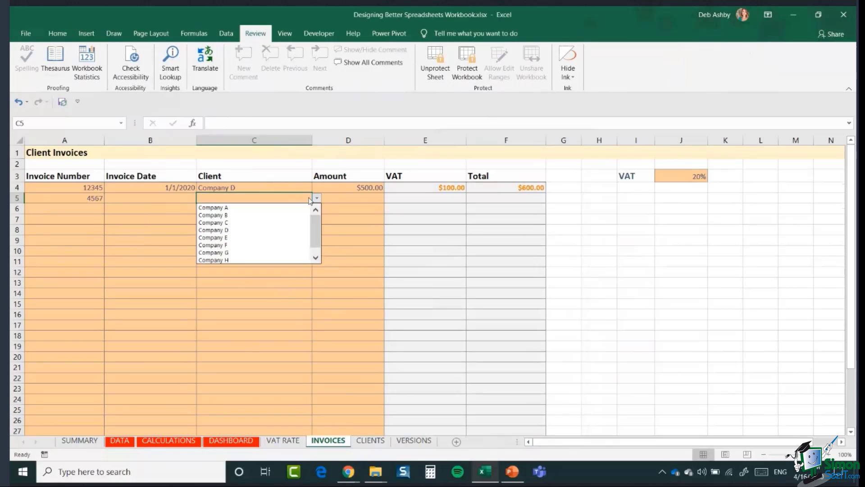
left_click(243, 237)
left_click(356, 200)
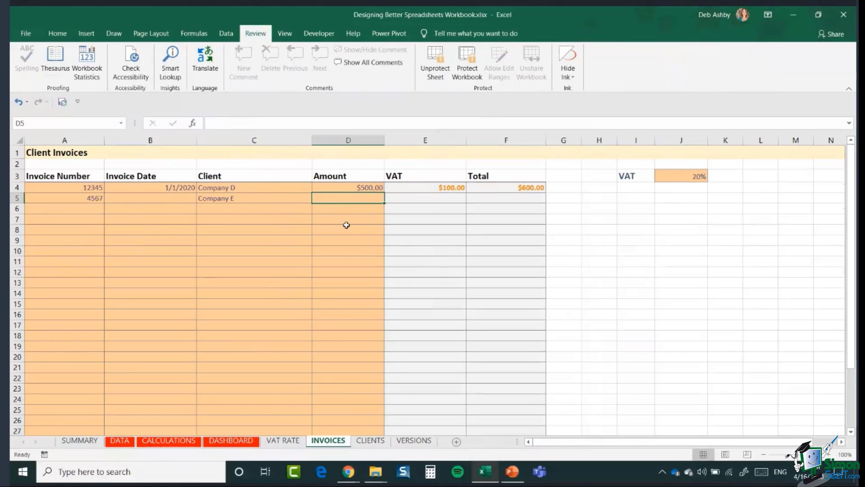
type("600")
key("Return")
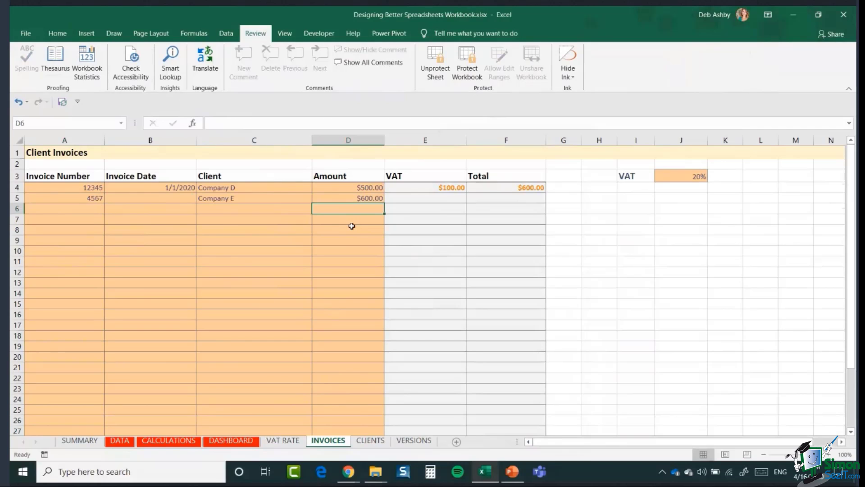
left_click(704, 263)
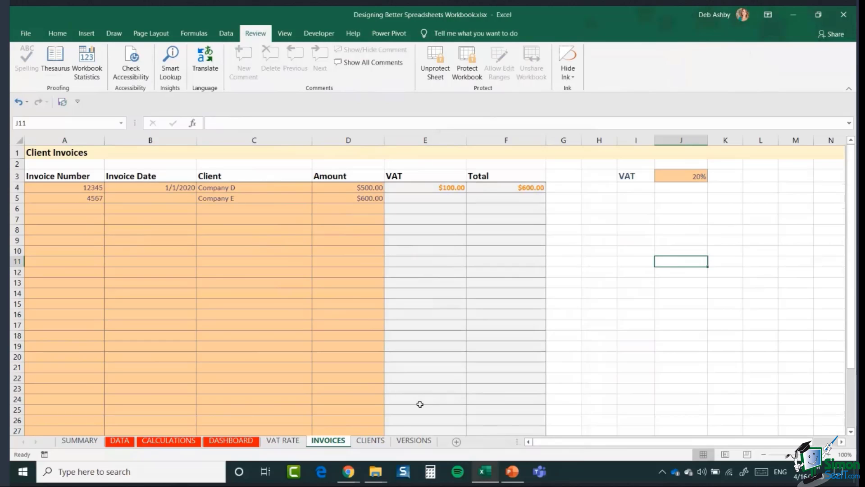
left_click(620, 328)
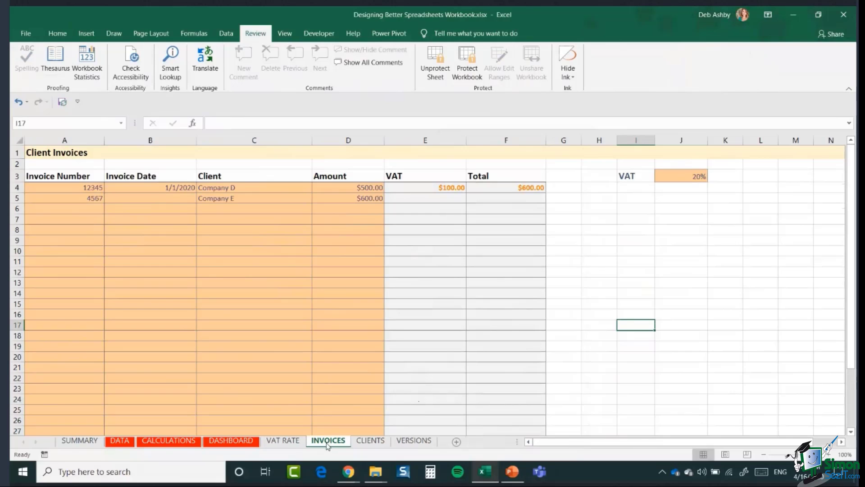
Step: Colour the grouped CLIENTS and INVOICES tabs gold, then switch to the VERSIONS sheet
left_click(381, 443)
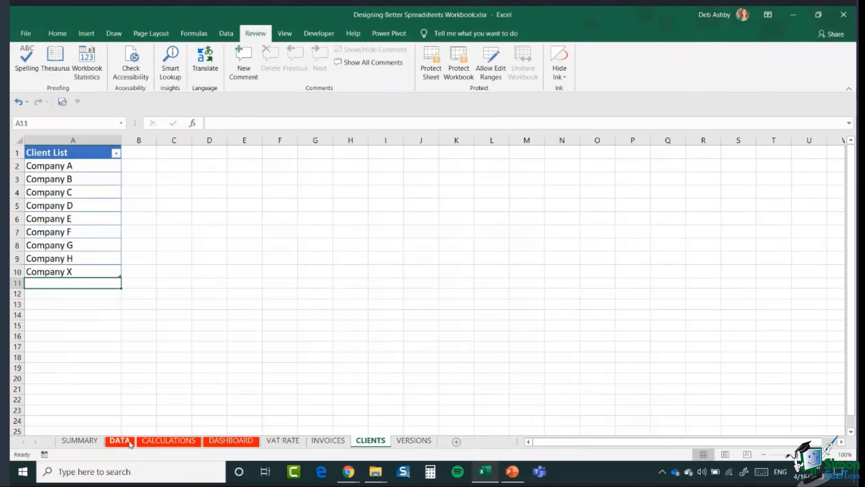
left_click(328, 440, "ctrl")
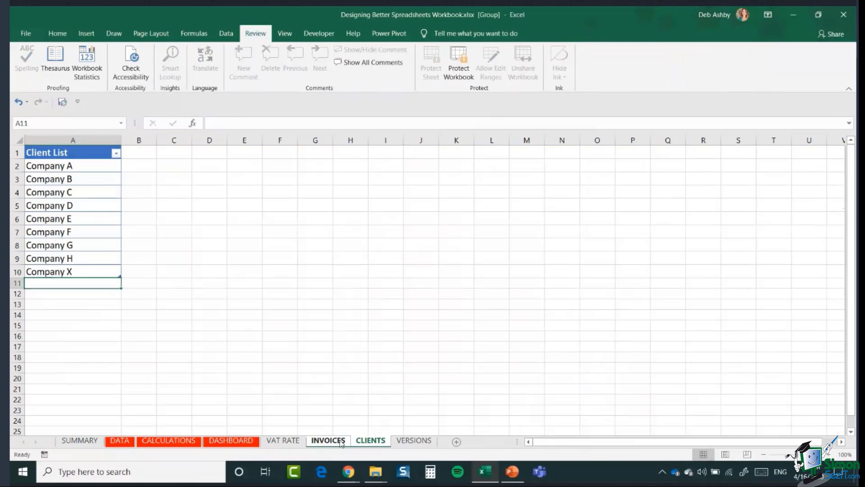
right_click(341, 442)
mouse_move(366, 381)
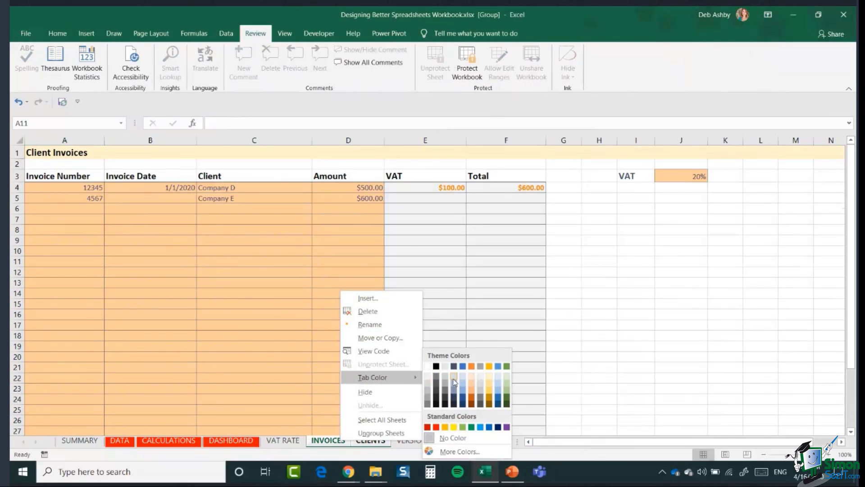
left_click(439, 439)
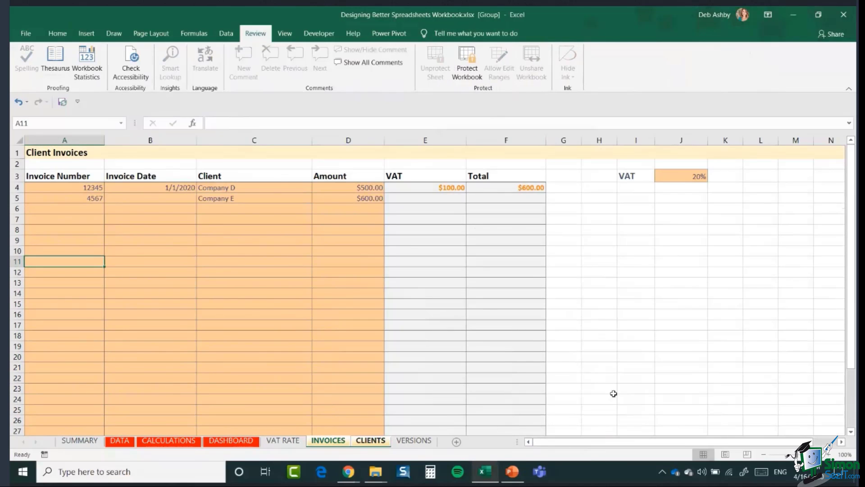
left_click_drag(613, 389, 637, 390)
left_click(415, 441)
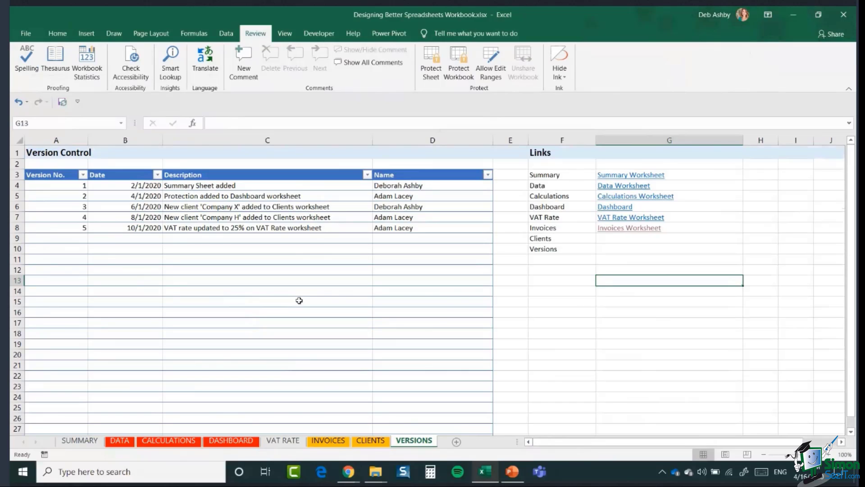
Step: Add version 6 in A9 with the date 16/4/2020 in B9
left_click(60, 187)
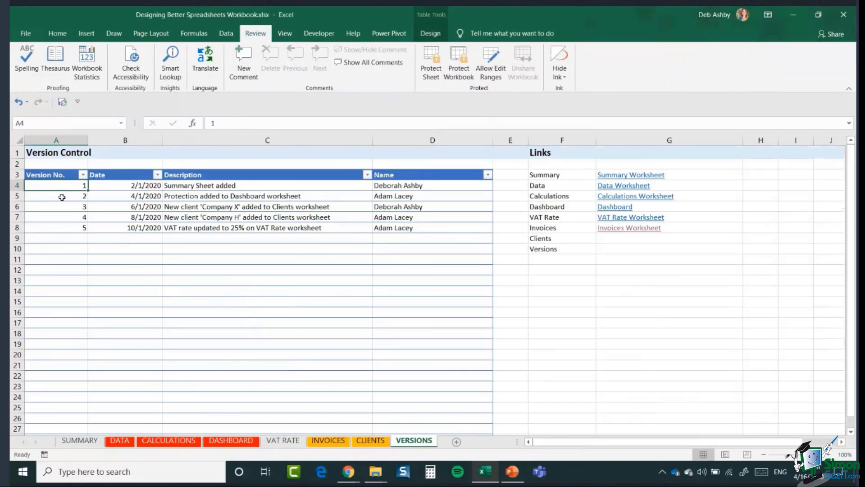
left_click(62, 197)
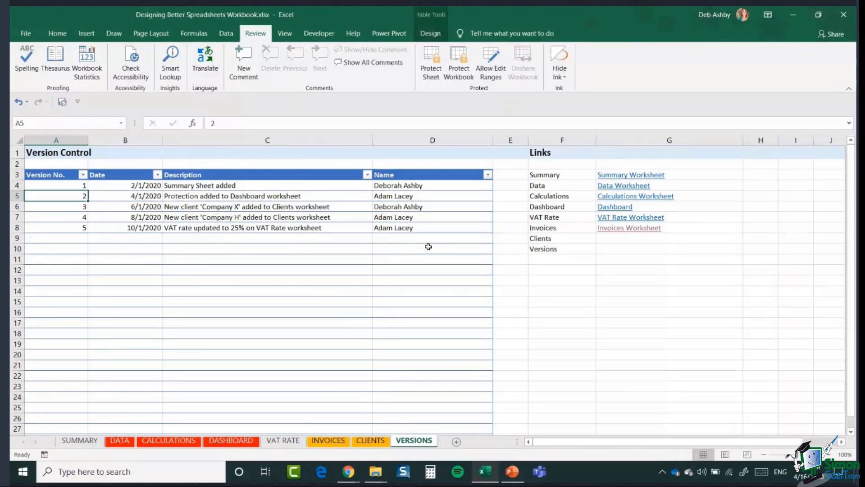
left_click(70, 238)
type("6")
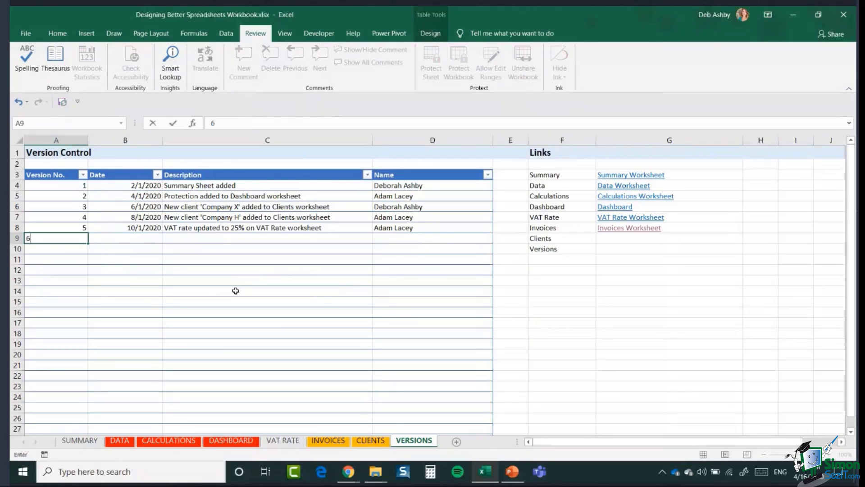
key("Tab")
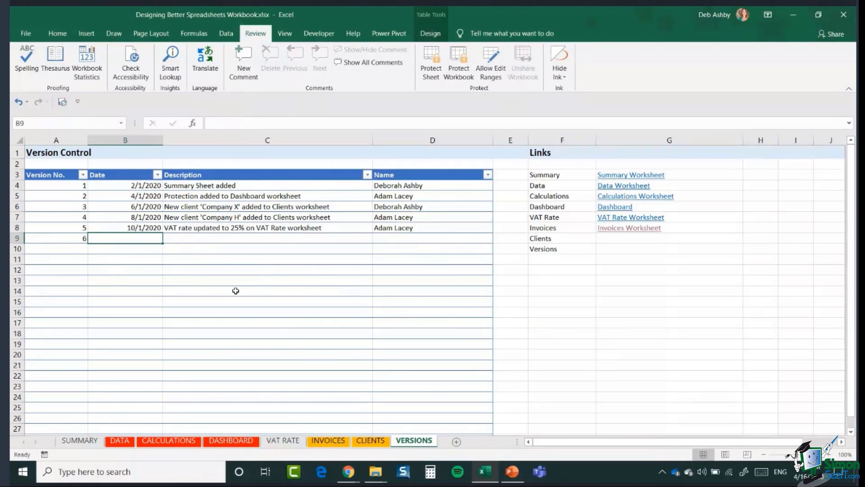
type("16/4/20")
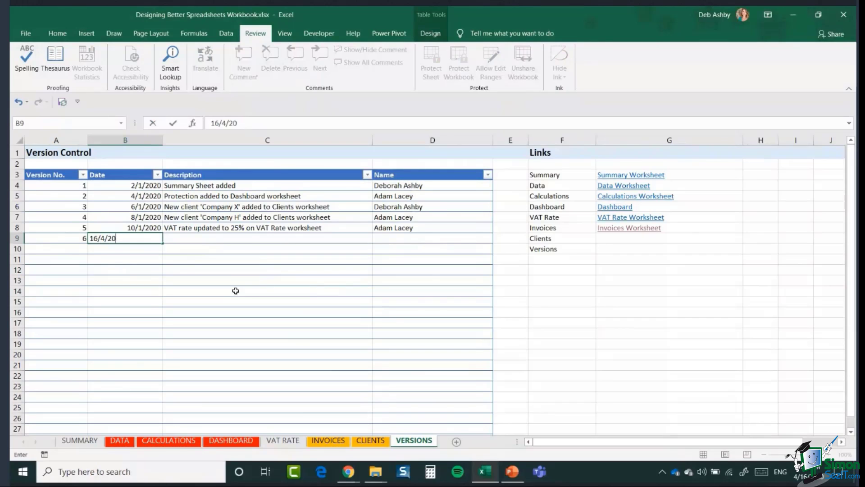
type("20")
key("Tab")
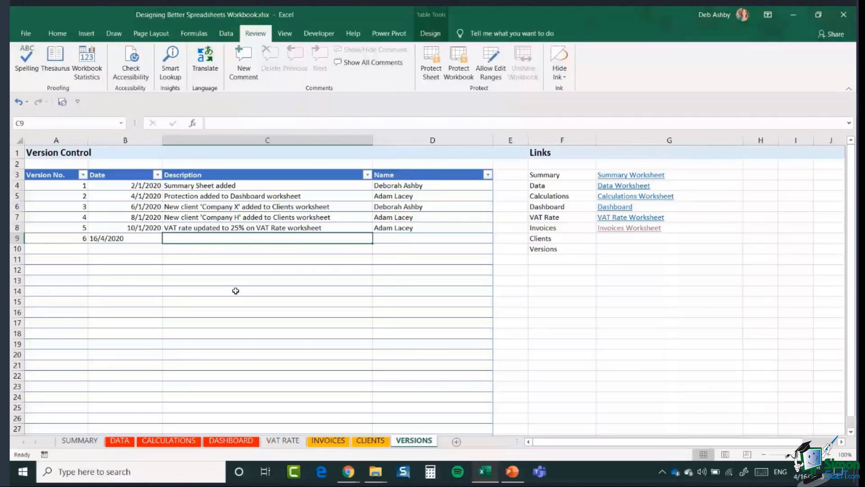
Step: Enter the description 'Added a new client to Clients worksheet' and the author's name in D9
type("UPDA")
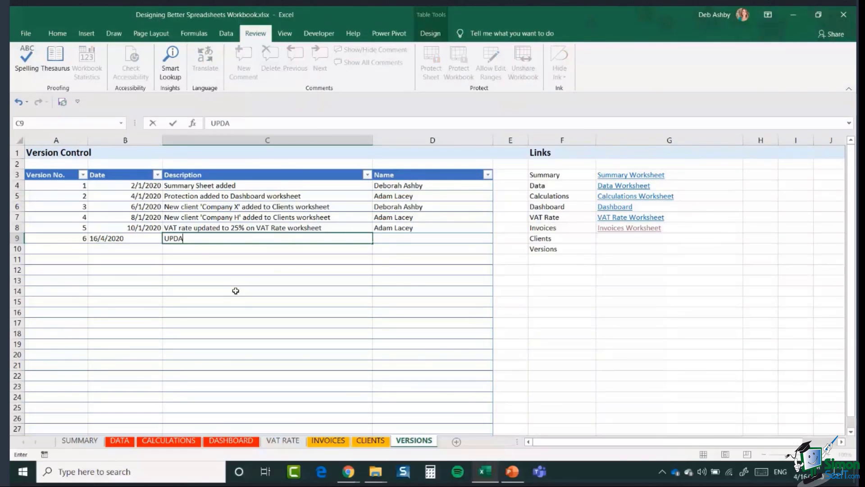
key("BackSpace")
key("BackSpace")
key("BackSpace")
key("BackSpace")
type("Added a new cli")
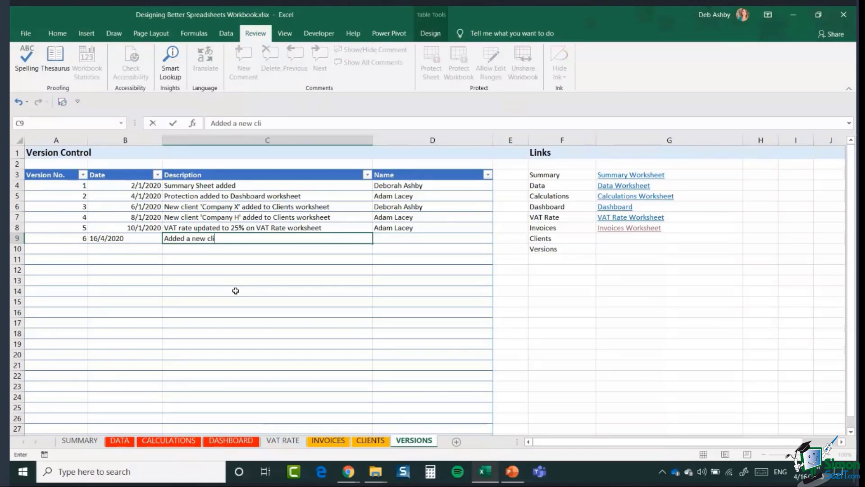
type("ent to Clients ")
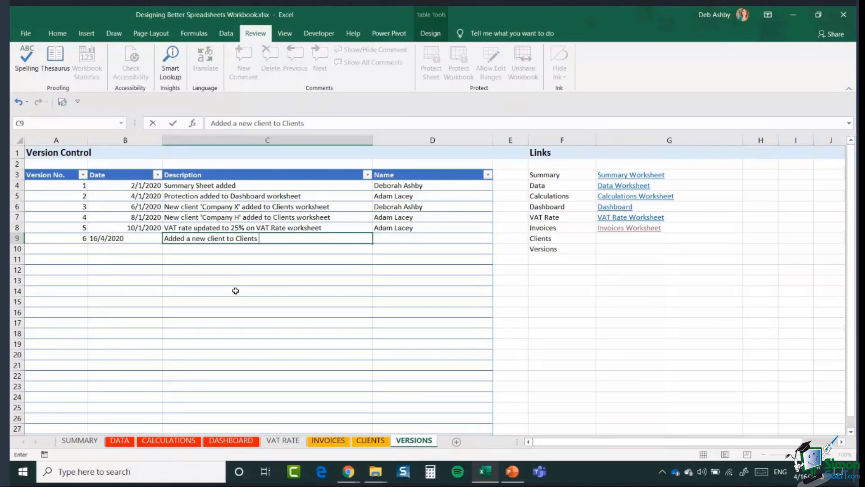
type("worksheet")
key("Tab")
type("Deborah ")
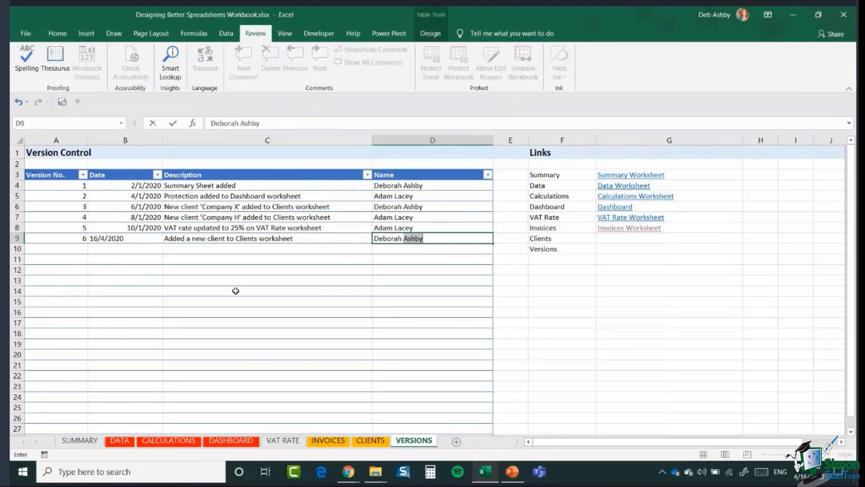
type("Ashby")
left_click(407, 251)
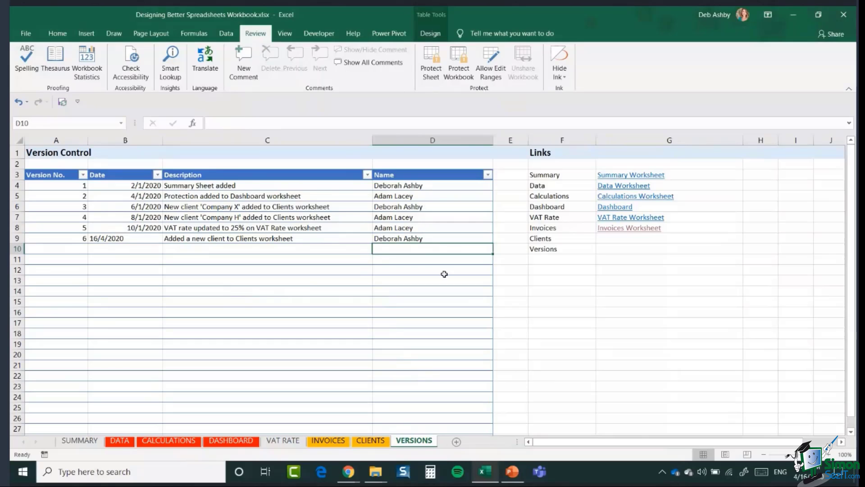
left_click(485, 240)
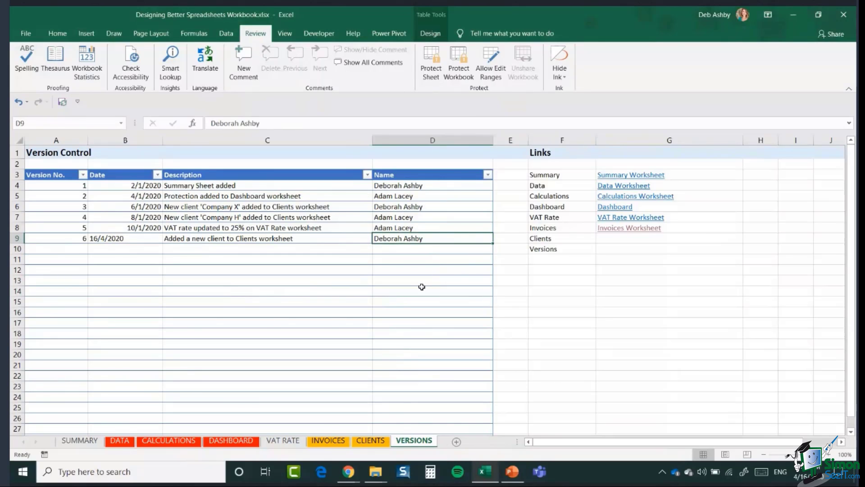
Step: Apply the Short Date number format to the date in B9
left_click(119, 239)
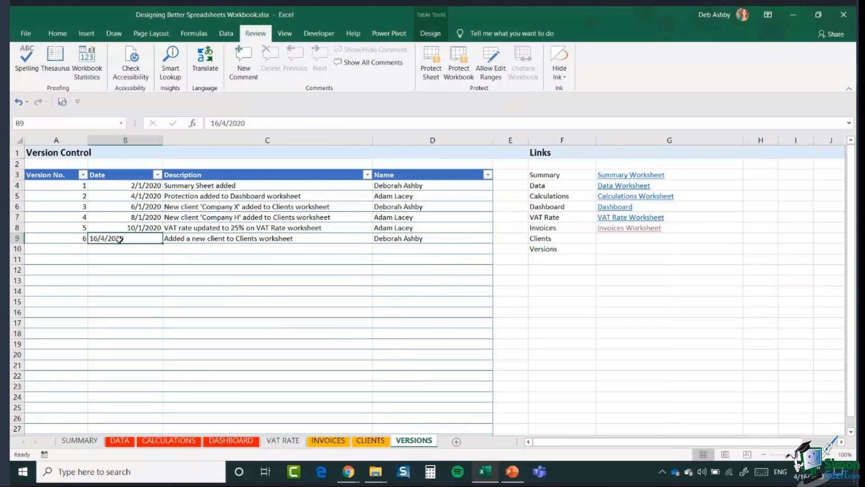
left_click(58, 33)
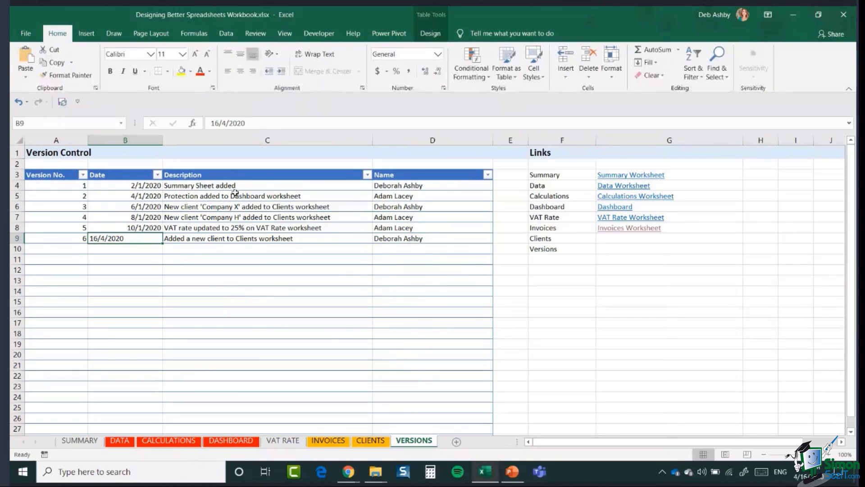
left_click(437, 53)
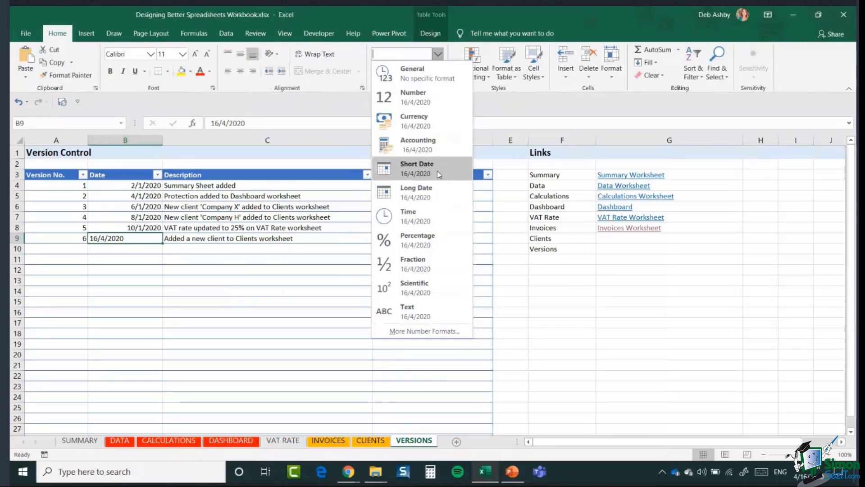
left_click(417, 168)
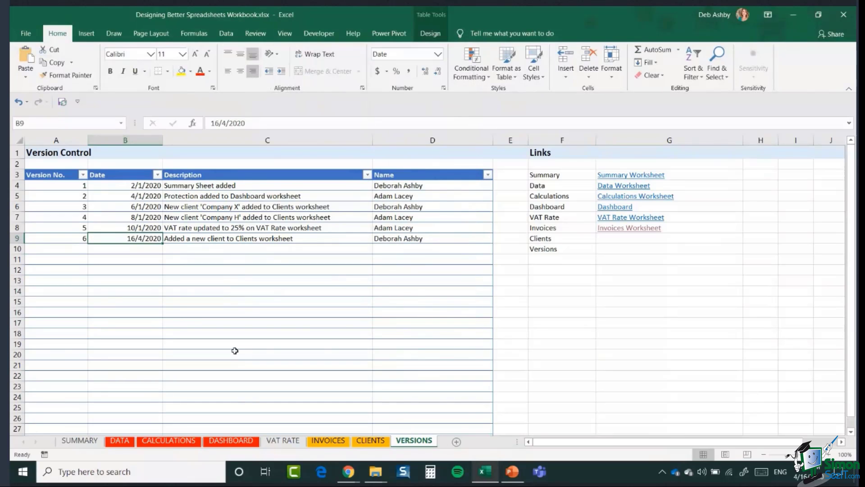
left_click(228, 281)
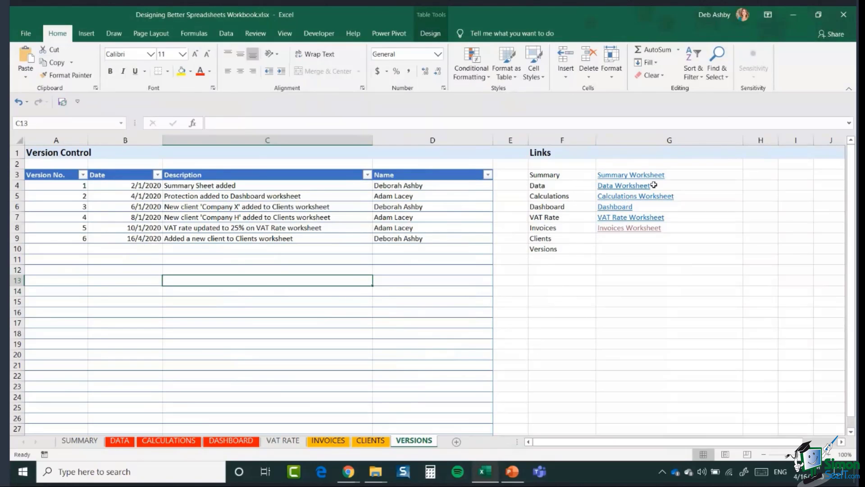
left_click(629, 188)
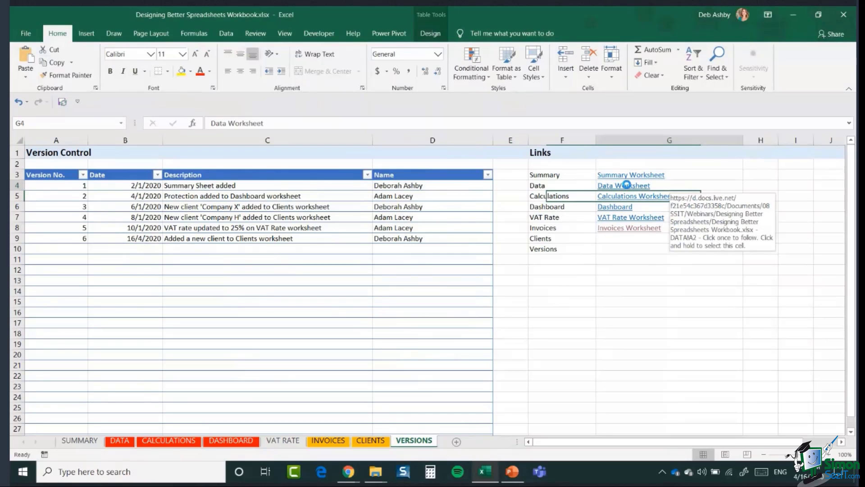
left_click(627, 185)
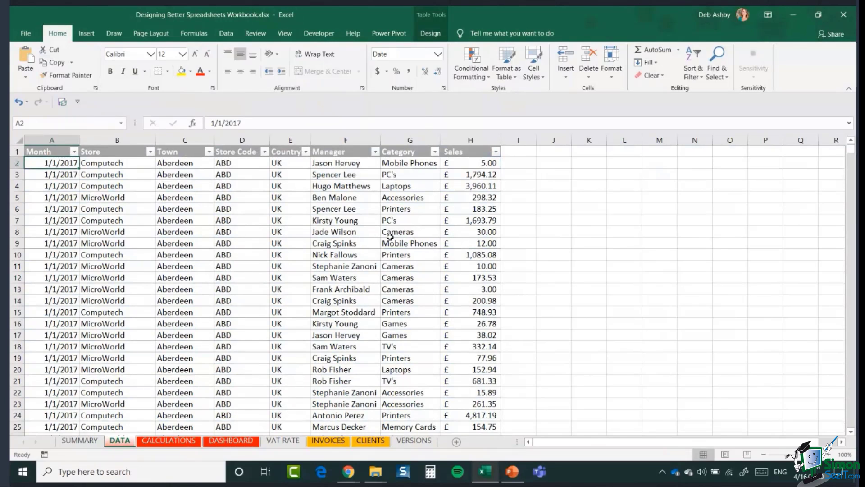
left_click(411, 442)
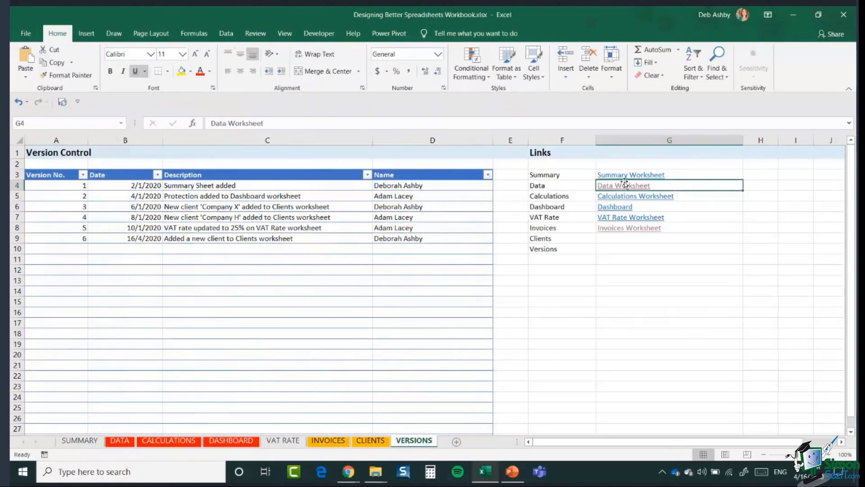
left_click(610, 240)
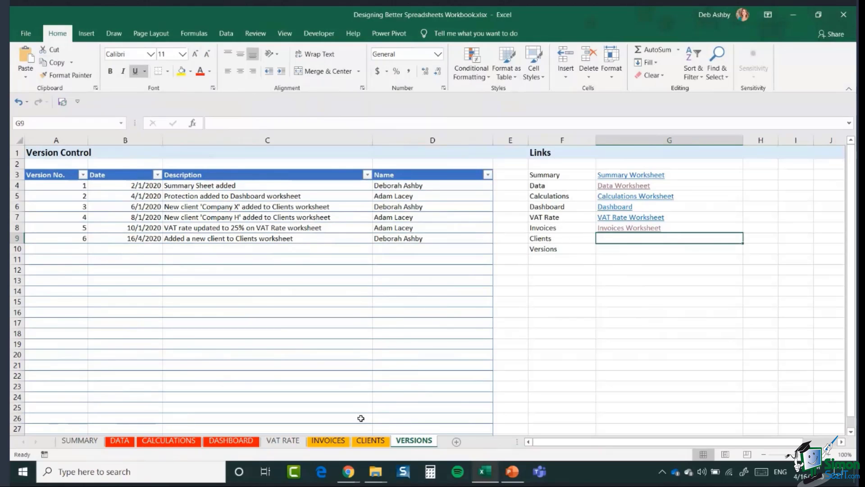
Step: Insert a 'Clients Worksheet' hyperlink in G9 targeting the CLIENTS sheet
left_click(87, 34)
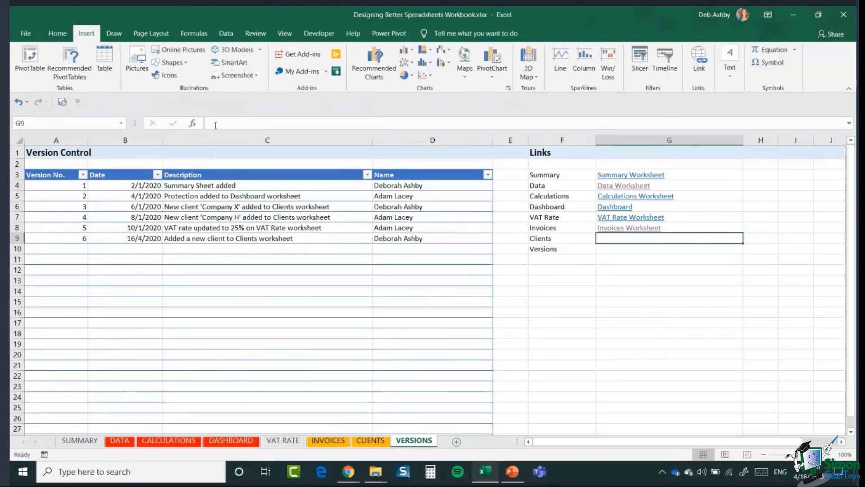
left_click(698, 68)
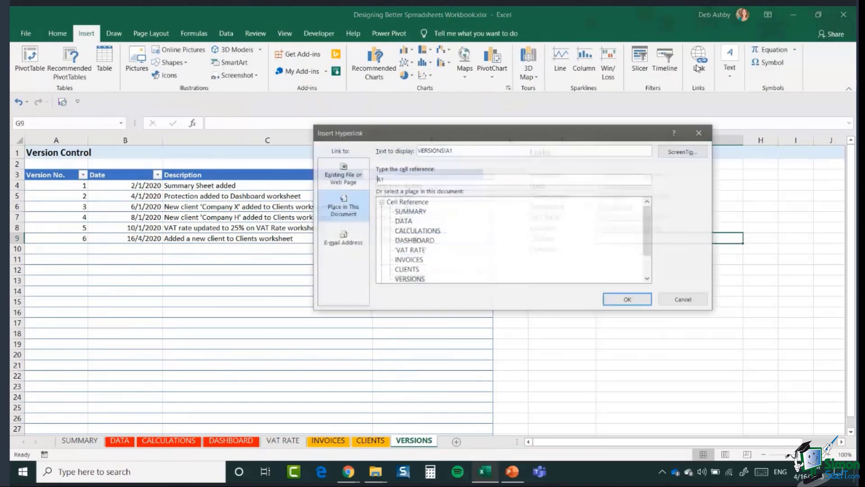
left_click_drag(584, 135, 379, 190)
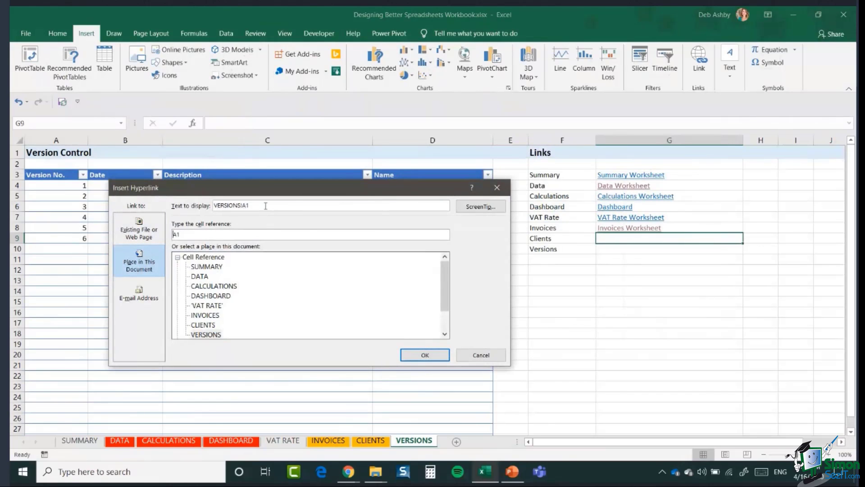
left_click_drag(265, 205, 213, 205)
type("Cl")
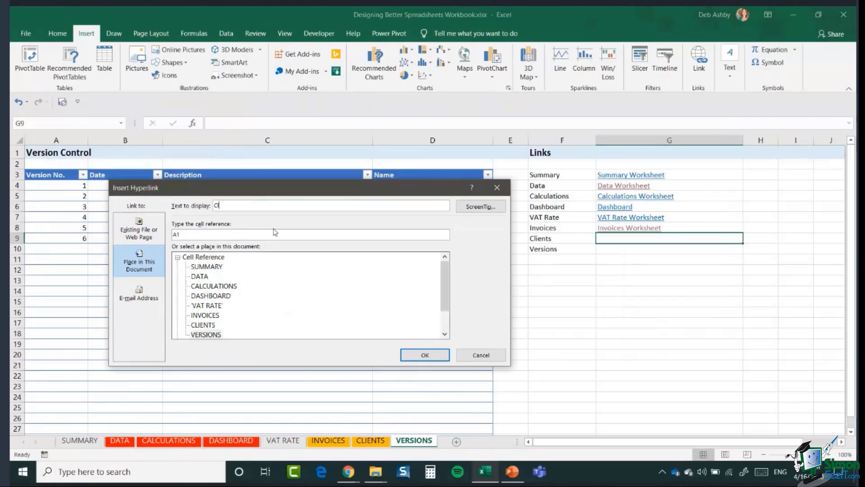
type("ients Worksheet")
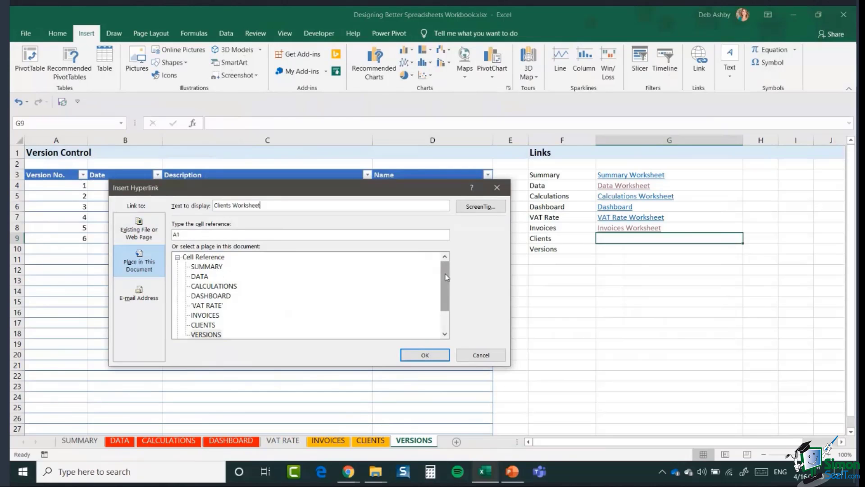
scroll(415, 292, "down", 1)
left_click(200, 306)
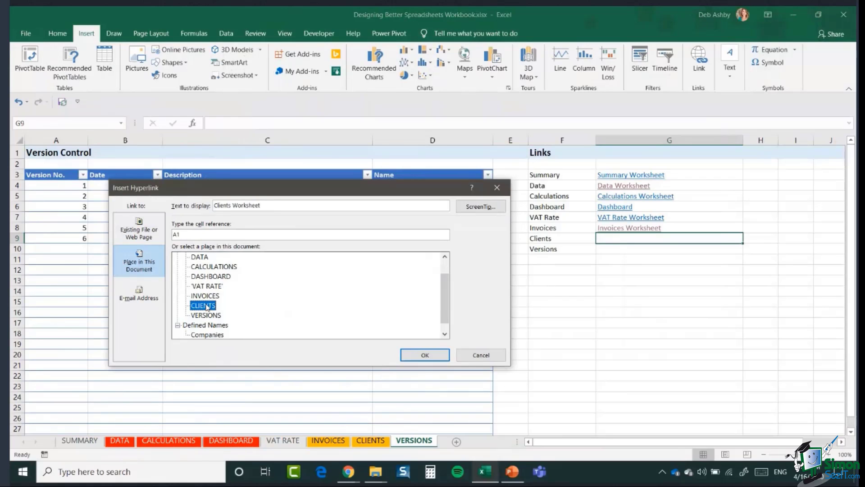
left_click(412, 356)
Step: Test the Clients Worksheet link, then return to the VERSIONS sheet
left_click(661, 325)
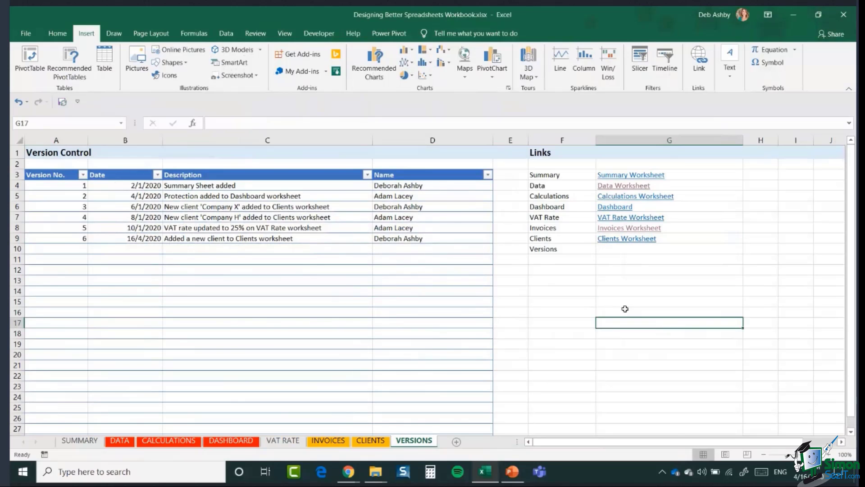
left_click(624, 242)
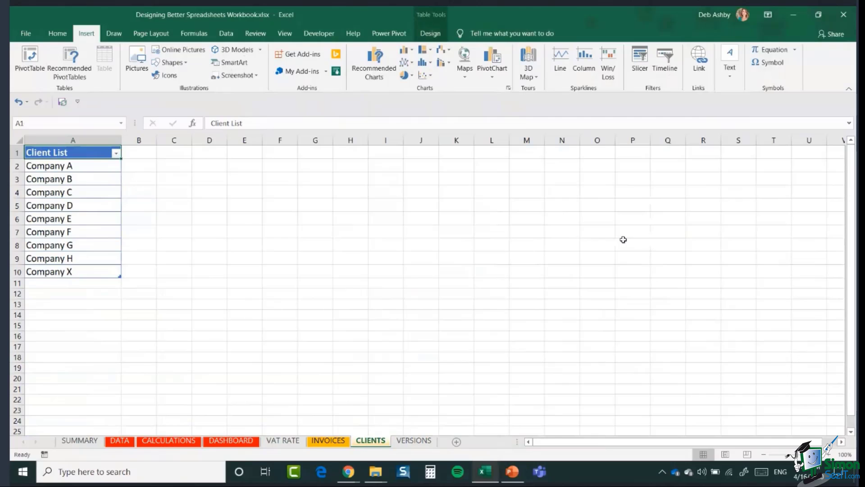
left_click(413, 442)
Step: Set up a 'Versions Worksheet' hyperlink in G10 targeting the VERSIONS sheet at A20
left_click(617, 250)
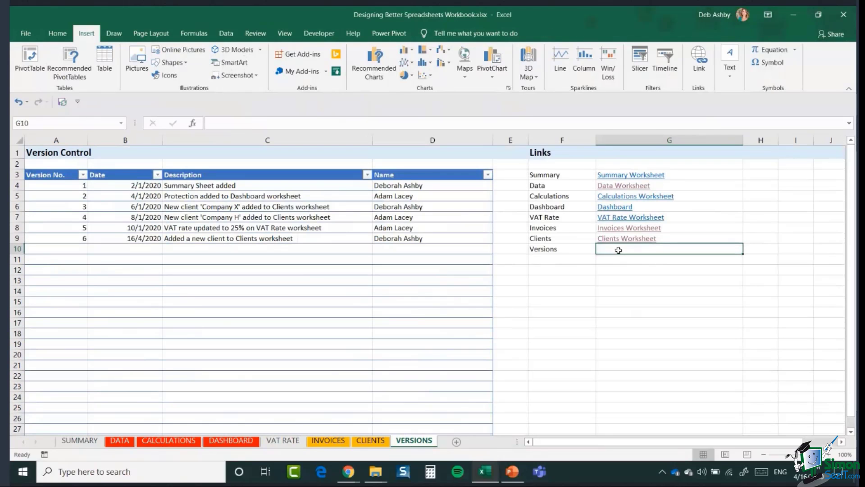
left_click(699, 65)
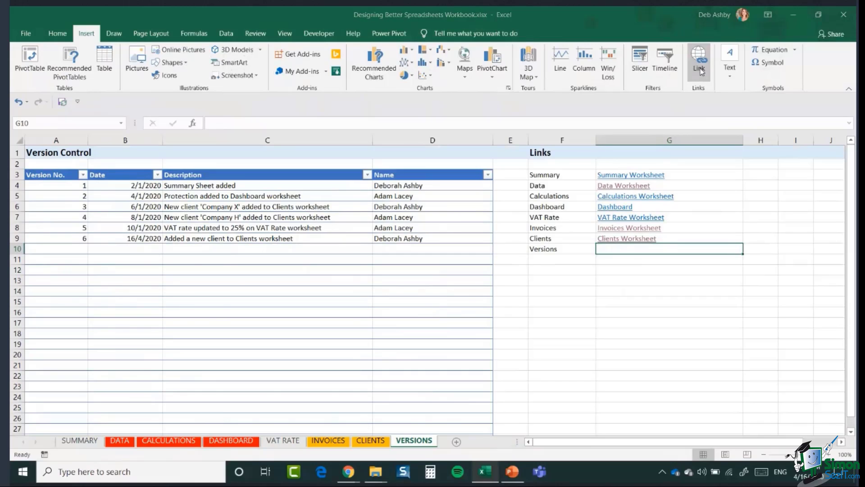
left_click_drag(249, 205, 195, 207)
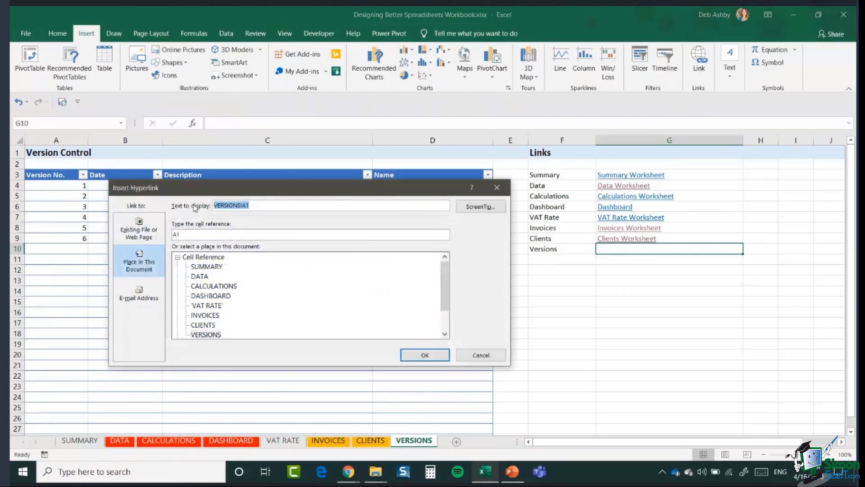
type("Versio")
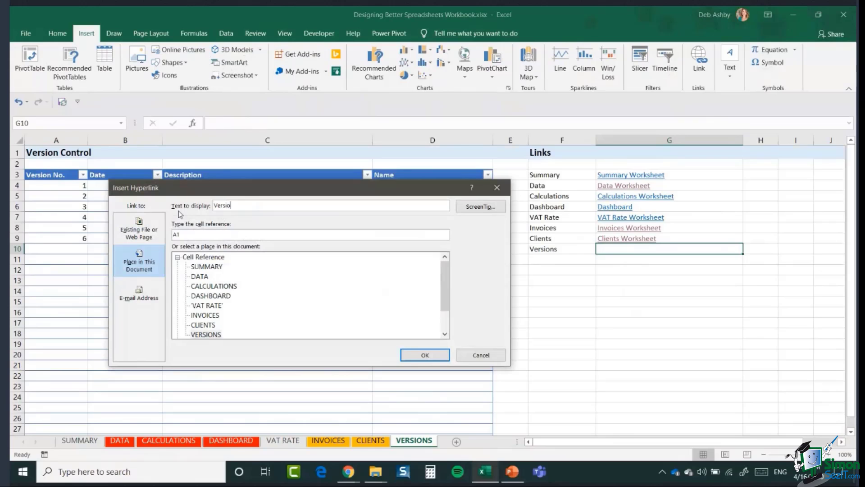
type("ns Worksheet")
type("20")
left_click(208, 335)
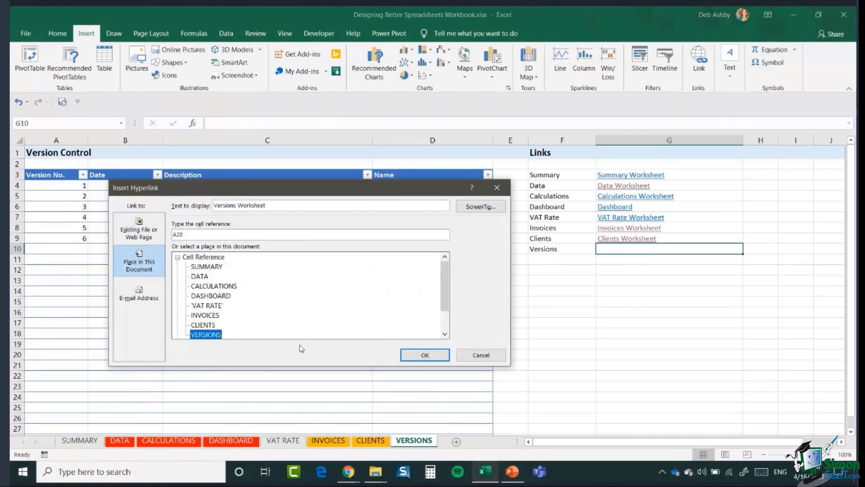
Step: Add the ScreenTip 'Make sure you update the versions worksheet when you make a change' and insert the link
left_click(476, 207)
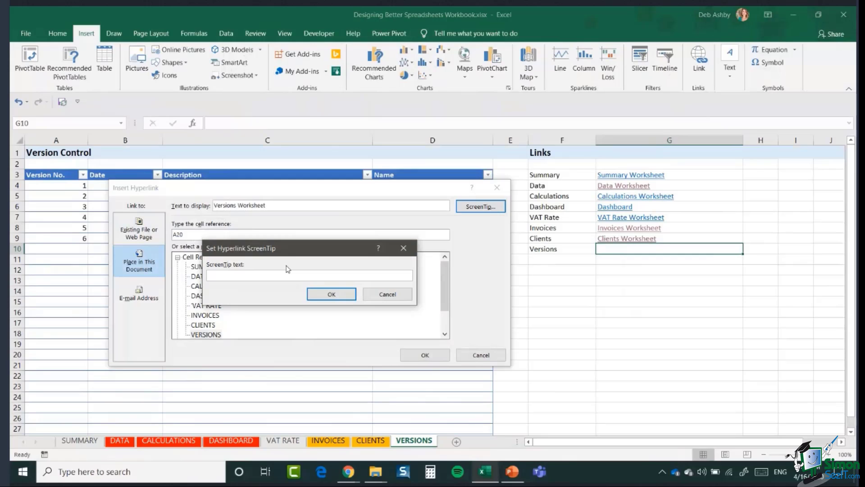
type("Make sure you updaate")
key("BackSpace")
type("te the versions works")
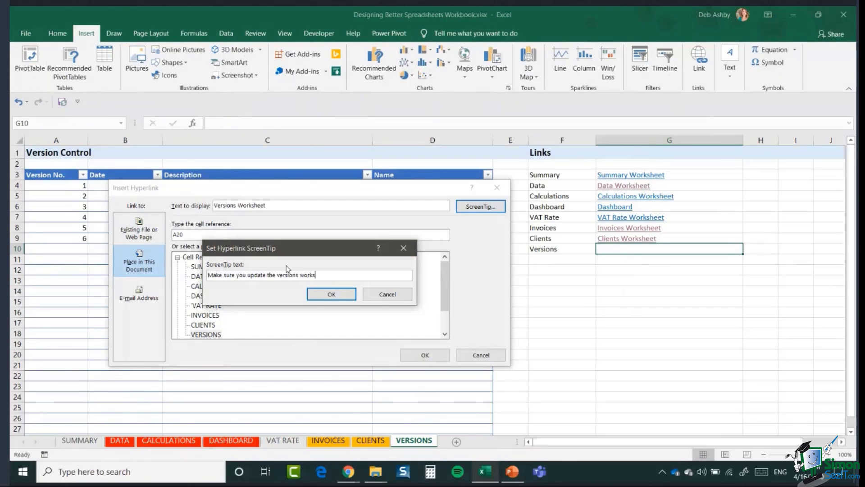
type("heet when you ame")
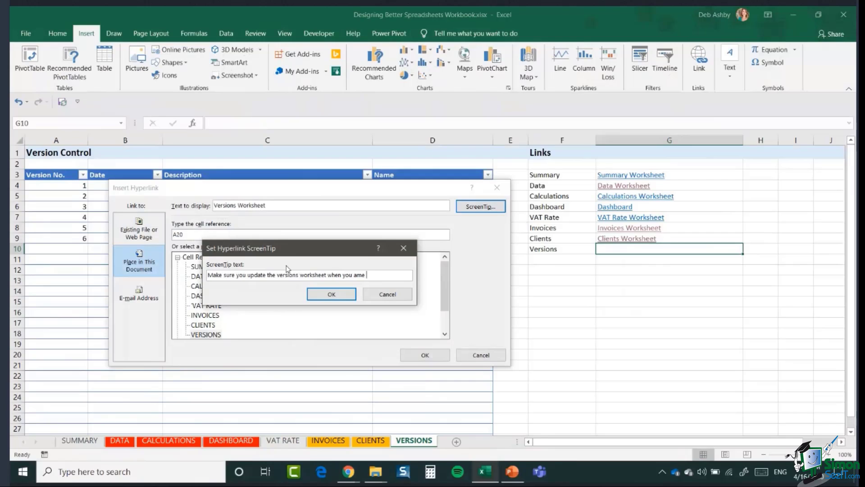
key("BackSpace")
key("BackSpace")
key("BackSpace")
key("BackSpace")
type("make a change")
left_click(333, 293)
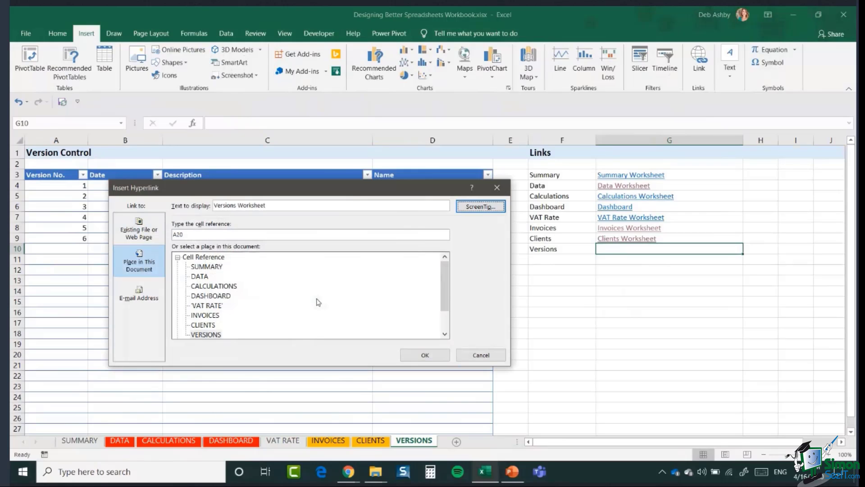
left_click(413, 357)
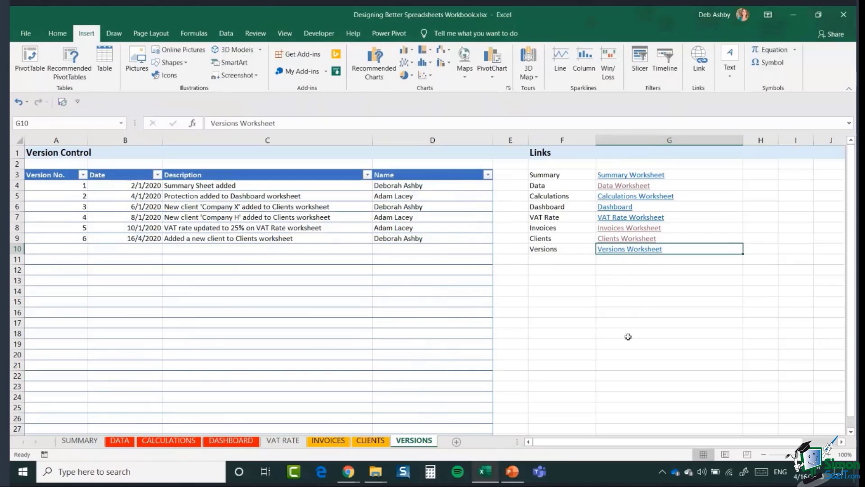
mouse_move(640, 254)
left_click(621, 249)
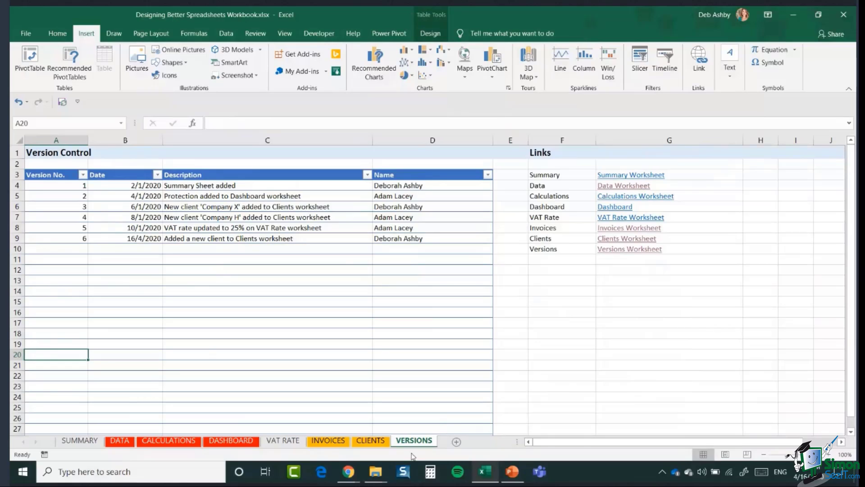
Step: Colour the grouped SUMMARY and VERSIONS sheet tabs yellow
left_click(79, 441)
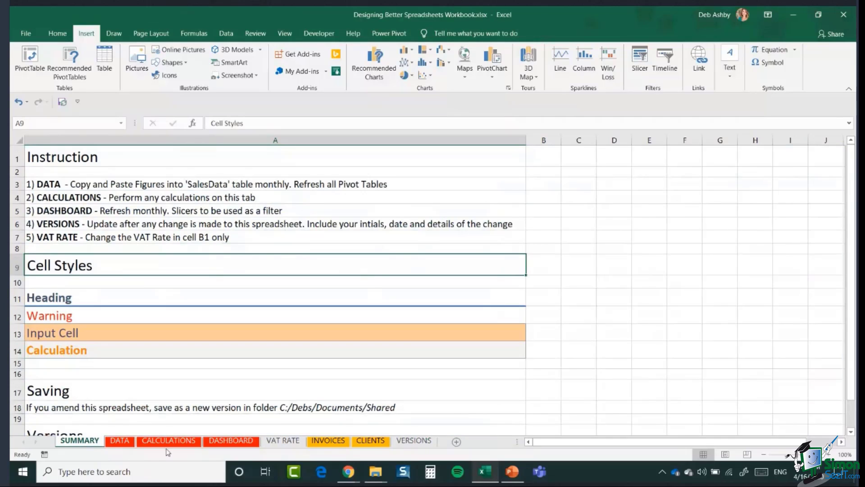
left_click(423, 442, "ctrl")
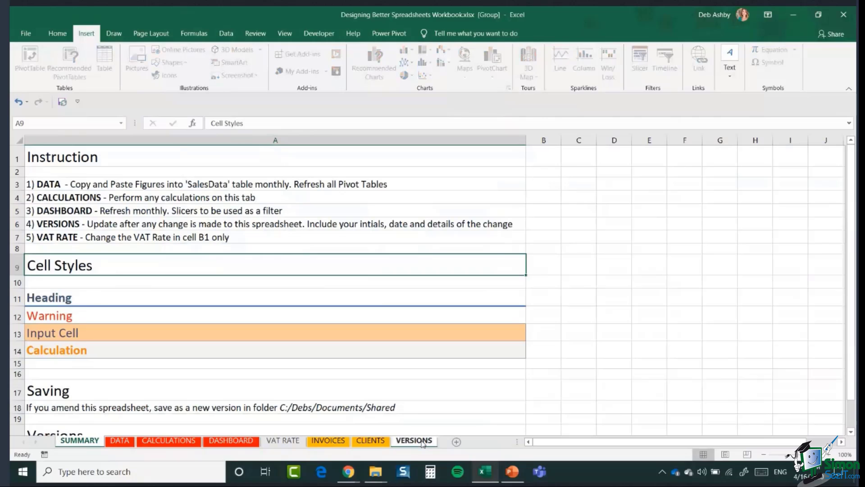
right_click(422, 442)
mouse_move(464, 378)
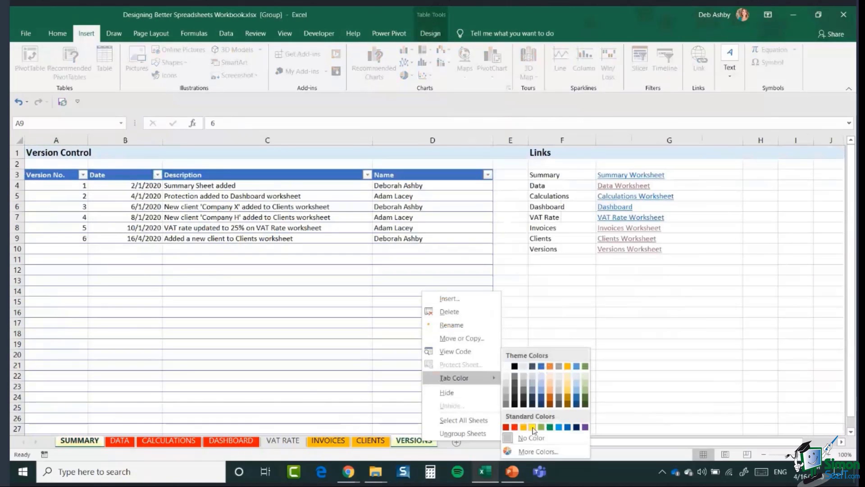
left_click(535, 429)
left_click(562, 386)
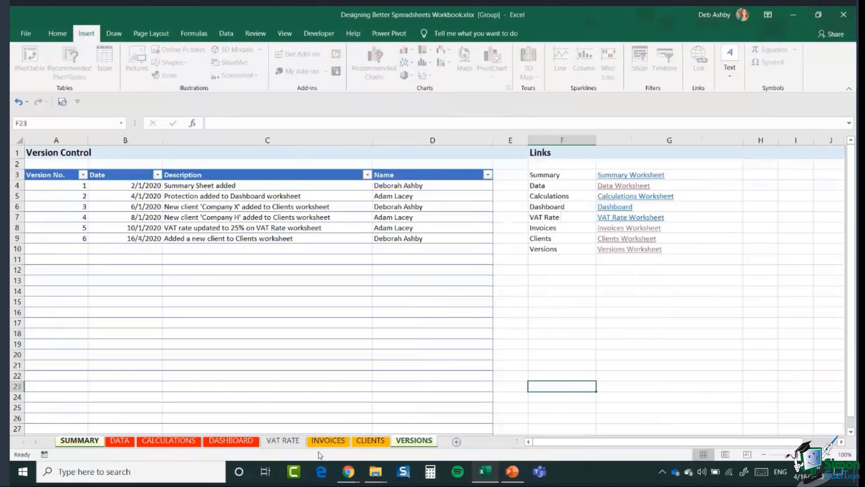
Step: Colour the VAT RATE sheet tab light green
left_click(283, 440)
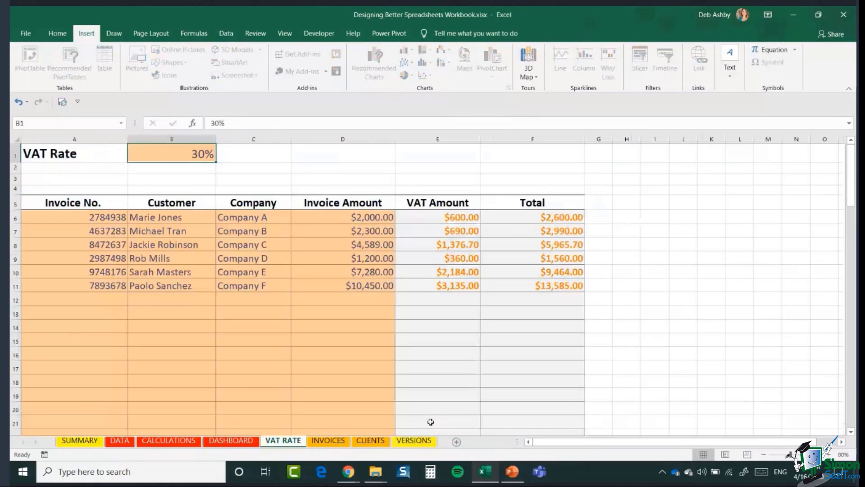
right_click(283, 441)
mouse_move(316, 390)
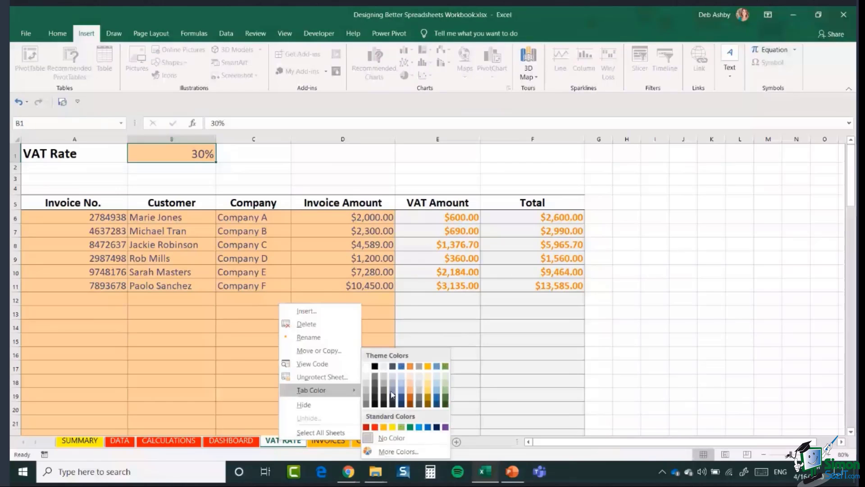
left_click(402, 426)
left_click(655, 366)
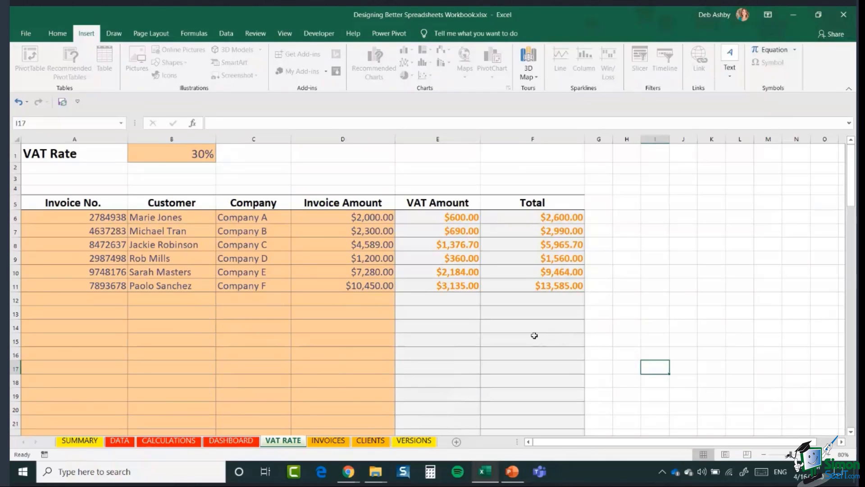
Step: Visit DATA and CALCULATIONS, test the JUMP TO DASHBOARD button, then go to INVOICES
left_click(127, 444)
left_click(168, 441)
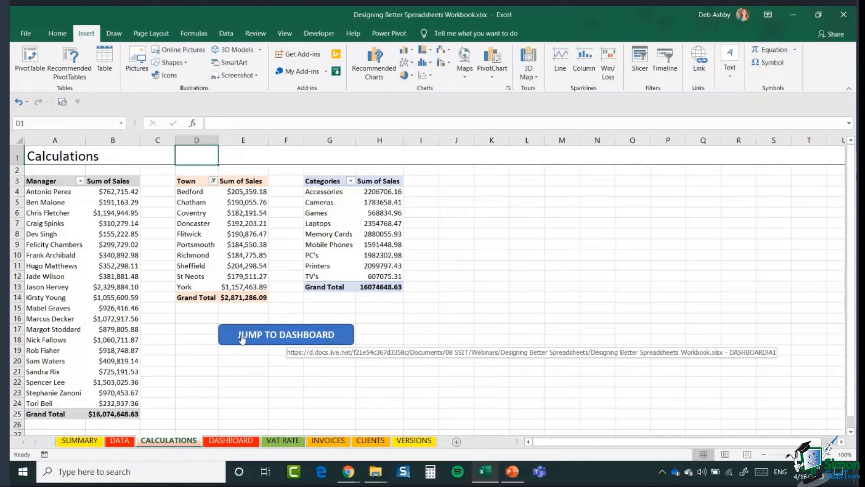
left_click(280, 334)
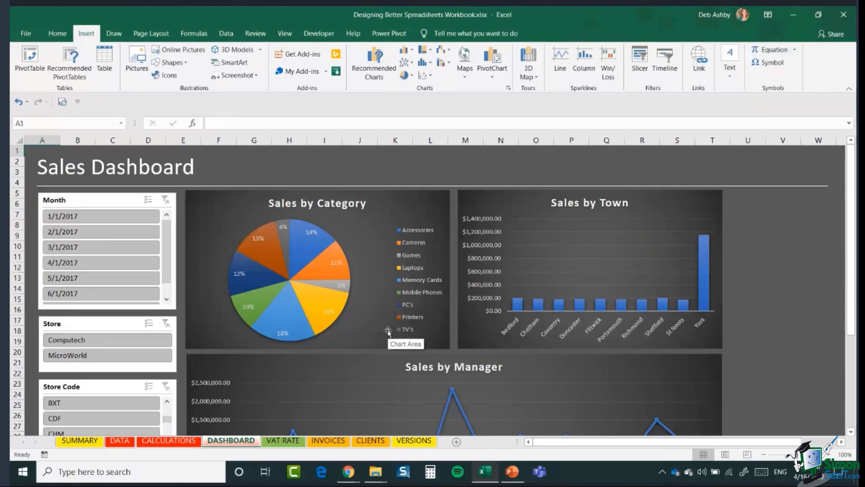
left_click(331, 441)
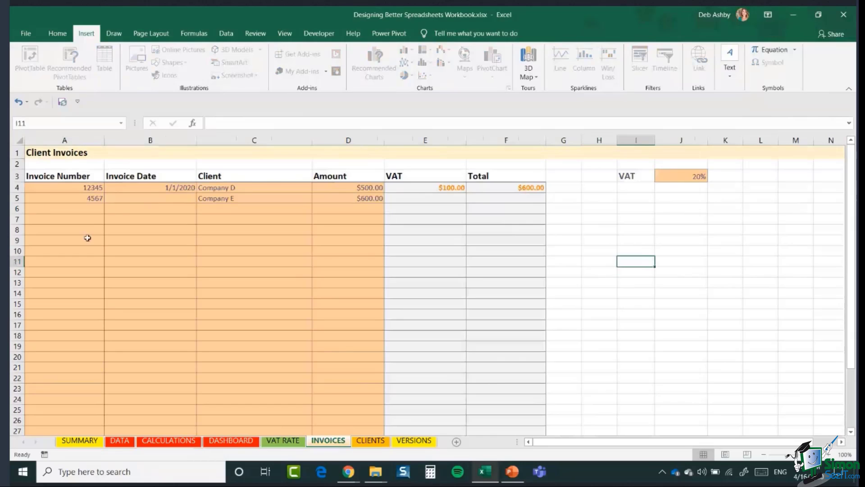
left_click(54, 211)
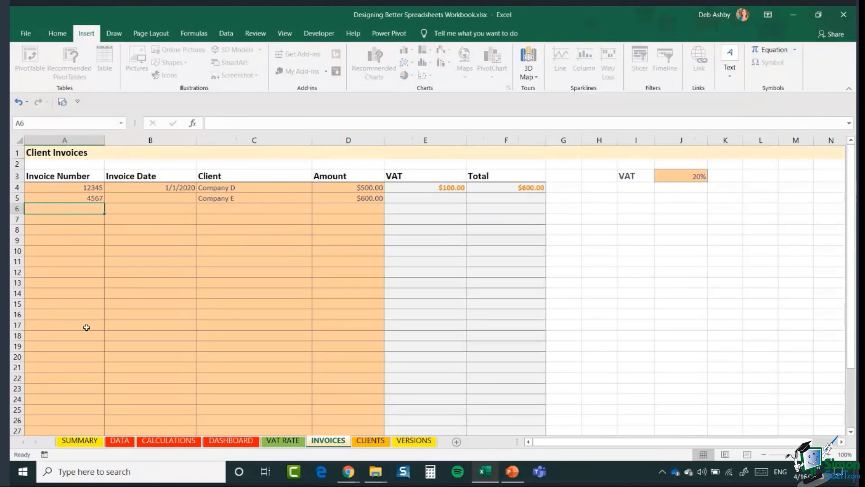
left_click(255, 210)
left_click(316, 209)
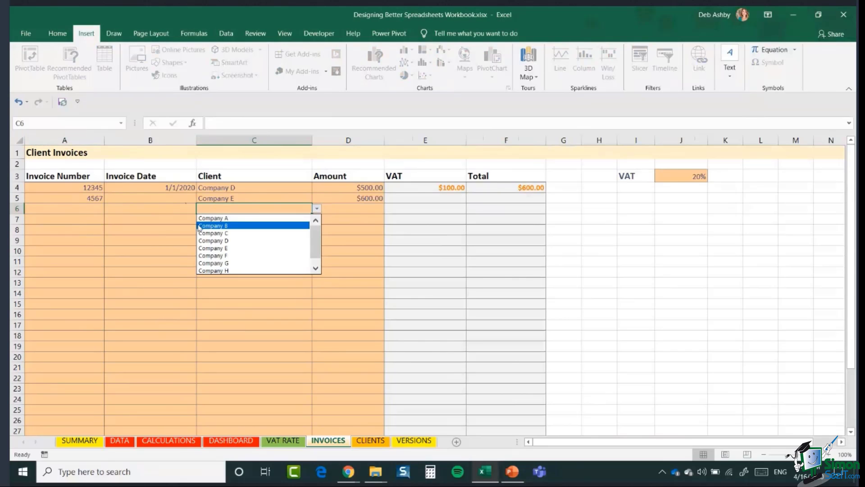
scroll(318, 231, "down", 1)
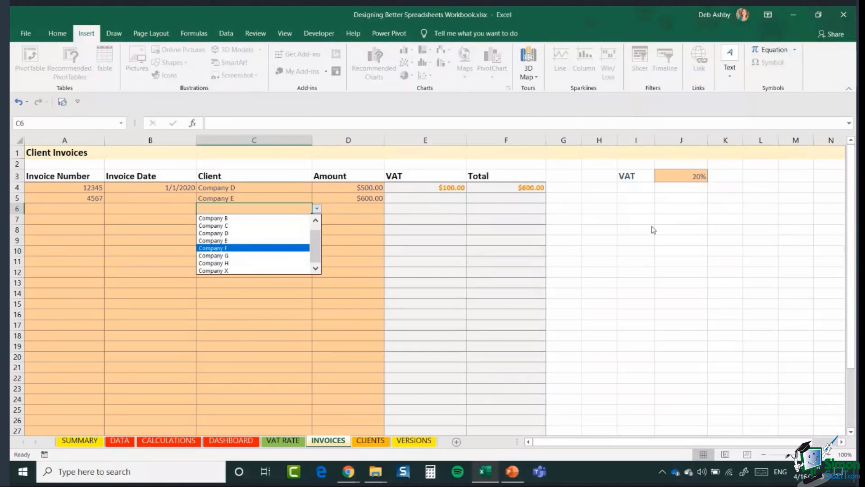
key("Escape")
key("Right")
key("Right")
key("Right")
key("Right")
key("Right")
key("Right")
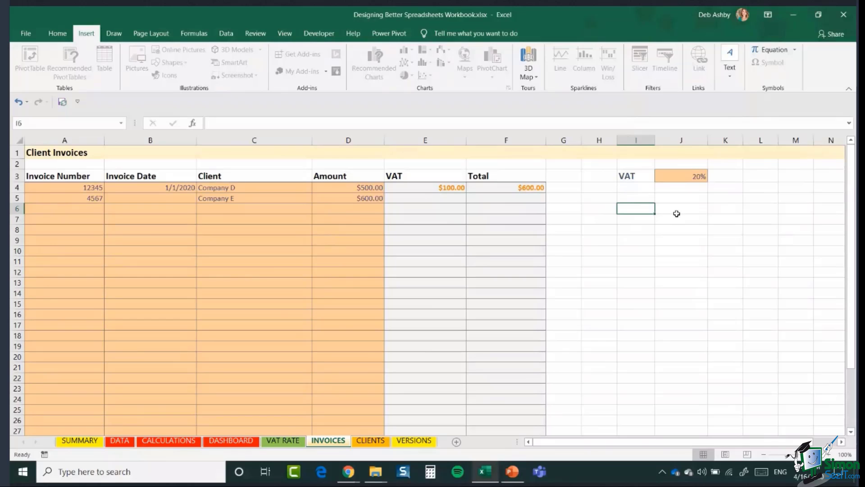
Step: Select cell I7 on the INVOICES sheet, the spot for the new button
left_click(686, 252)
left_click(680, 205)
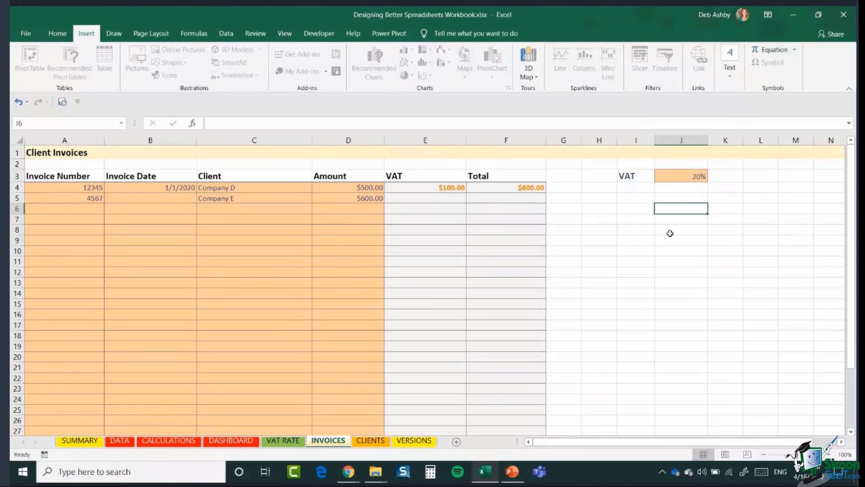
left_click(115, 34)
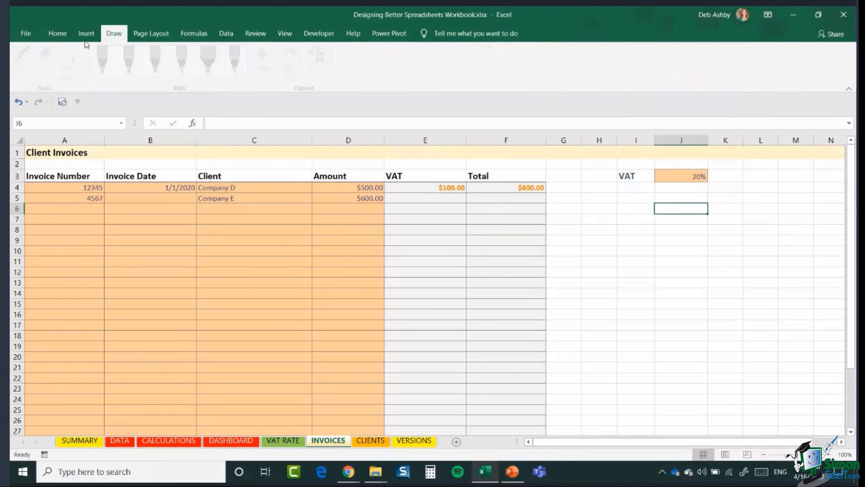
left_click(88, 35)
left_click(633, 219)
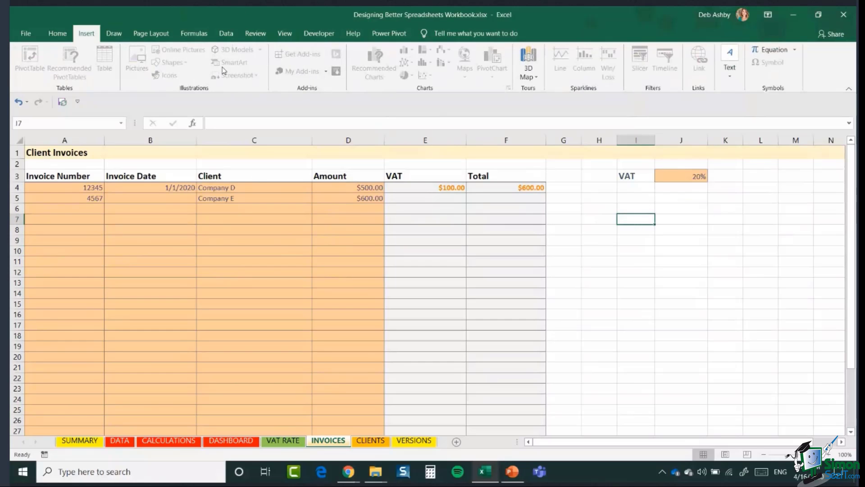
Step: Unprotect the INVOICES sheet by entering its sheet password
left_click(252, 34)
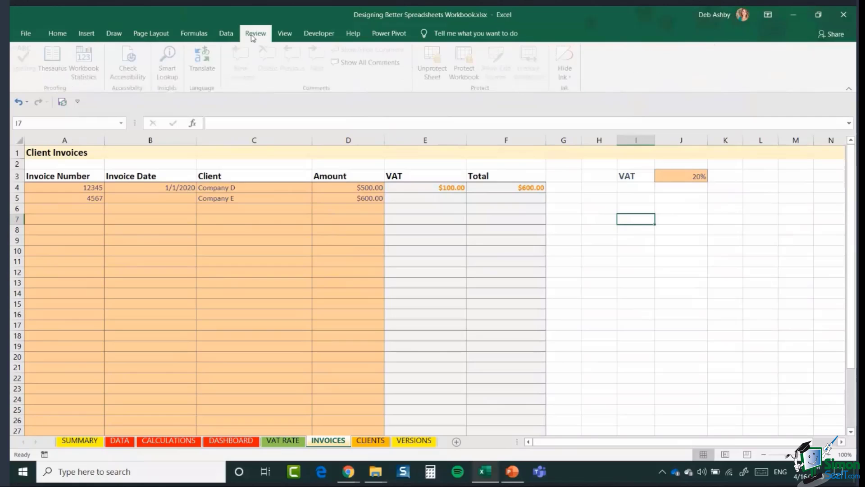
left_click(435, 65)
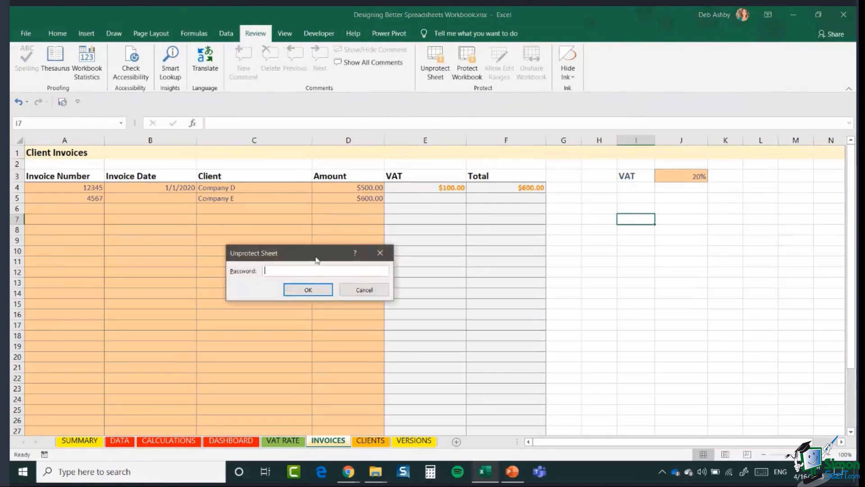
type("••••••••")
key("Return")
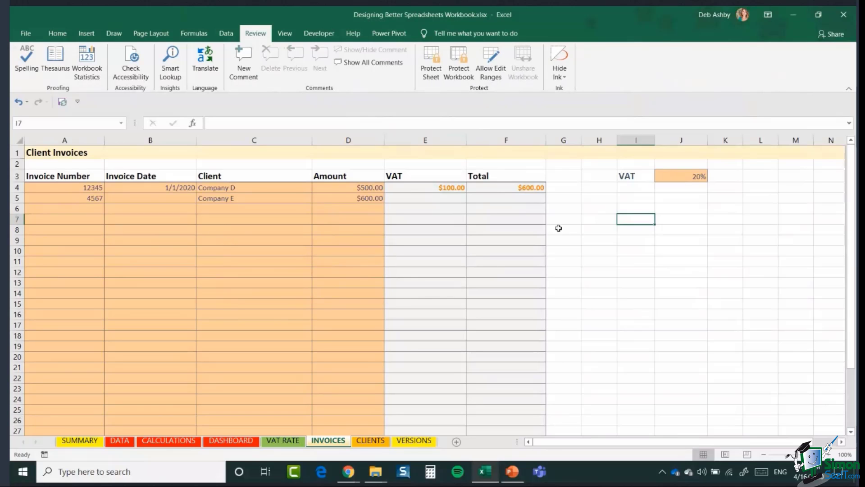
left_click(81, 36)
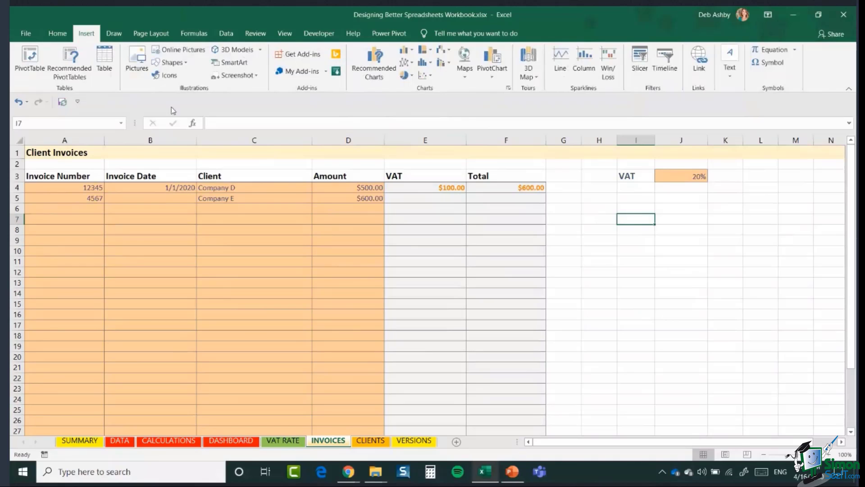
Step: Draw a rounded rectangle over I7:L8 and label it ADD NEW CLIENT
left_click(173, 63)
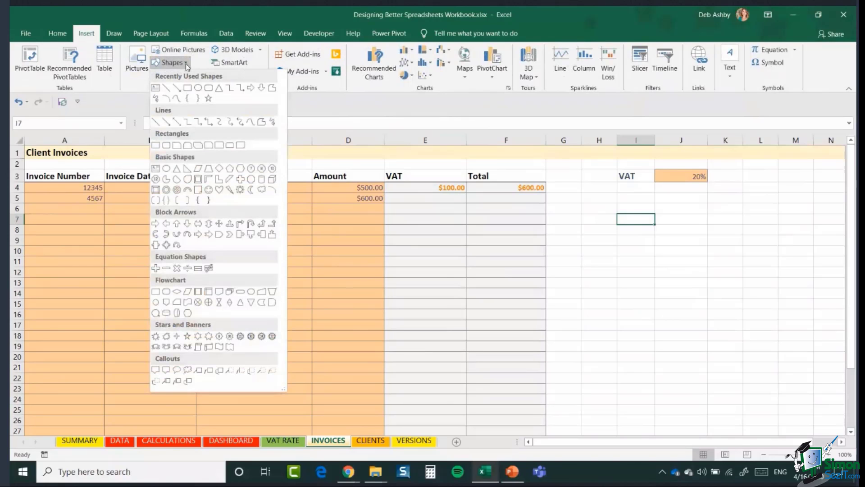
left_click(208, 88)
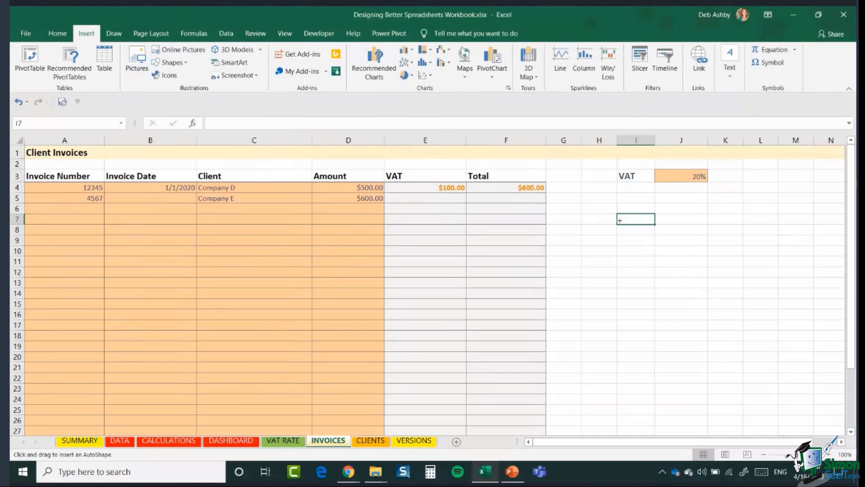
left_click_drag(617, 215, 742, 235)
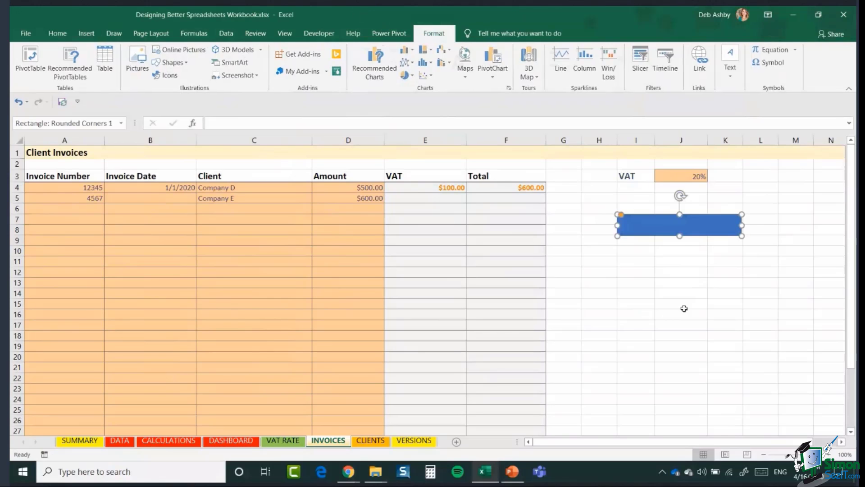
right_click(645, 228)
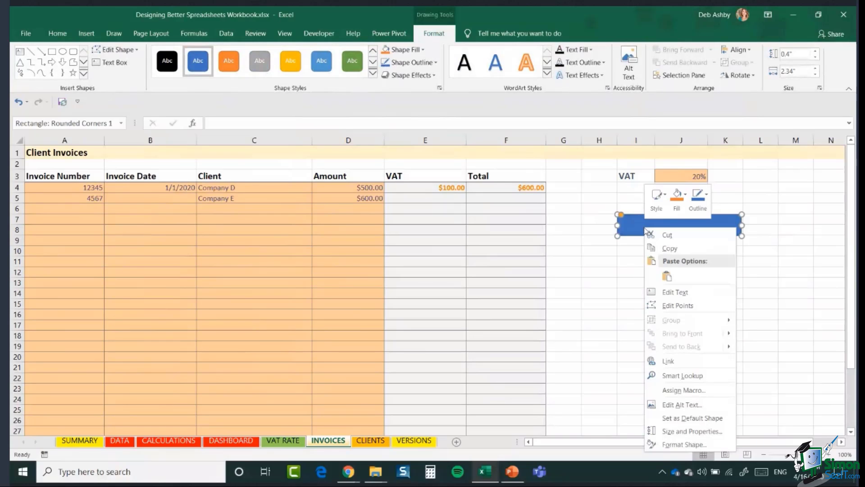
left_click(683, 291)
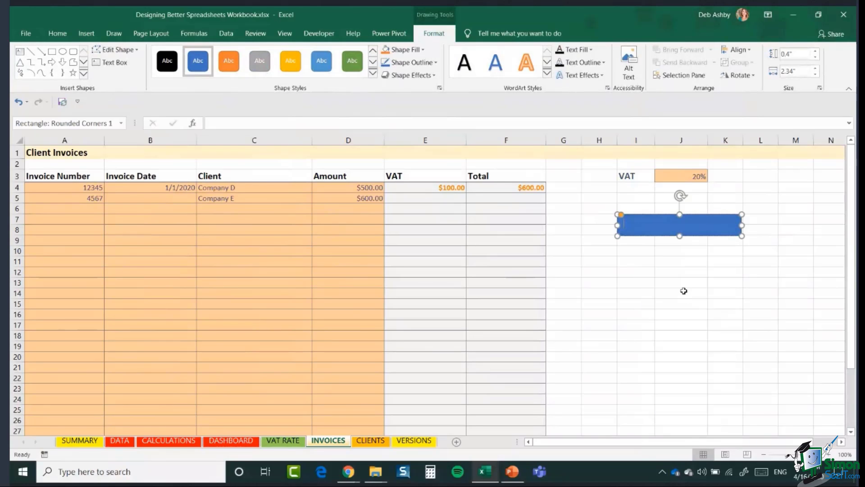
type("ADD NEW CLIENT")
Step: Centre the ADD NEW CLIENT label horizontally and vertically, and make it bold at 14 pt
left_click(58, 34)
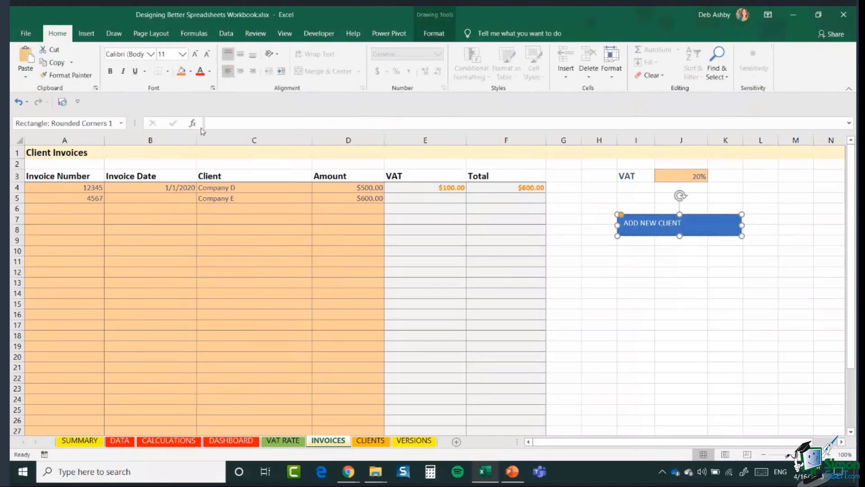
left_click(242, 72)
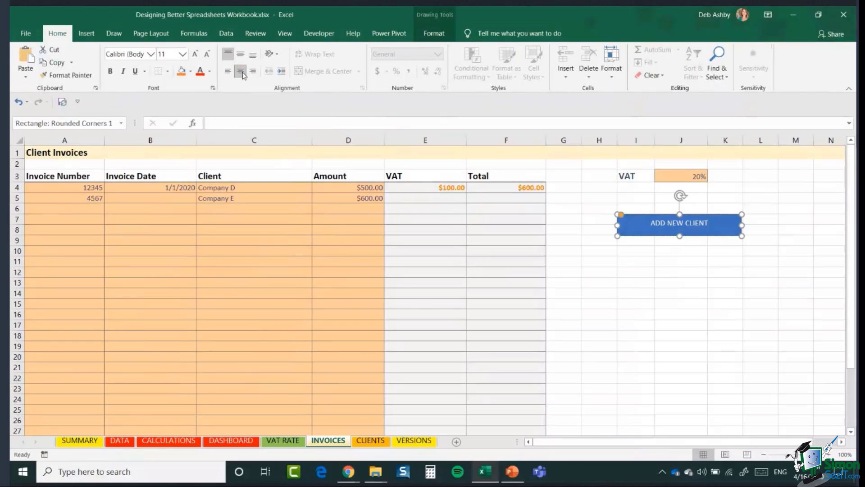
left_click(240, 55)
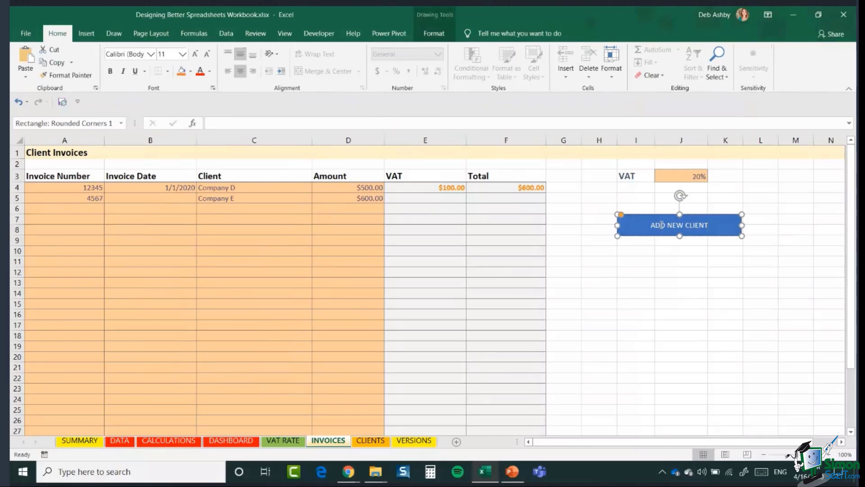
left_click_drag(651, 225, 709, 225)
left_click(195, 55)
left_click(195, 55)
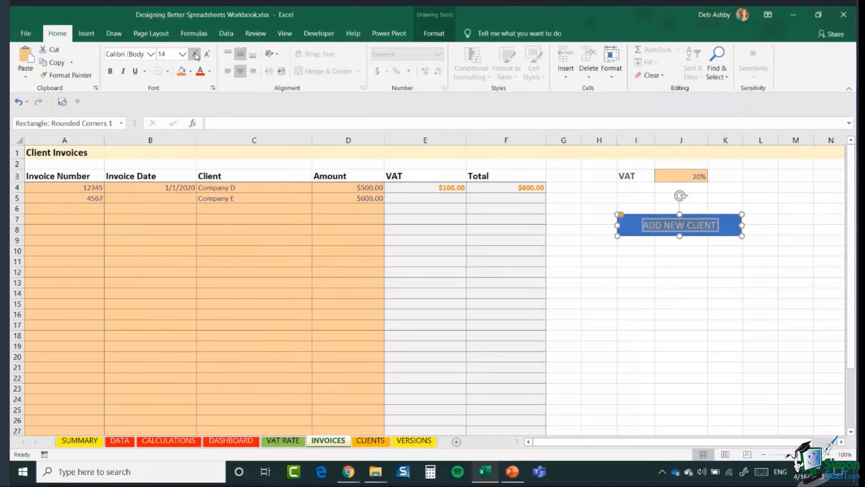
left_click(115, 72)
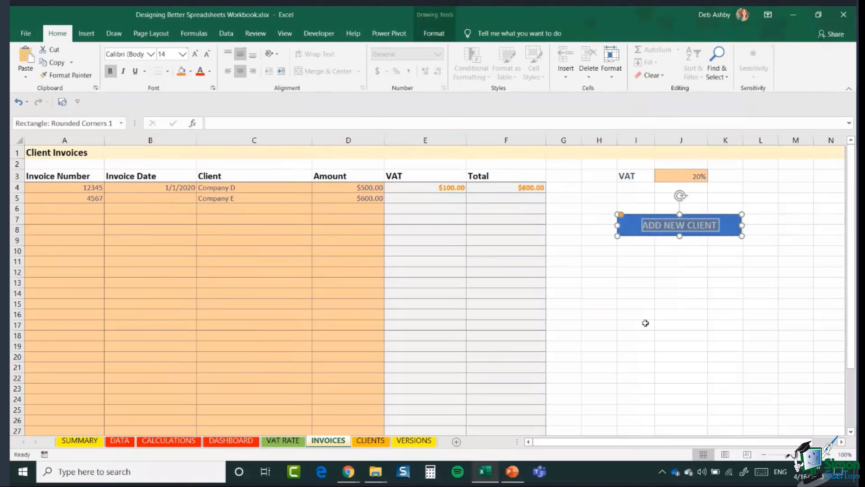
left_click(652, 305)
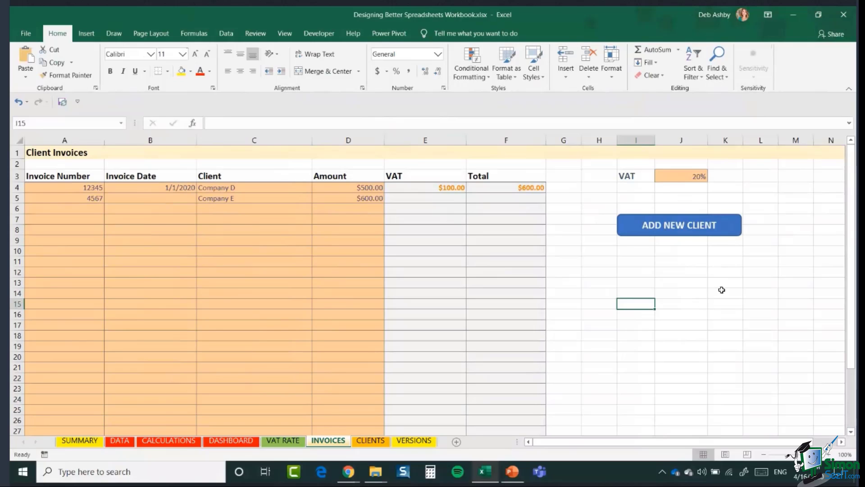
Step: Hyperlink the ADD NEW CLIENT button to the CLIENTS sheet within this document
left_click(731, 233)
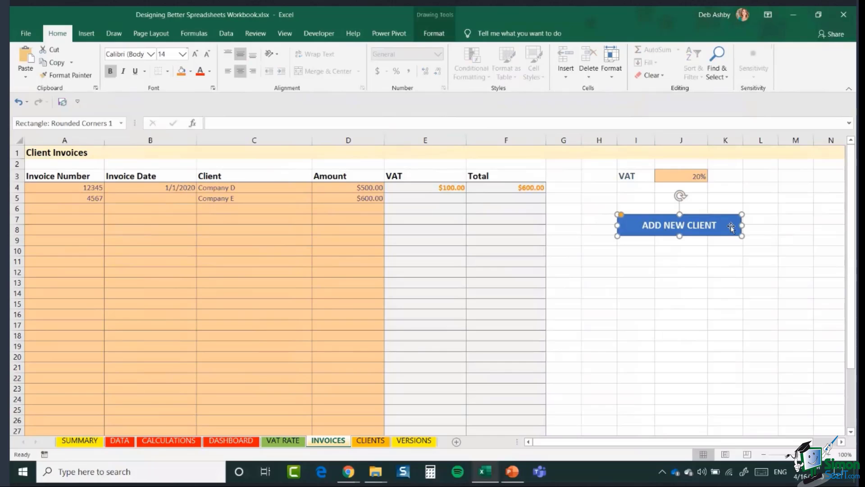
right_click(731, 228)
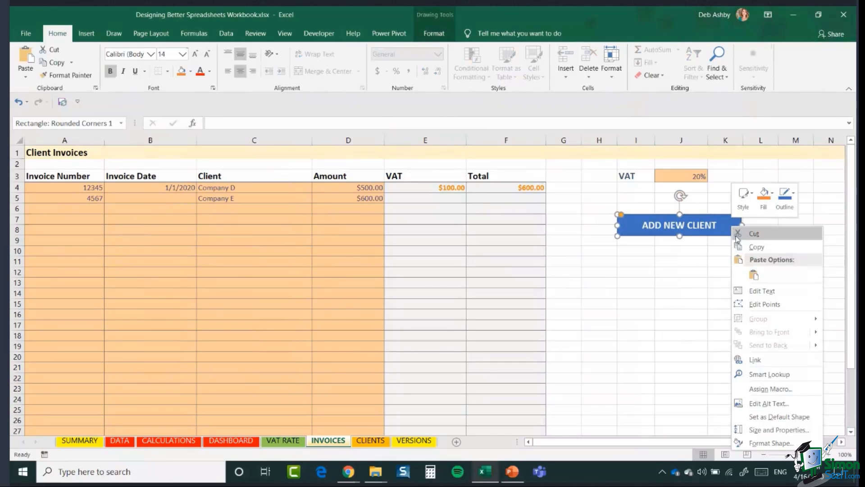
left_click(772, 363)
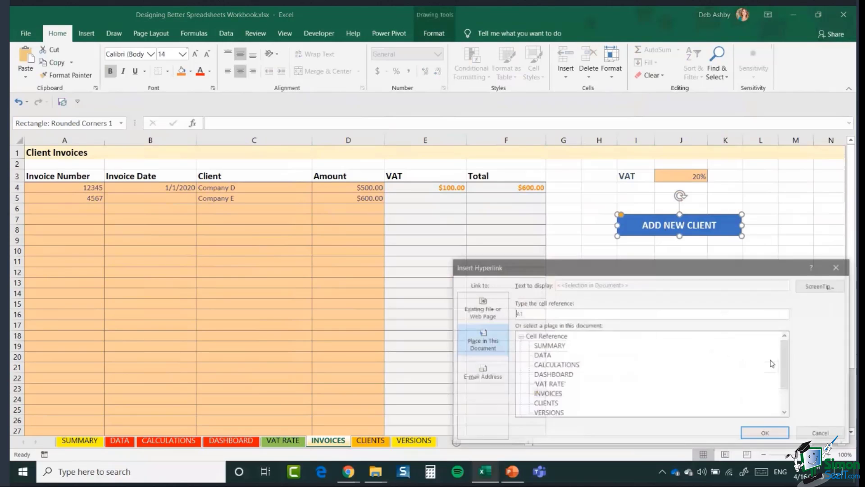
left_click_drag(696, 273, 408, 156)
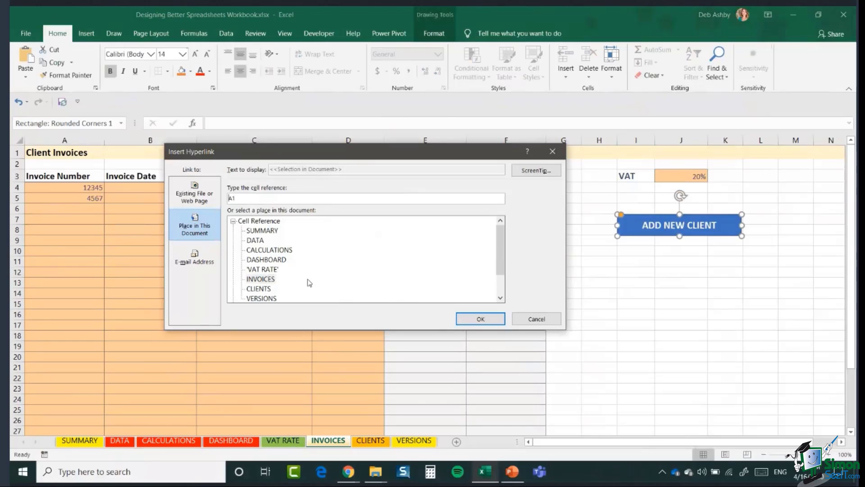
left_click(257, 291)
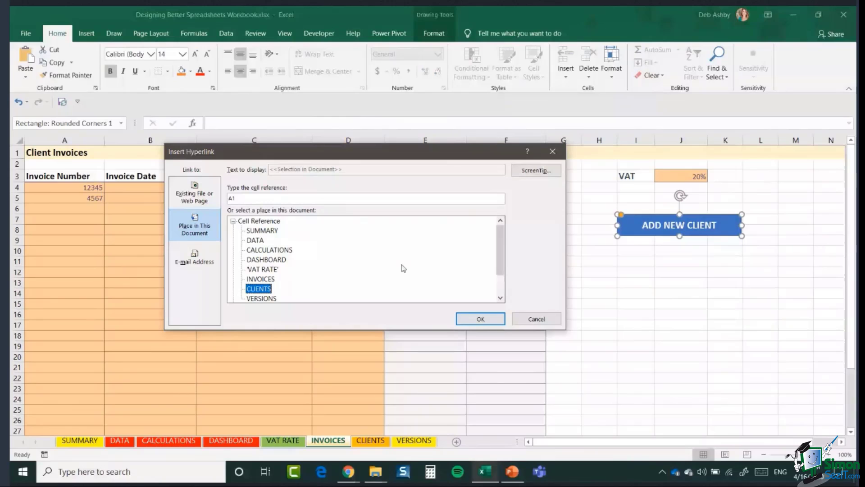
left_click(479, 319)
key("Escape")
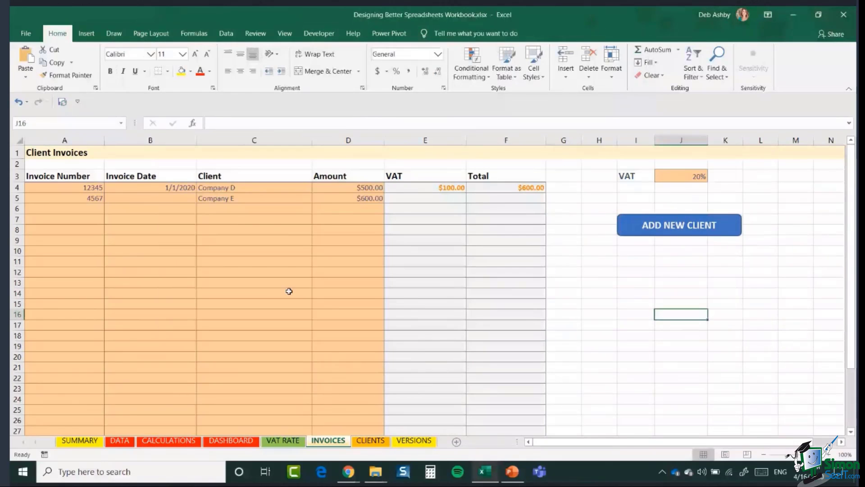
Step: Check the existing client choices in the C6 dropdown list
left_click(217, 209)
left_click(317, 208)
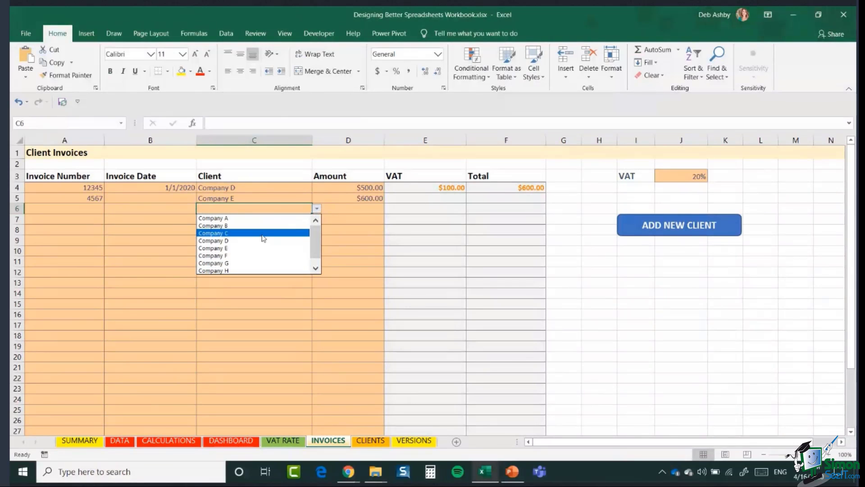
key("Escape")
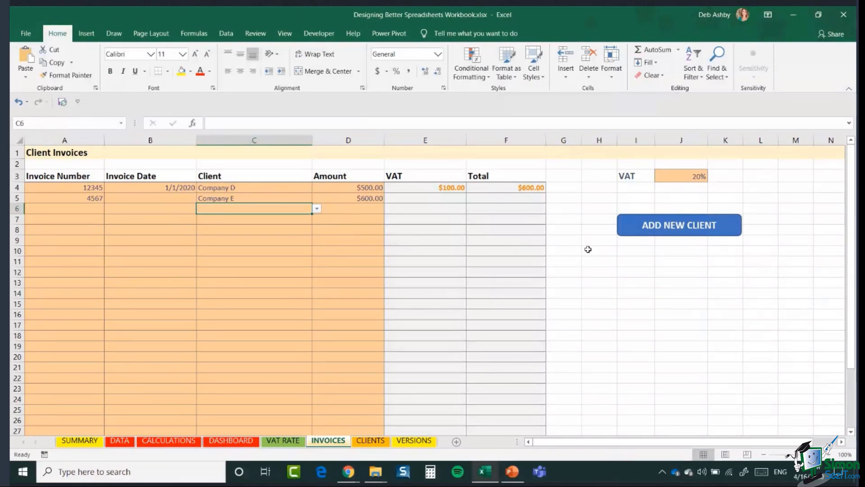
Step: Follow the button to CLIENTS and add Company J in A11 under the client list
left_click(667, 228)
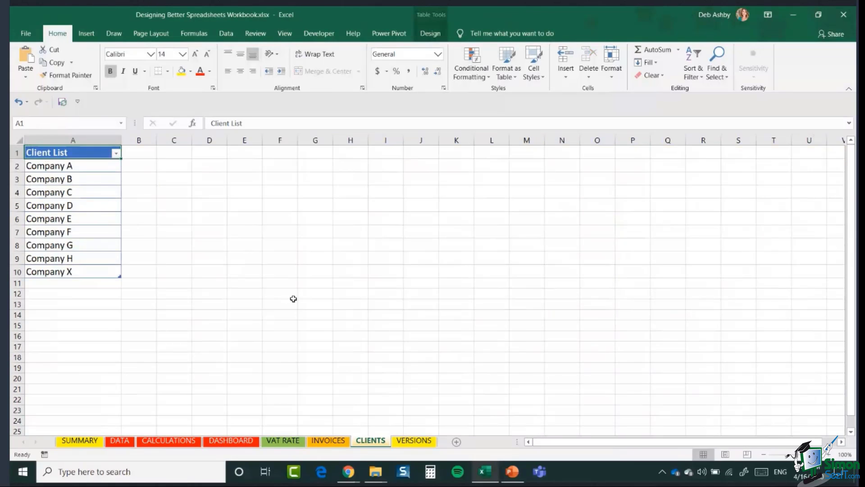
left_click(50, 282)
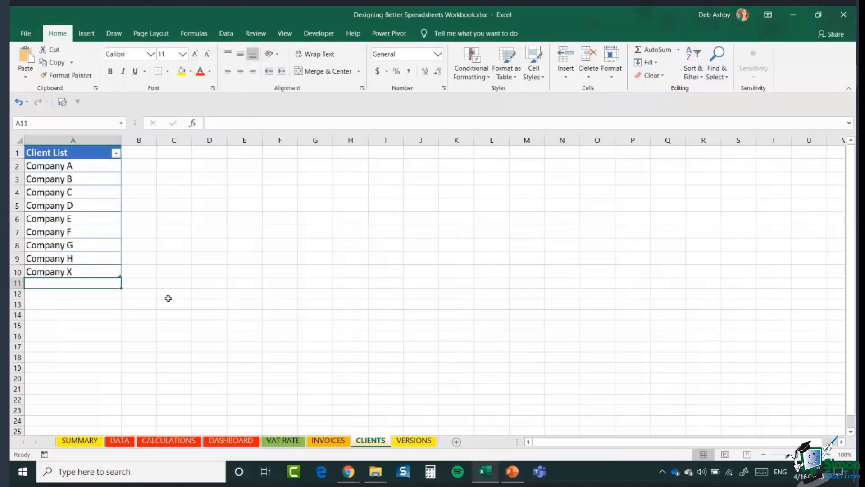
type("Comp")
key("BackSpace")
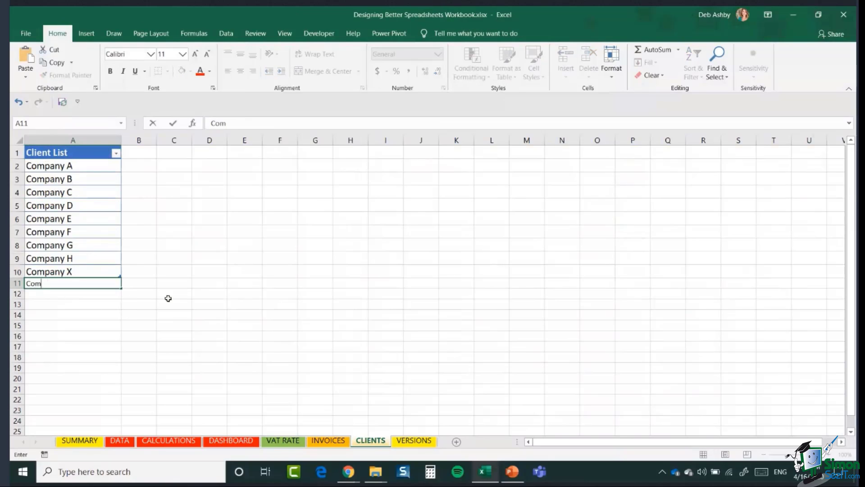
type("pany J")
key("Return")
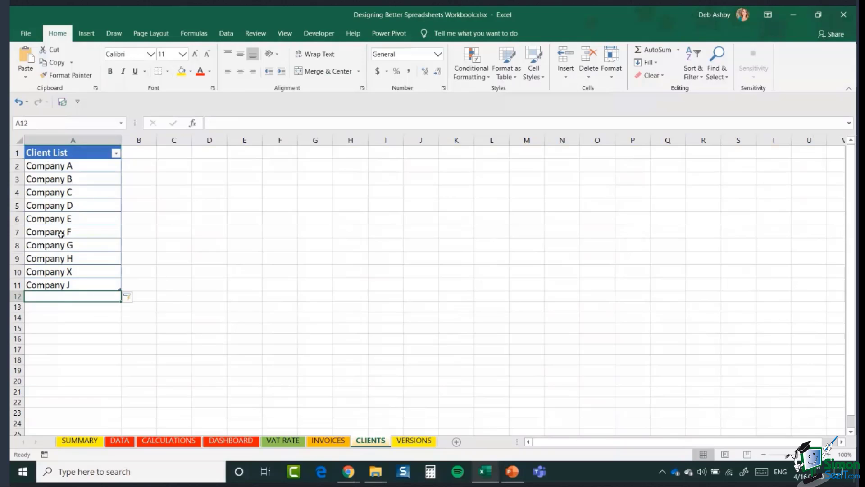
Step: Set INVOICES cell C6 to Company J, then show PowerPoint's Takeaways slide
left_click(329, 441)
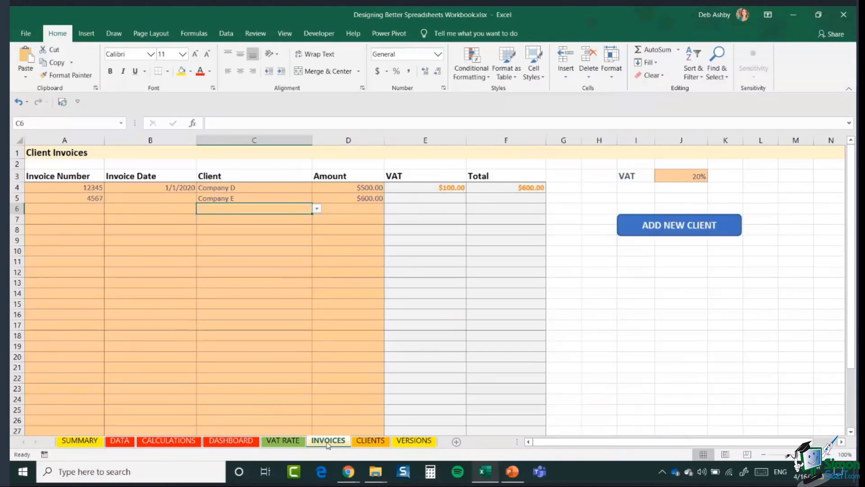
left_click(317, 209)
left_click_drag(321, 242, 321, 254)
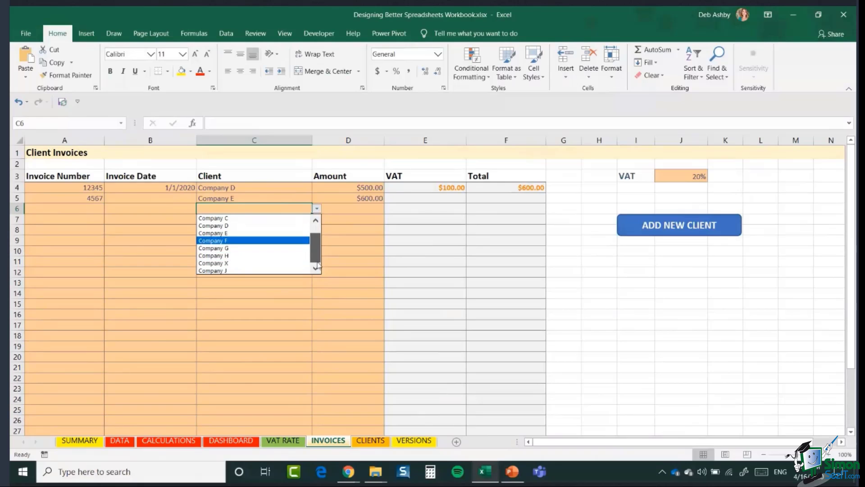
left_click(235, 271)
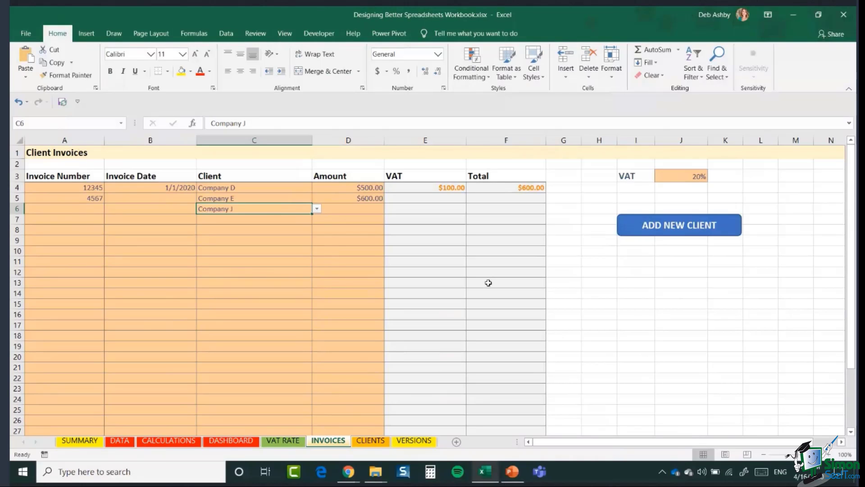
left_click(511, 472)
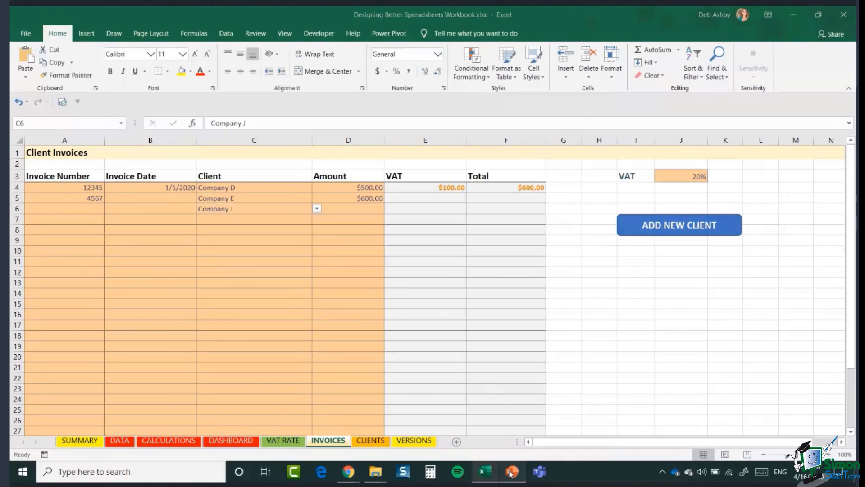
key("Page_Down")
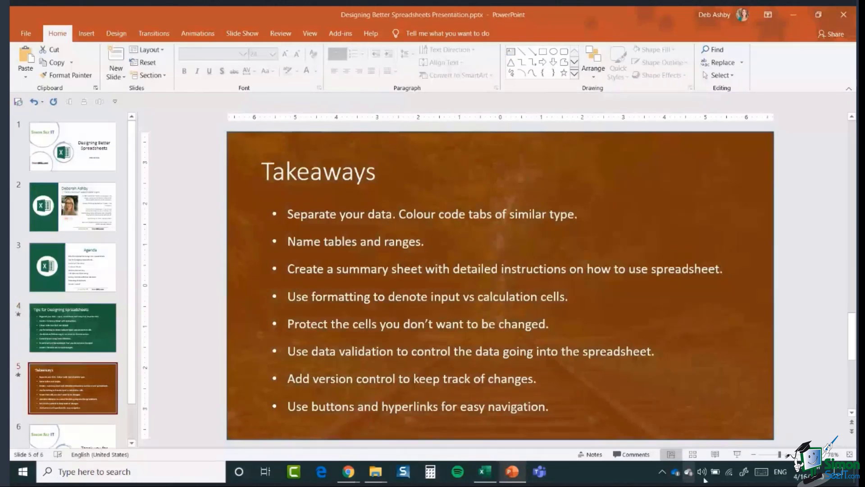
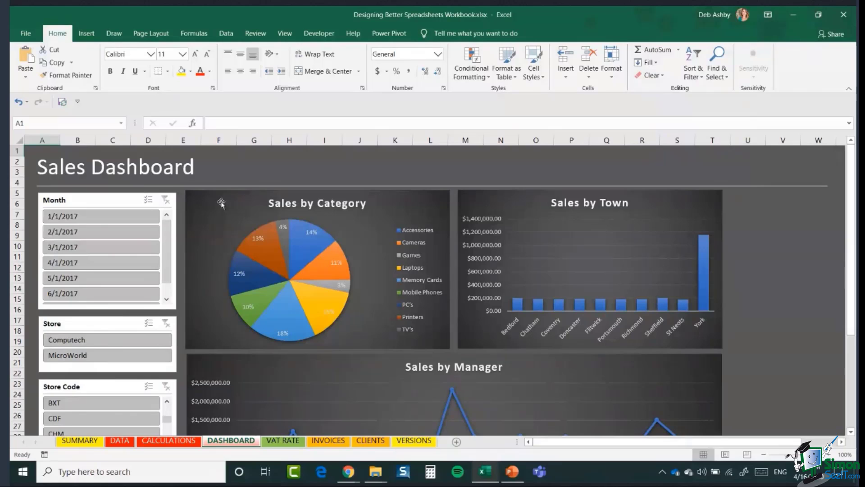
Step: Glance over the CLIENTS and INVOICES sheets, then go back to the Sales Dashboard
left_click(371, 445)
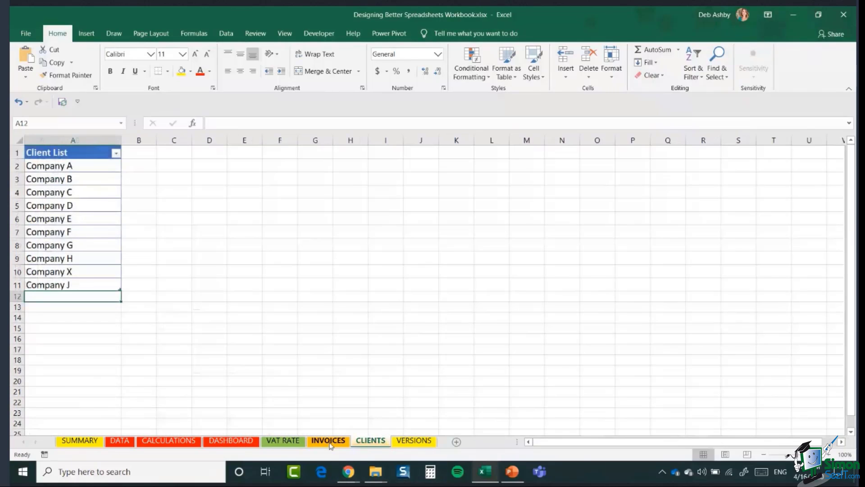
left_click(328, 440)
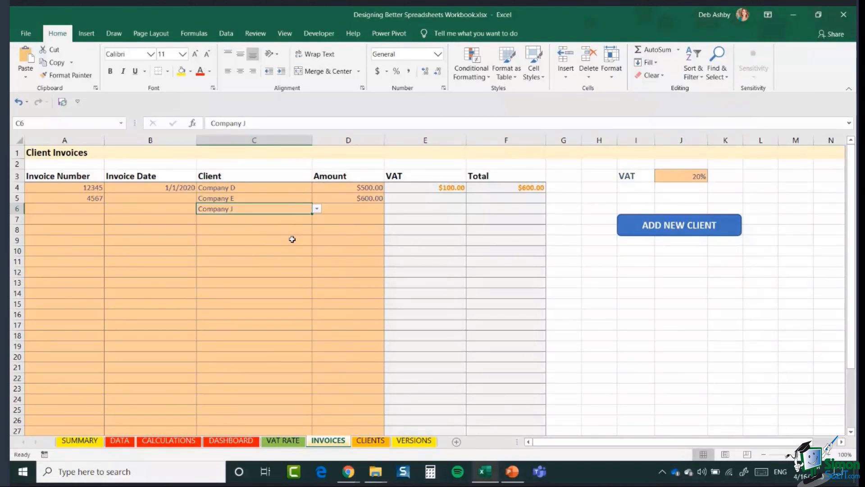
left_click(230, 443)
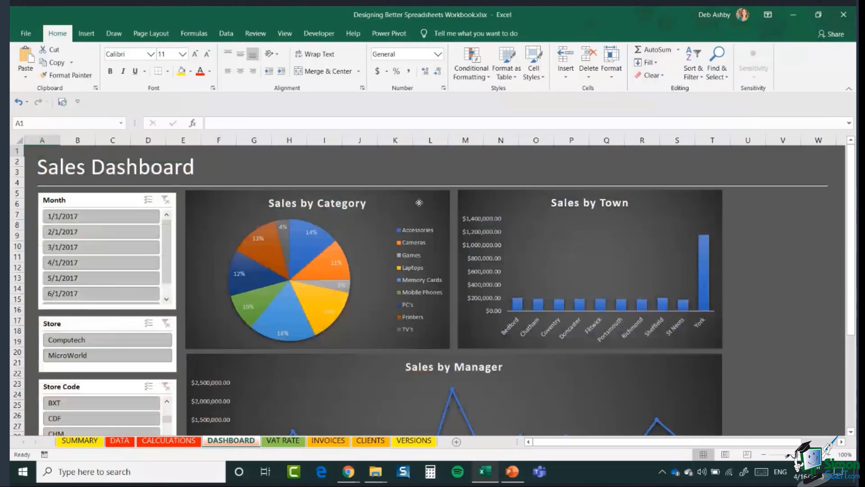
Step: Switch via CLIENTS to INVOICES and select the orange input range A4:D19
left_click(411, 282)
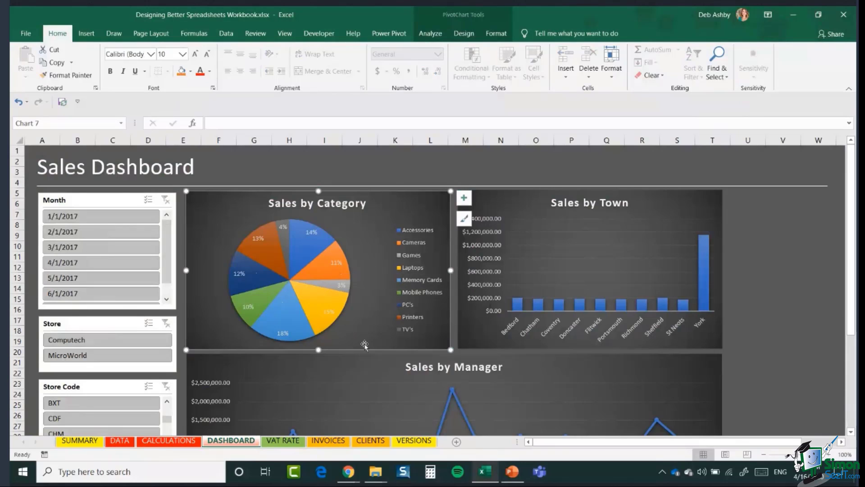
left_click(366, 442)
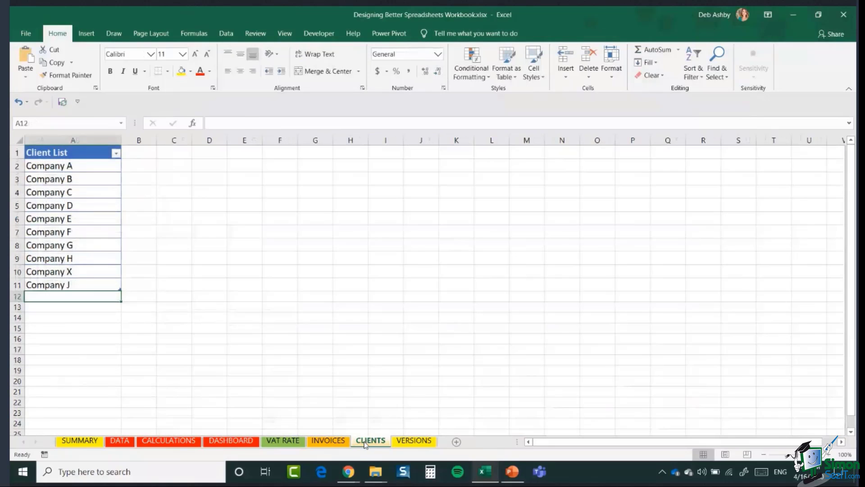
left_click(329, 442)
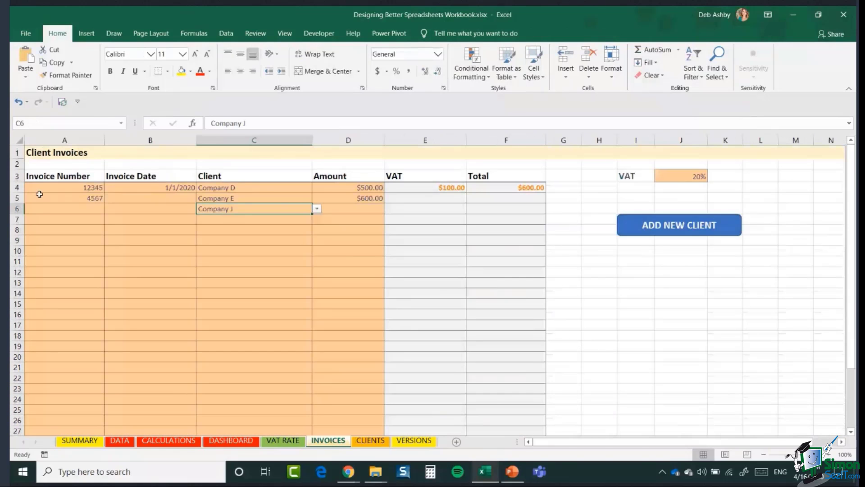
mouse_move(39, 190)
left_mouse_down()
mouse_move(309, 207)
mouse_move(336, 344)
left_mouse_up()
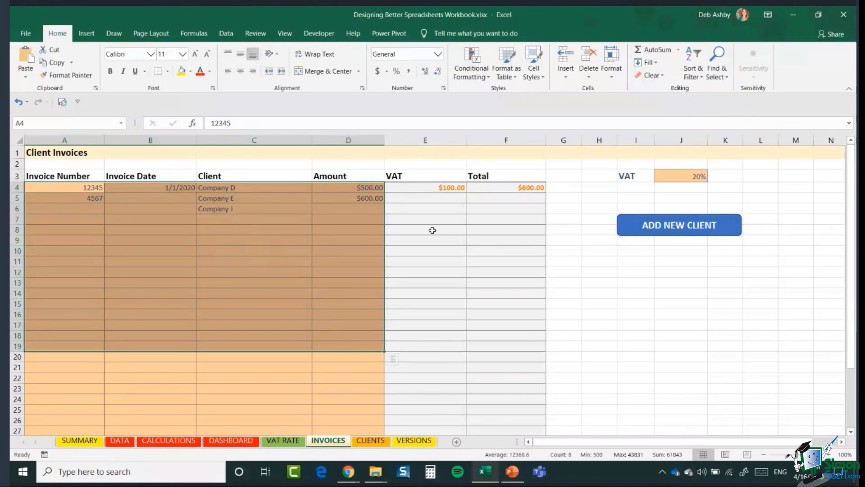
left_click(542, 78)
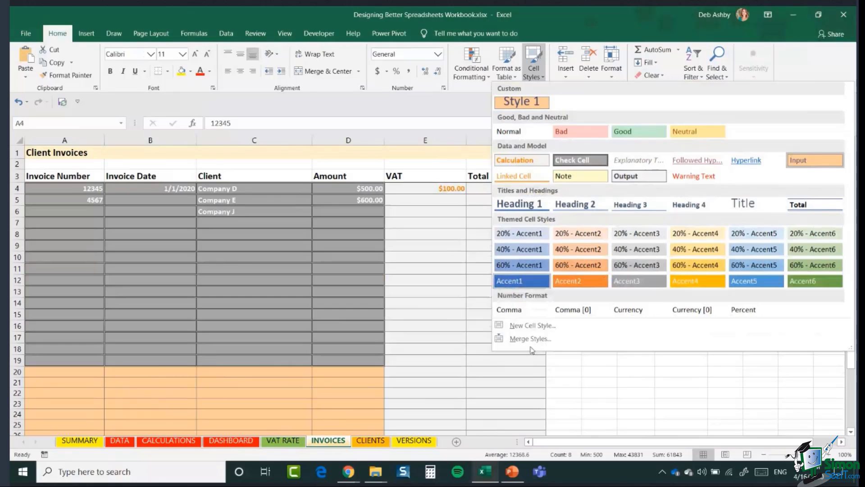
left_click(571, 323)
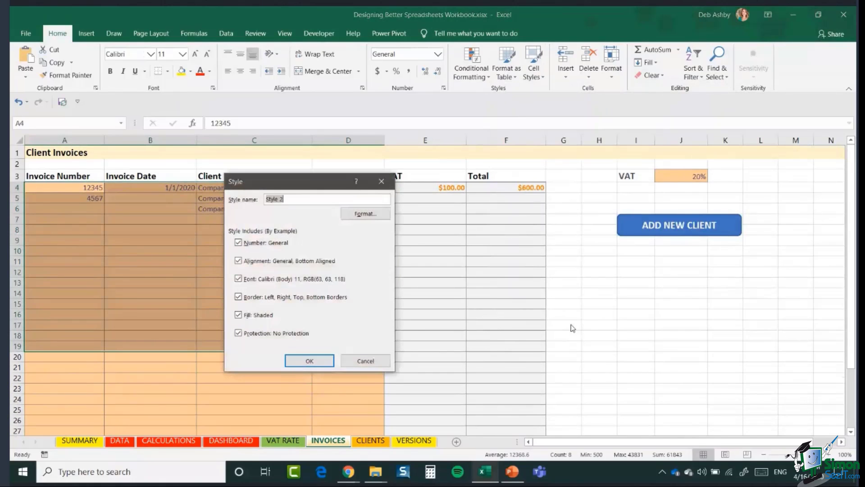
left_click_drag(306, 180, 558, 138)
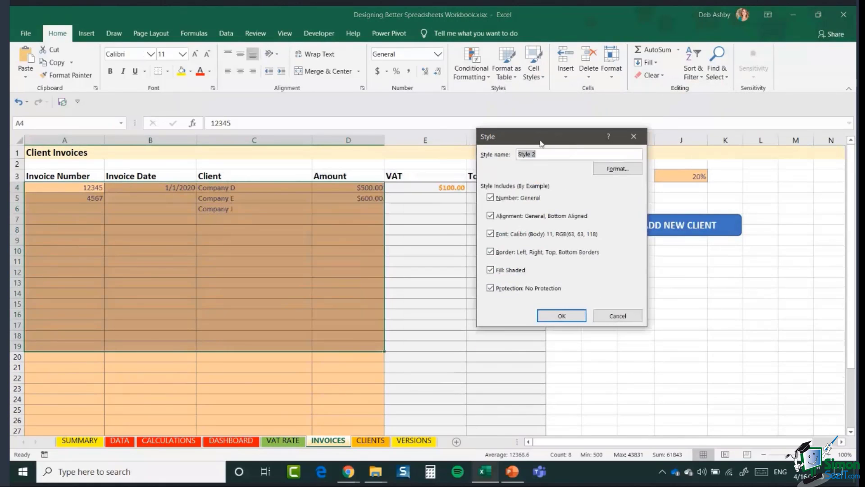
left_click(614, 171)
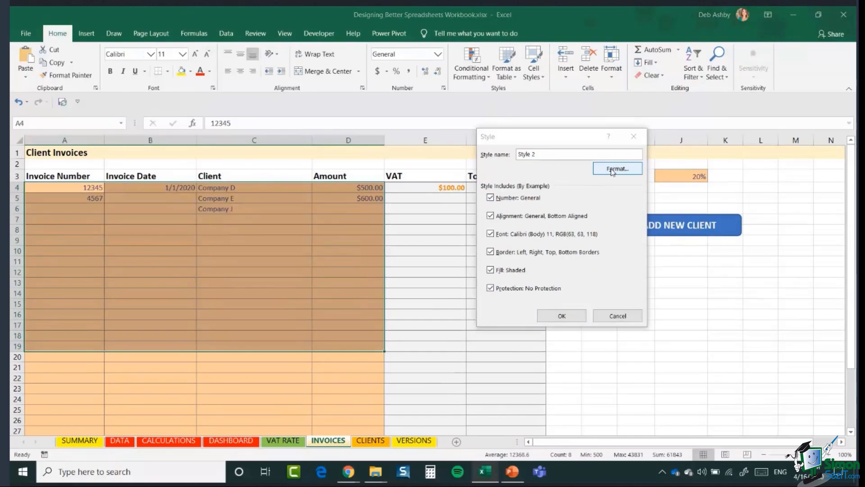
left_click(193, 163)
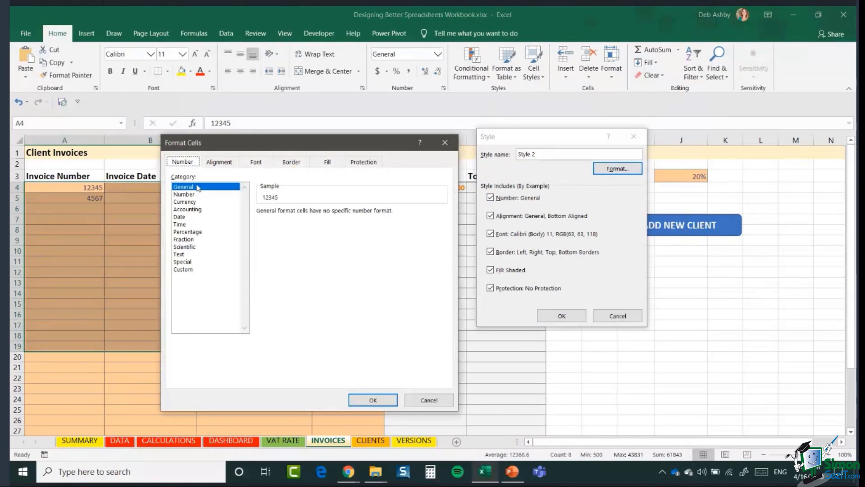
left_click(264, 163)
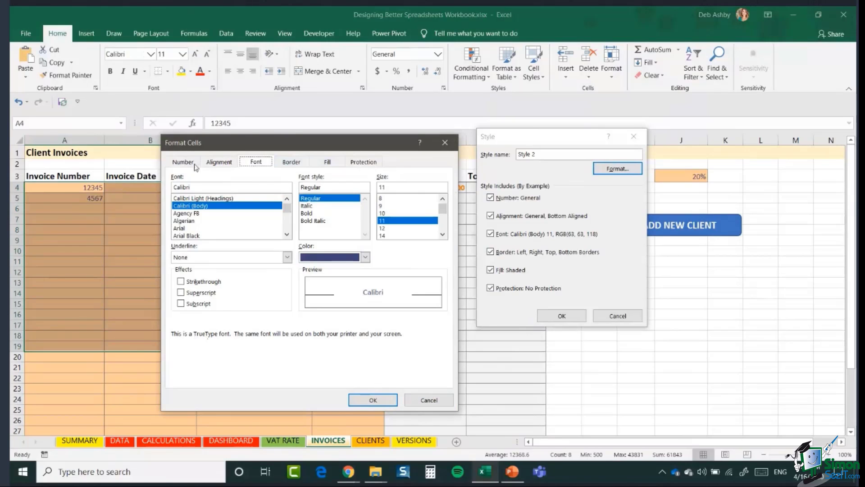
left_click(429, 400)
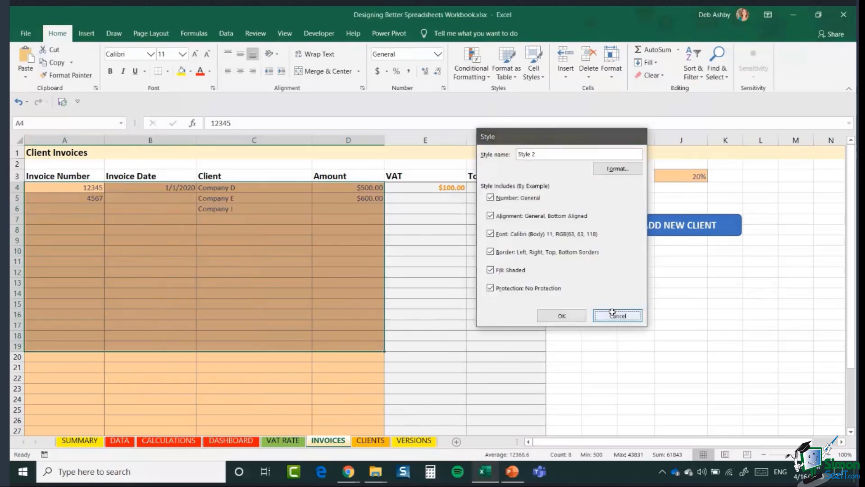
left_click(619, 314)
left_click(538, 77)
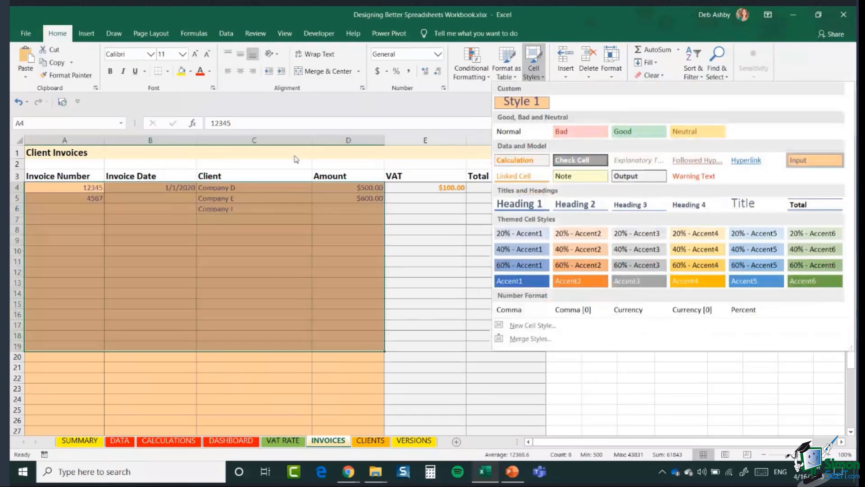
left_click(656, 415)
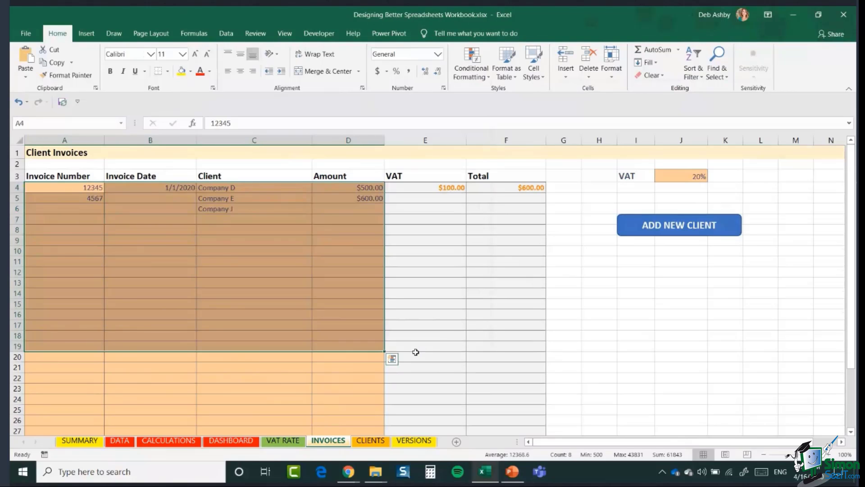
left_click(434, 202)
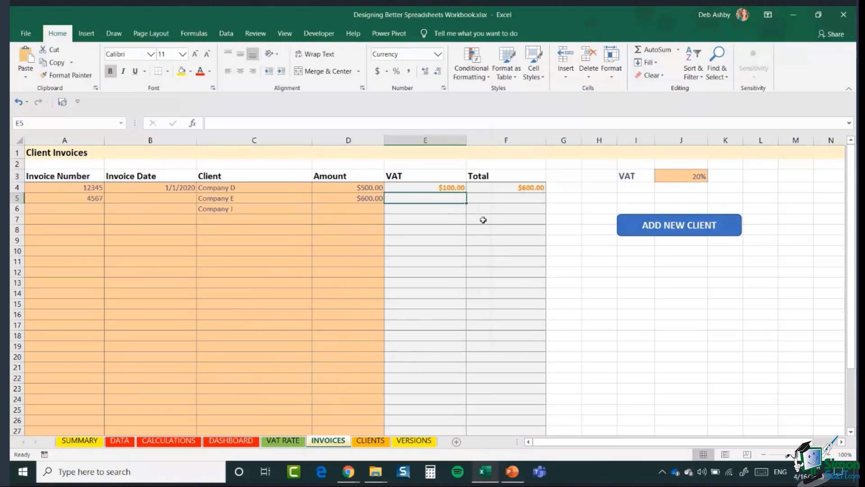
Step: Preview the Protect Sheet settings under Review, then cancel without protecting
left_click(255, 34)
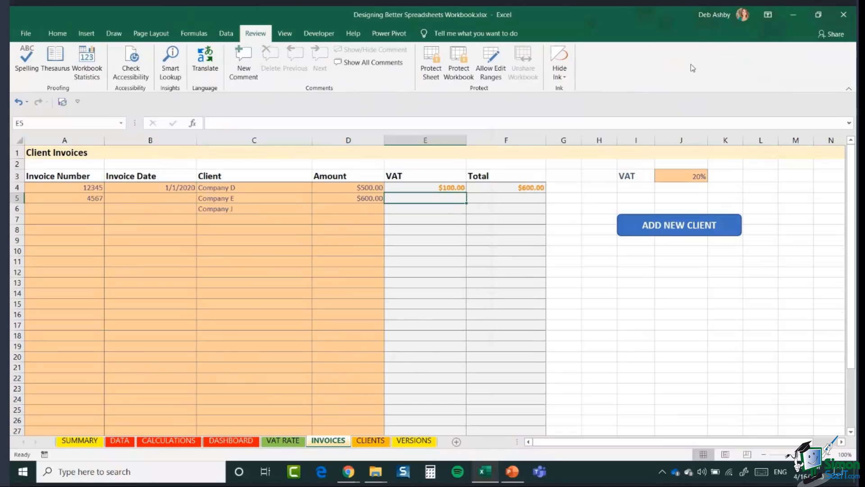
left_click(431, 59)
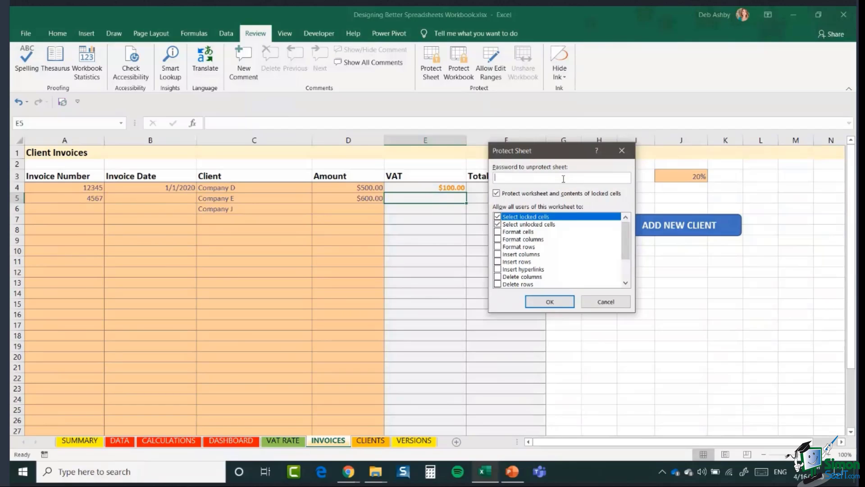
left_click_drag(563, 153, 498, 163)
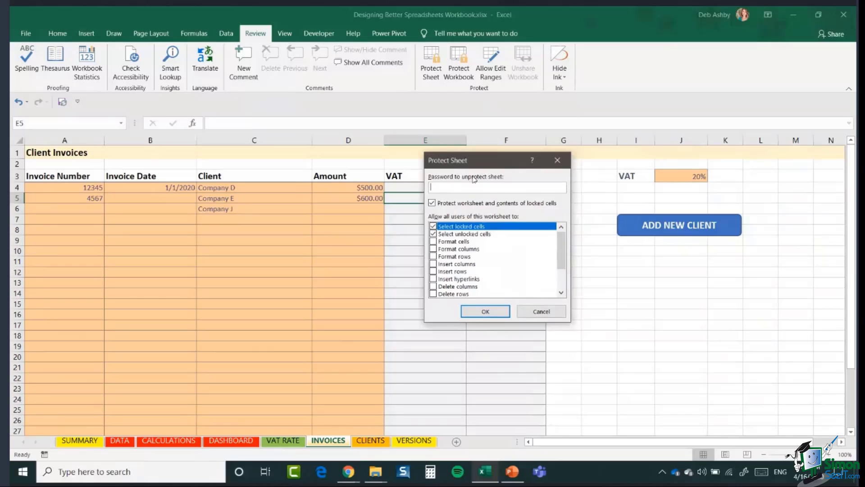
left_click(536, 313)
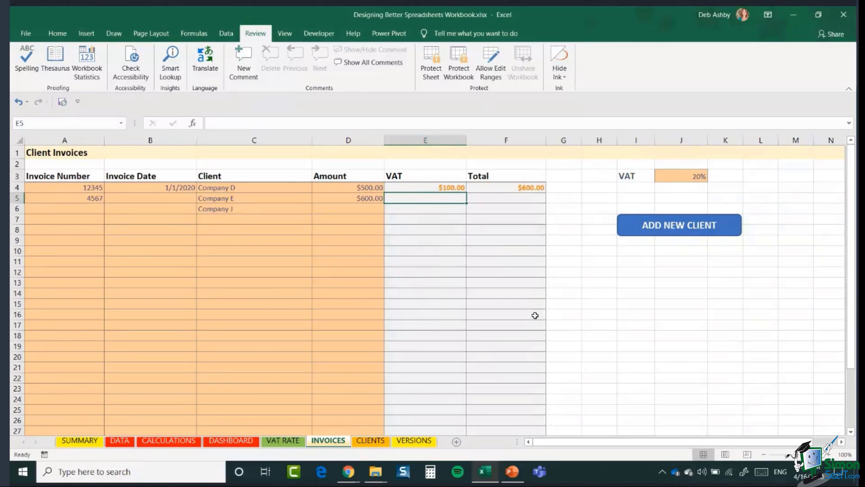
Step: Protect the INVOICES sheet without a password and try typing 1 into locked VAT cell E6
left_click(399, 269)
left_click(599, 282)
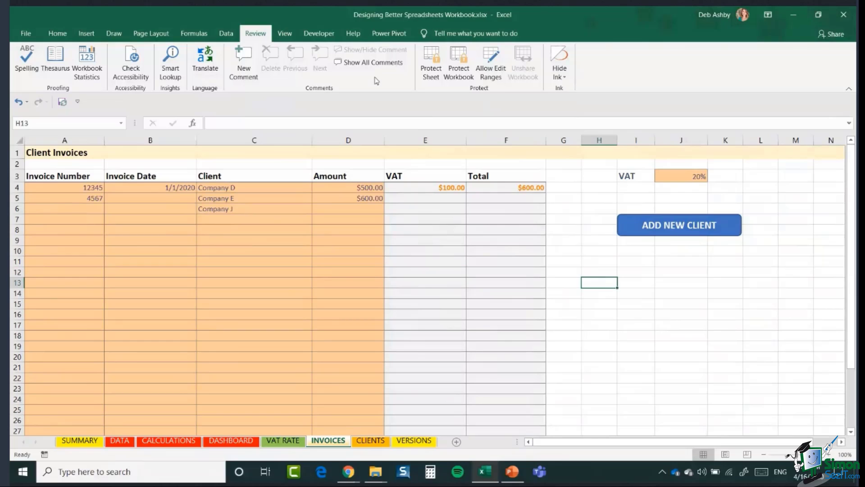
left_click(425, 63)
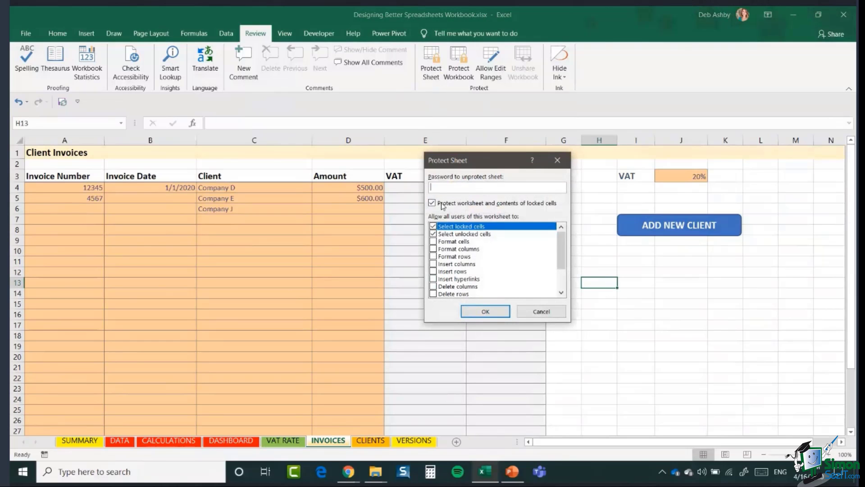
left_click(485, 312)
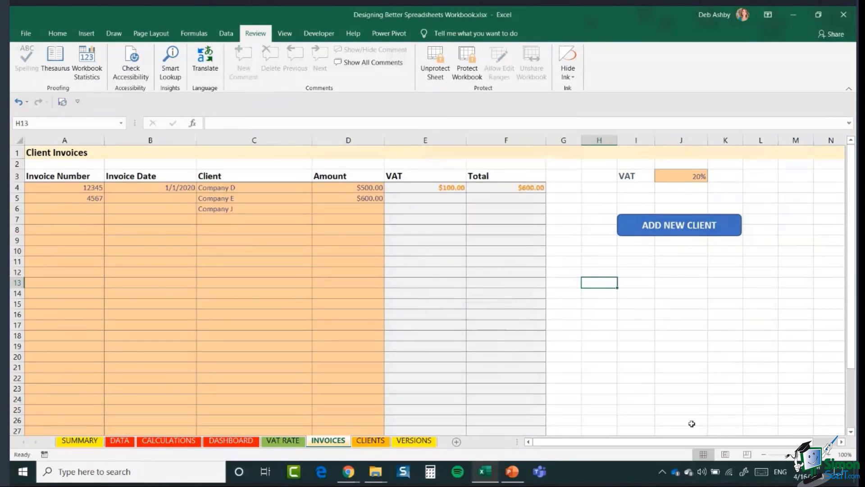
left_click(639, 338)
left_click(419, 210)
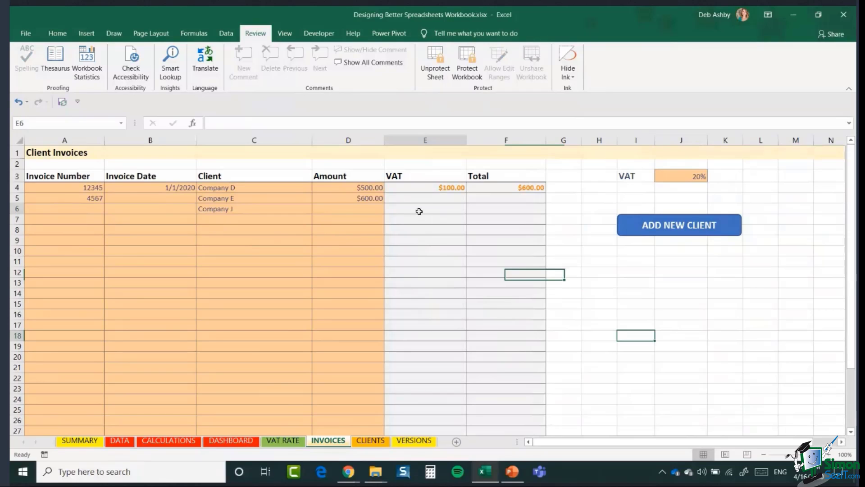
type("1")
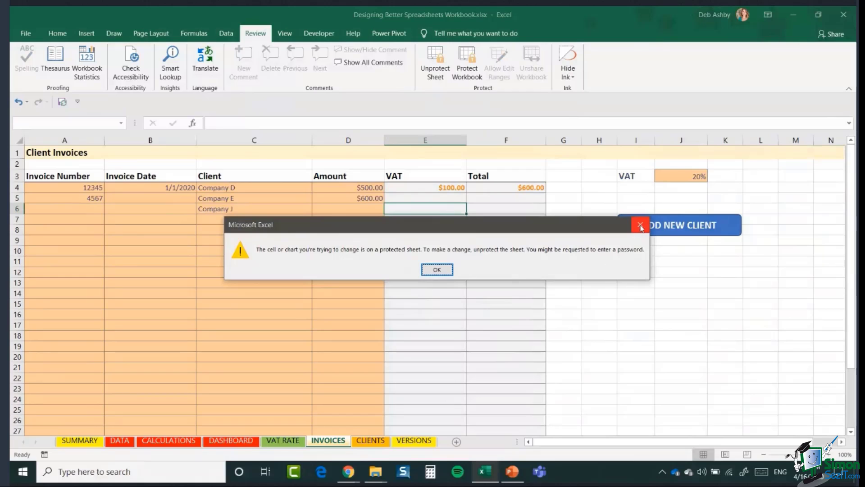
Step: Dismiss the warning, unprotect the INVOICES sheet, then protect it again without a password
left_click(435, 270)
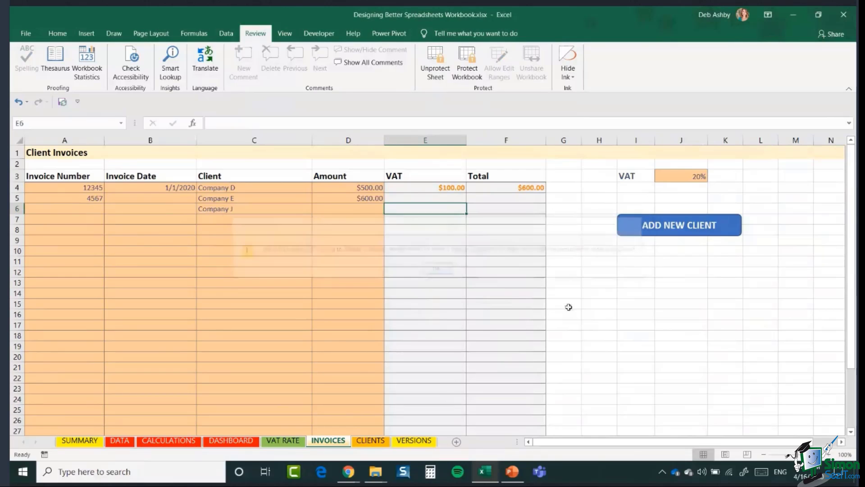
left_click(432, 67)
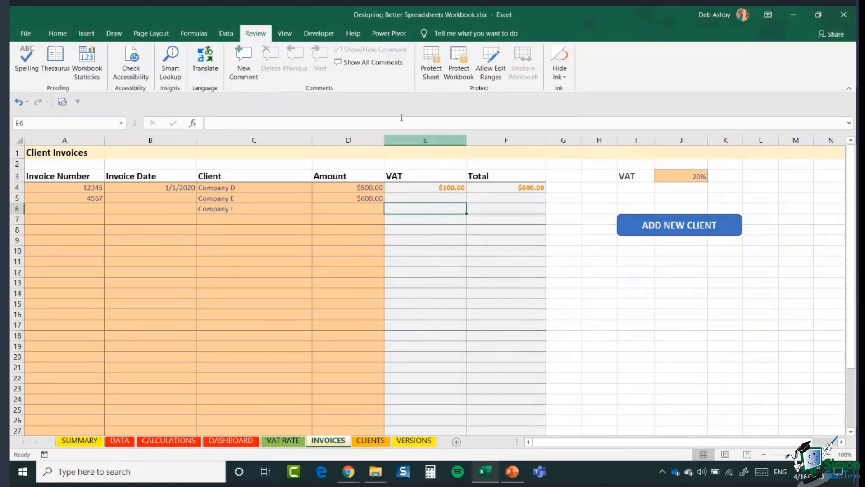
left_click(432, 63)
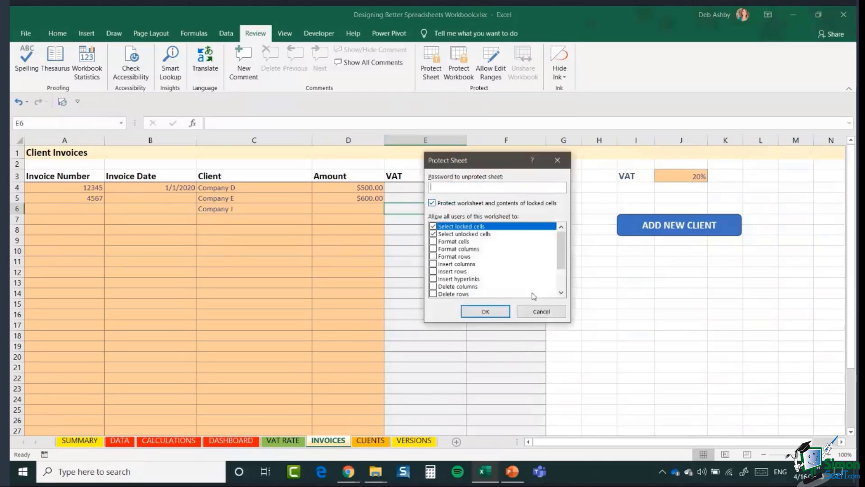
left_click(484, 312)
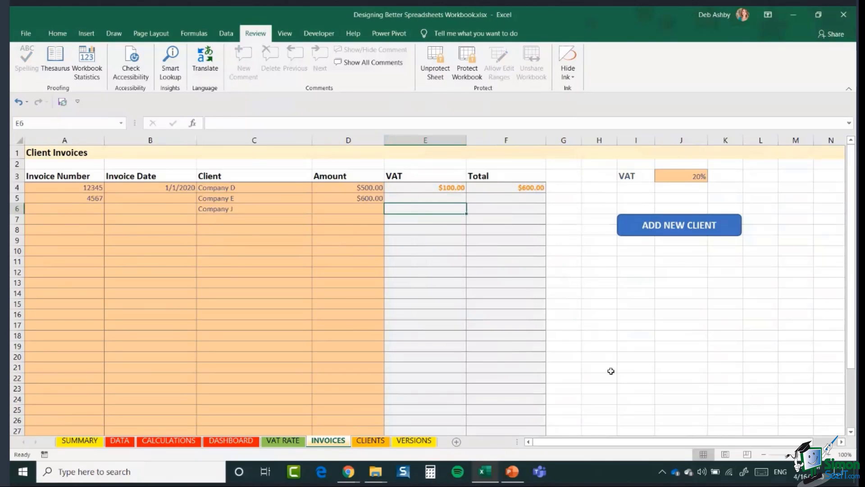
Step: Try editing locked VAT cell E10, dismiss the warning, and unprotect the sheet
left_click(443, 254)
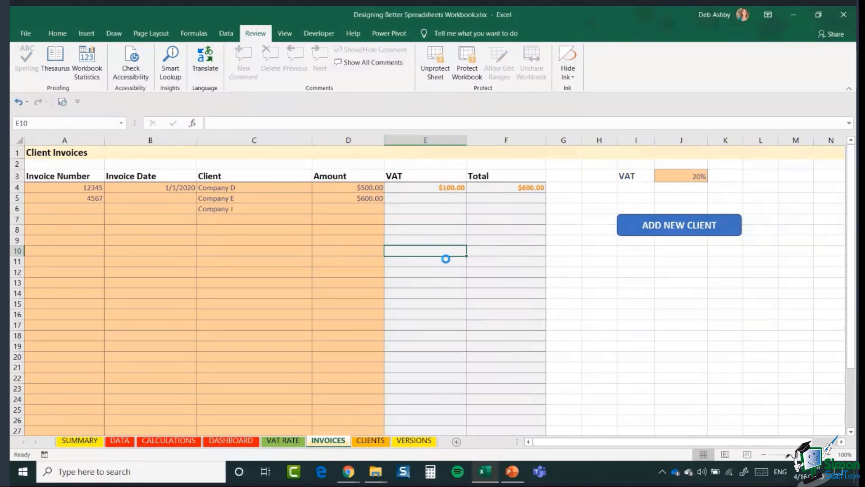
double_click(444, 257)
left_click(435, 269)
left_click(435, 63)
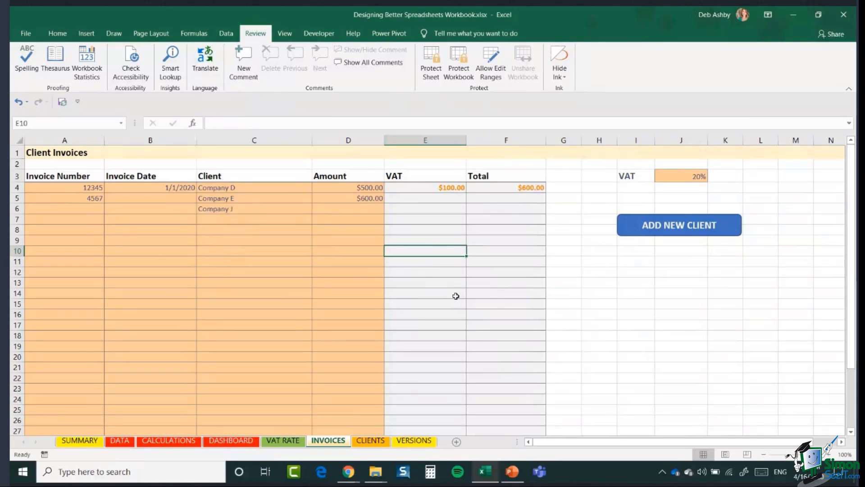
Step: Inspect cells E6, E21 and D11, then view the VAT RATE sheet at 30%
left_click(415, 209)
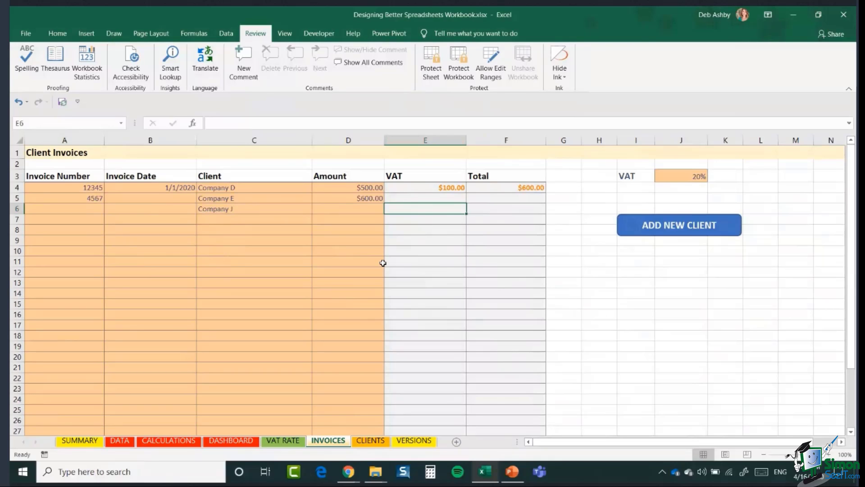
left_click(418, 365)
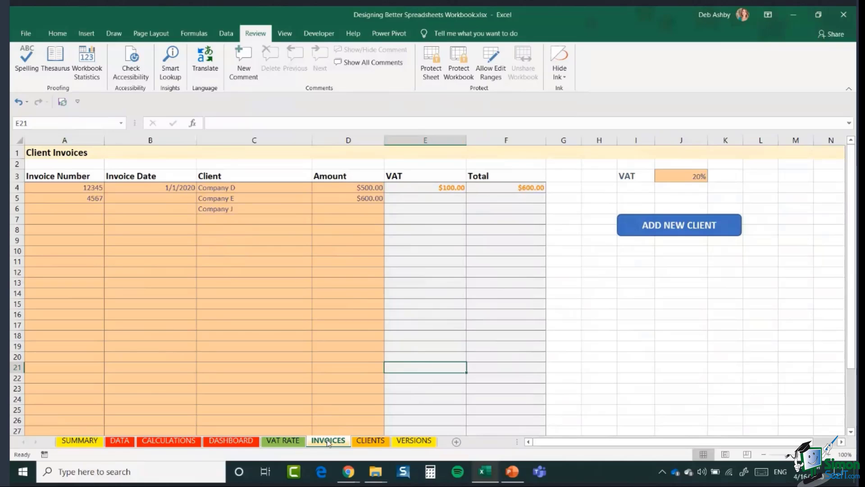
left_click(340, 260)
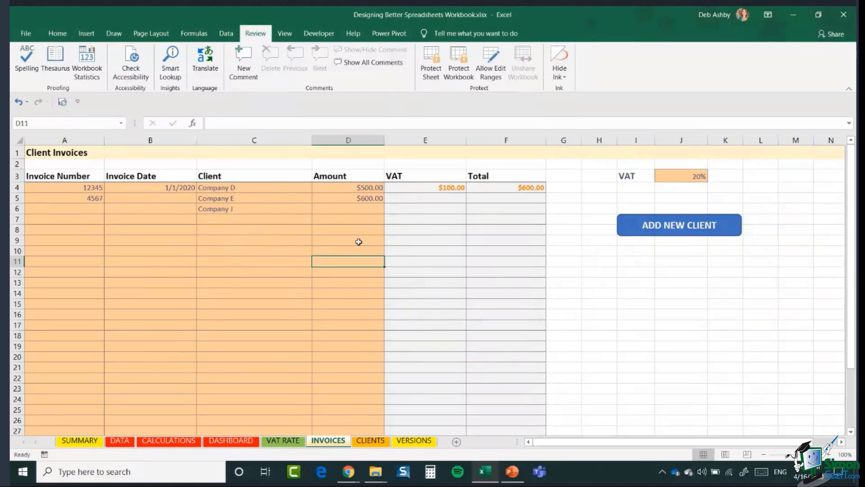
left_click(283, 440)
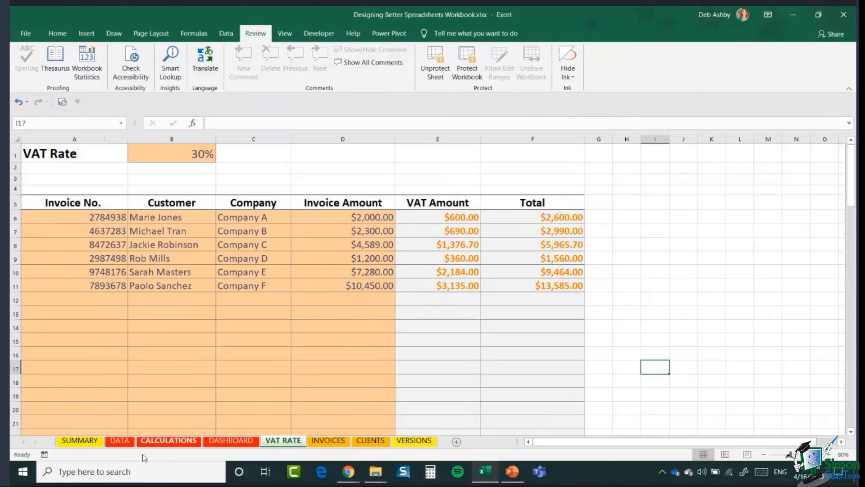
Step: Group the CALCULATIONS, DASHBOARD, VAT RATE and INVOICES sheets, then ungroup by selecting DATA
left_click(168, 442)
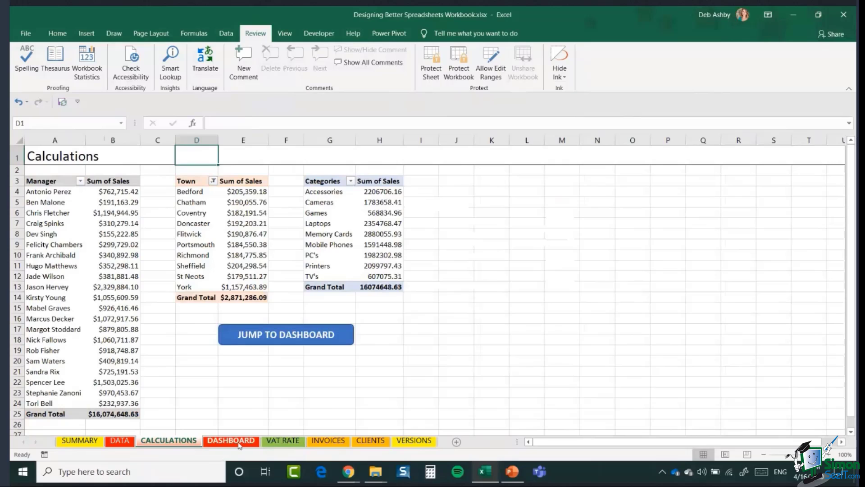
left_click(231, 441, "ctrl")
left_click(283, 441, "ctrl")
left_click(338, 443, "ctrl")
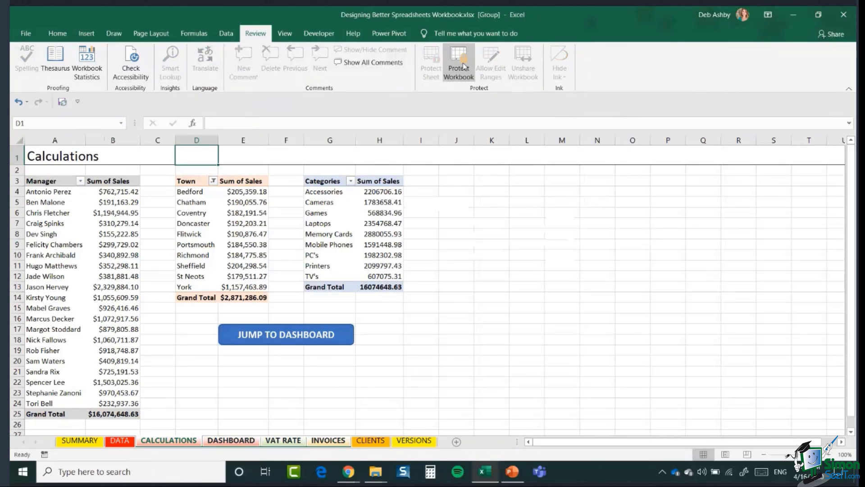
left_click(456, 296)
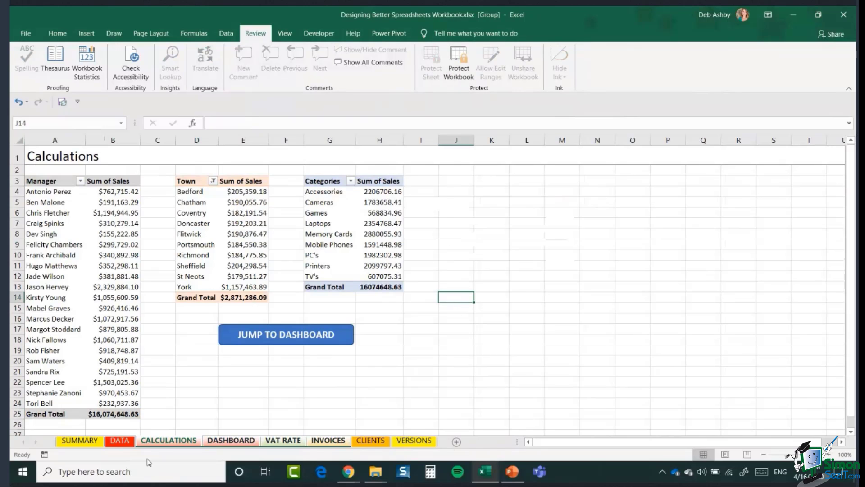
left_click(124, 445)
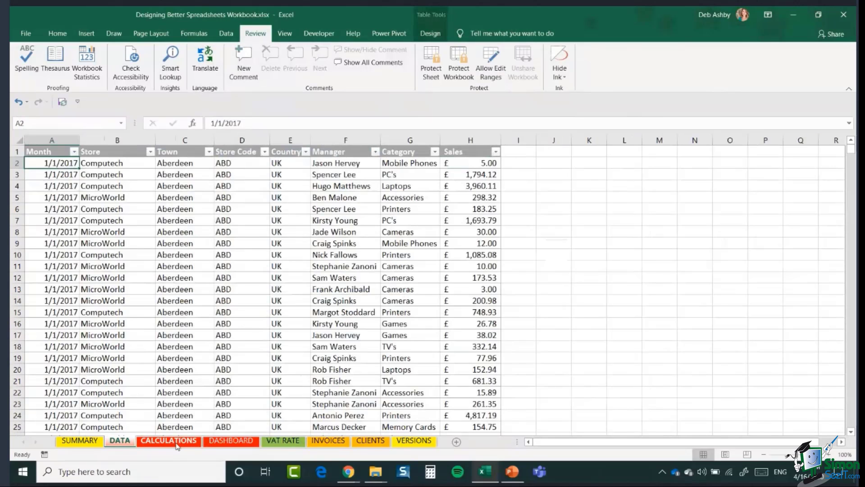
Step: Test CALCULATIONS' JUMP TO DASHBOARD link, then view the VERSIONS change log
left_click(177, 443)
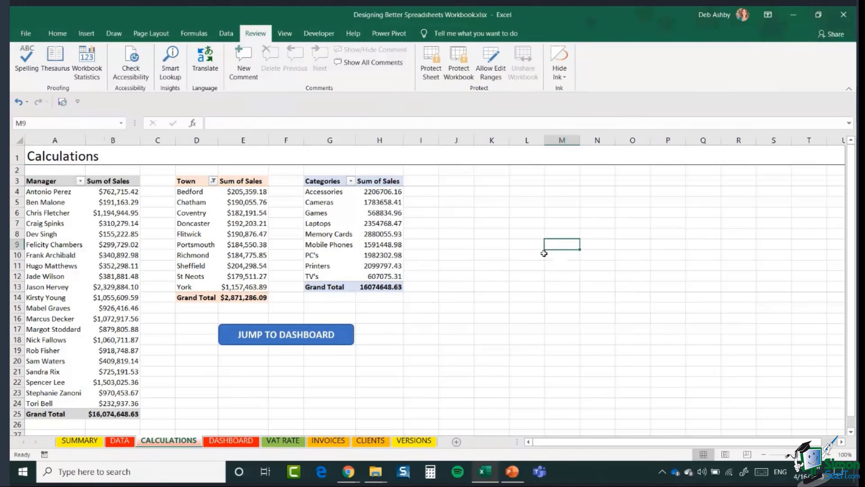
left_click(279, 339)
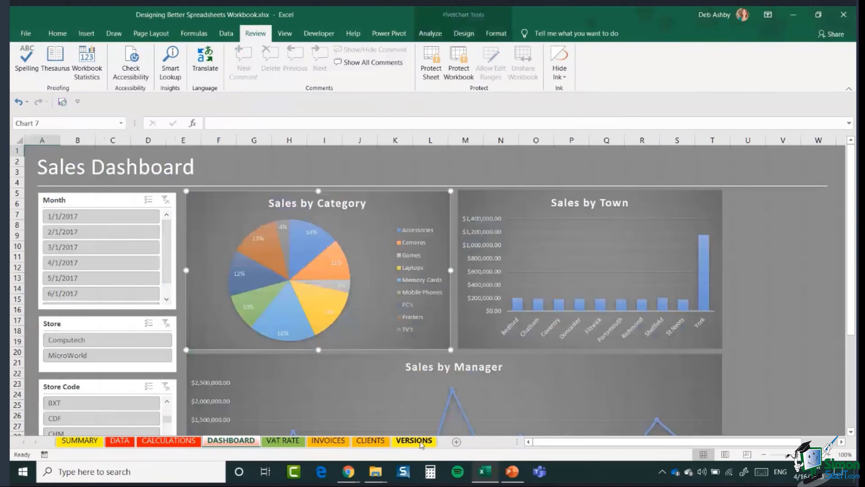
left_click(414, 441)
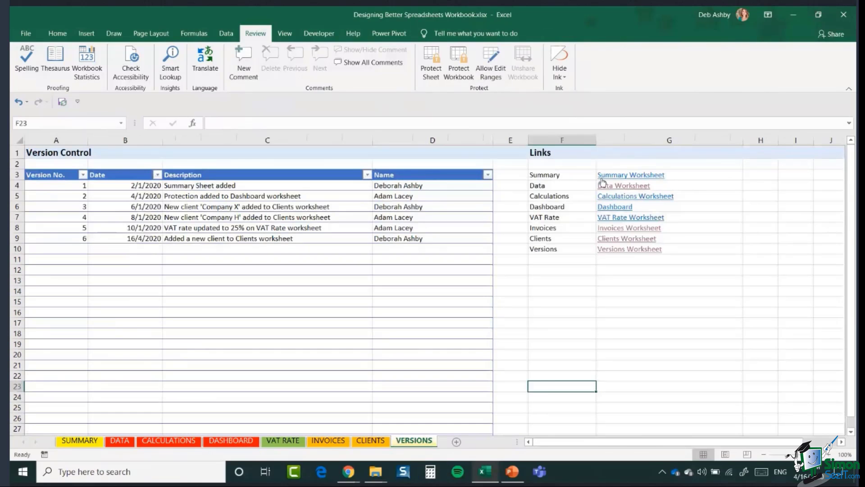
Step: Revisit CLIENTS and INVOICES, then follow the Calculations Worksheet link in VERSIONS cell G5
left_click(370, 441)
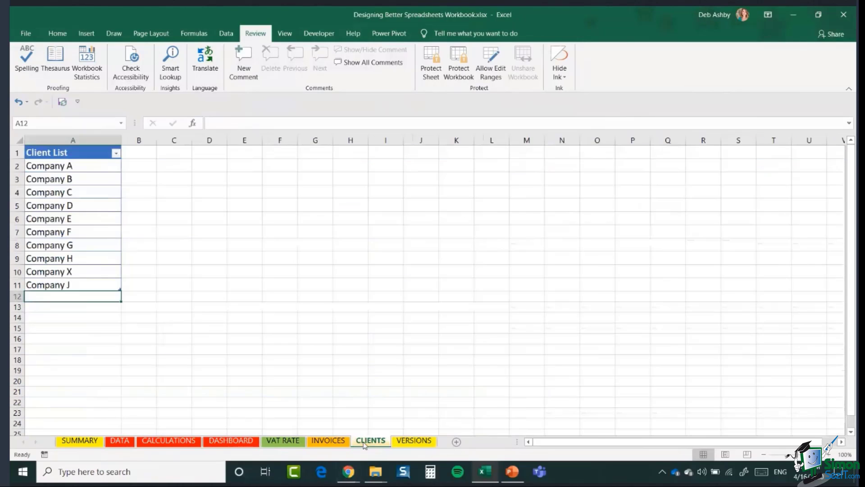
left_click(346, 442)
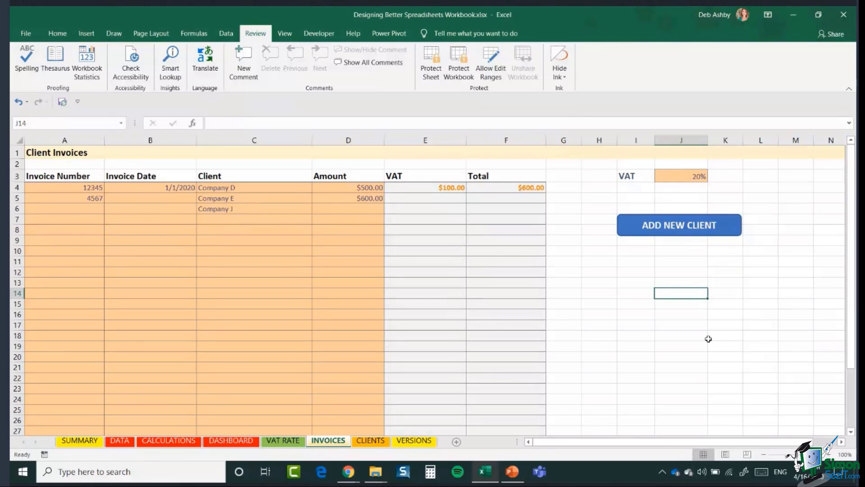
left_click(415, 446)
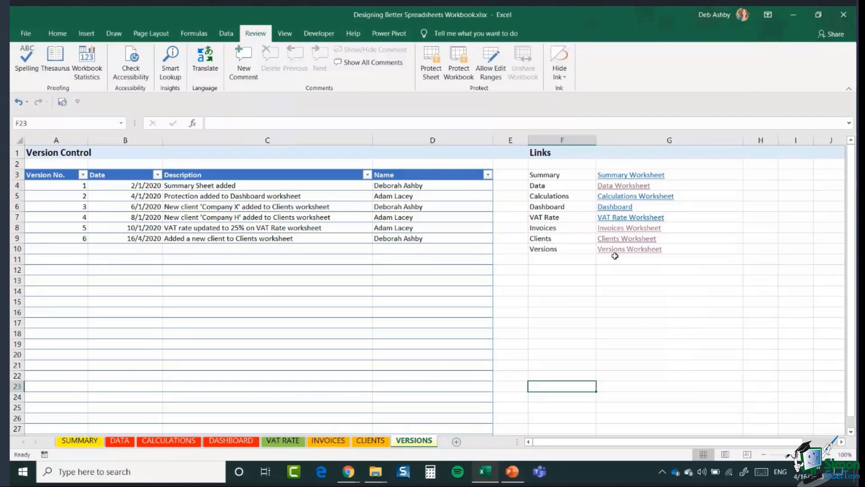
left_click(622, 197)
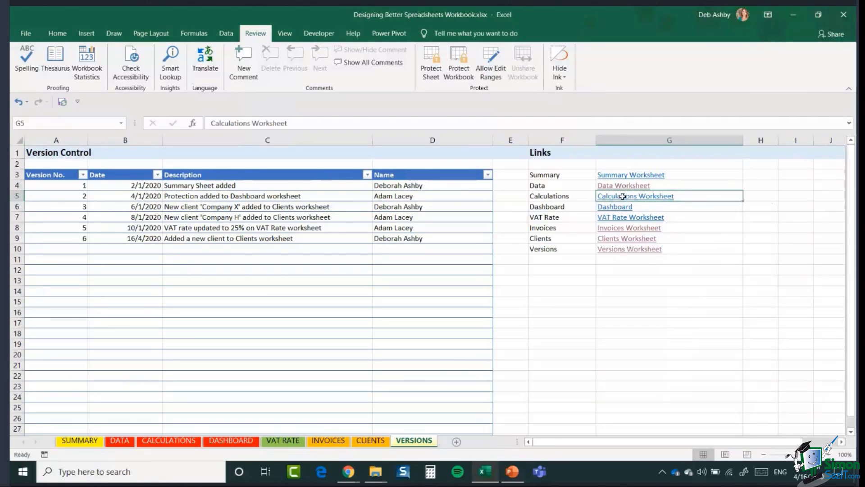
left_click(622, 196)
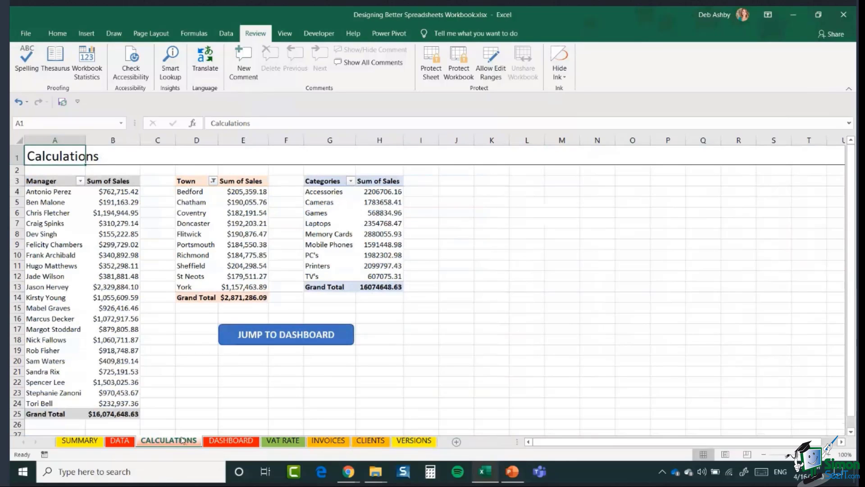
Step: Show the SUMMARY sheet, then switch to the LiveWebinar browser window
left_click(80, 440)
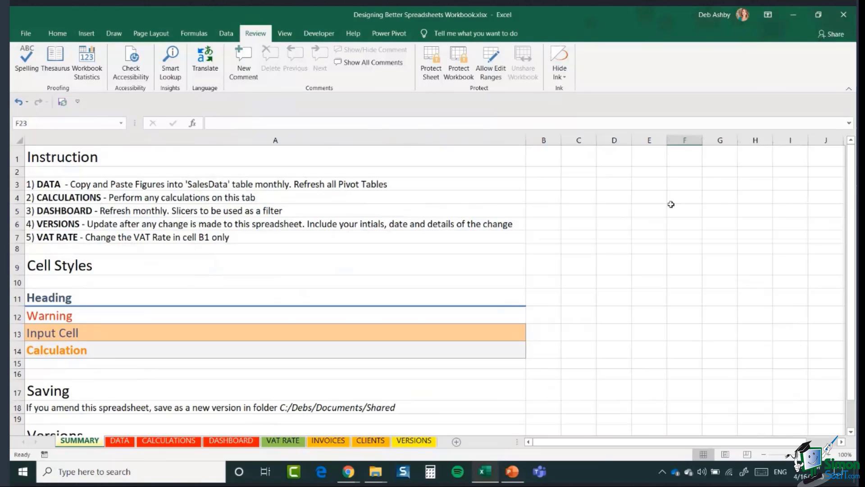
mouse_move(348, 473)
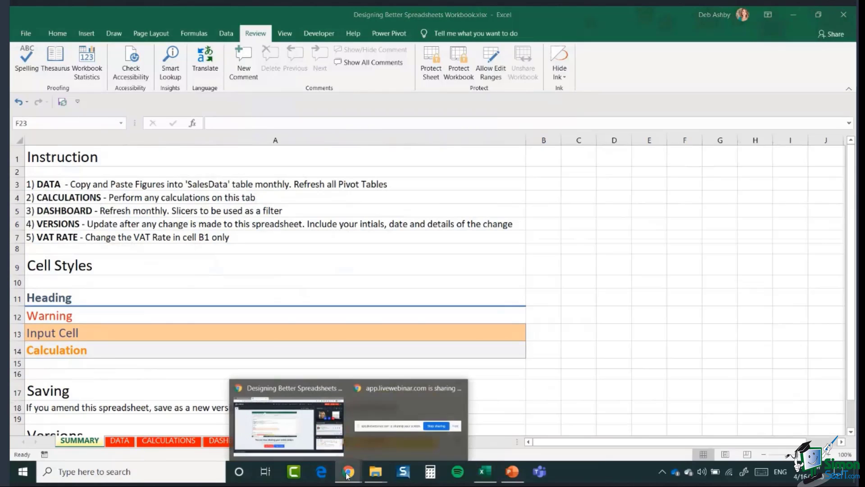
left_click(296, 435)
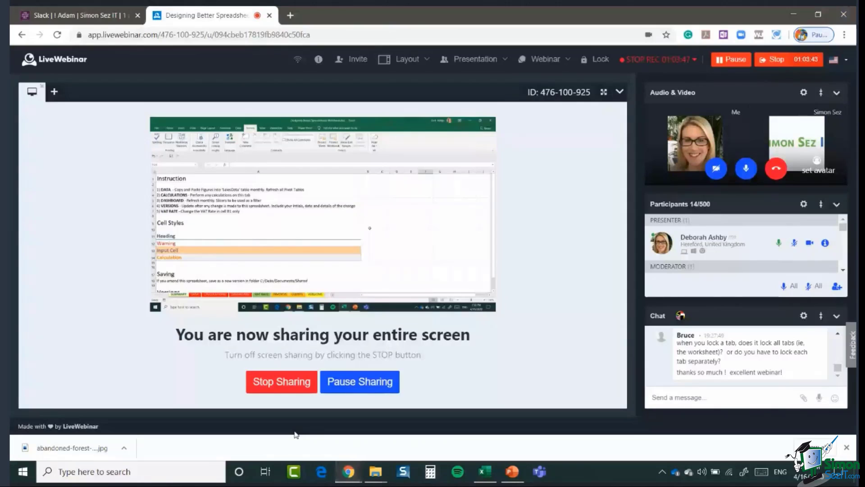